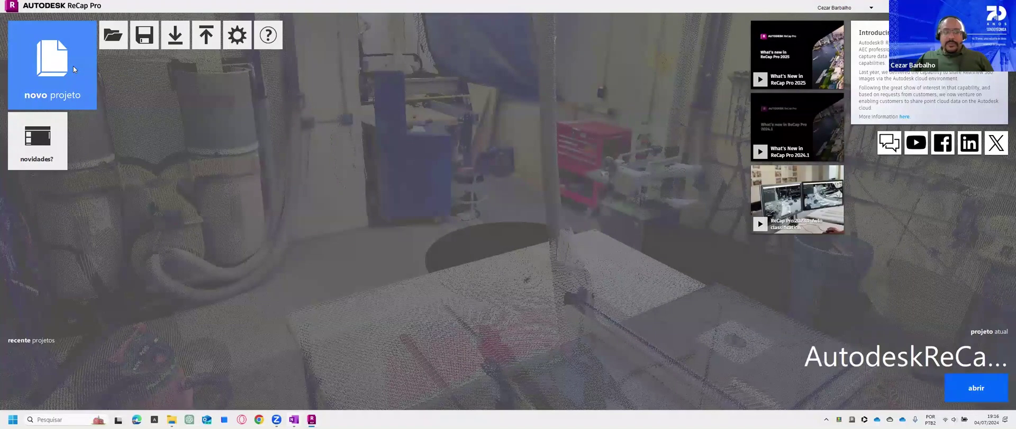
Step: Create a new point cloud import project named WEBINAR-04-07, keeping the proposed save folder
{"action": "key", "text": "ctrl+n"}
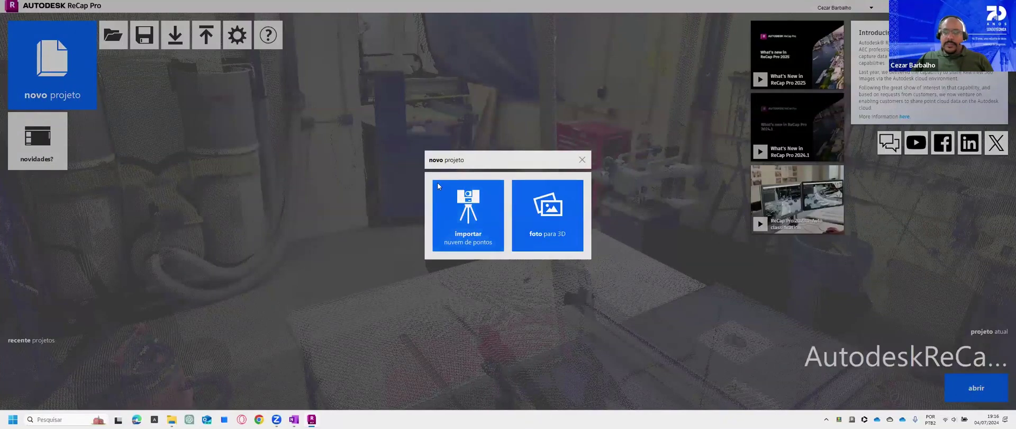
{"action": "left_click", "coordinate": [477, 227]}
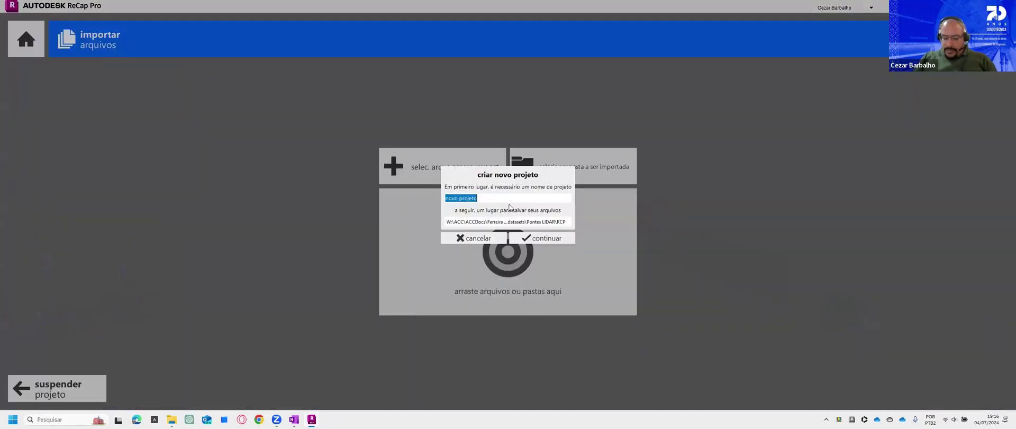
{"action": "key", "text": "Caps_Lock"}
{"action": "type", "text": "WEBINA"}
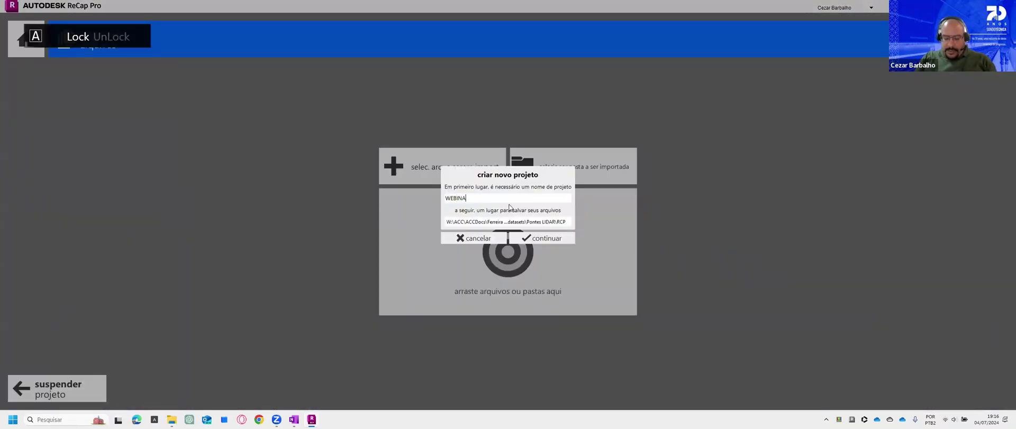
{"action": "type", "text": "R-07"}
{"action": "type", "text": "-0"}
{"action": "key", "text": "BackSpace"}
{"action": "key", "text": "BackSpace"}
{"action": "key", "text": "BackSpace"}
{"action": "type", "text": "04-07"}
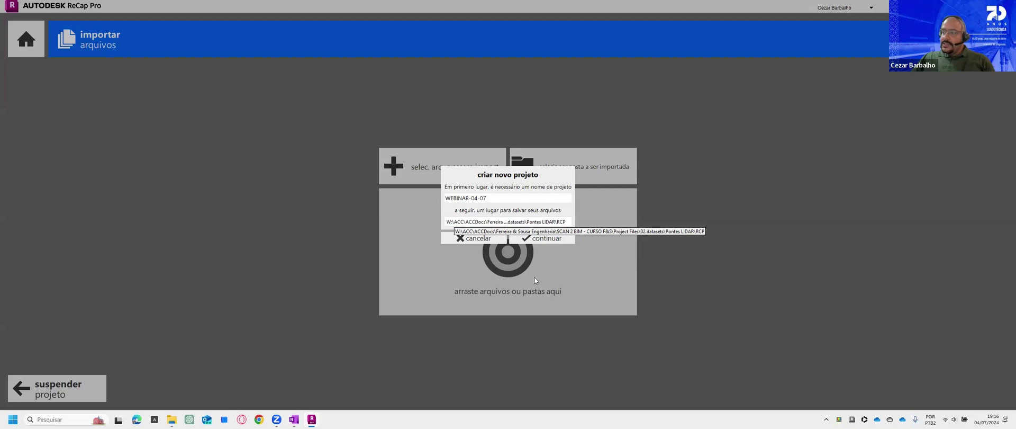
{"action": "left_click", "coordinate": [560, 241]}
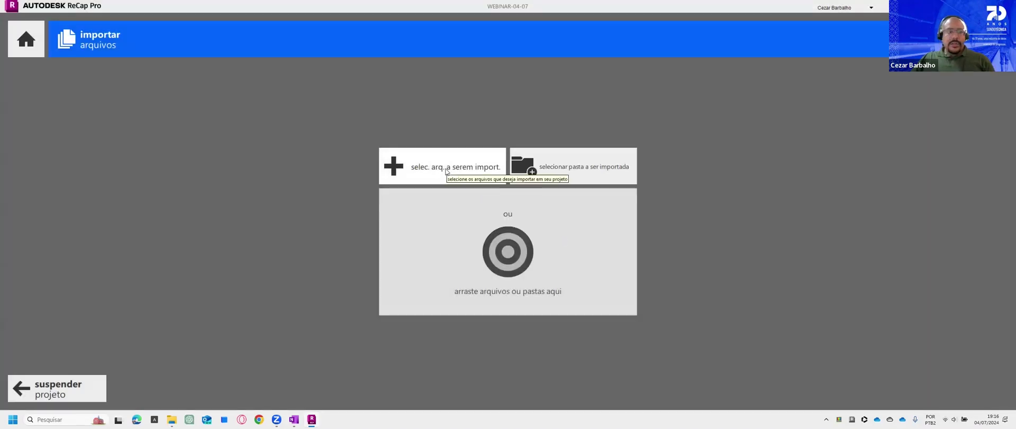
Step: Select PONTE_6.e57 from the E57 folder inside Pontes LIDAR as the file to import
{"action": "left_click", "coordinate": [447, 168]}
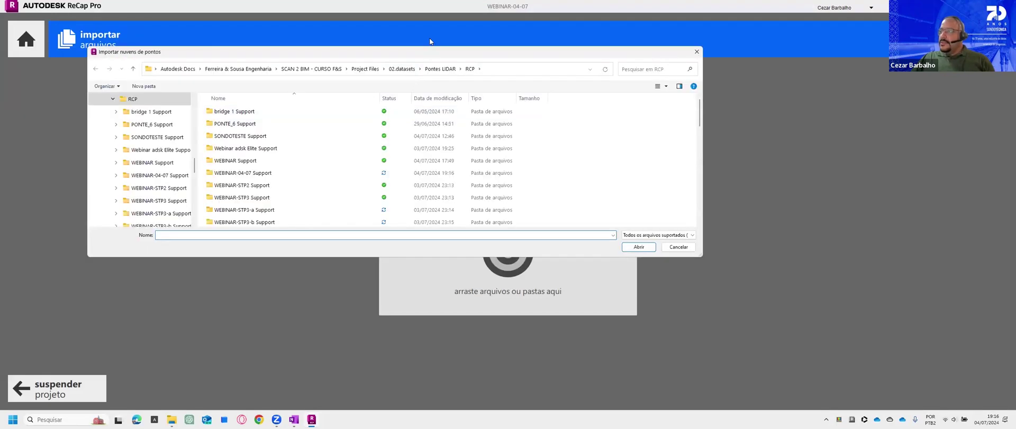
{"action": "left_click_drag", "start_coordinate": [427, 54], "coordinate": [409, 135]}
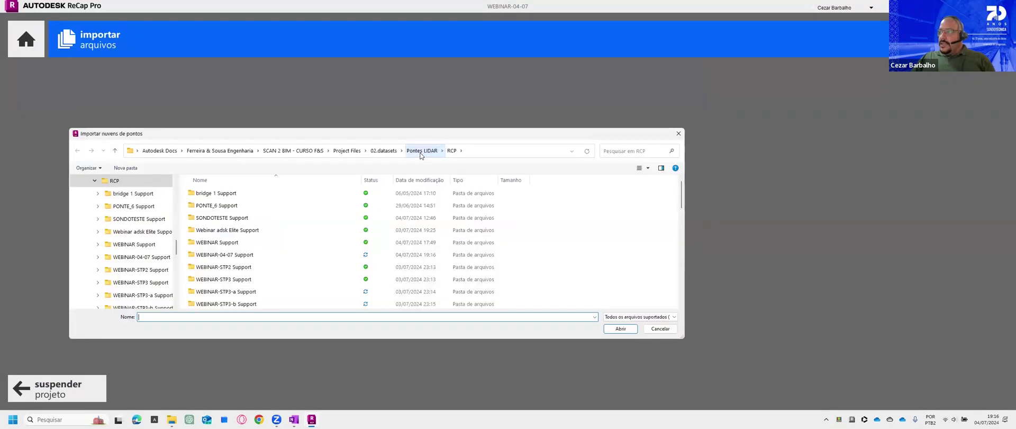
{"action": "left_click", "coordinate": [422, 150]}
{"action": "double_click", "coordinate": [251, 206]}
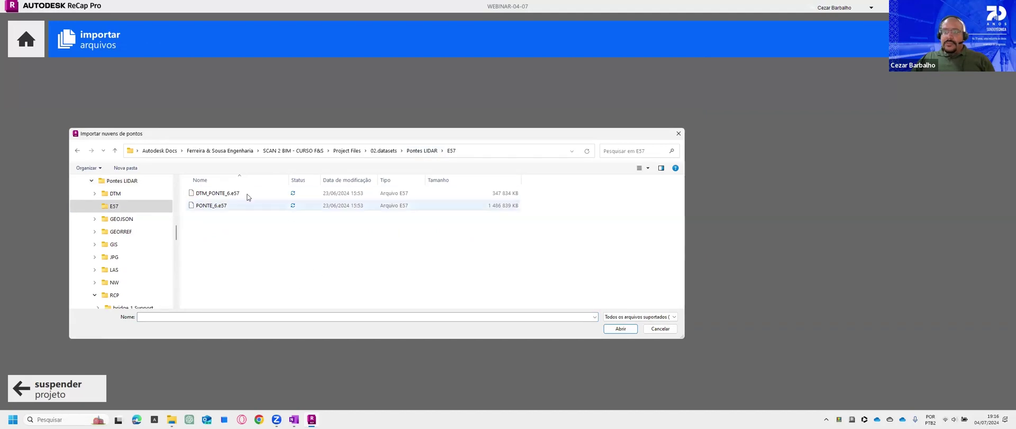
{"action": "left_click", "coordinate": [227, 206]}
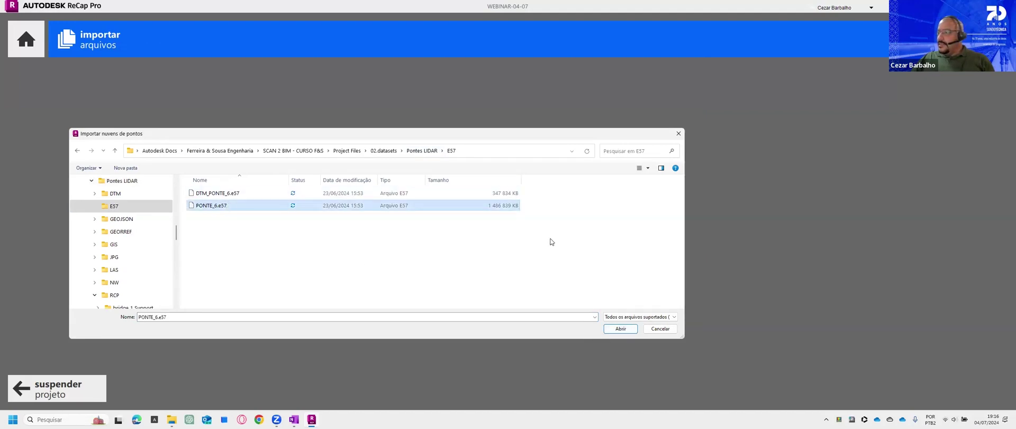
{"action": "left_click", "coordinate": [622, 329]}
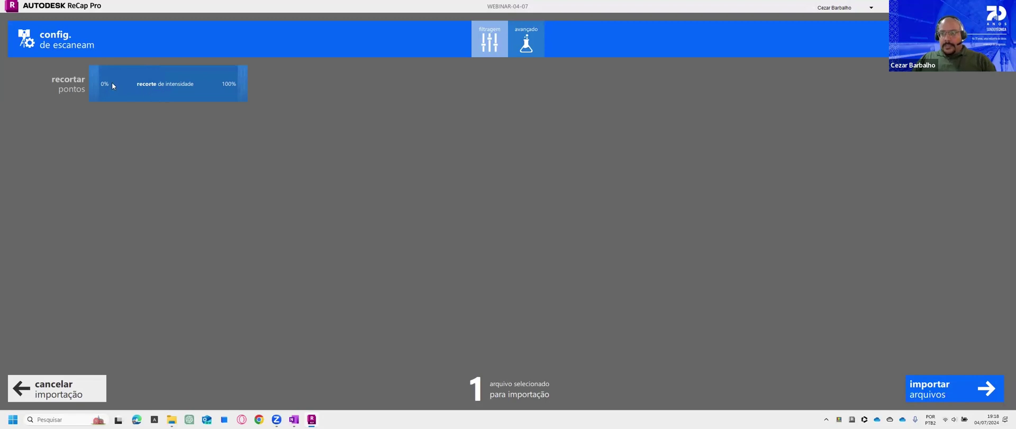
Step: Turn off the decimation grid in the advanced scan settings
{"action": "left_click", "coordinate": [529, 41]}
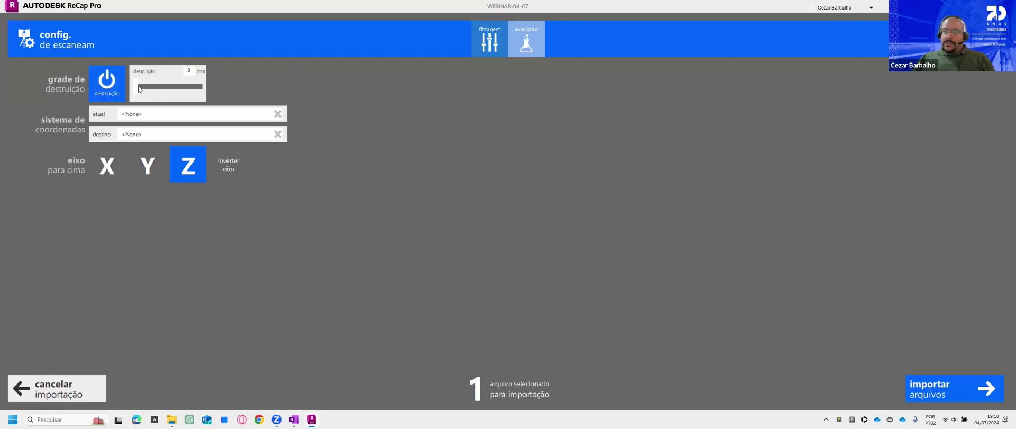
{"action": "mouse_move", "coordinate": [137, 88]}
{"action": "left_mouse_down"}
{"action": "mouse_move", "coordinate": [214, 87]}
{"action": "mouse_move", "coordinate": [135, 86]}
{"action": "left_mouse_up"}
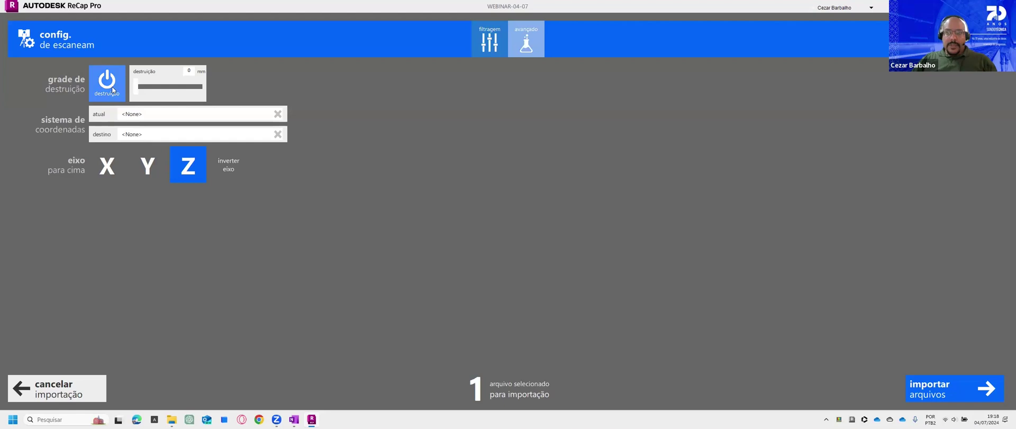
{"action": "left_click", "coordinate": [112, 87]}
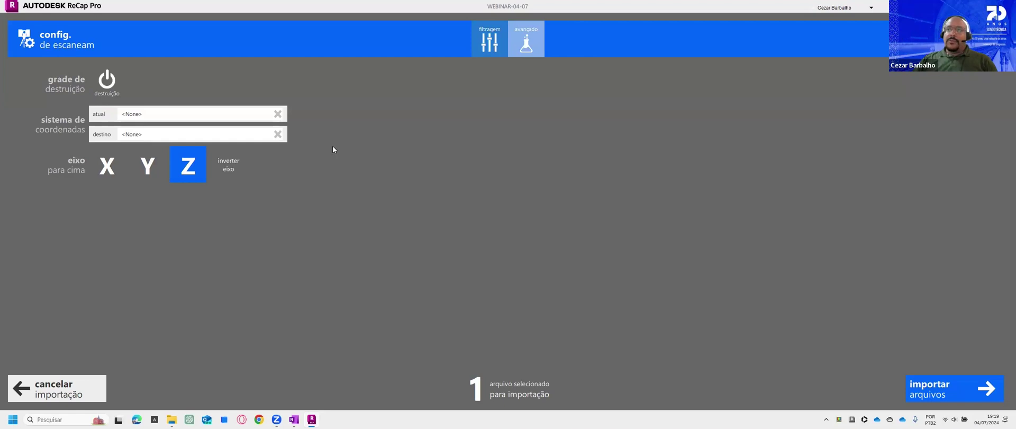
Step: Set the current coordinate system to OSGB1936.NationalGrid, EPSG 27700, by sorting the list by EPSG code
{"action": "left_click", "coordinate": [198, 114]}
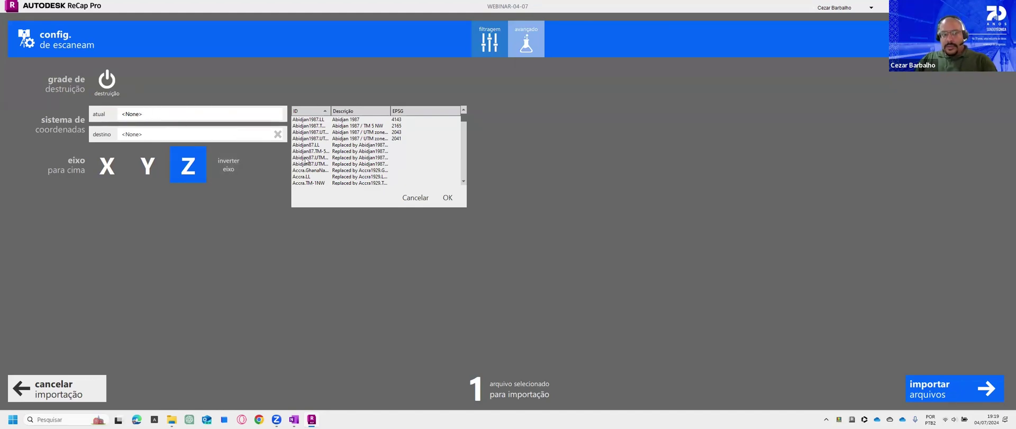
{"action": "left_click", "coordinate": [407, 119]}
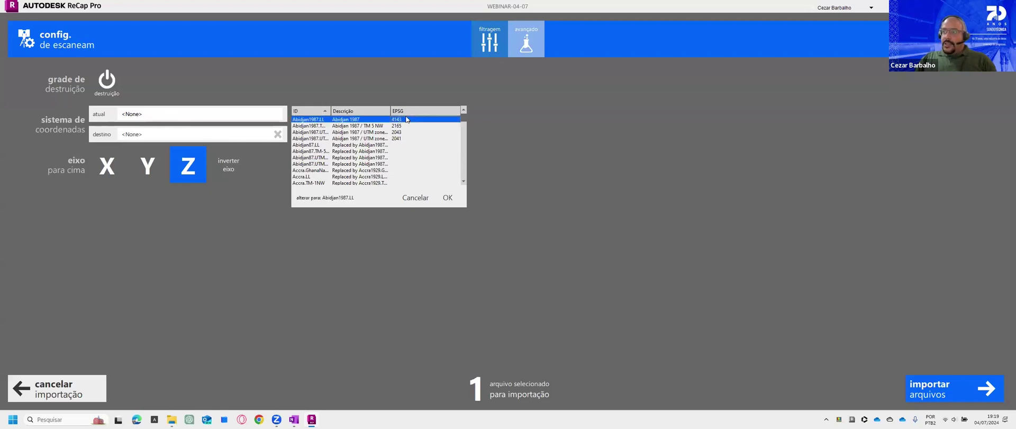
{"action": "left_click", "coordinate": [410, 111]}
{"action": "left_click", "coordinate": [411, 121]}
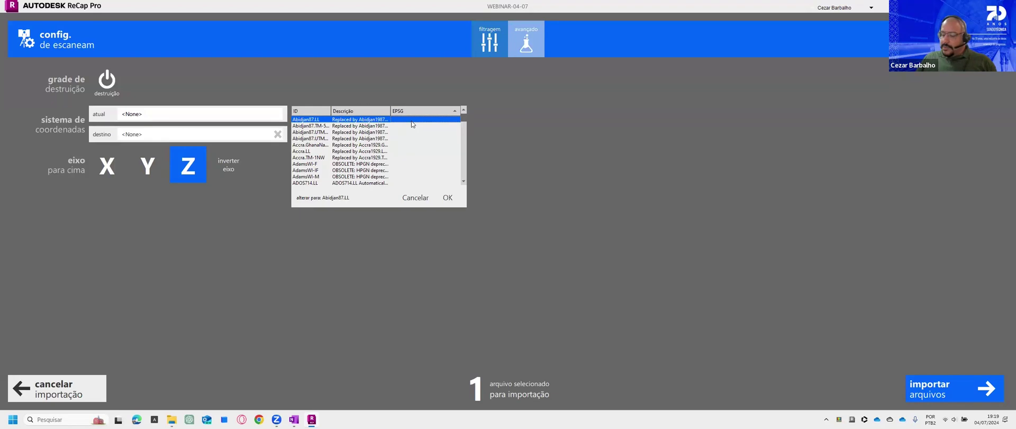
{"action": "key", "text": "2"}
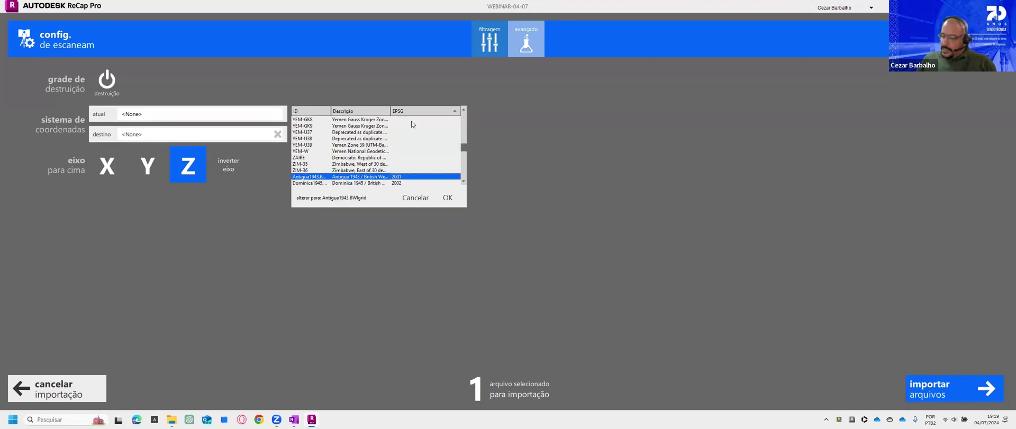
{"action": "key", "text": "7"}
{"action": "key", "text": "7"}
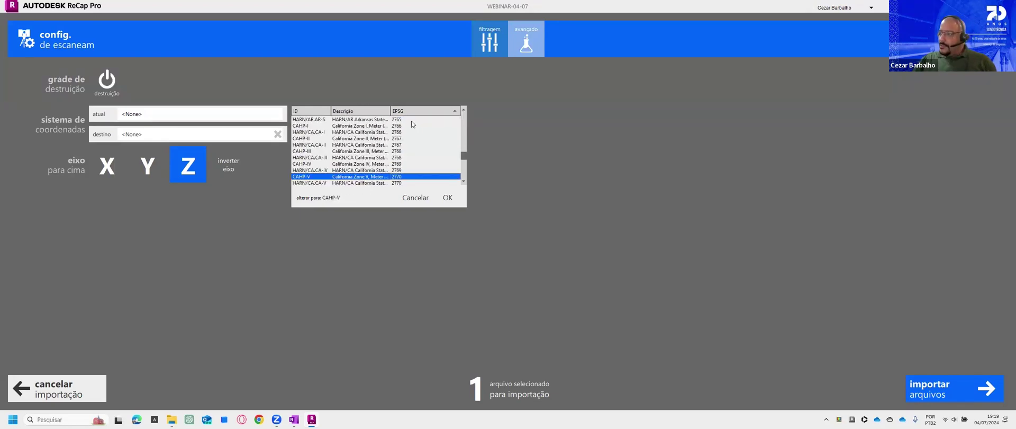
{"action": "scroll", "coordinate": [415, 147], "scroll_direction": "down", "scroll_amount": 2}
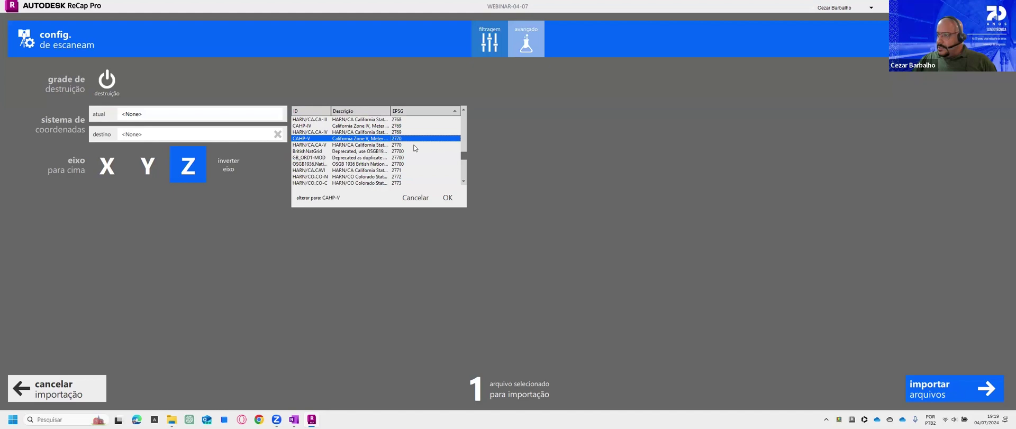
{"action": "left_click", "coordinate": [339, 164]}
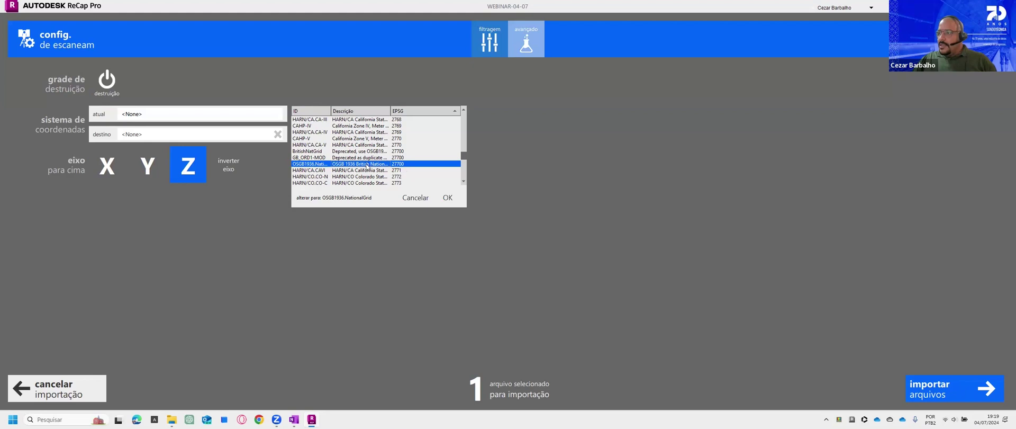
{"action": "left_click", "coordinate": [443, 197]}
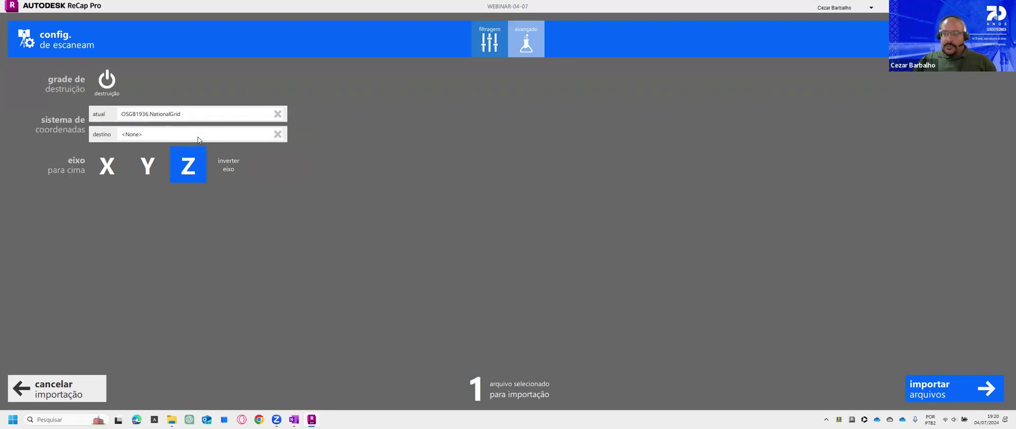
Step: Set the target coordinate system to OSGB1936.NationalGrid as well
{"action": "left_click", "coordinate": [199, 133]}
{"action": "left_click", "coordinate": [369, 185]}
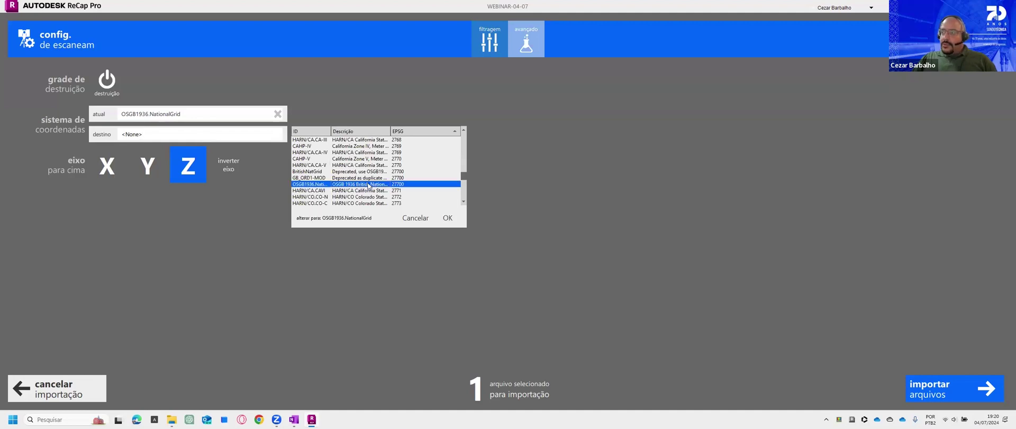
{"action": "left_click", "coordinate": [448, 218]}
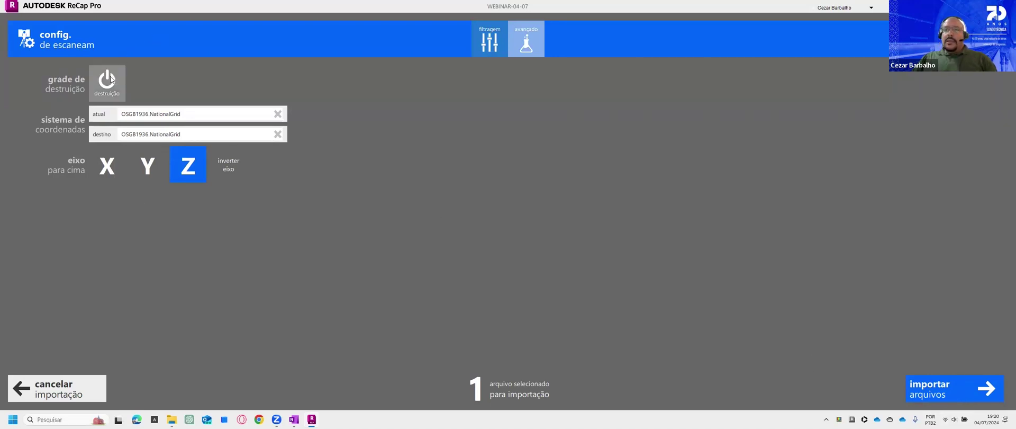
Step: Cancel the file import and suspend the WEBINAR-04-07 project to return to the home screen
{"action": "left_click", "coordinate": [87, 386]}
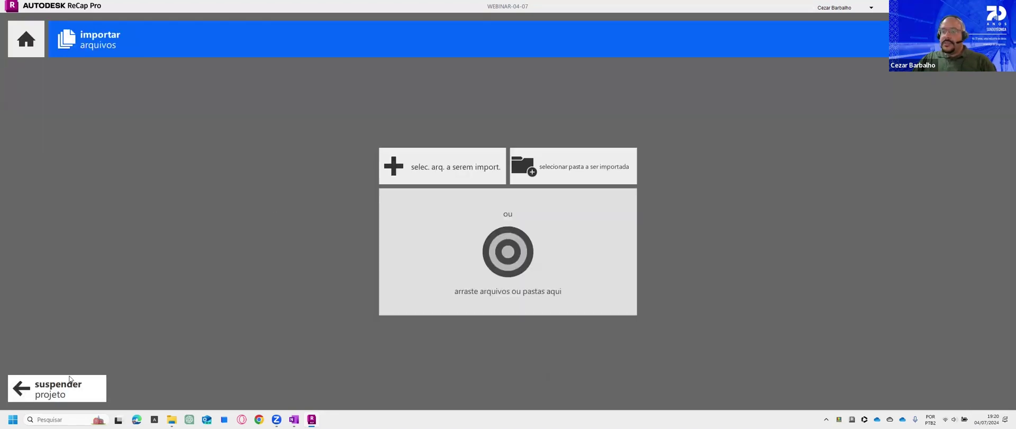
{"action": "left_click", "coordinate": [26, 39]}
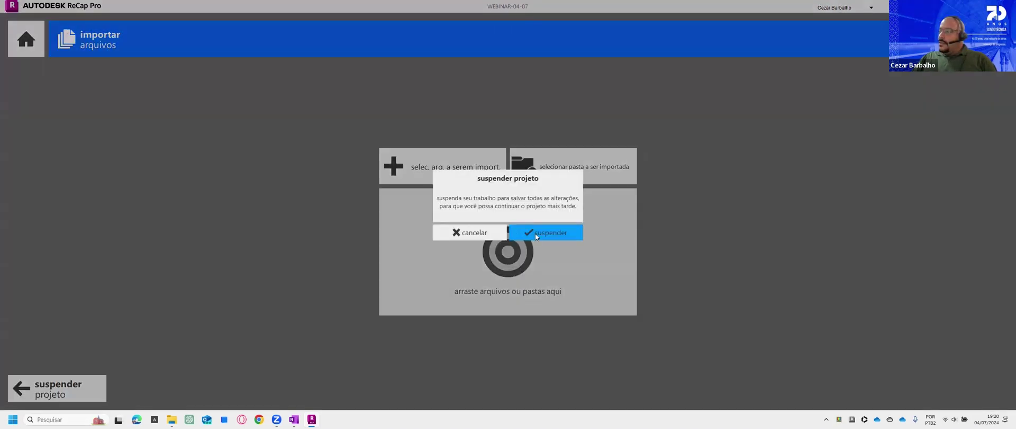
{"action": "left_click", "coordinate": [538, 233]}
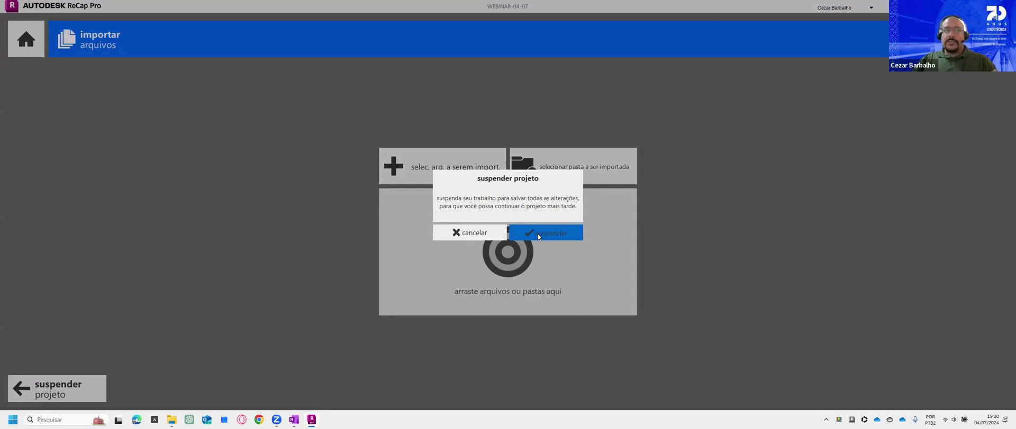
{"action": "left_click", "coordinate": [537, 235]}
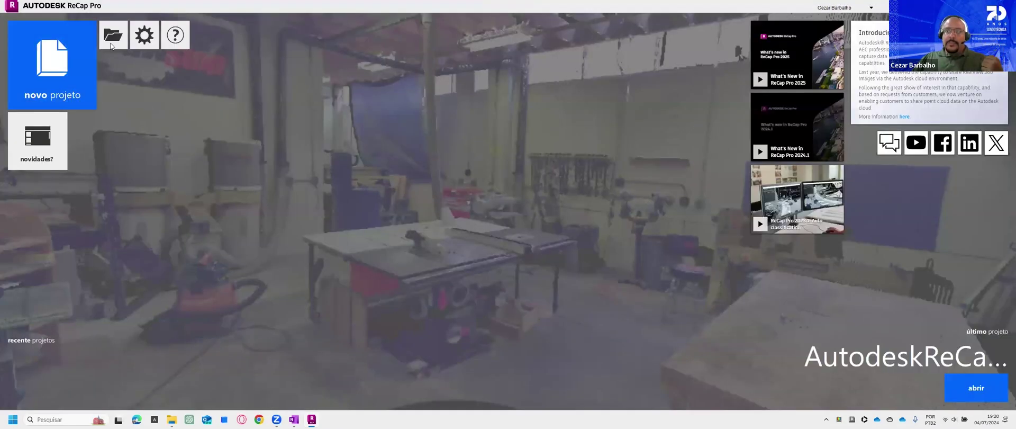
Step: Open the existing project WEBINAR.rcp from the RCP folder in Pontes LIDAR, accepting the file download, and inspect the bridge point cloud
{"action": "left_click", "coordinate": [112, 42]}
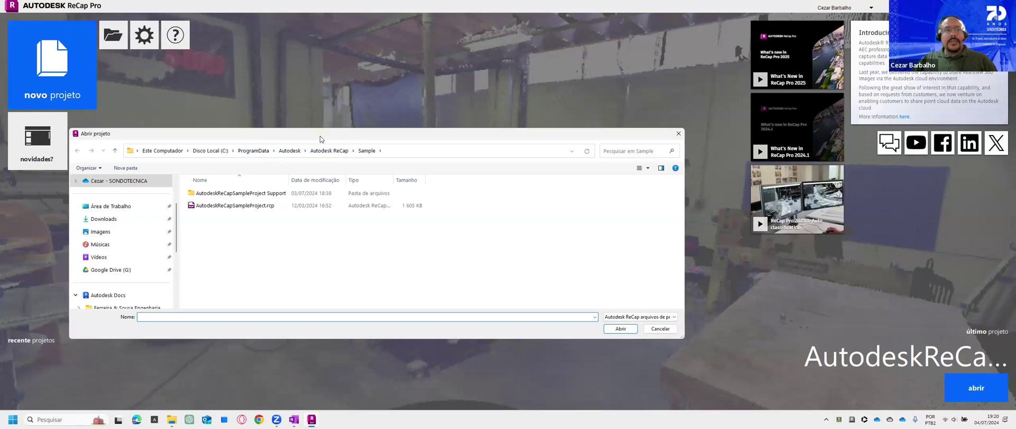
{"action": "key", "text": "Escape"}
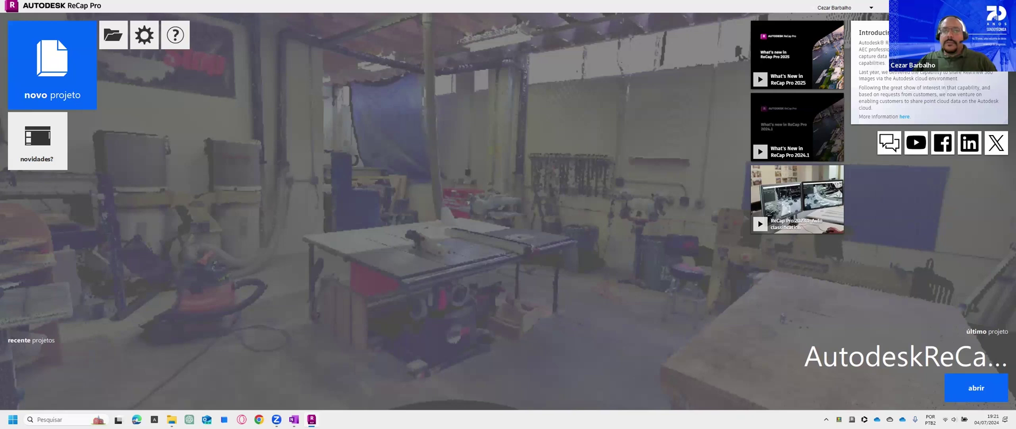
{"action": "scroll", "coordinate": [236, 169], "scroll_direction": "down", "scroll_amount": 5}
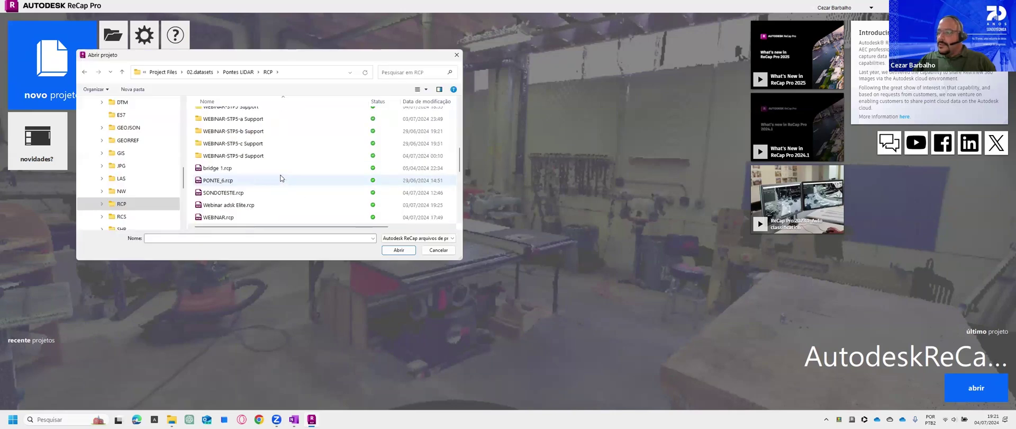
{"action": "left_click", "coordinate": [235, 183]}
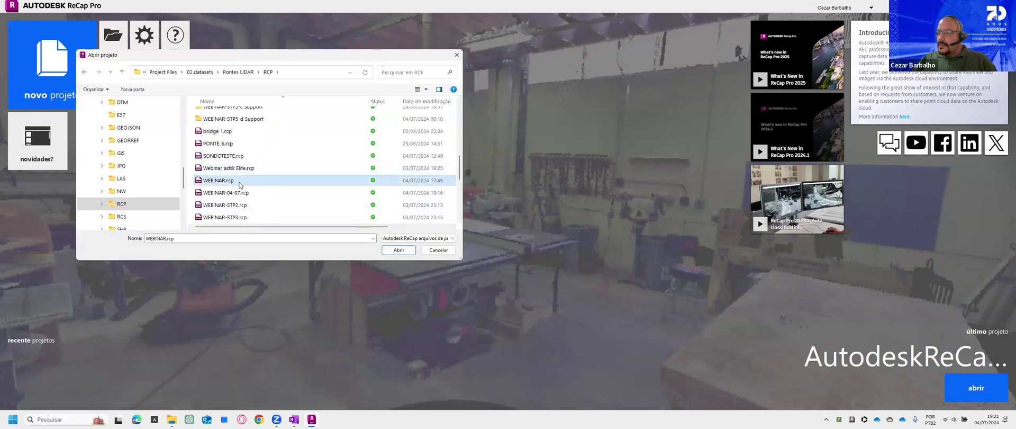
{"action": "left_click", "coordinate": [397, 250]}
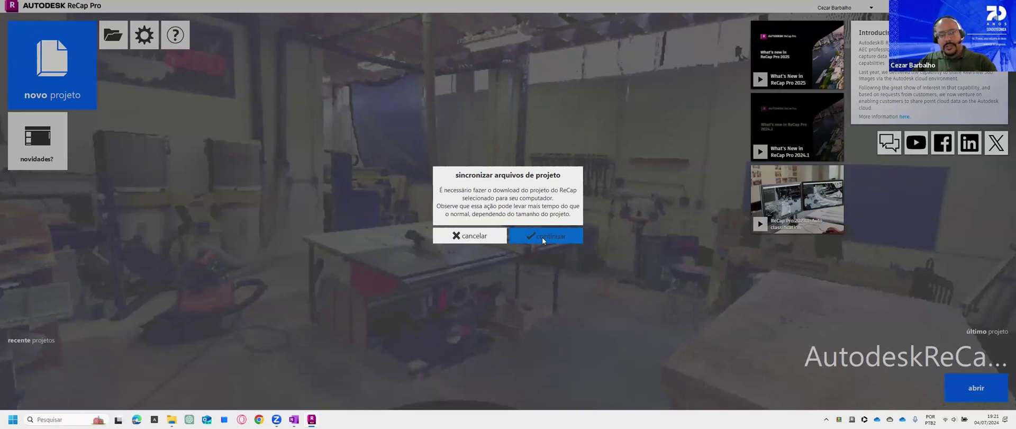
{"action": "left_click", "coordinate": [543, 238]}
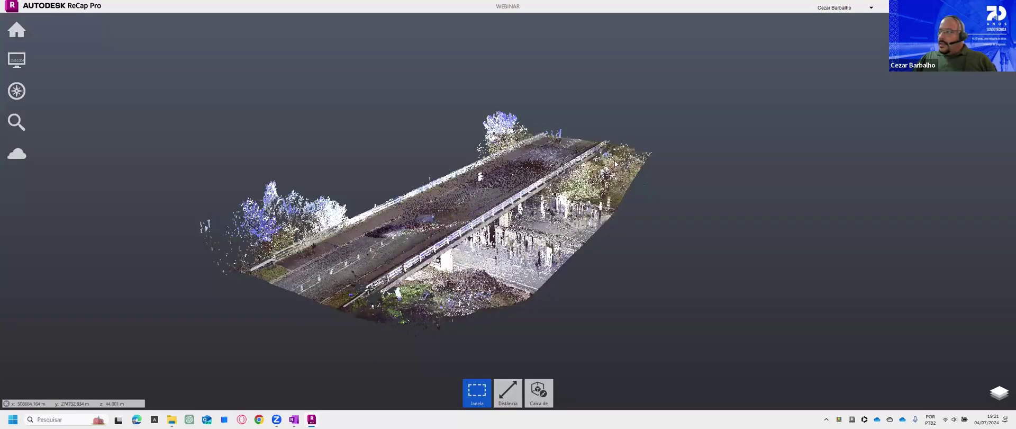
{"action": "scroll", "coordinate": [593, 149], "scroll_direction": "up", "scroll_amount": 3}
{"action": "right_click_drag", "start_coordinate": [534, 202], "coordinate": [474, 278]}
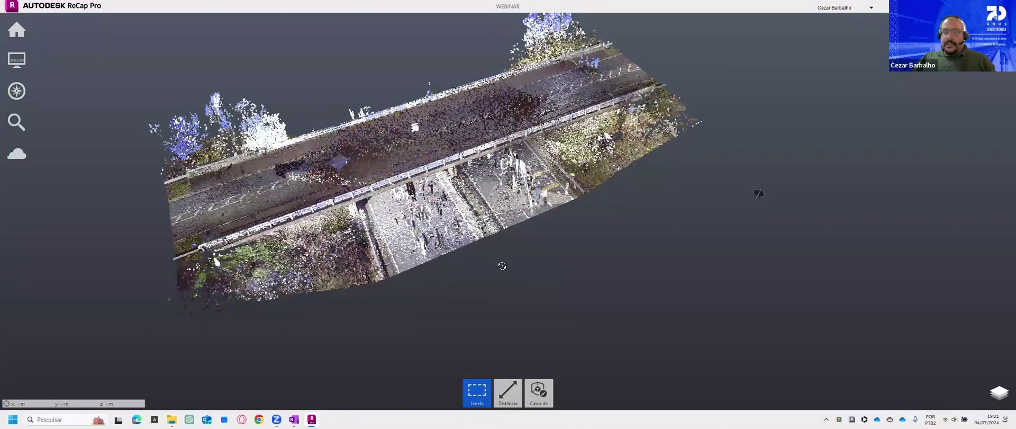
{"action": "middle_click_drag", "start_coordinate": [423, 192], "coordinate": [492, 263]}
{"action": "right_click_drag", "start_coordinate": [484, 259], "coordinate": [486, 247]}
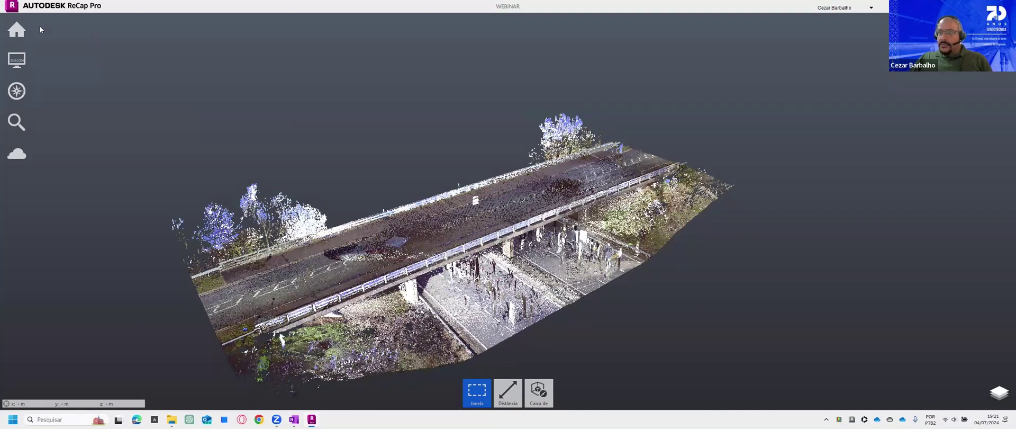
Step: Review the project's general, file and advanced settings, including the coordinate system and camera planes, and close them without applying changes
{"action": "left_click", "coordinate": [21, 28]}
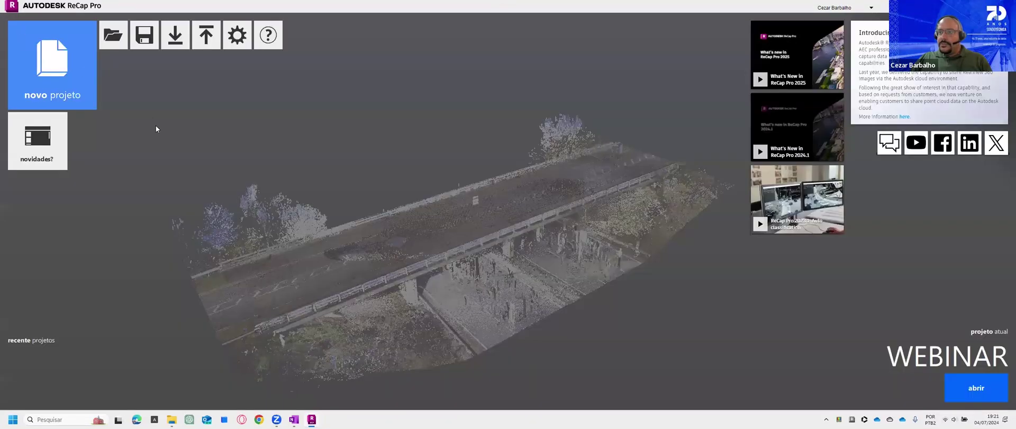
{"action": "left_click", "coordinate": [224, 128]}
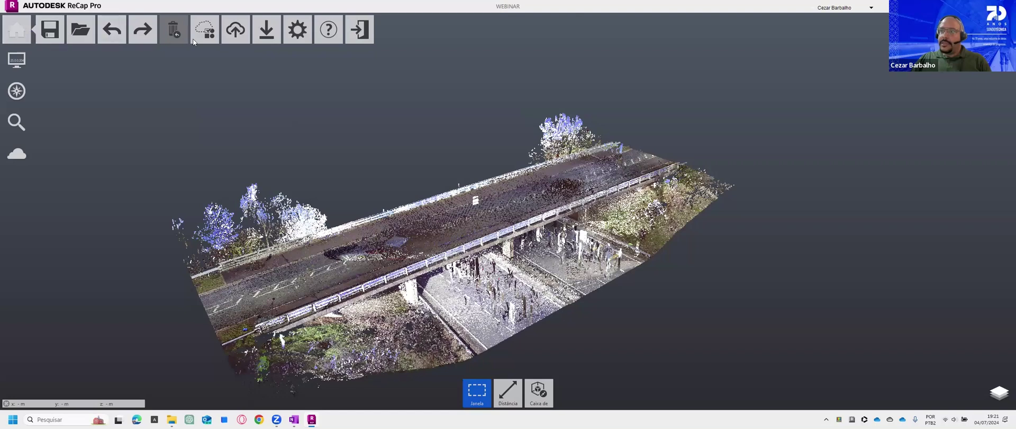
{"action": "left_click", "coordinate": [297, 31]}
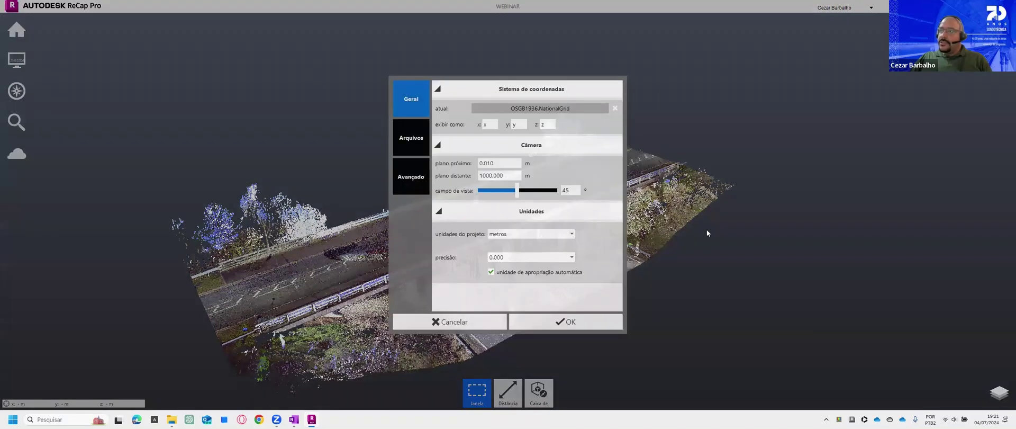
{"action": "left_click", "coordinate": [493, 109]}
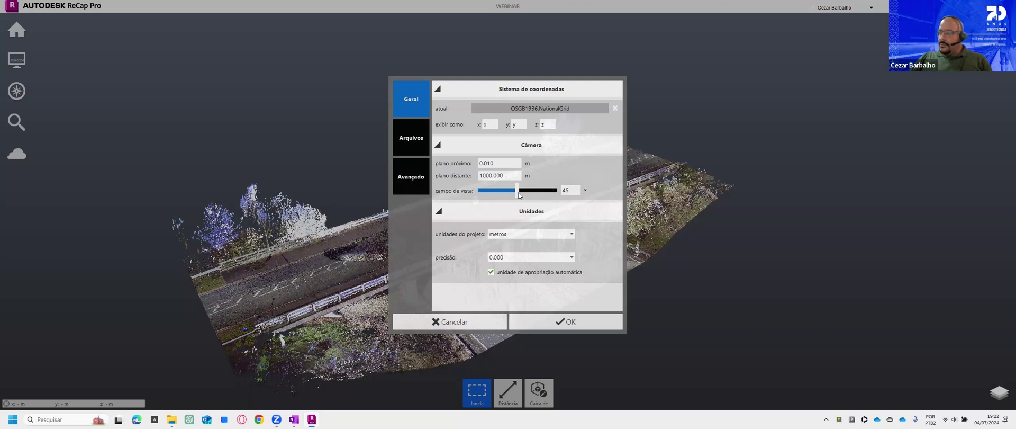
{"action": "left_click_drag", "start_coordinate": [516, 176], "coordinate": [482, 175]}
{"action": "left_click", "coordinate": [500, 176]}
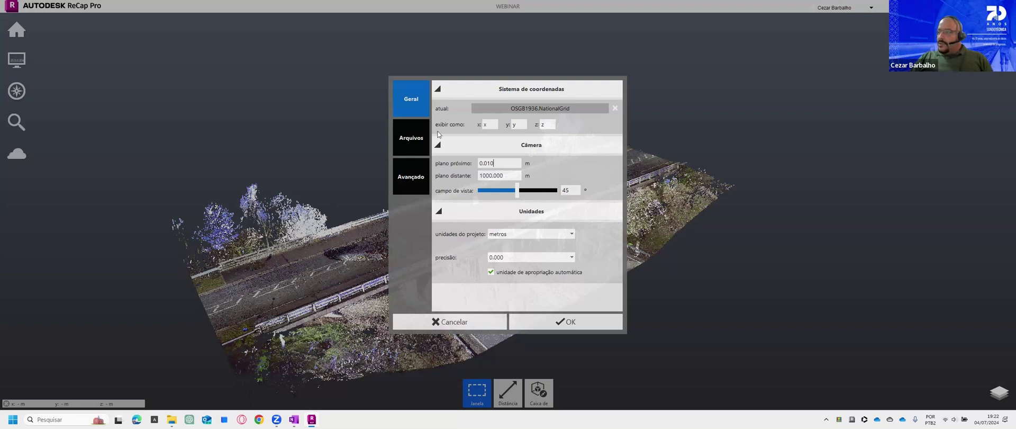
{"action": "left_click", "coordinate": [404, 138]}
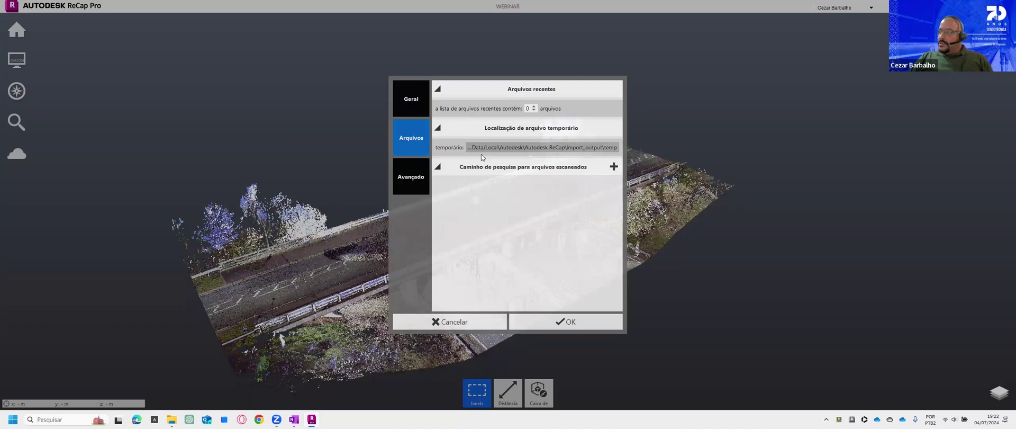
{"action": "left_click", "coordinate": [418, 176]}
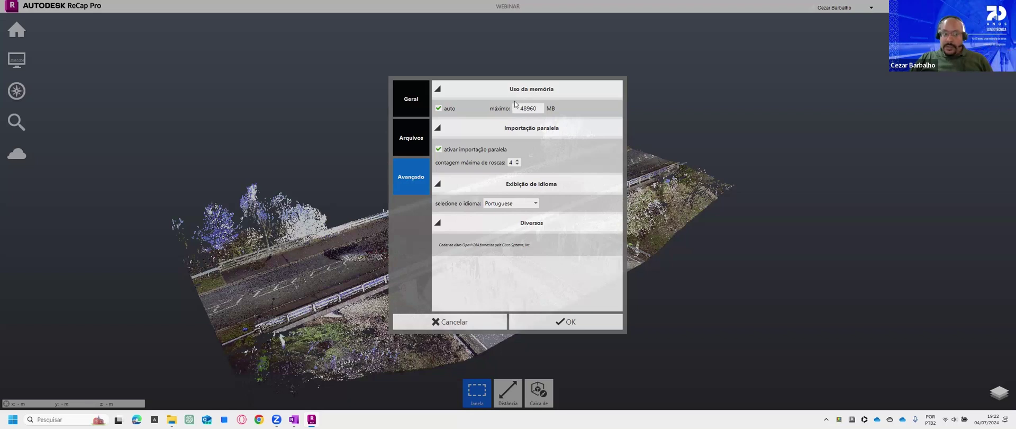
{"action": "left_click", "coordinate": [477, 320]}
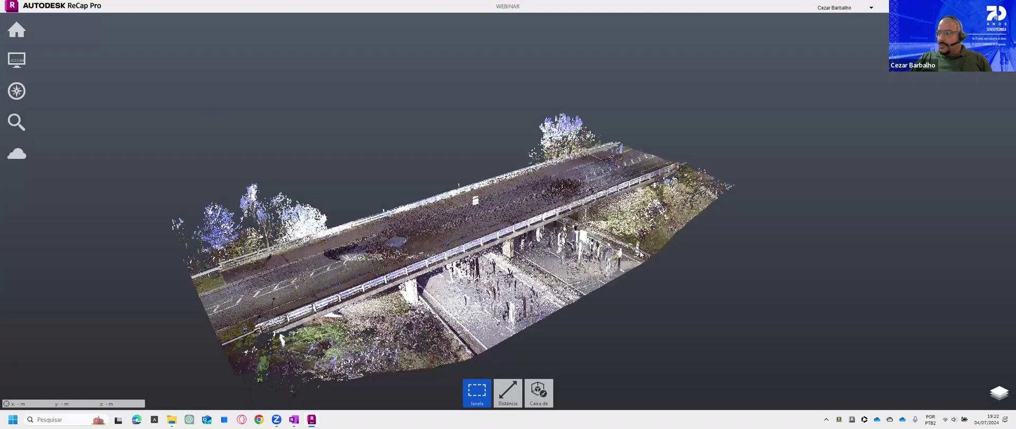
Step: Examine the bridge point cloud from the side and up close along the road deck and its railings
{"action": "right_click_drag", "start_coordinate": [640, 254], "coordinate": [500, 225]}
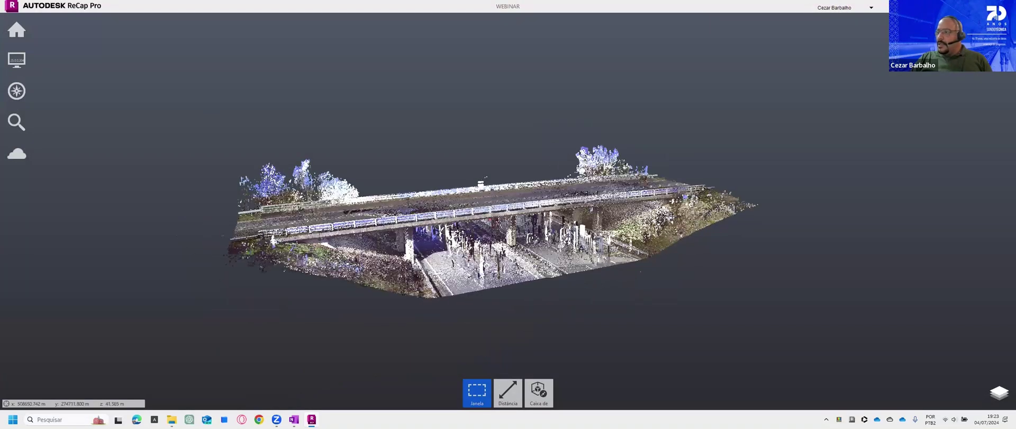
{"action": "scroll", "coordinate": [500, 223], "scroll_direction": "up", "scroll_amount": 3}
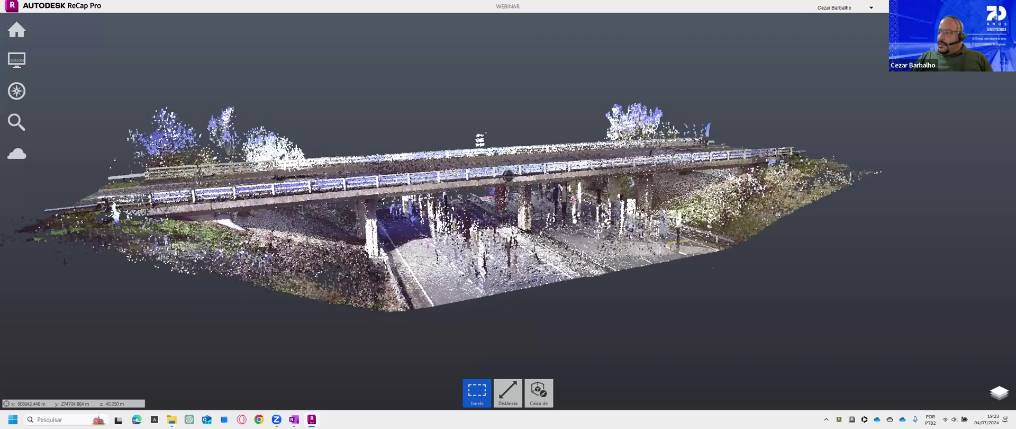
{"action": "right_click_drag", "start_coordinate": [693, 196], "coordinate": [529, 157]}
{"action": "scroll", "coordinate": [488, 211], "scroll_direction": "up", "scroll_amount": 1}
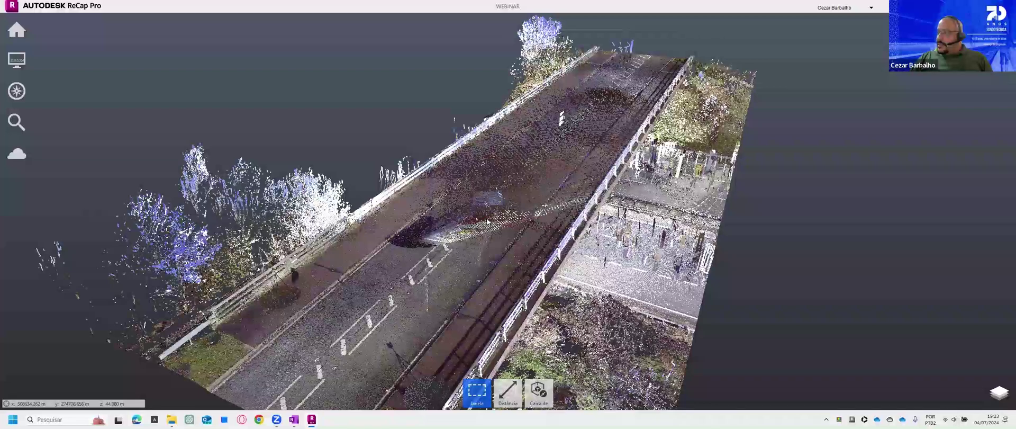
{"action": "scroll", "coordinate": [545, 214], "scroll_direction": "up", "scroll_amount": 3}
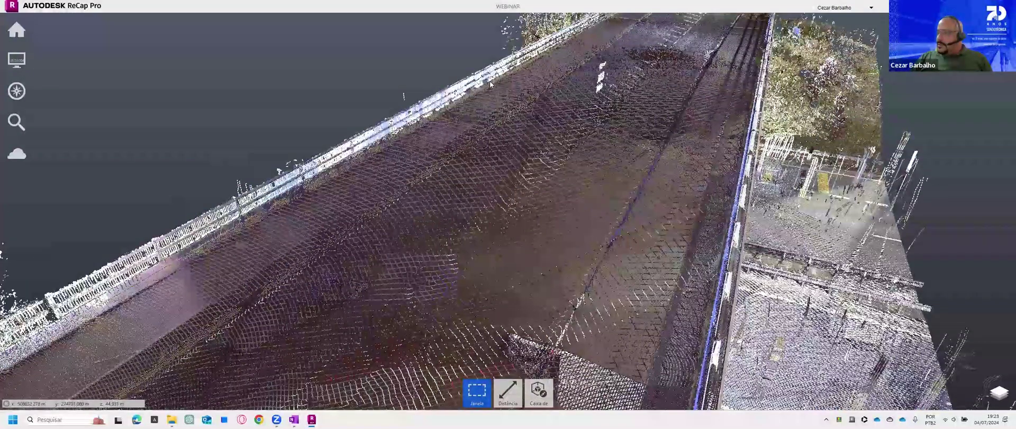
{"action": "scroll", "coordinate": [377, 237], "scroll_direction": "down", "scroll_amount": 3}
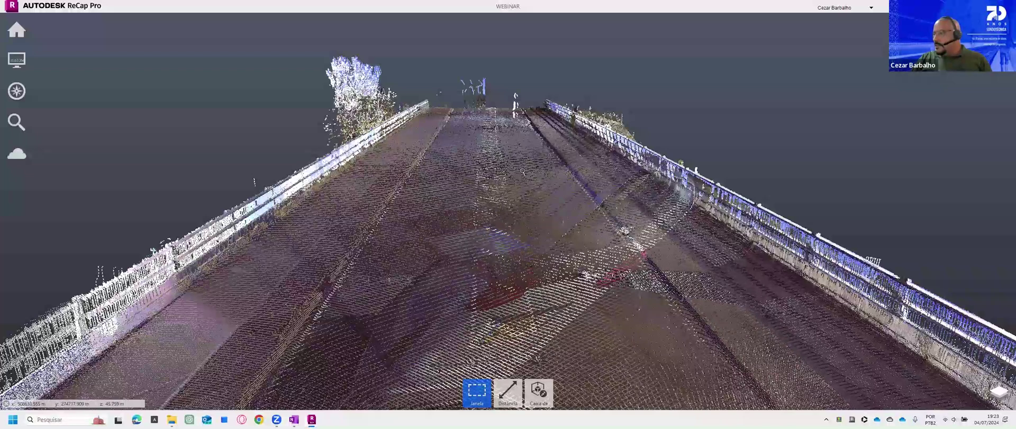
{"action": "scroll", "coordinate": [360, 206], "scroll_direction": "up", "scroll_amount": 3}
{"action": "middle_click_drag", "start_coordinate": [544, 189], "coordinate": [979, 384], "text": "shift"}
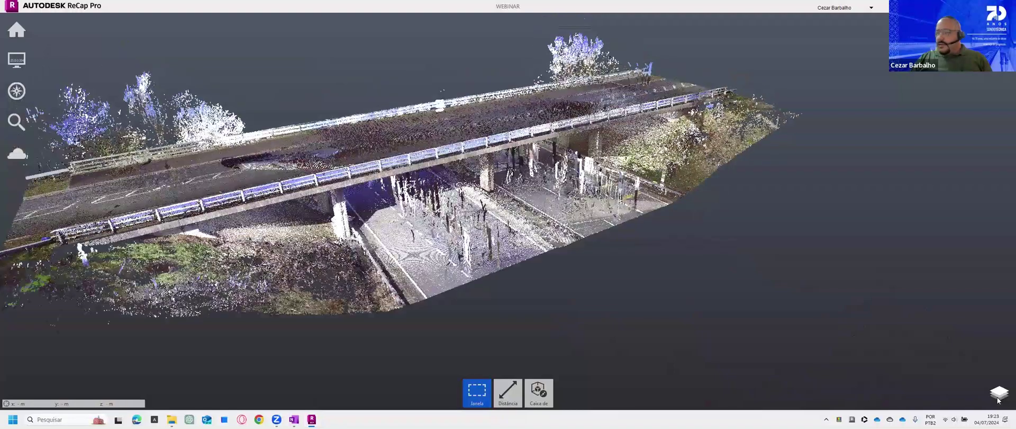
Step: Review the project's regions, scan locations and classifications in the project navigator, and close it
{"action": "left_click", "coordinate": [999, 399]}
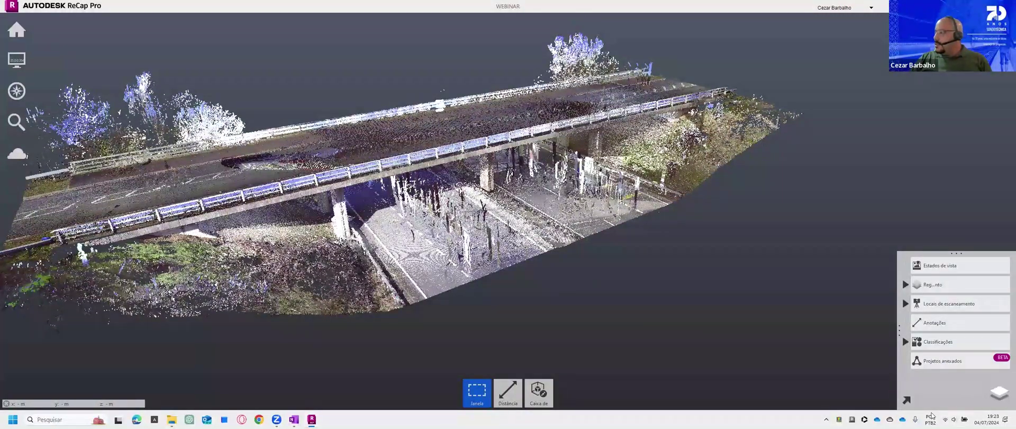
{"action": "left_click", "coordinate": [905, 285]}
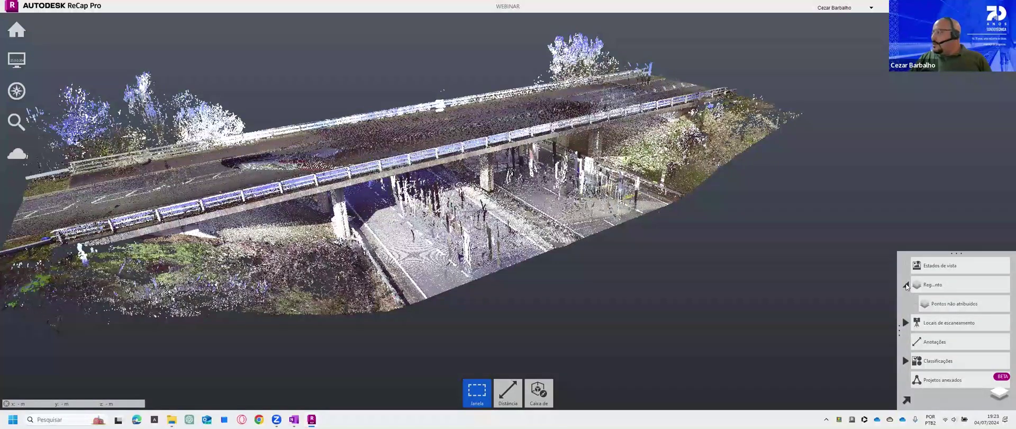
{"action": "left_click", "coordinate": [905, 284]}
{"action": "left_click", "coordinate": [905, 304]}
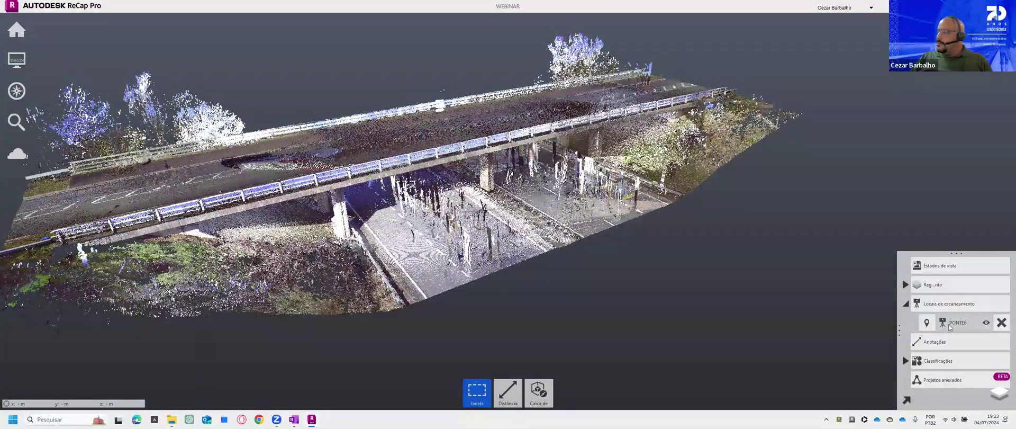
{"action": "mouse_move", "coordinate": [955, 328]}
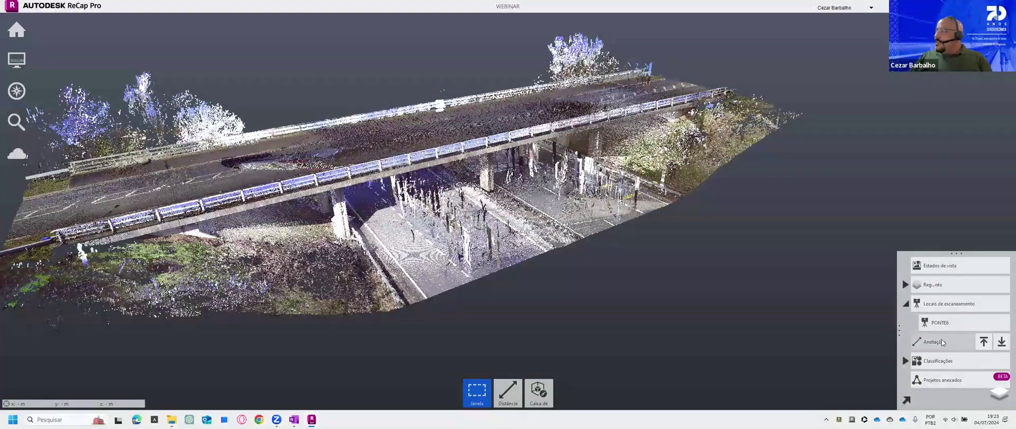
{"action": "left_click", "coordinate": [905, 360]}
{"action": "left_click", "coordinate": [956, 380]}
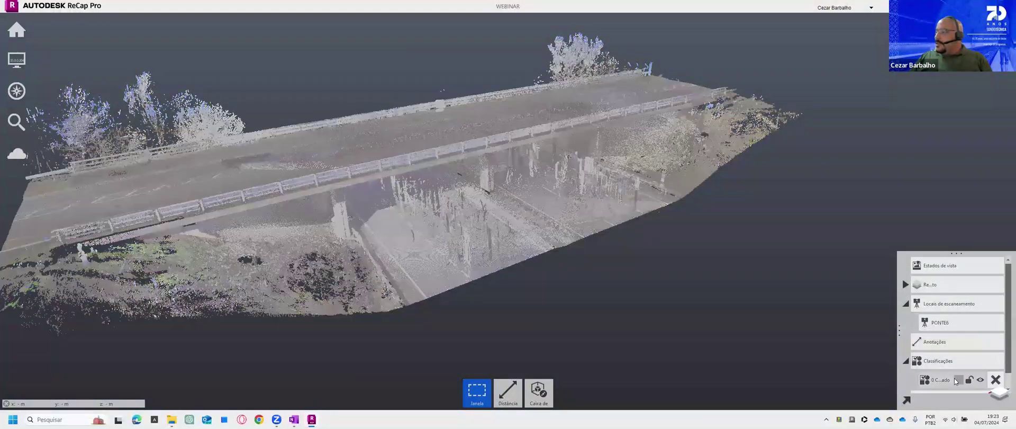
{"action": "left_click", "coordinate": [957, 380]}
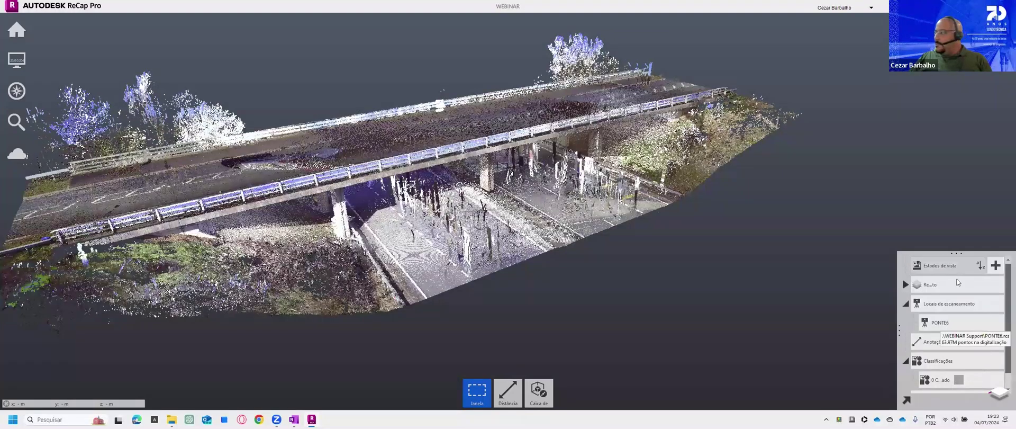
{"action": "left_click", "coordinate": [906, 305]}
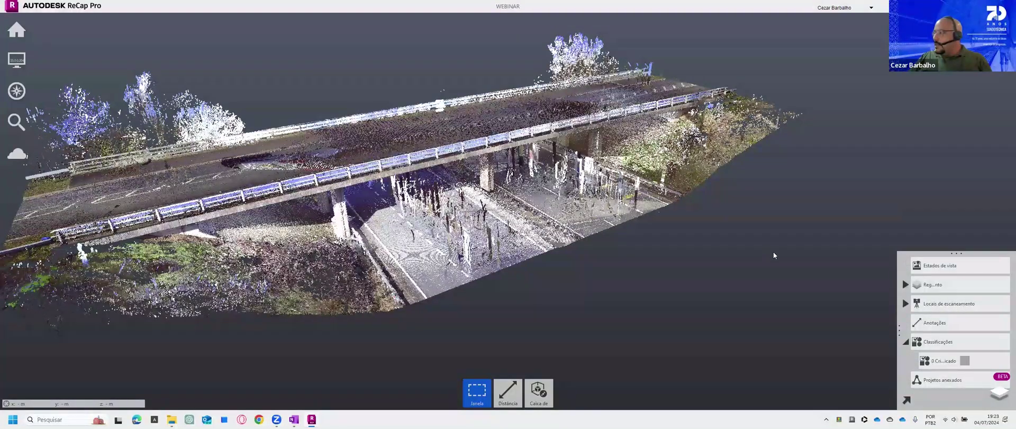
{"action": "left_click", "coordinate": [999, 393]}
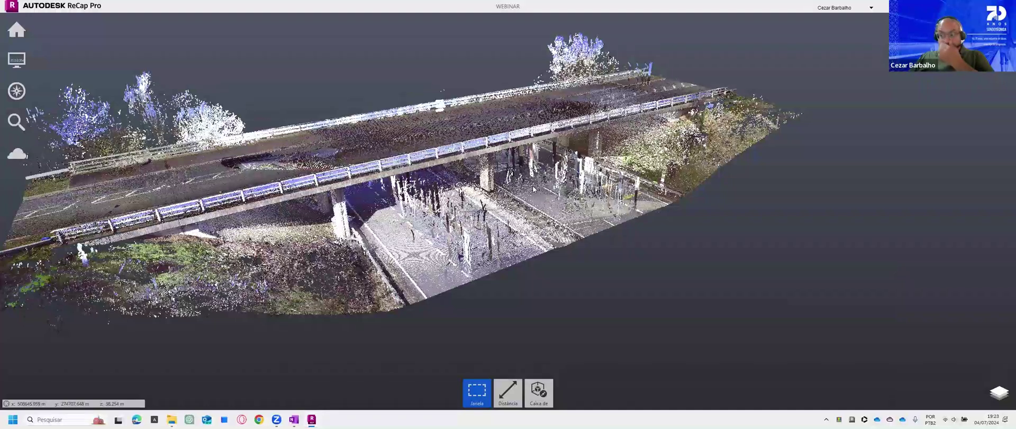
Step: Examine the bridge's side elevation with its piers and the road markings at deck level
{"action": "scroll", "coordinate": [549, 204], "scroll_direction": "up", "scroll_amount": 1}
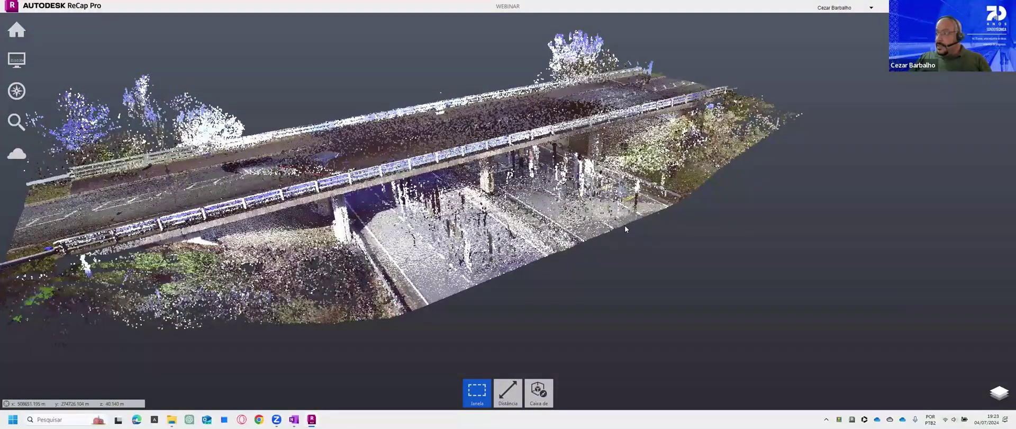
{"action": "scroll", "coordinate": [626, 229], "scroll_direction": "up", "scroll_amount": 2}
{"action": "scroll", "coordinate": [512, 136], "scroll_direction": "down", "scroll_amount": 2}
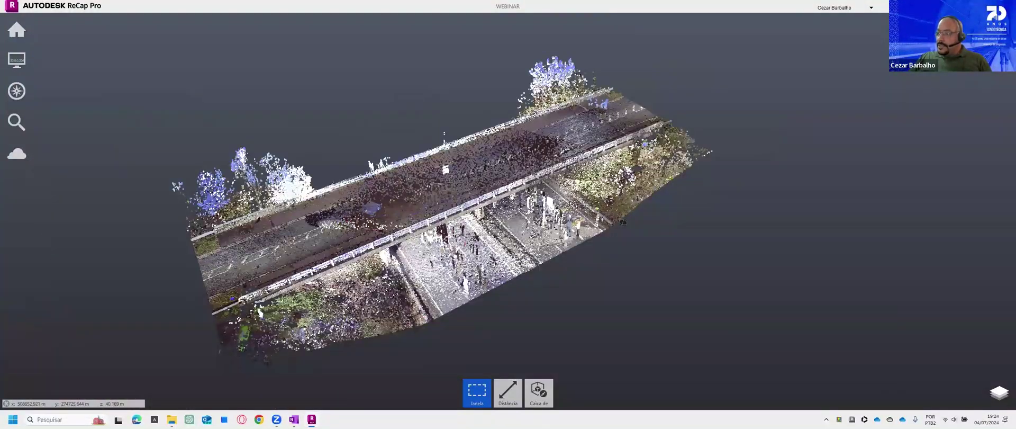
{"action": "scroll", "coordinate": [522, 146], "scroll_direction": "up", "scroll_amount": 2}
{"action": "middle_click_drag", "start_coordinate": [523, 144], "coordinate": [517, 157], "text": "shift"}
{"action": "scroll", "coordinate": [499, 223], "scroll_direction": "up", "scroll_amount": 3}
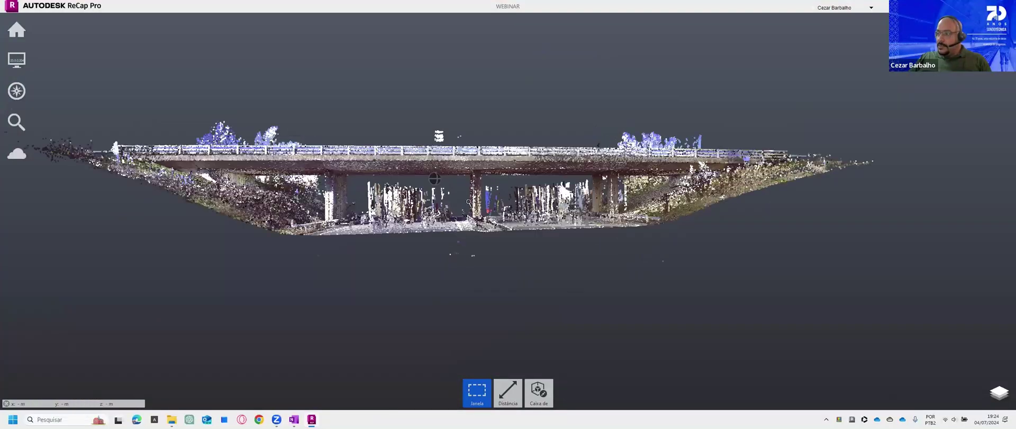
{"action": "scroll", "coordinate": [498, 223], "scroll_direction": "up", "scroll_amount": 1}
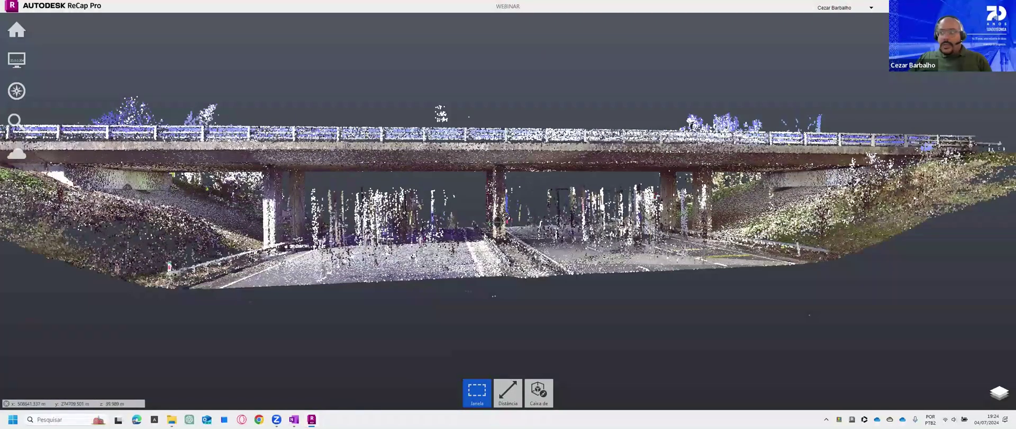
{"action": "scroll", "coordinate": [507, 217], "scroll_direction": "up", "scroll_amount": 1}
{"action": "middle_click_drag", "start_coordinate": [544, 226], "coordinate": [442, 136], "text": "shift"}
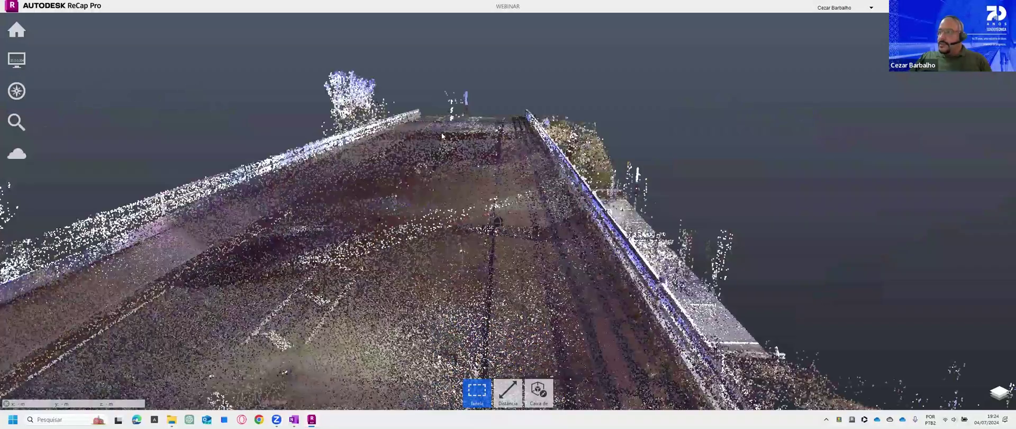
{"action": "middle_click_drag", "start_coordinate": [507, 166], "coordinate": [462, 179], "text": "shift"}
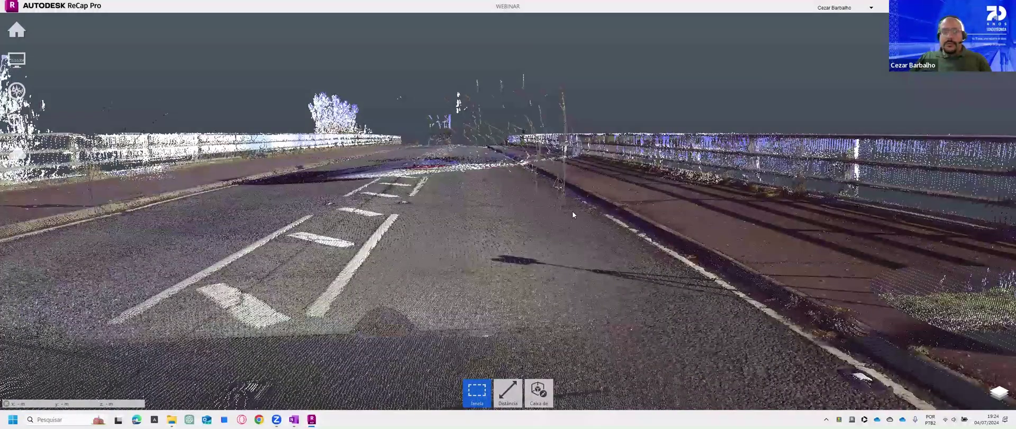
{"action": "middle_click_drag", "start_coordinate": [324, 234], "coordinate": [670, 296], "text": "shift"}
{"action": "left_click_drag", "start_coordinate": [771, 218], "coordinate": [626, 247], "text": "shift"}
{"action": "middle_click_drag", "start_coordinate": [625, 247], "coordinate": [558, 262], "text": "shift"}
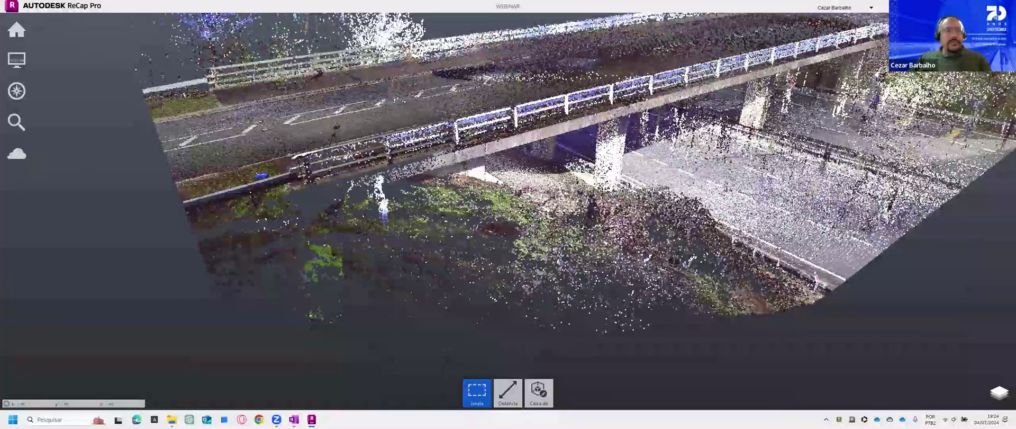
Step: Examine the embankment and the carriageway beneath the bridge, and view the whole scan from above
{"action": "scroll", "coordinate": [579, 265], "scroll_direction": "up", "scroll_amount": 3}
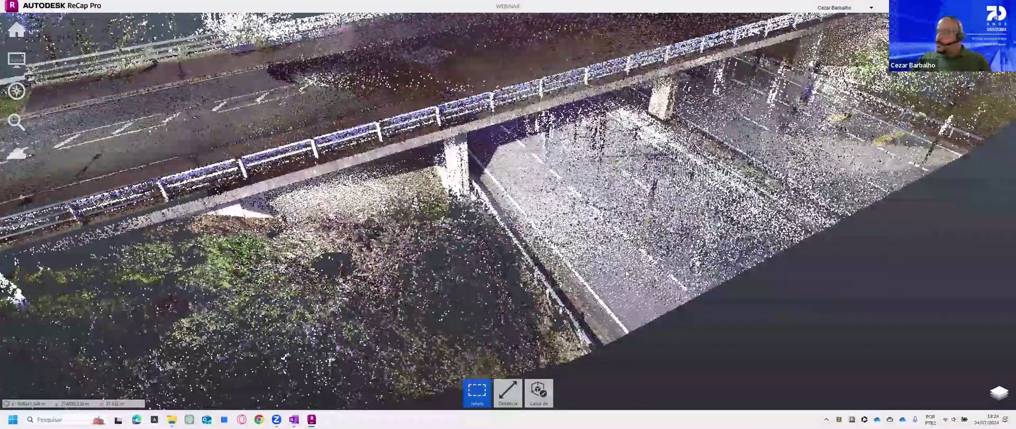
{"action": "scroll", "coordinate": [647, 239], "scroll_direction": "down", "scroll_amount": 2}
{"action": "middle_click_drag", "start_coordinate": [684, 248], "coordinate": [686, 251], "text": "shift"}
{"action": "middle_click_drag", "start_coordinate": [623, 285], "coordinate": [524, 274], "text": "shift"}
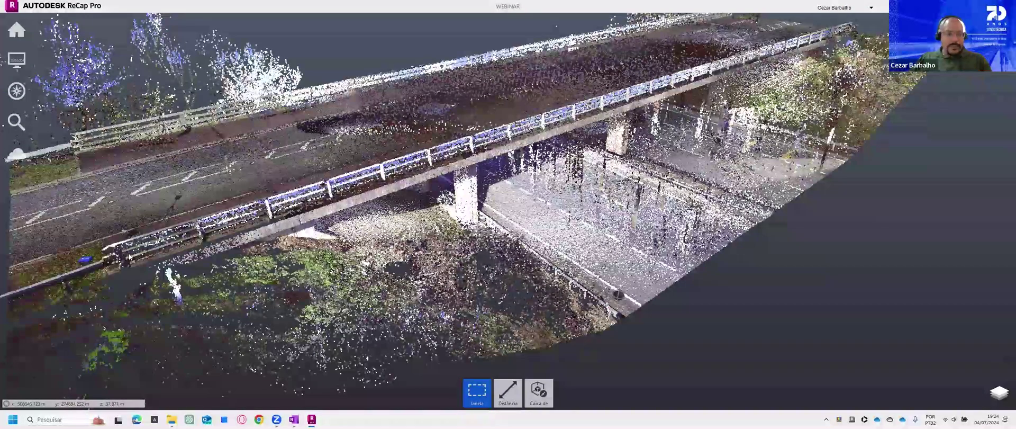
{"action": "middle_click_drag", "start_coordinate": [619, 295], "coordinate": [455, 331], "text": "shift"}
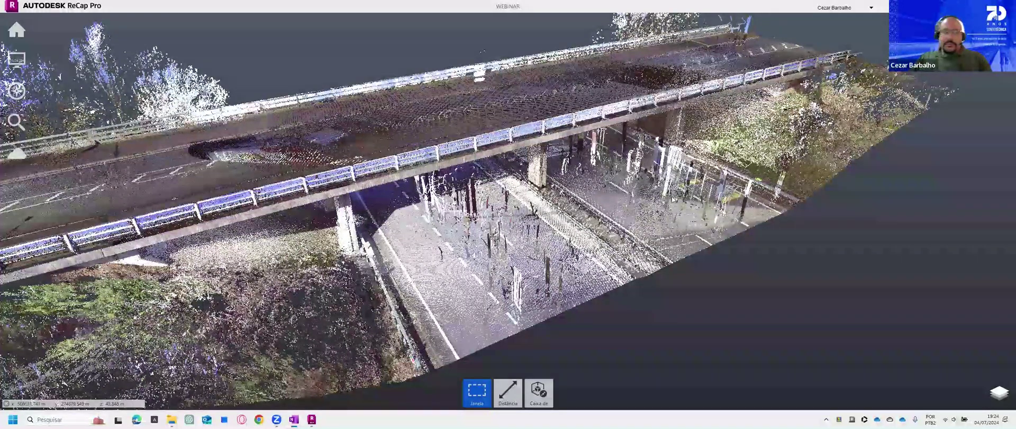
{"action": "scroll", "coordinate": [812, 160], "scroll_direction": "down", "scroll_amount": 3}
{"action": "middle_click_drag", "start_coordinate": [810, 159], "coordinate": [806, 136]}
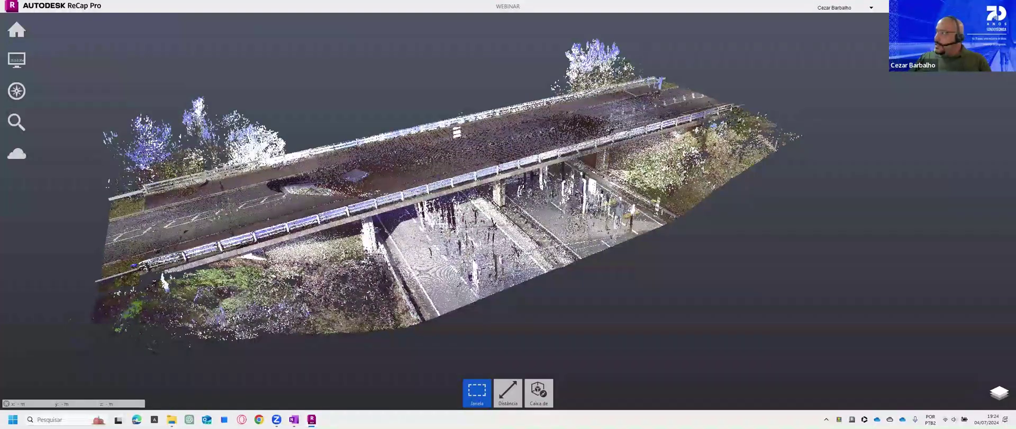
{"action": "left_click_drag", "start_coordinate": [345, 255], "coordinate": [445, 61]}
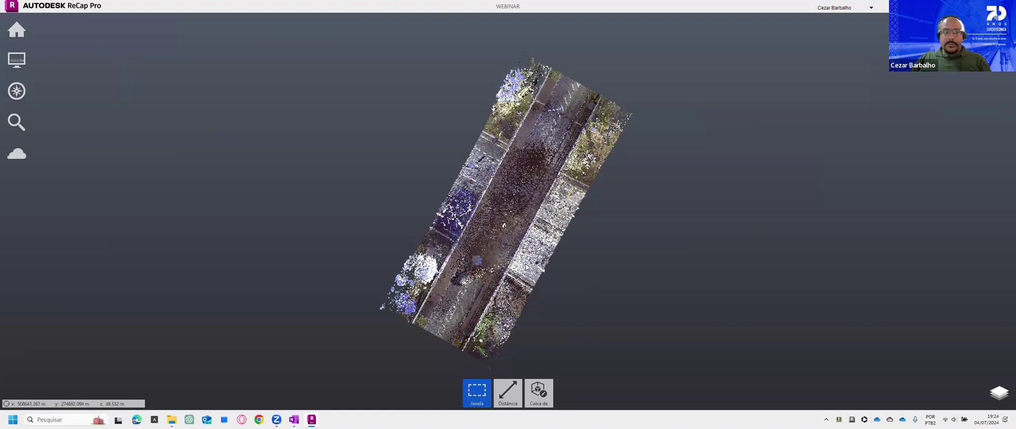
{"action": "scroll", "coordinate": [537, 236], "scroll_direction": "up", "scroll_amount": 2}
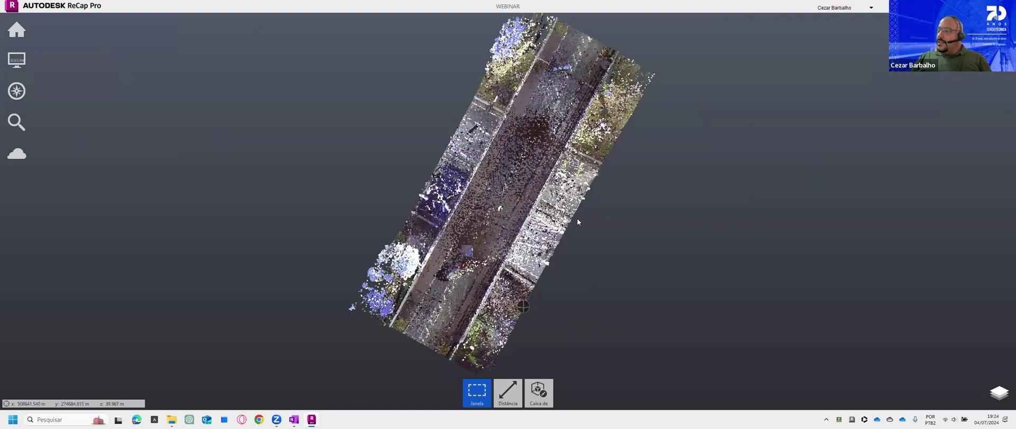
Step: Examine the whole bridge scan from above and obliquely, ending close to the deck's end with its road markings and railing
{"action": "scroll", "coordinate": [578, 222], "scroll_direction": "up", "scroll_amount": 4}
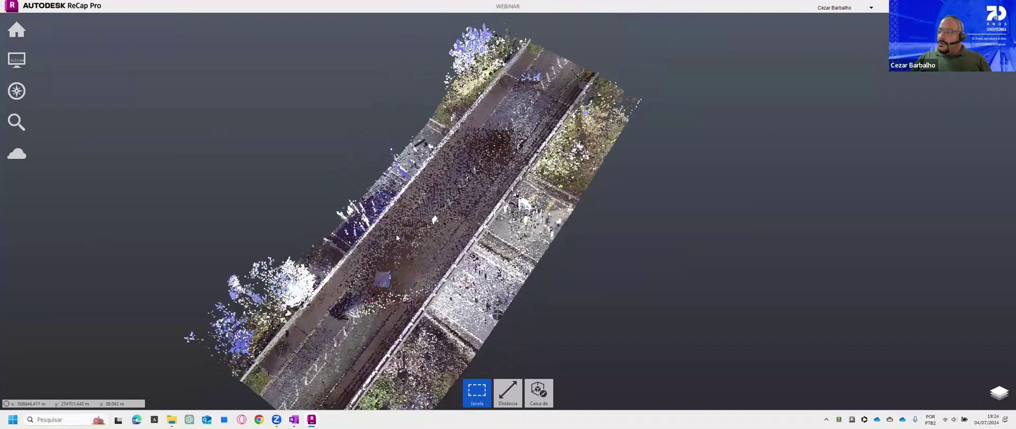
{"action": "middle_click_drag", "start_coordinate": [397, 238], "coordinate": [391, 255], "text": "shift"}
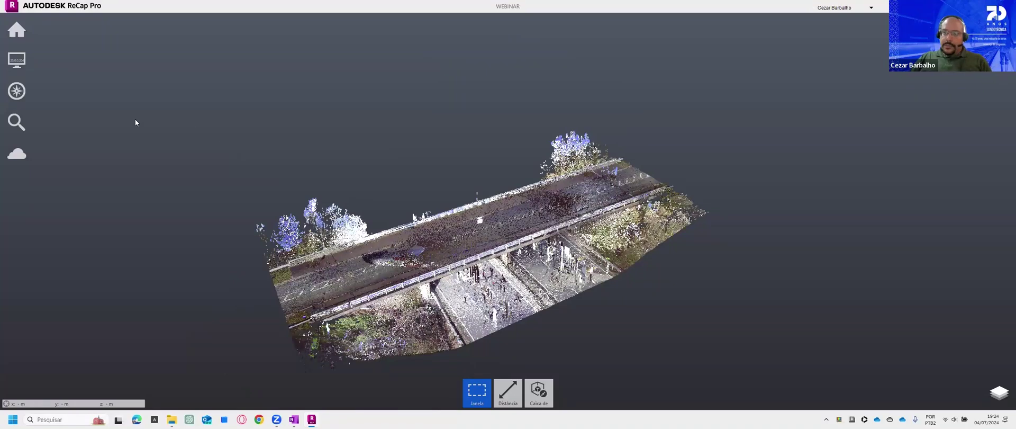
{"action": "middle_click_drag", "start_coordinate": [312, 293], "coordinate": [328, 269]}
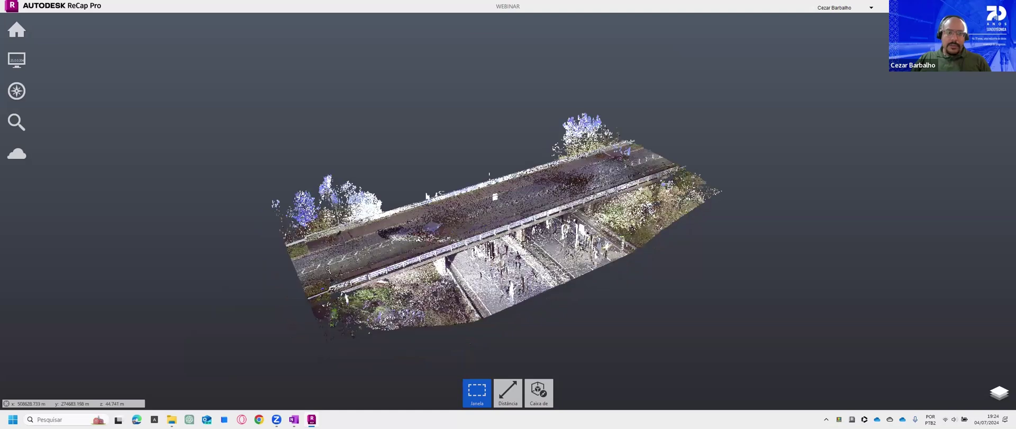
{"action": "scroll", "coordinate": [328, 269], "scroll_direction": "up", "scroll_amount": 1}
{"action": "scroll", "coordinate": [490, 245], "scroll_direction": "up", "scroll_amount": 2}
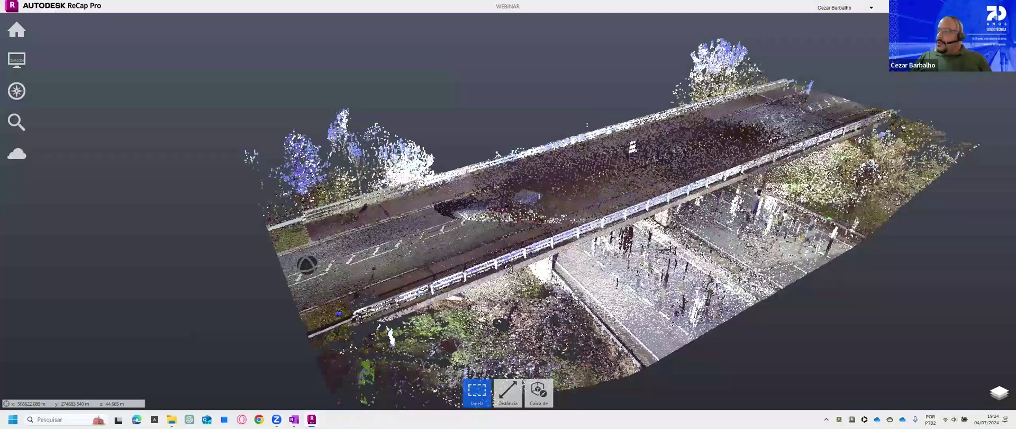
{"action": "scroll", "coordinate": [310, 267], "scroll_direction": "up", "scroll_amount": 1}
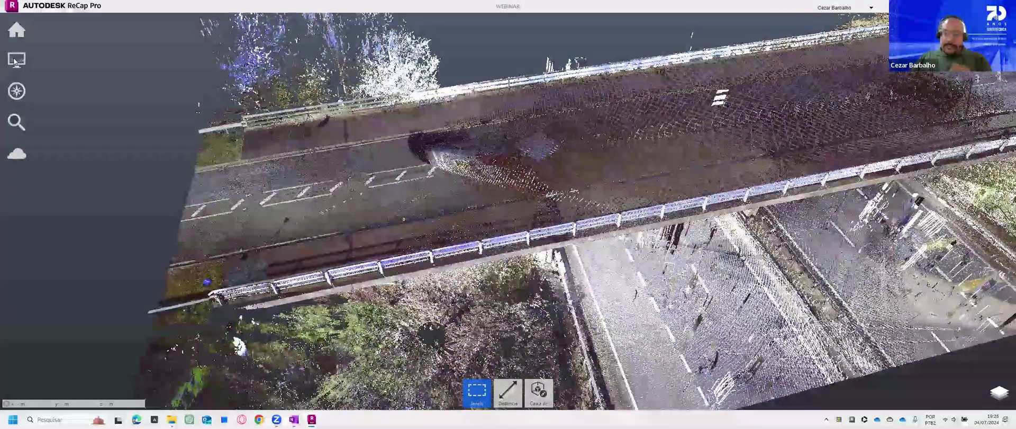
Step: Try to update the coordinate origin to the kerb corner between the grass patch and the footpath at the bridge's end
{"action": "left_click", "coordinate": [15, 62]}
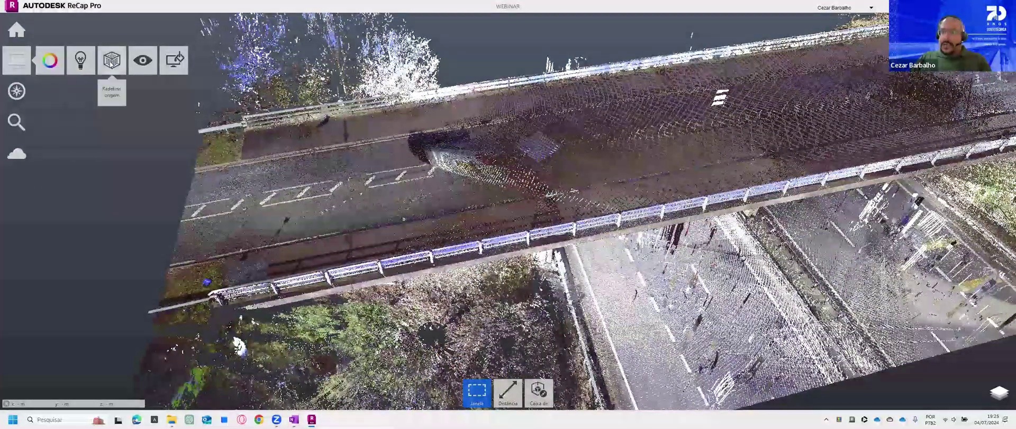
{"action": "mouse_move", "coordinate": [110, 71]}
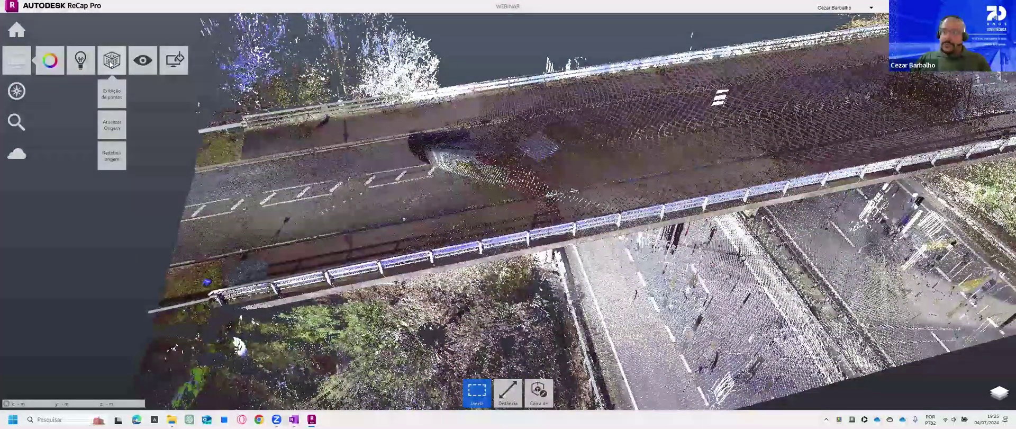
{"action": "left_click", "coordinate": [112, 126]}
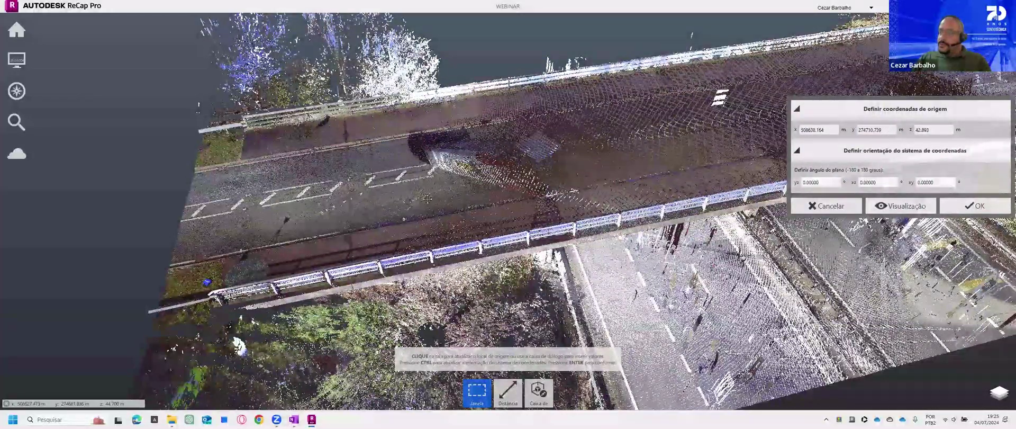
{"action": "scroll", "coordinate": [472, 214], "scroll_direction": "up", "scroll_amount": 3}
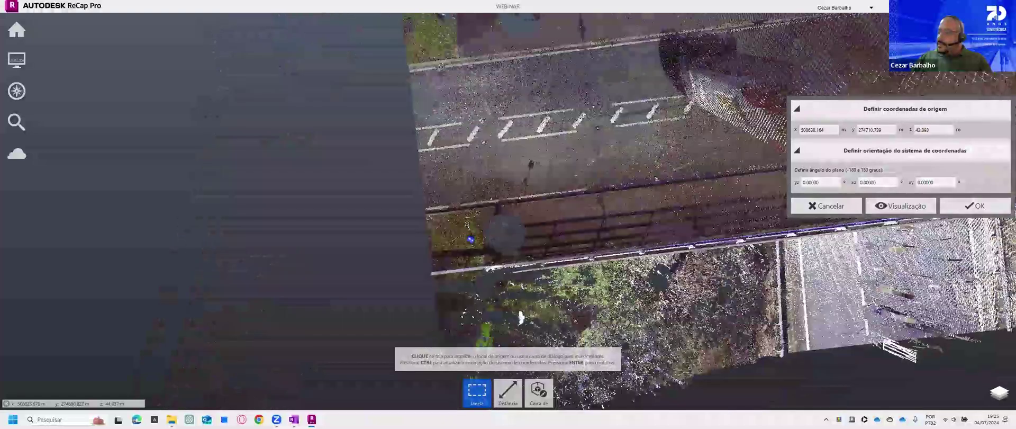
{"action": "scroll", "coordinate": [419, 239], "scroll_direction": "up", "scroll_amount": 5}
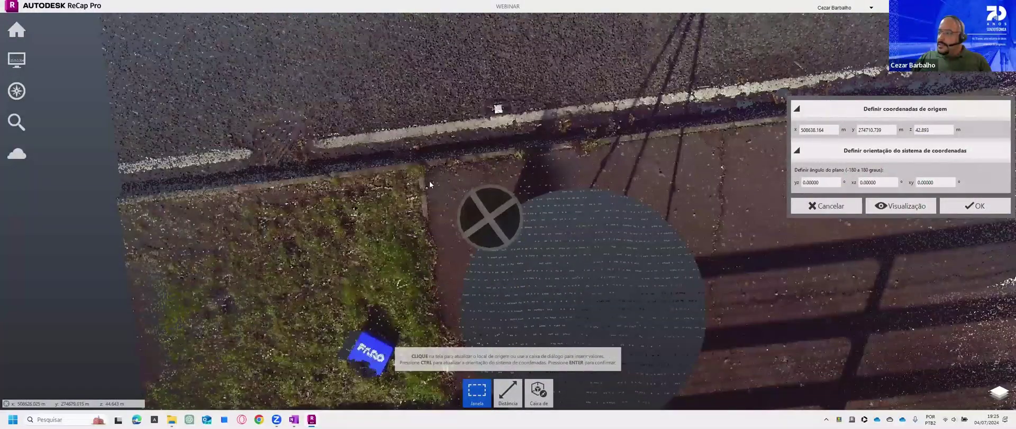
{"action": "scroll", "coordinate": [450, 207], "scroll_direction": "down", "scroll_amount": 3}
{"action": "middle_click_drag", "start_coordinate": [395, 218], "coordinate": [435, 223]}
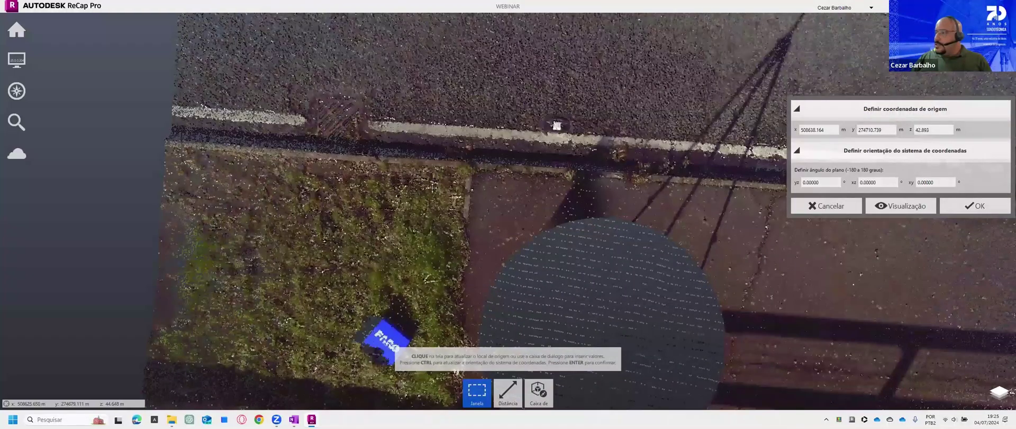
{"action": "scroll", "coordinate": [434, 198], "scroll_direction": "up", "scroll_amount": 3}
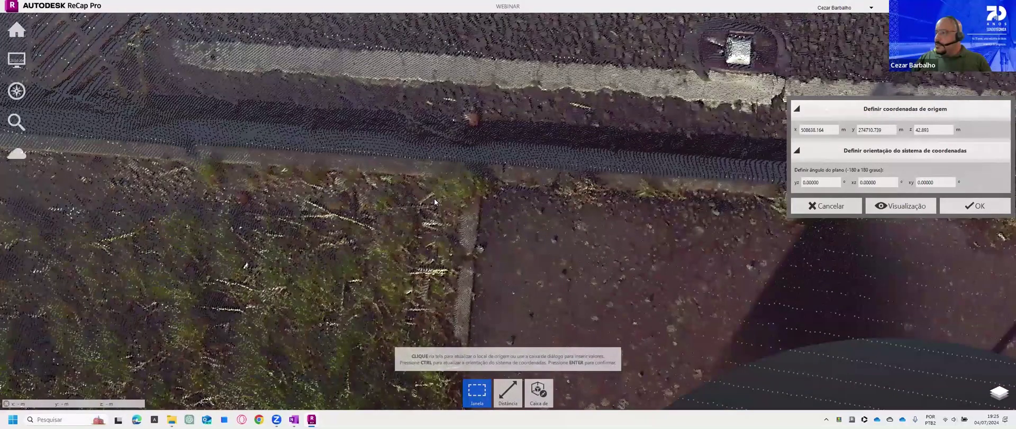
{"action": "scroll", "coordinate": [360, 195], "scroll_direction": "up", "scroll_amount": 3}
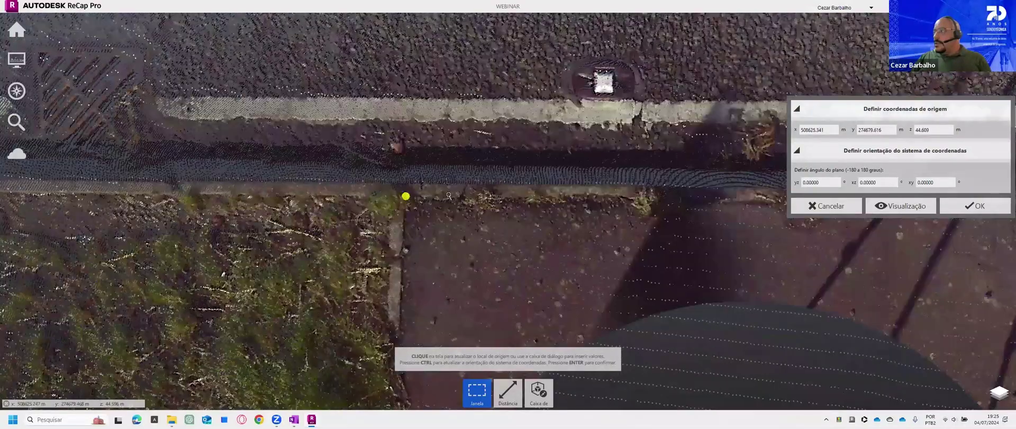
{"action": "left_click", "coordinate": [406, 196]}
{"action": "scroll", "coordinate": [681, 235], "scroll_direction": "down", "scroll_amount": 3}
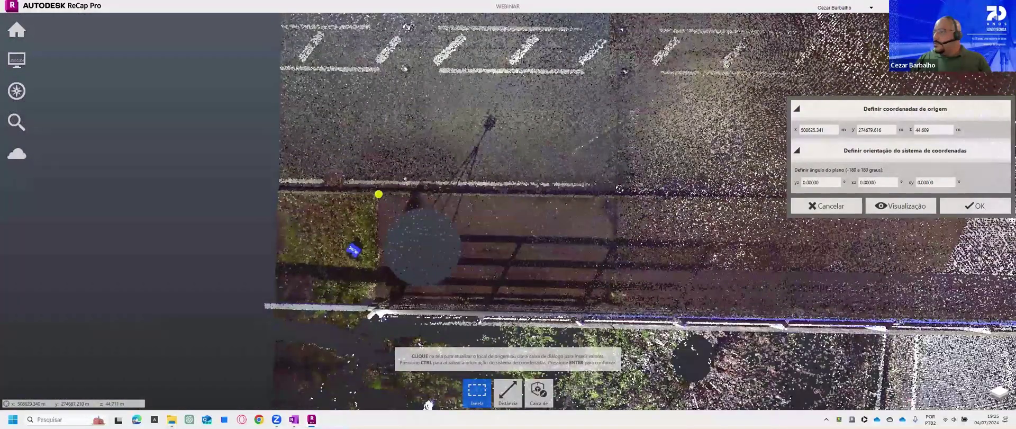
Step: Preview the coordinate axes at the picked kerb corner from several sides and cancel the origin update
{"action": "left_click_drag", "start_coordinate": [620, 189], "coordinate": [564, 228]}
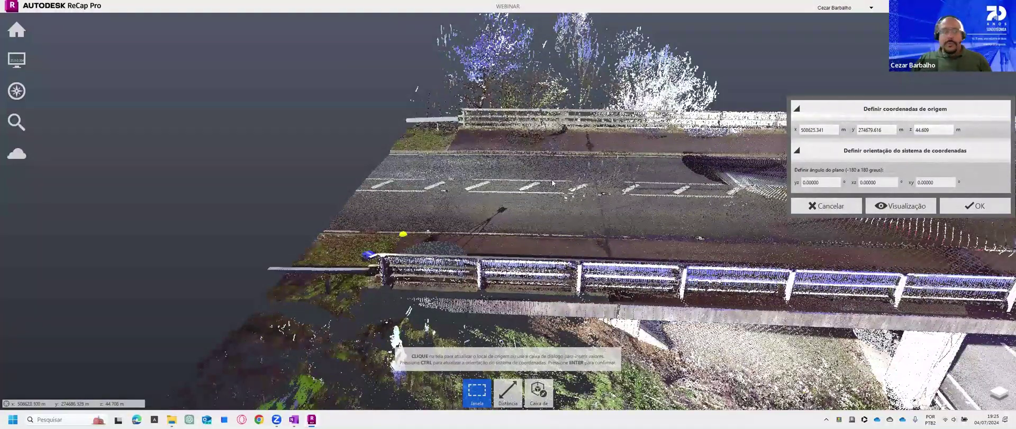
{"action": "left_click", "coordinate": [900, 206]}
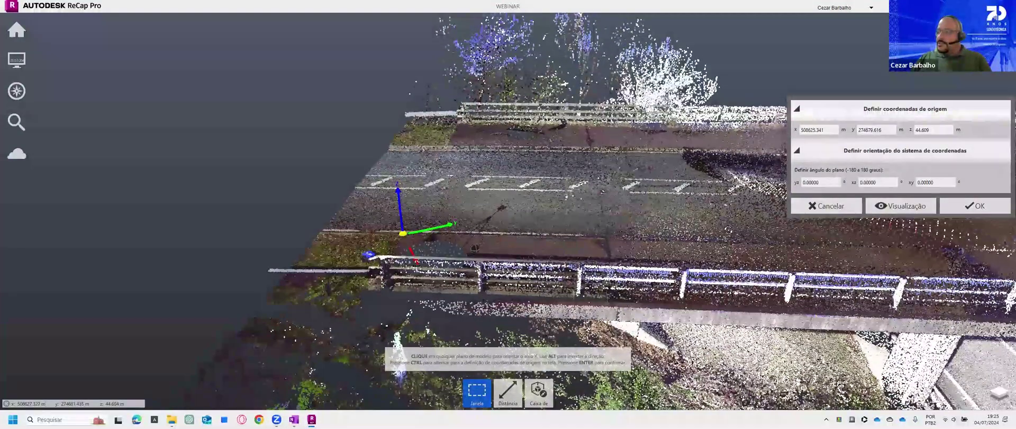
{"action": "right_click_drag", "start_coordinate": [729, 230], "coordinate": [625, 229]}
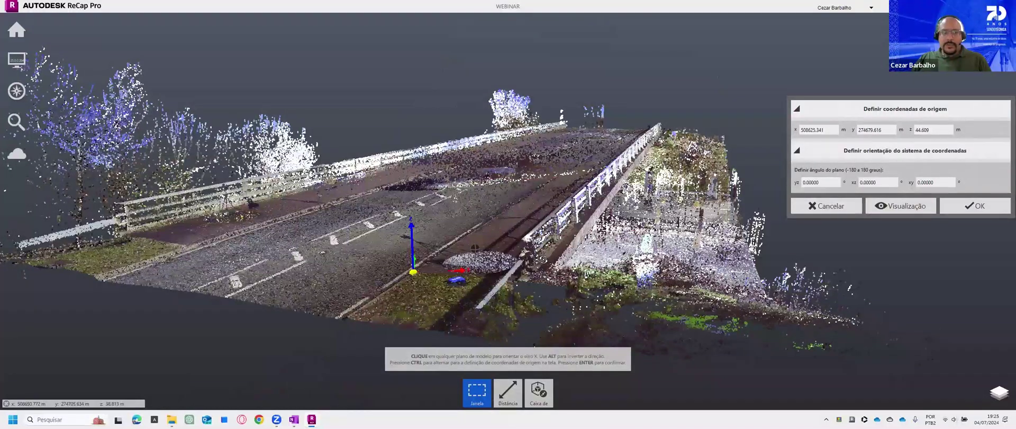
{"action": "right_click_drag", "start_coordinate": [544, 259], "coordinate": [537, 258]}
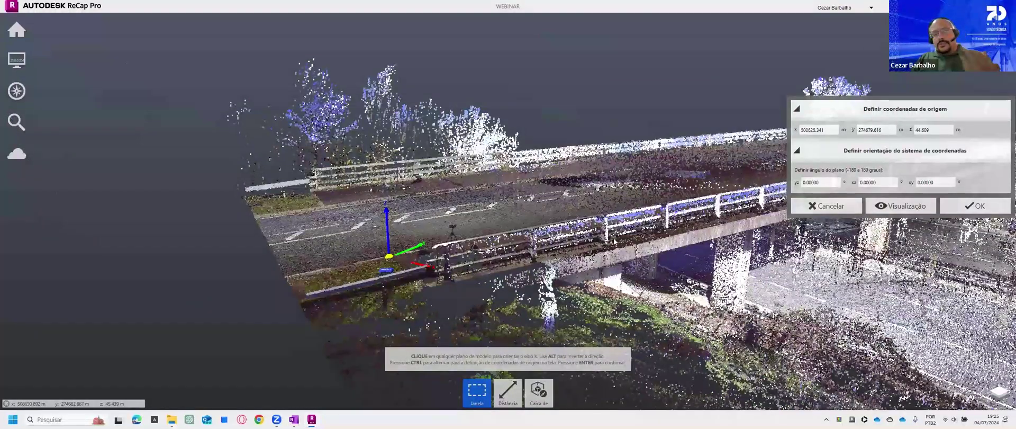
{"action": "right_click_drag", "start_coordinate": [614, 241], "coordinate": [741, 222]}
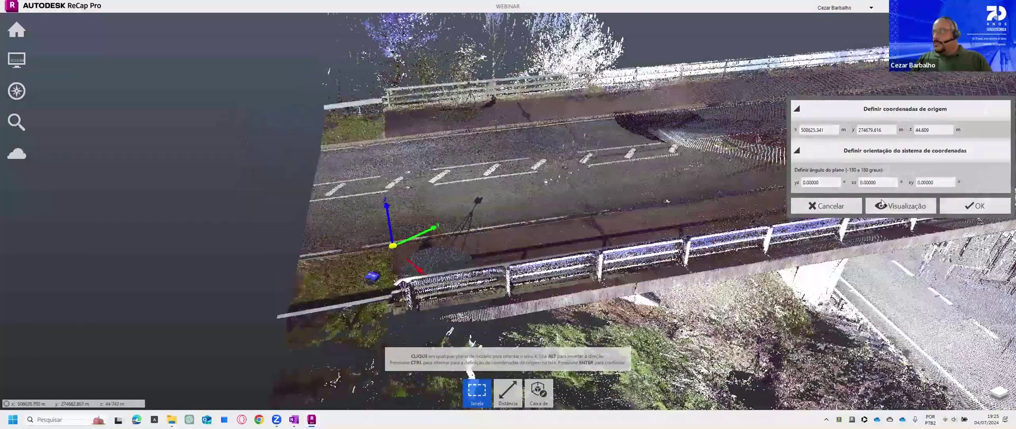
{"action": "left_click", "coordinate": [828, 205]}
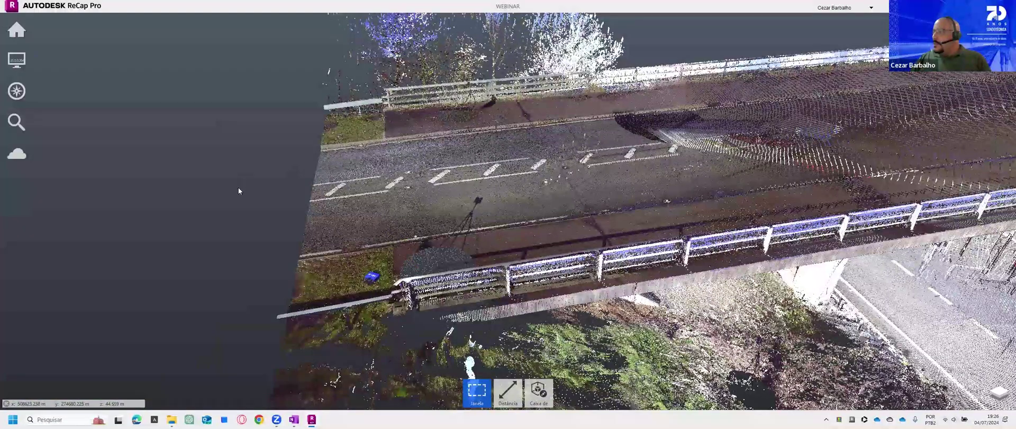
Step: Update the coordinate system again, keeping its origin and orienting its axis by the plane of the abutment wall beneath the deck
{"action": "scroll", "coordinate": [239, 187], "scroll_direction": "down", "scroll_amount": 2}
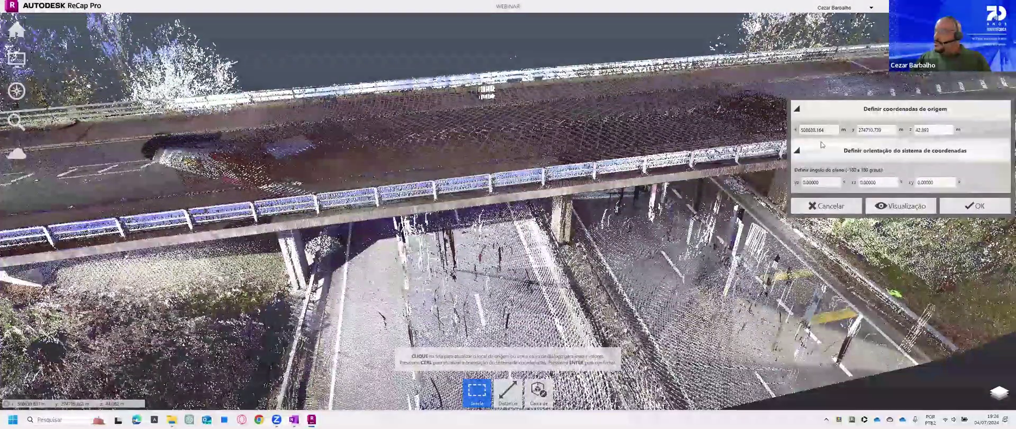
{"action": "middle_click_drag", "start_coordinate": [192, 125], "coordinate": [264, 185]}
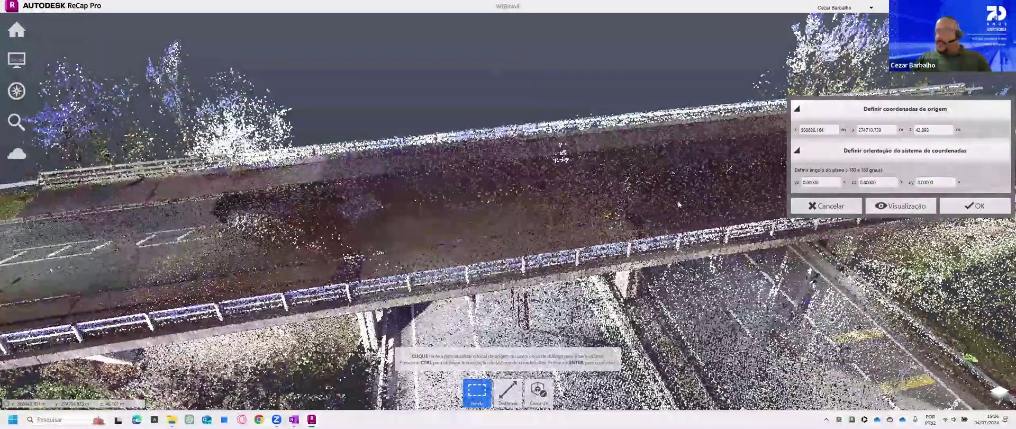
{"action": "left_click", "coordinate": [920, 206]}
{"action": "key", "text": "ctrl"}
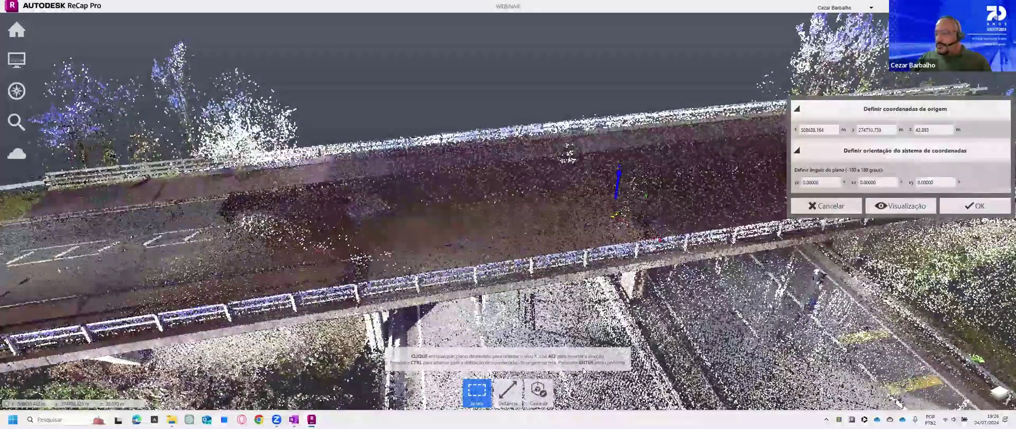
{"action": "middle_click_drag", "start_coordinate": [504, 364], "coordinate": [495, 368]}
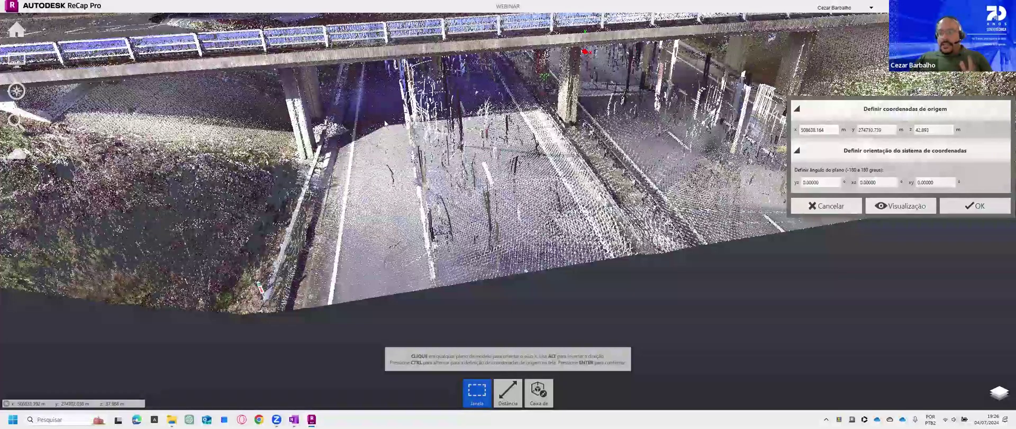
{"action": "scroll", "coordinate": [451, 175], "scroll_direction": "up", "scroll_amount": 2}
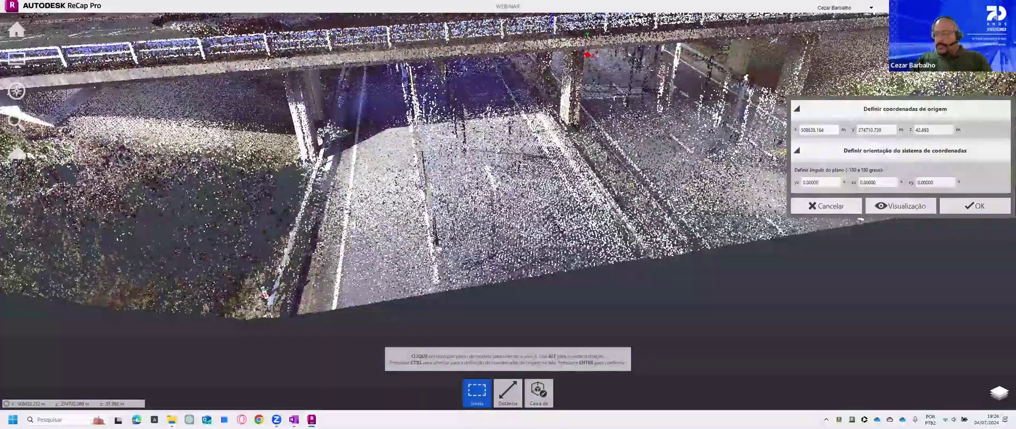
{"action": "scroll", "coordinate": [487, 243], "scroll_direction": "down", "scroll_amount": 3}
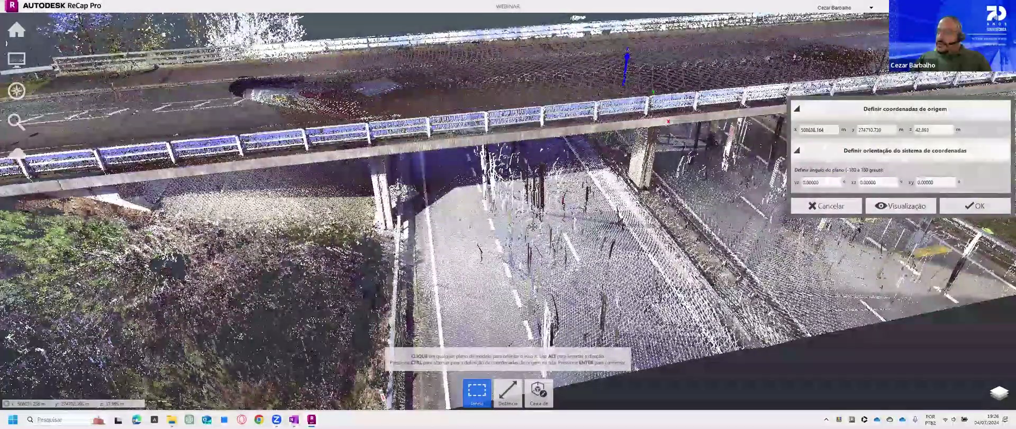
{"action": "scroll", "coordinate": [507, 214], "scroll_direction": "down", "scroll_amount": 2}
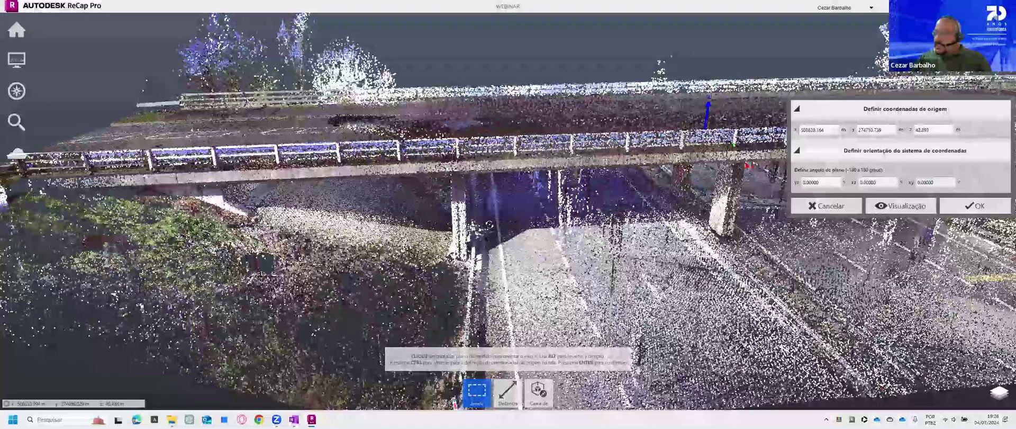
{"action": "scroll", "coordinate": [439, 195], "scroll_direction": "up", "scroll_amount": 3}
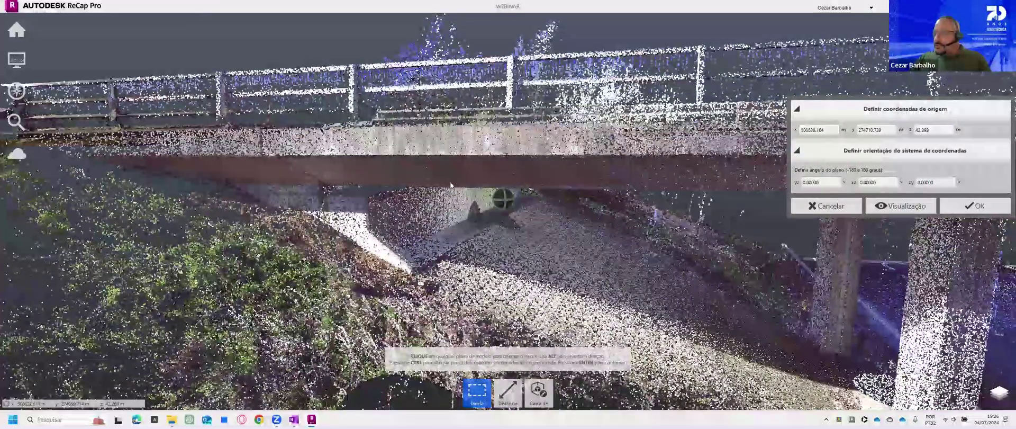
{"action": "right_click_drag", "start_coordinate": [452, 191], "coordinate": [448, 193]}
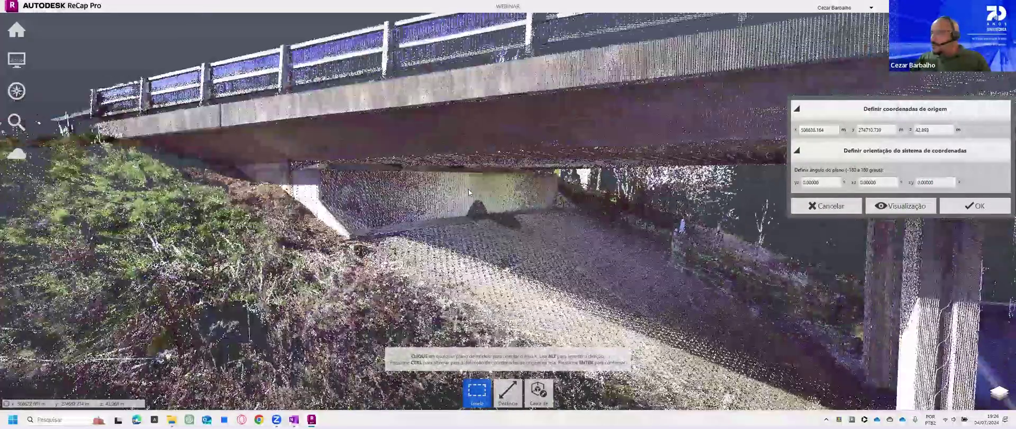
{"action": "scroll", "coordinate": [493, 195], "scroll_direction": "down", "scroll_amount": 2}
{"action": "left_click", "coordinate": [465, 188]}
{"action": "scroll", "coordinate": [457, 188], "scroll_direction": "up", "scroll_amount": 1}
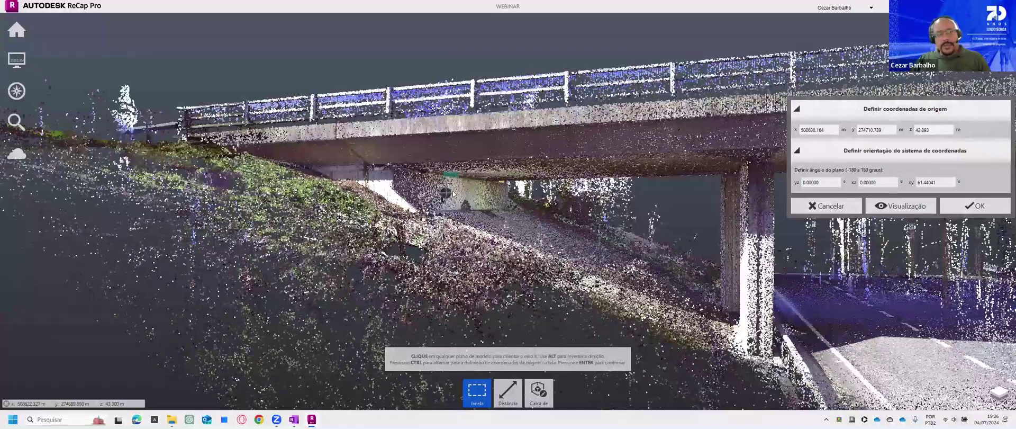
Step: Check the reoriented axes against the piers and deck of the bridge, and confirm the coordinate system update
{"action": "scroll", "coordinate": [451, 194], "scroll_direction": "up", "scroll_amount": 2}
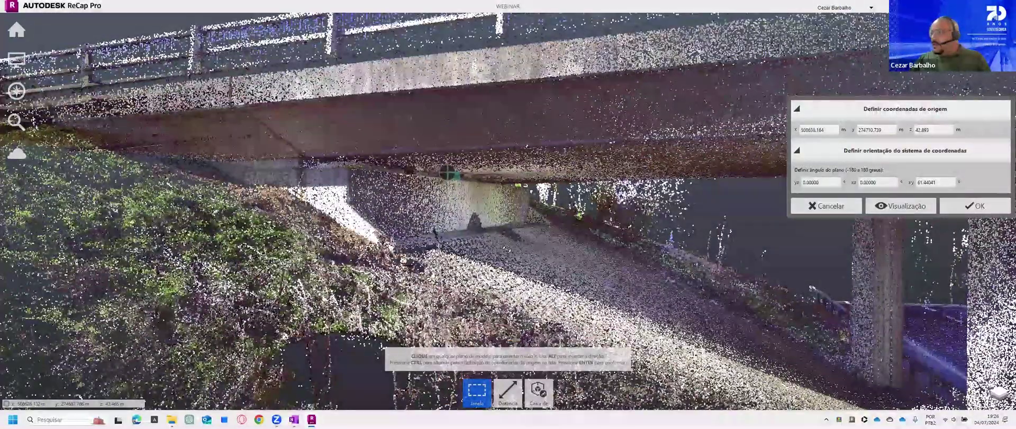
{"action": "scroll", "coordinate": [450, 191], "scroll_direction": "down", "scroll_amount": 1}
{"action": "left_click_drag", "start_coordinate": [450, 189], "coordinate": [605, 205]}
{"action": "scroll", "coordinate": [451, 206], "scroll_direction": "up", "scroll_amount": 2}
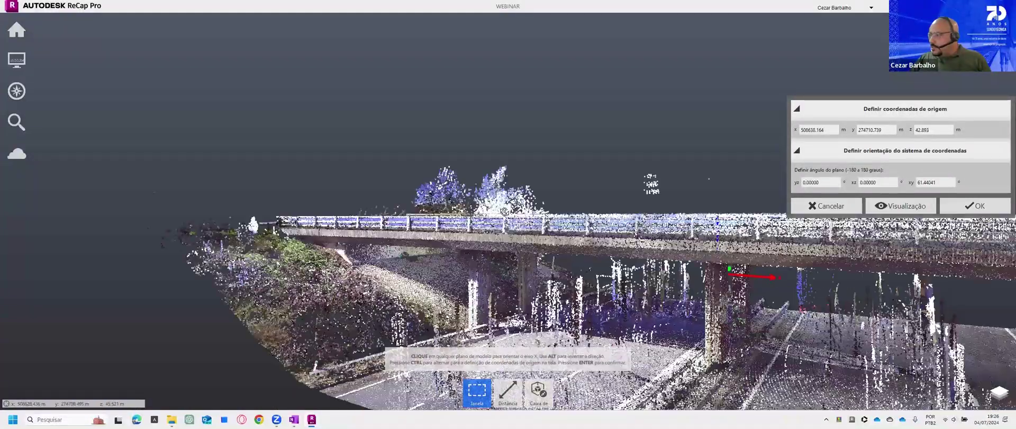
{"action": "left_click_drag", "start_coordinate": [586, 212], "coordinate": [686, 217]}
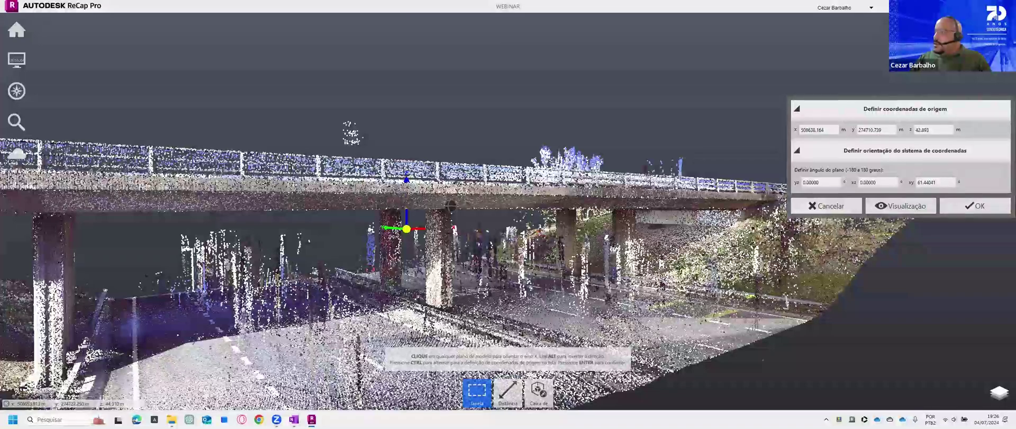
{"action": "left_click_drag", "start_coordinate": [638, 72], "coordinate": [630, 124]}
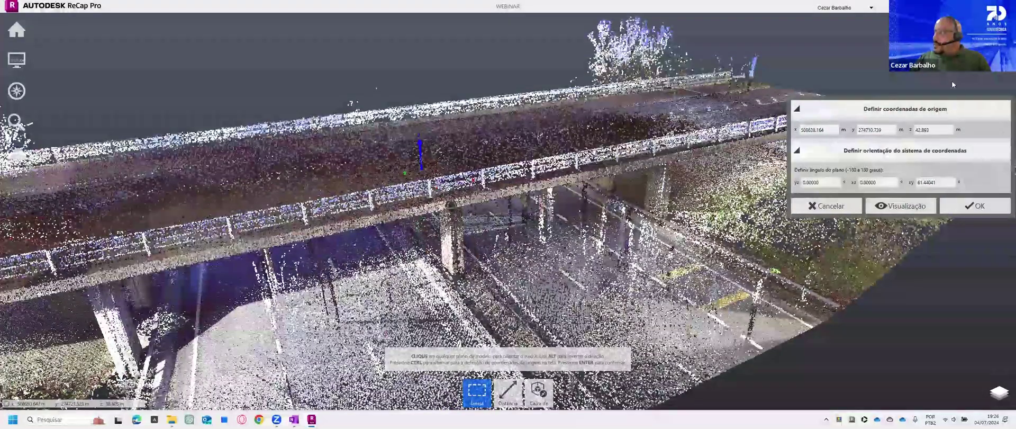
{"action": "key", "text": "Return"}
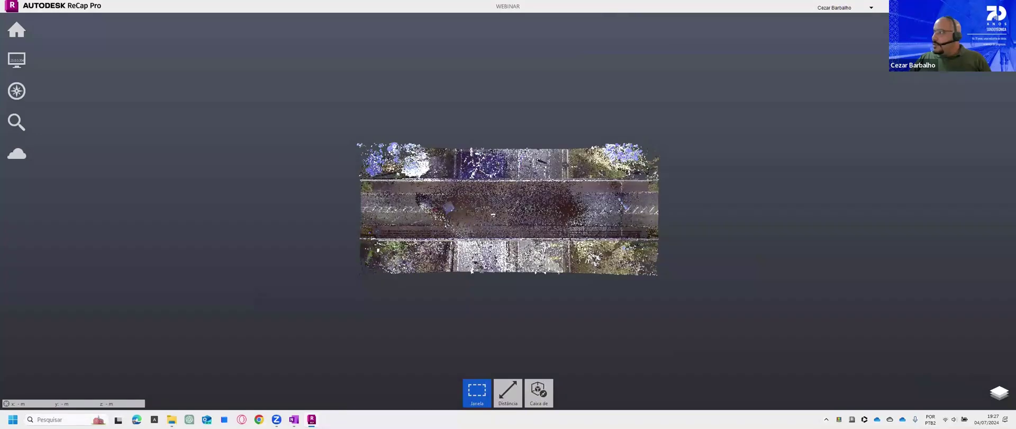
Step: Examine the bridge from the front, from above and at oblique angles to check its alignment with the updated coordinate system
{"action": "key", "text": "Down"}
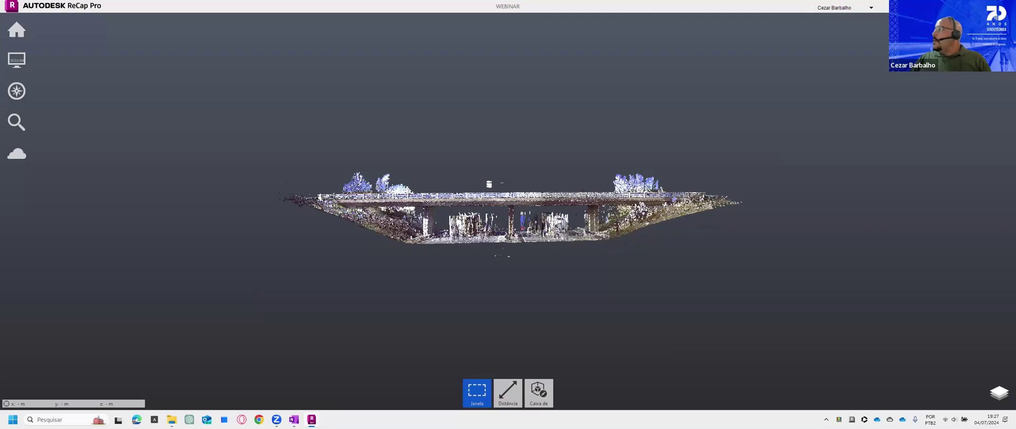
{"action": "key", "text": "Up"}
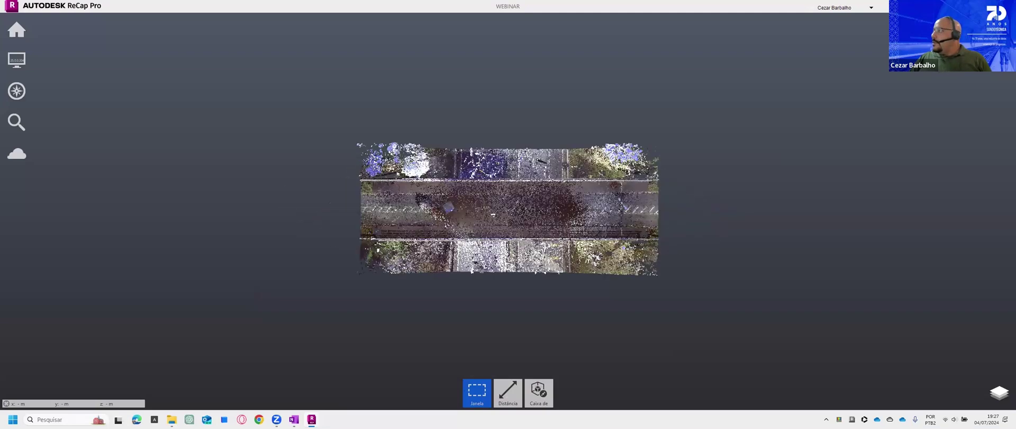
{"action": "right_click_drag", "start_coordinate": [366, 176], "coordinate": [490, 49]}
{"action": "middle_click_drag", "start_coordinate": [524, 121], "coordinate": [469, 225]}
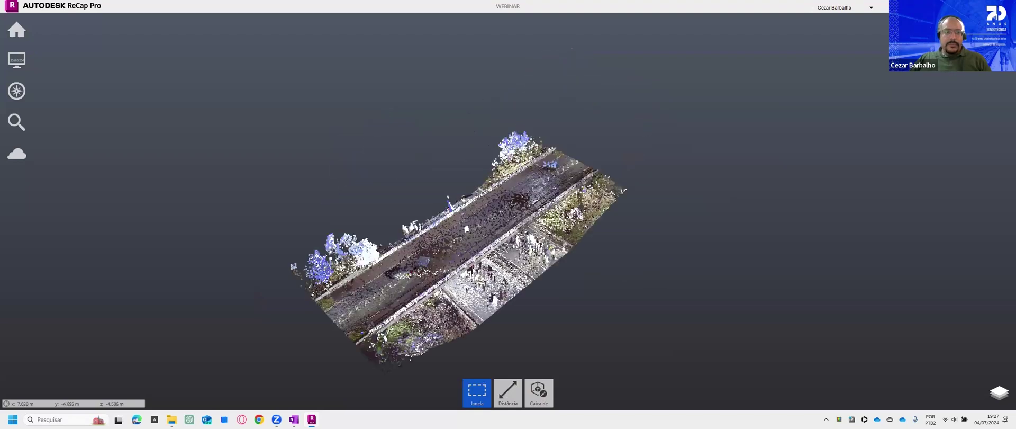
{"action": "scroll", "coordinate": [469, 226], "scroll_direction": "up", "scroll_amount": 3}
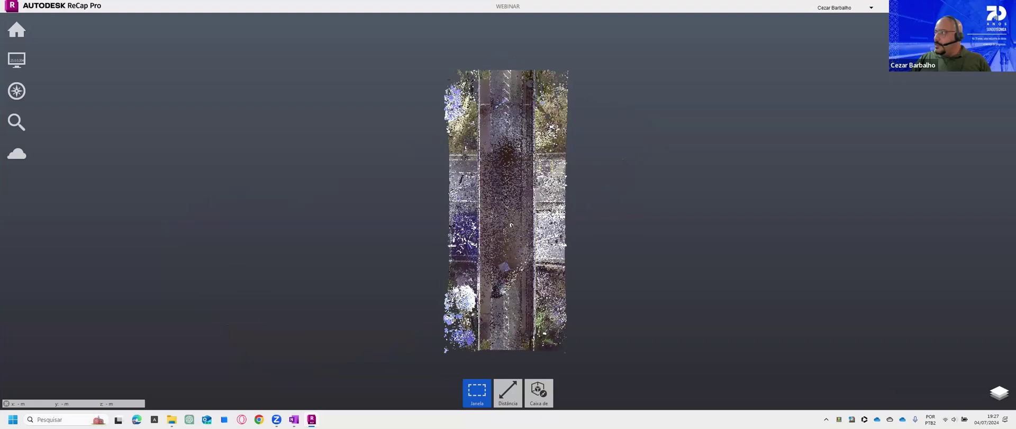
{"action": "left_click", "coordinate": [994, 24]}
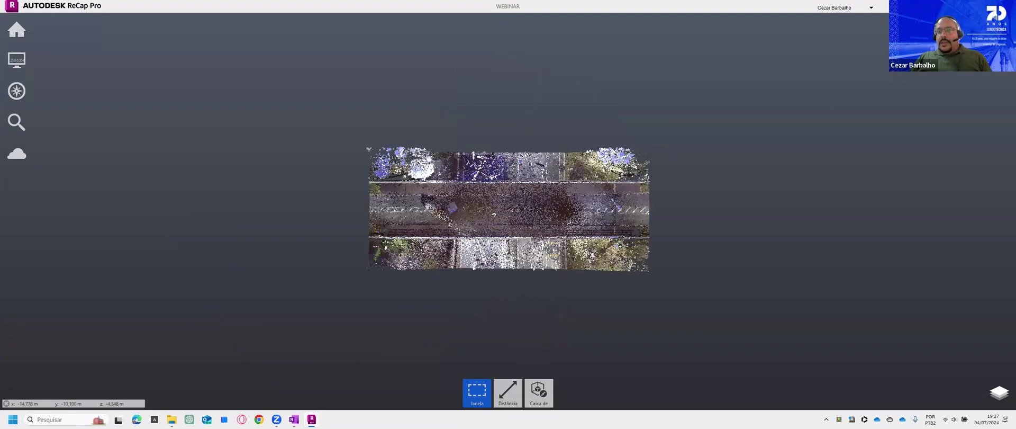
{"action": "left_click_drag", "start_coordinate": [584, 235], "coordinate": [517, 236]}
{"action": "scroll", "coordinate": [516, 237], "scroll_direction": "up", "scroll_amount": 3}
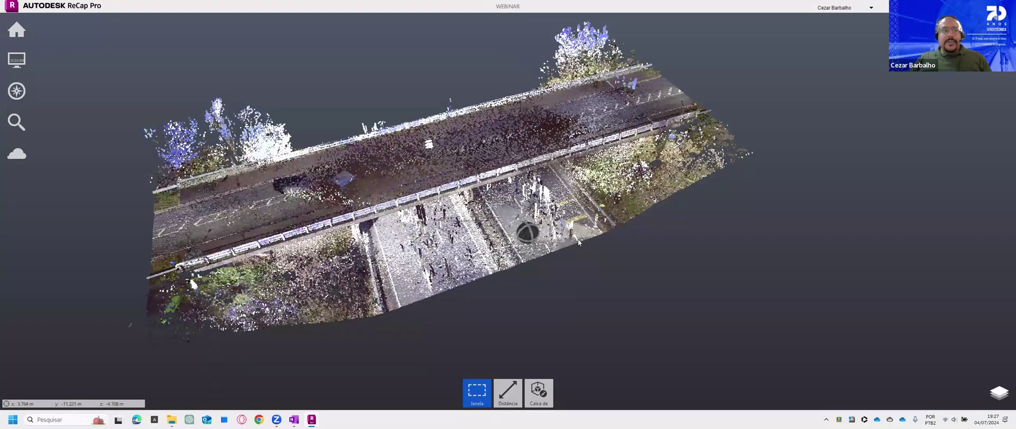
{"action": "scroll", "coordinate": [578, 242], "scroll_direction": "up", "scroll_amount": 1}
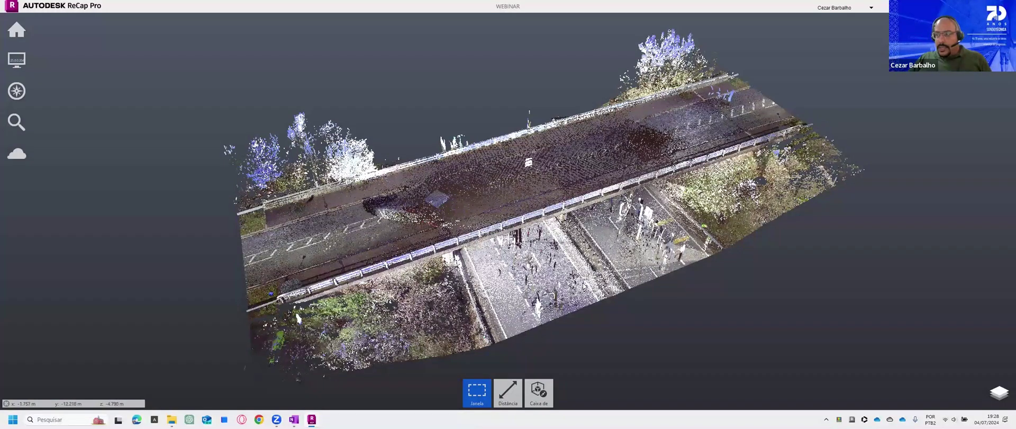
{"action": "right_click_drag", "start_coordinate": [583, 284], "coordinate": [582, 261]}
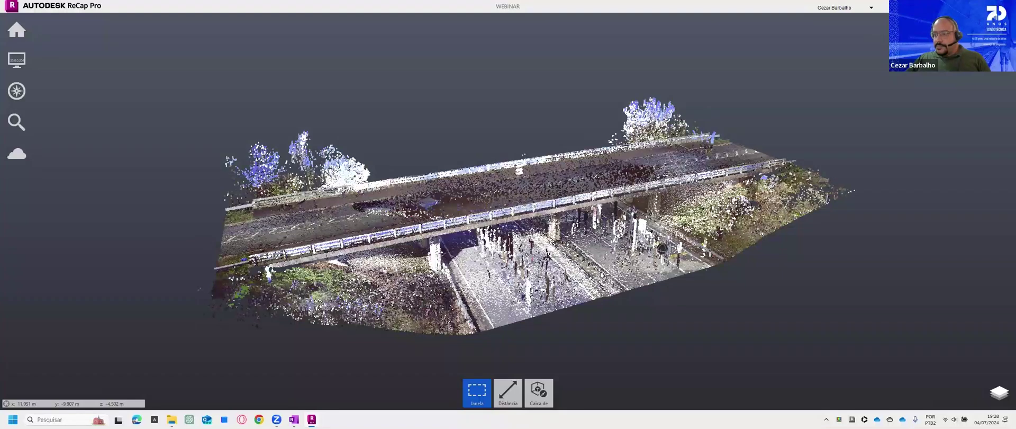
{"action": "scroll", "coordinate": [751, 334], "scroll_direction": "up", "scroll_amount": 2}
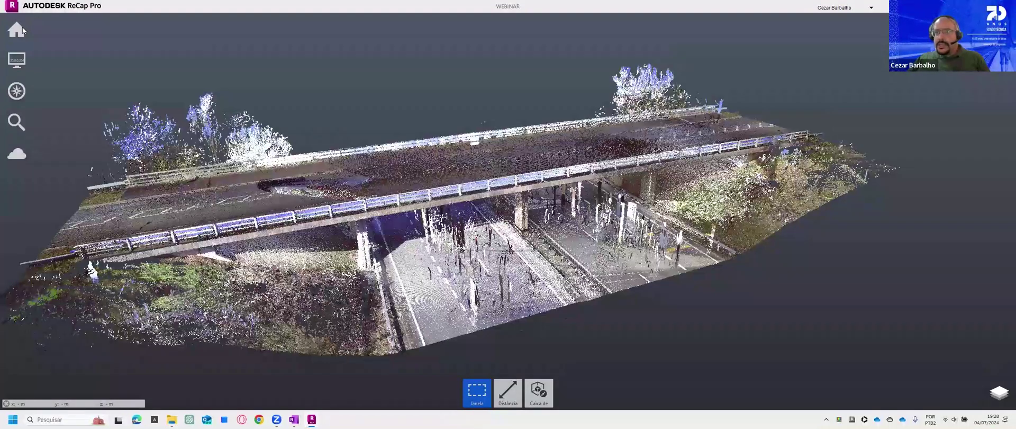
Step: Start an automatic ground classification with the Personalizado option and set the ground detail to 0.1 m
{"action": "mouse_move", "coordinate": [23, 30]}
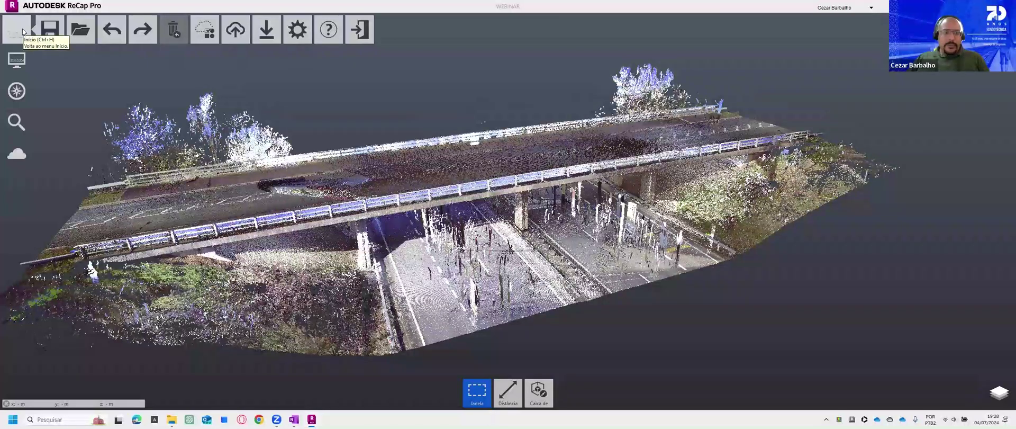
{"action": "mouse_move", "coordinate": [204, 45]}
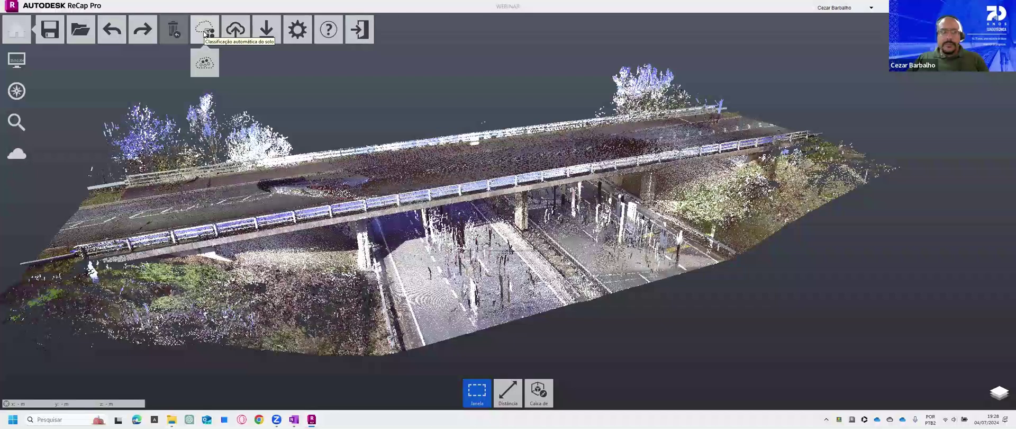
{"action": "left_click", "coordinate": [204, 62]}
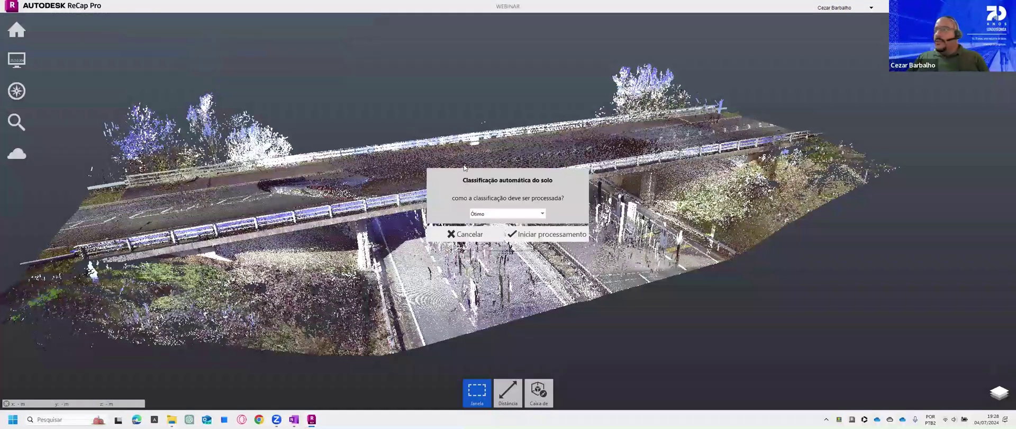
{"action": "left_click", "coordinate": [509, 214]}
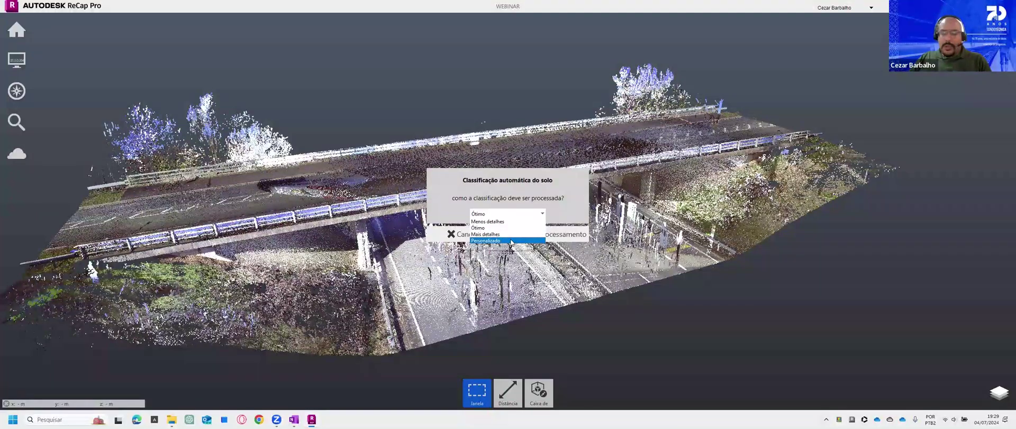
{"action": "left_click", "coordinate": [512, 241]}
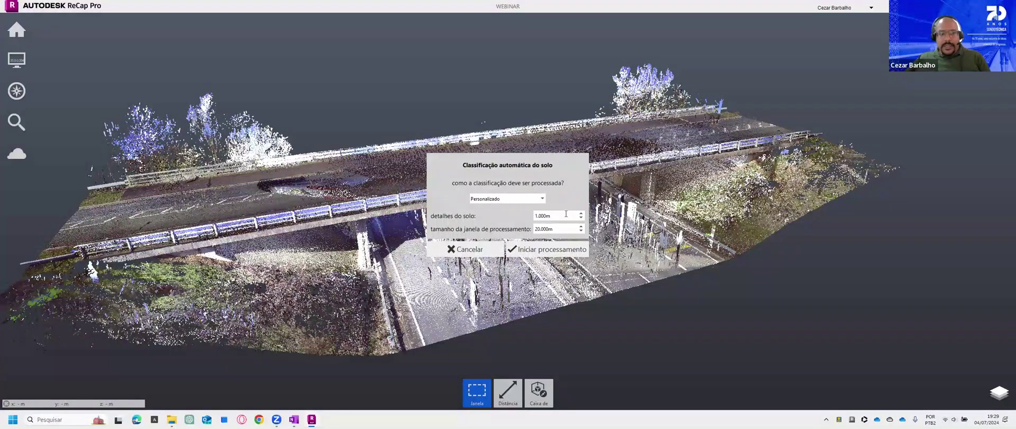
{"action": "left_click_drag", "start_coordinate": [561, 220], "coordinate": [537, 216]}
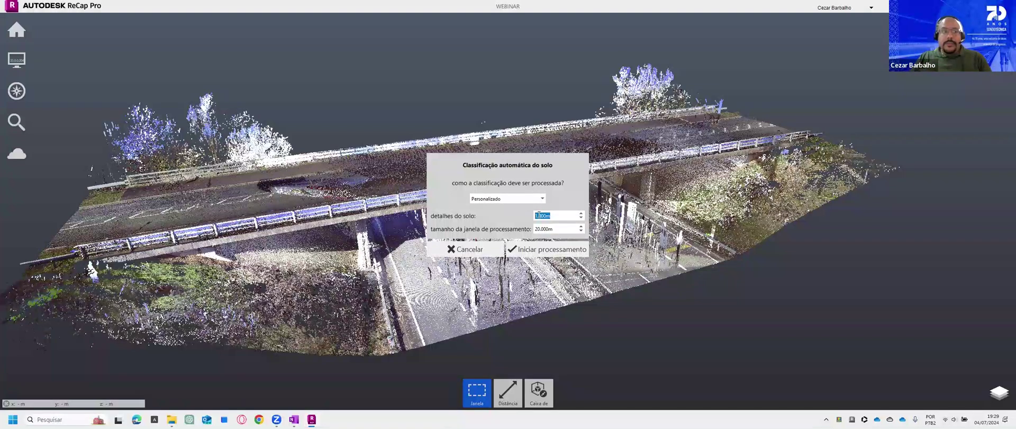
{"action": "type", "text": ".1m"}
Step: Set the classification's processing window size to 1 m and cancel the ground classification without processing
{"action": "left_click", "coordinate": [554, 230]}
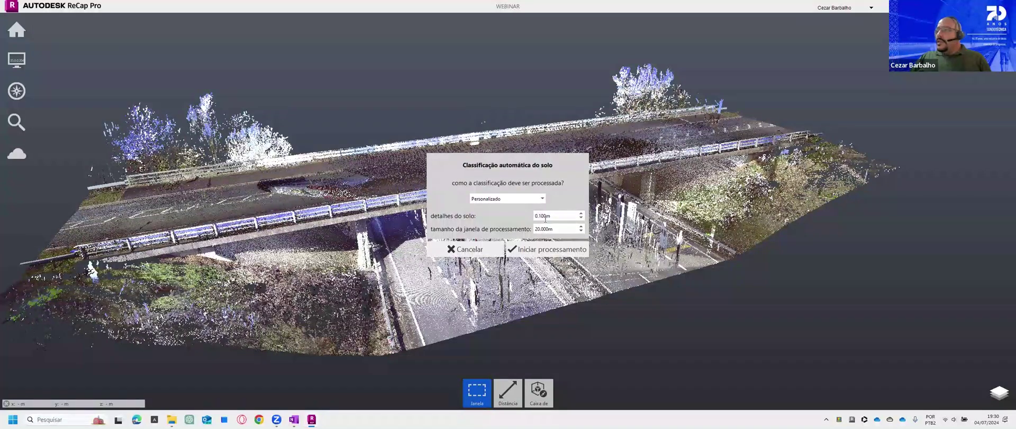
{"action": "left_click_drag", "start_coordinate": [561, 230], "coordinate": [532, 229]}
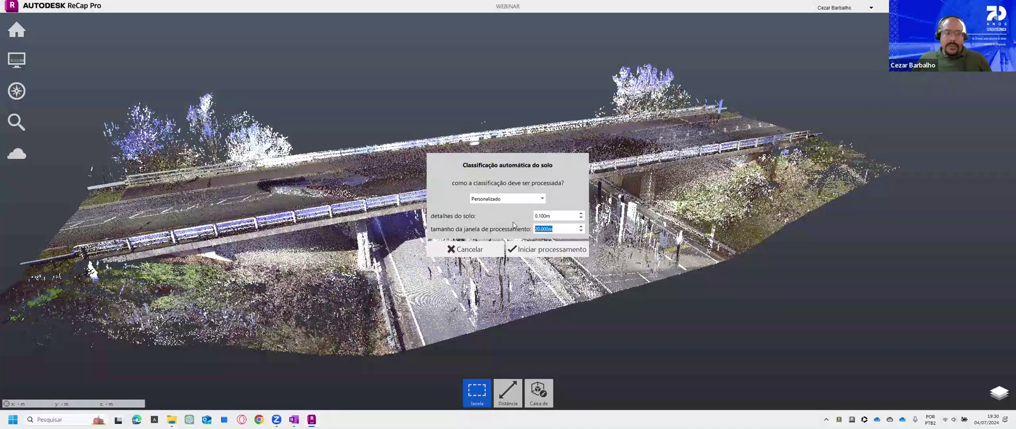
{"action": "type", "text": "1m"}
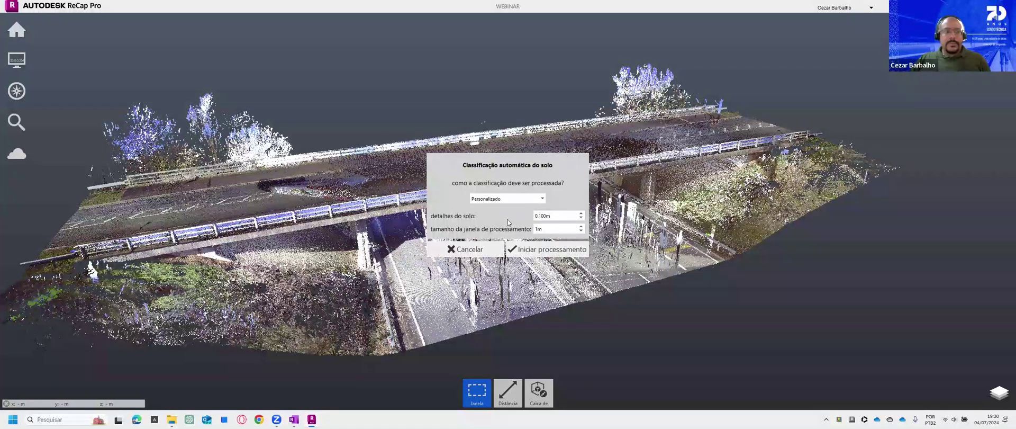
{"action": "left_click", "coordinate": [555, 217]}
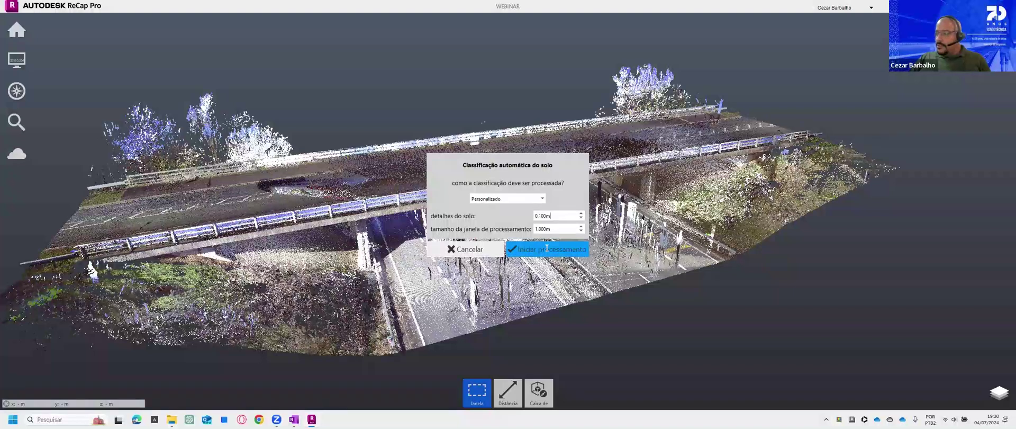
{"action": "left_click", "coordinate": [485, 250]}
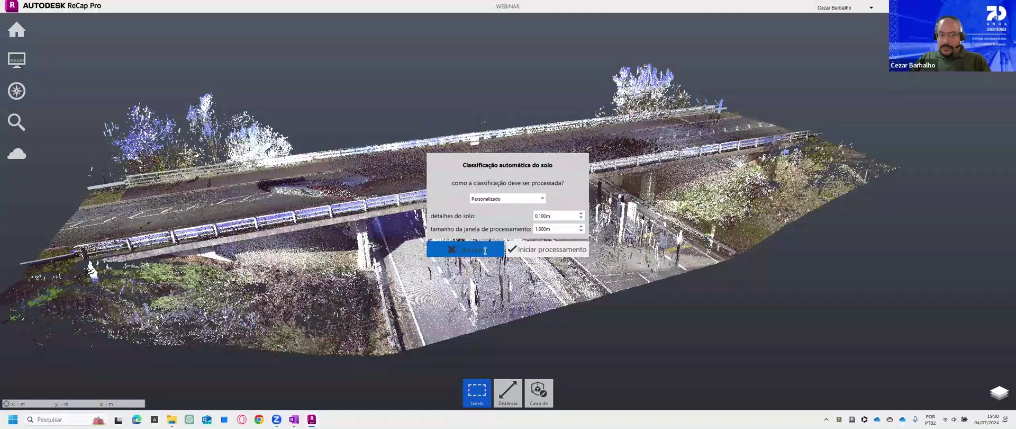
{"action": "left_click", "coordinate": [485, 251]}
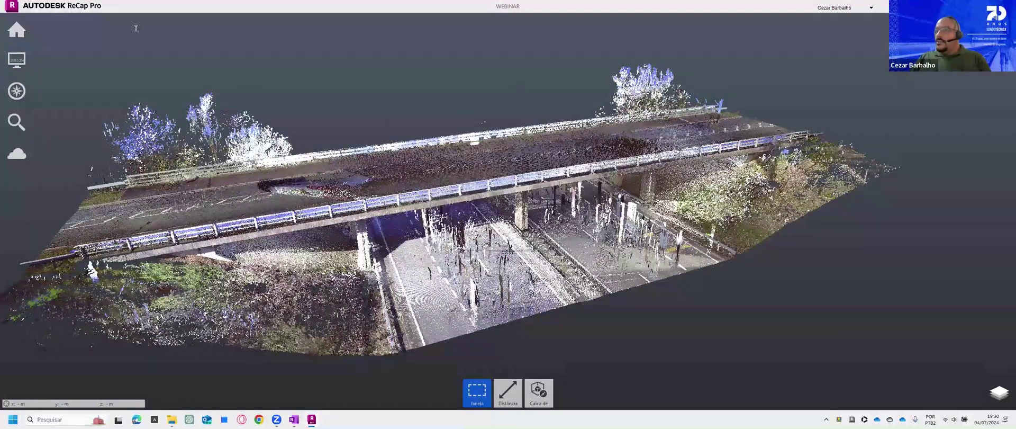
Step: Open the already classified project WEBINAR-STP3-comparação.rcp from the RCP folder
{"action": "mouse_move", "coordinate": [33, 30]}
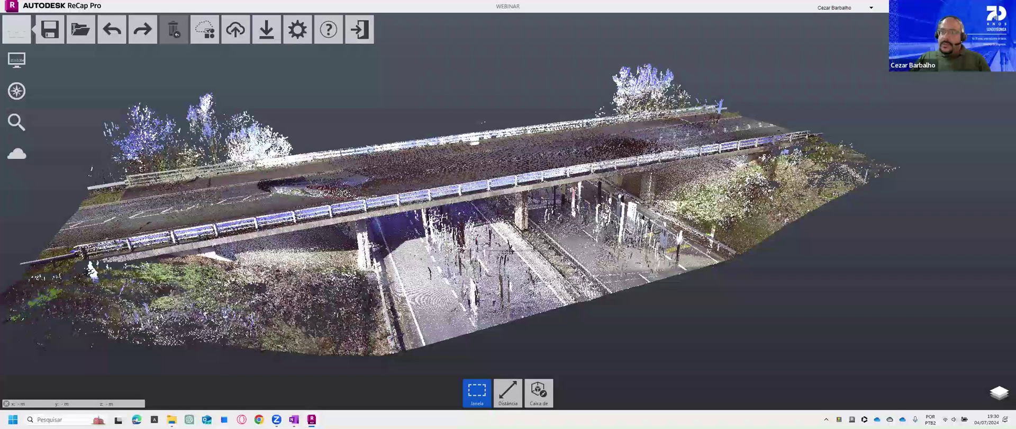
{"action": "left_click", "coordinate": [79, 28]}
{"action": "scroll", "coordinate": [240, 169], "scroll_direction": "down", "scroll_amount": 4}
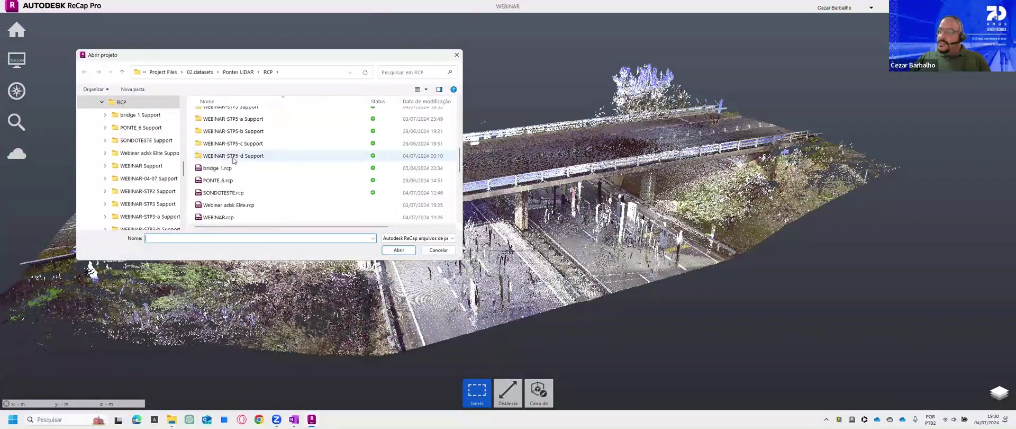
{"action": "scroll", "coordinate": [240, 171], "scroll_direction": "down", "scroll_amount": 3}
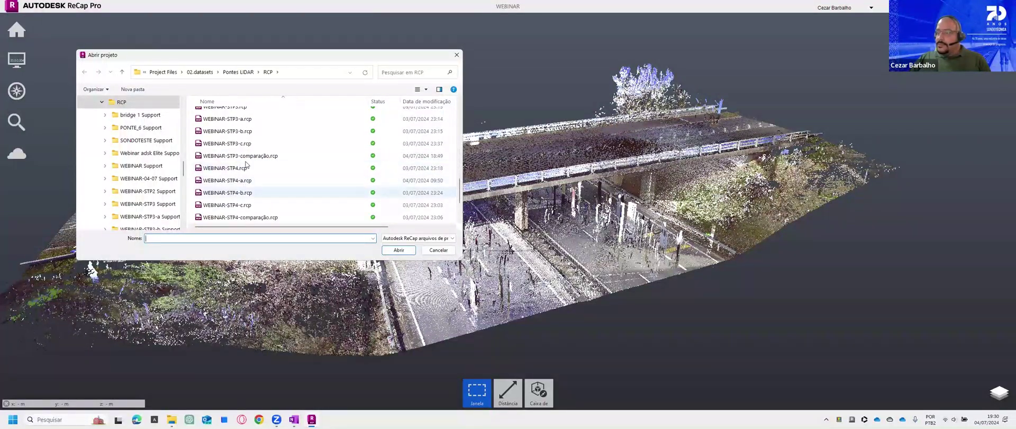
{"action": "left_click", "coordinate": [241, 155]}
{"action": "left_click", "coordinate": [406, 251]}
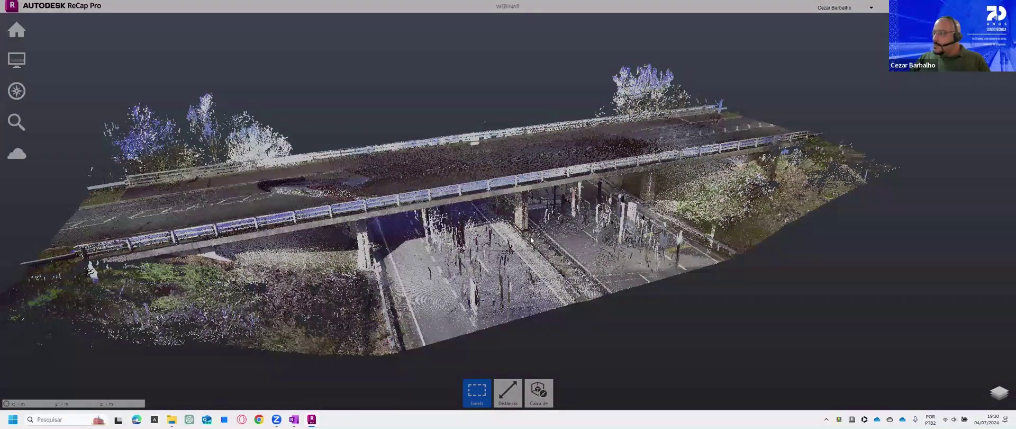
{"action": "left_click", "coordinate": [531, 237]}
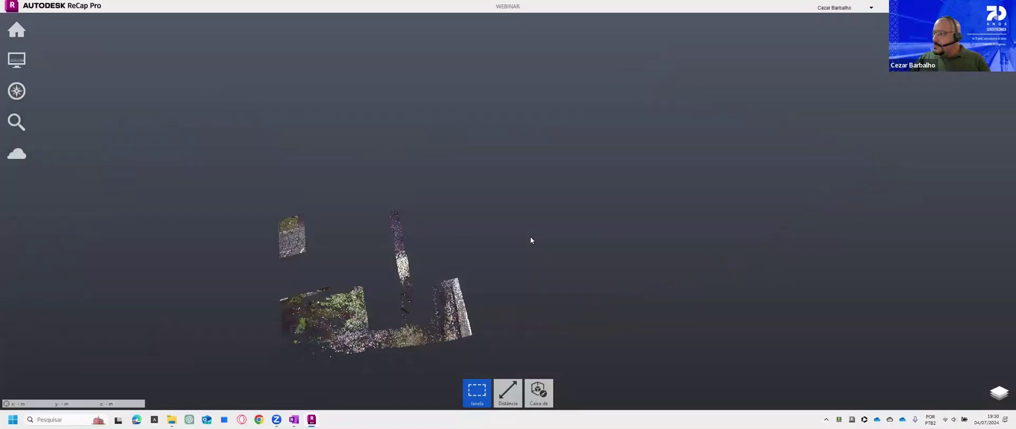
Step: Tilt the ground-only scan to a lower viewing angle, and show the project navigator enlarged in width and height
{"action": "scroll", "coordinate": [553, 272], "scroll_direction": "up", "scroll_amount": 1}
{"action": "scroll", "coordinate": [552, 271], "scroll_direction": "up", "scroll_amount": 1}
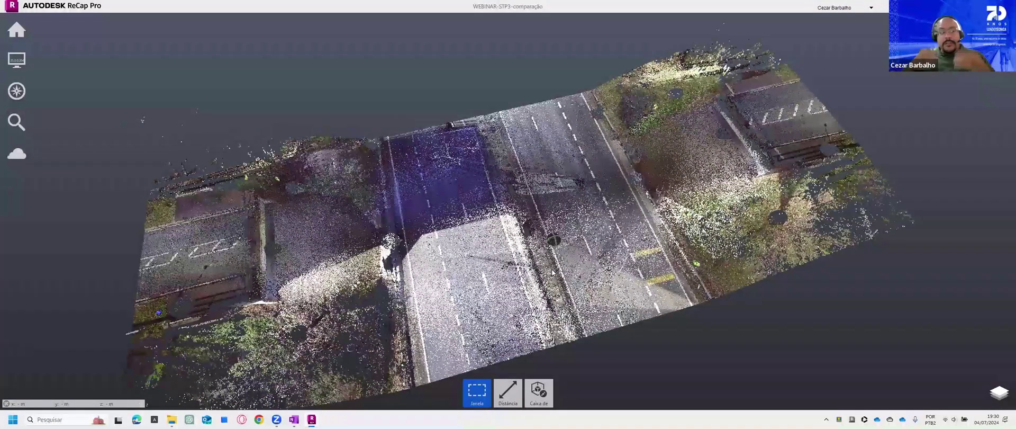
{"action": "scroll", "coordinate": [552, 271], "scroll_direction": "up", "scroll_amount": 1}
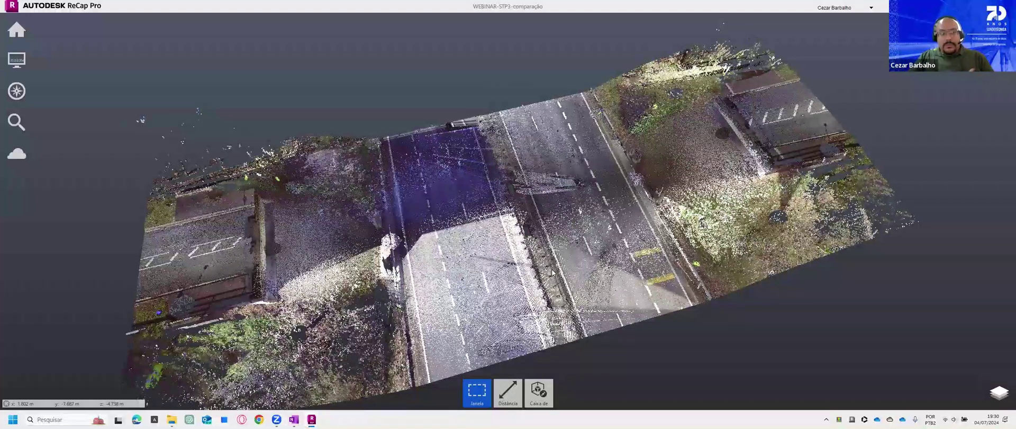
{"action": "middle_click_drag", "start_coordinate": [808, 243], "coordinate": [782, 216], "text": "shift"}
{"action": "left_click", "coordinate": [999, 392]}
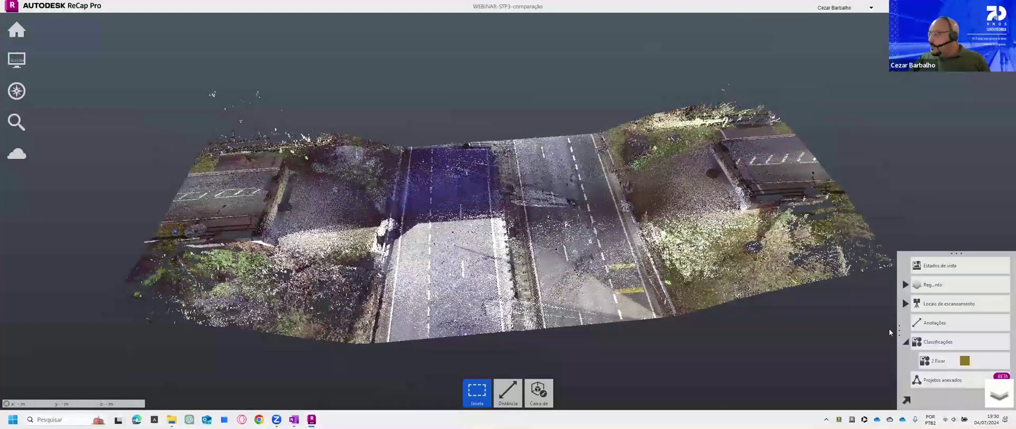
{"action": "left_click_drag", "start_coordinate": [881, 322], "coordinate": [874, 321]}
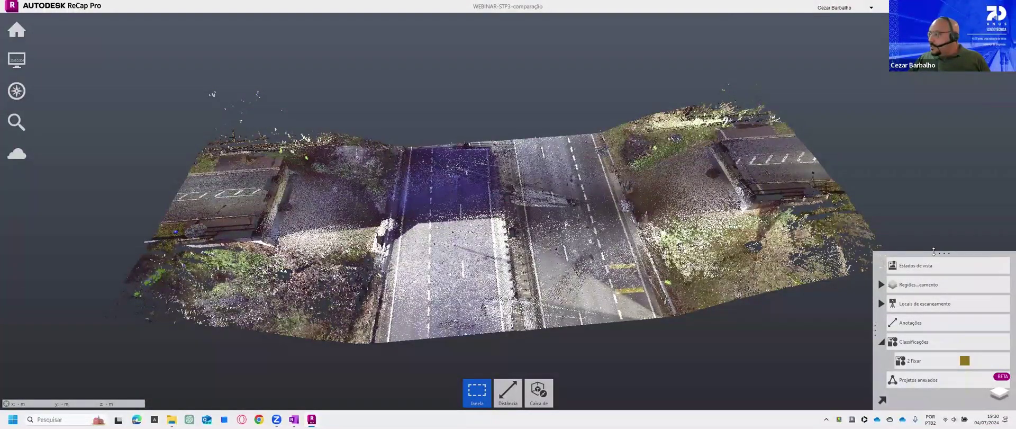
{"action": "left_click_drag", "start_coordinate": [899, 91], "coordinate": [898, 94]}
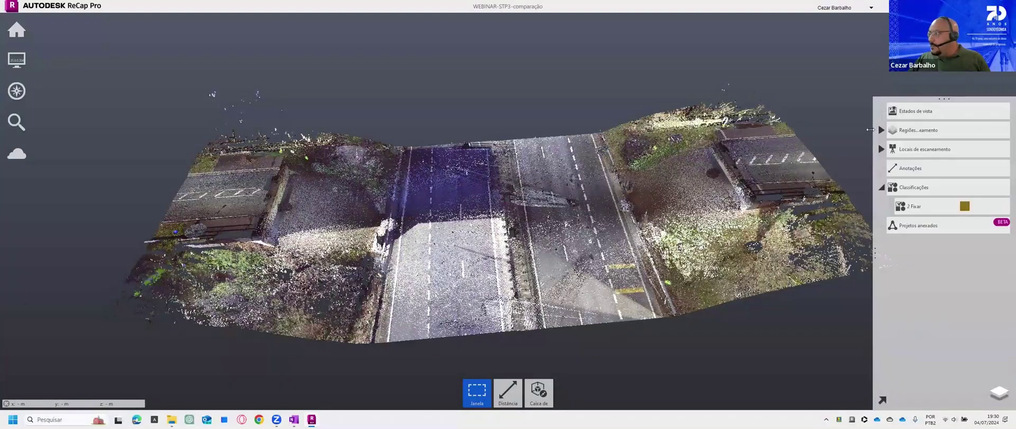
Step: Expand the scan locations list and isolate the WEBINAR-STP3-a scan so that WEBINAR-STP3-b and WEBINAR-STP3-c are hidden
{"action": "left_click", "coordinate": [881, 149]}
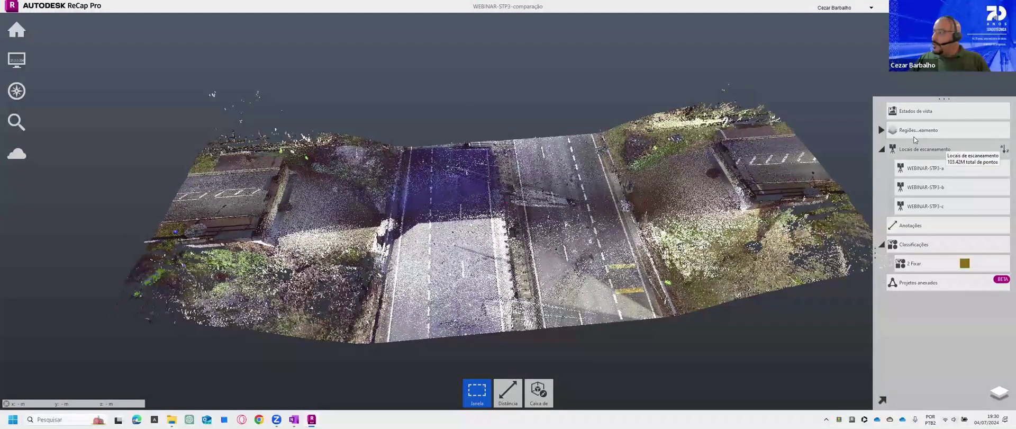
{"action": "mouse_move", "coordinate": [914, 170]}
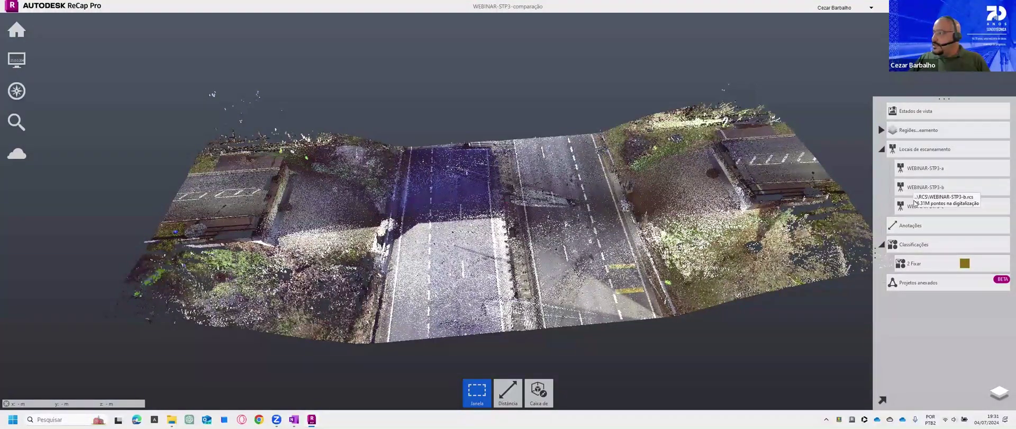
{"action": "mouse_move", "coordinate": [929, 184]}
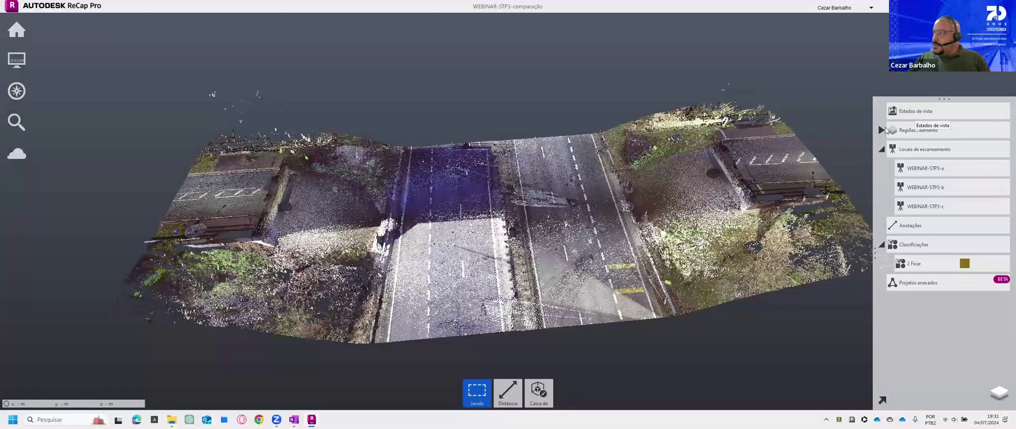
{"action": "mouse_move", "coordinate": [922, 138]}
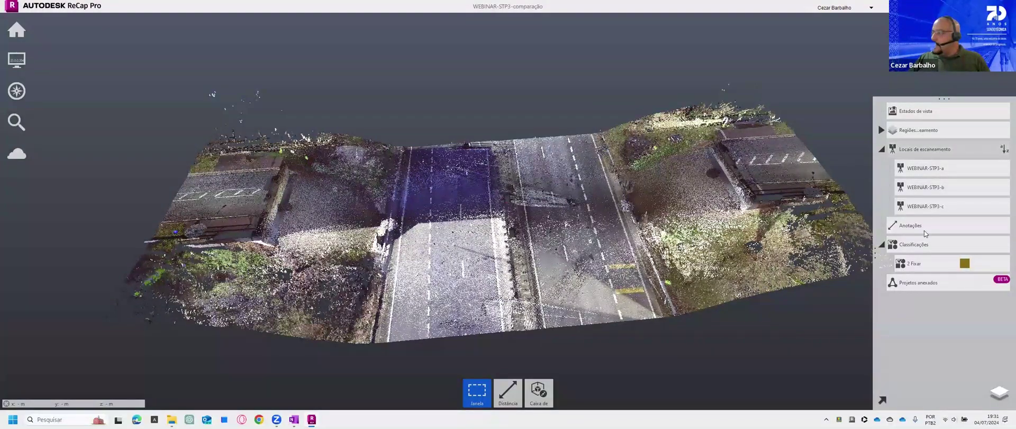
{"action": "mouse_move", "coordinate": [926, 245]}
{"action": "mouse_move", "coordinate": [918, 227]}
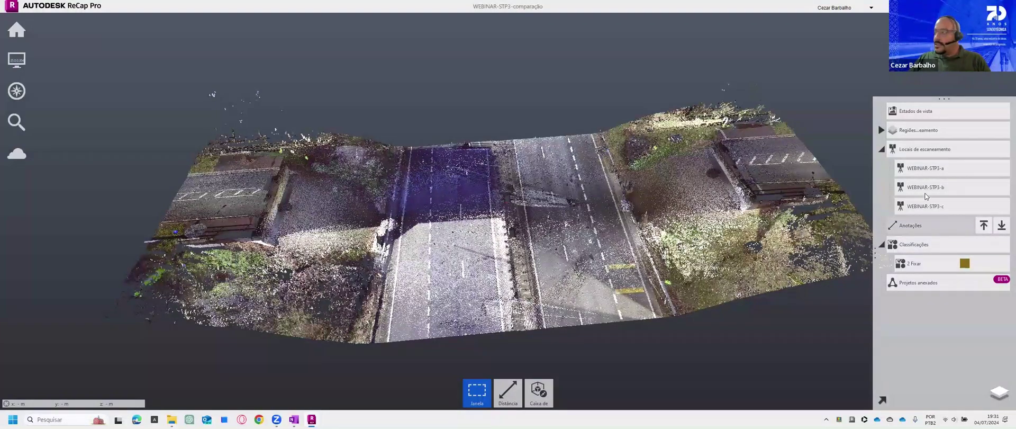
{"action": "mouse_move", "coordinate": [986, 188]}
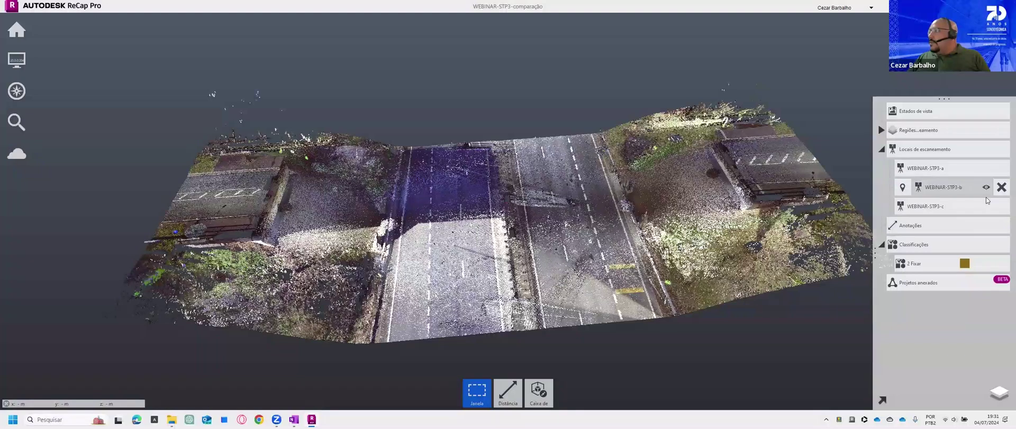
{"action": "double_click", "coordinate": [935, 169]}
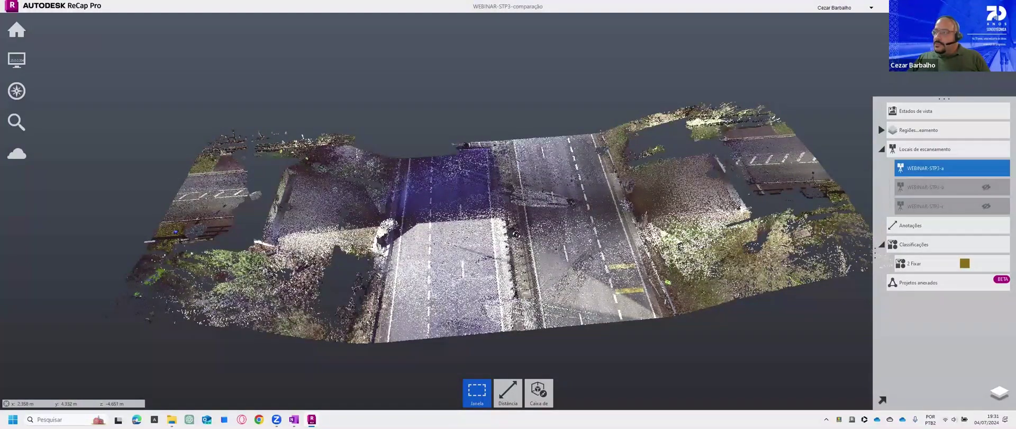
{"action": "scroll", "coordinate": [524, 195], "scroll_direction": "up", "scroll_amount": 2}
{"action": "scroll", "coordinate": [580, 197], "scroll_direction": "up", "scroll_amount": 2}
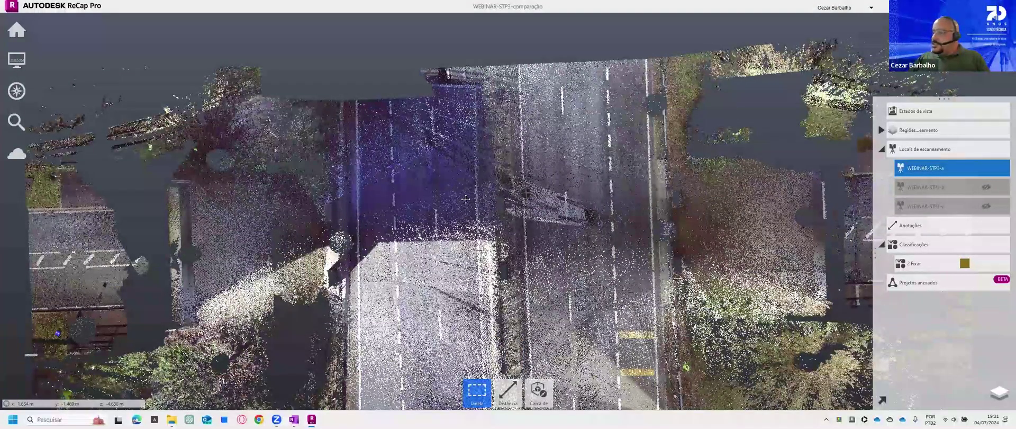
{"action": "scroll", "coordinate": [458, 188], "scroll_direction": "up", "scroll_amount": 2}
{"action": "scroll", "coordinate": [458, 202], "scroll_direction": "down", "scroll_amount": 2}
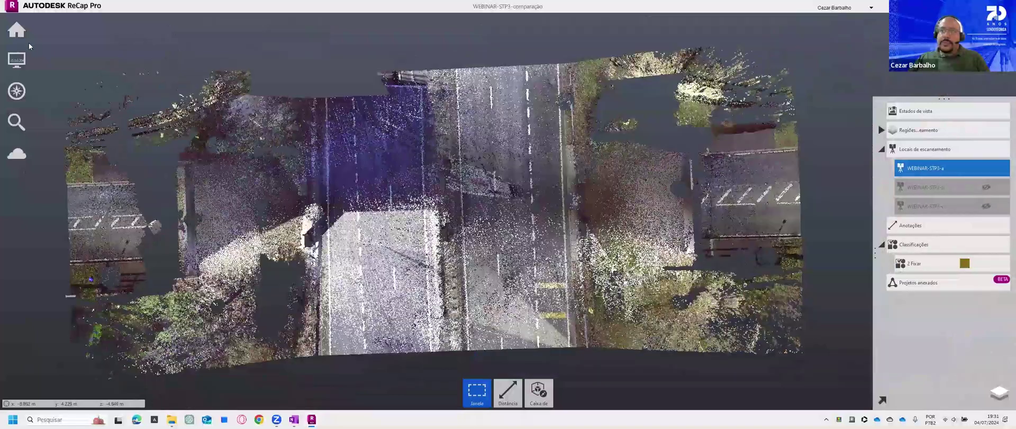
Step: Set the point cloud's color mode to Normal and frame the whole bridge from above
{"action": "mouse_move", "coordinate": [15, 62]}
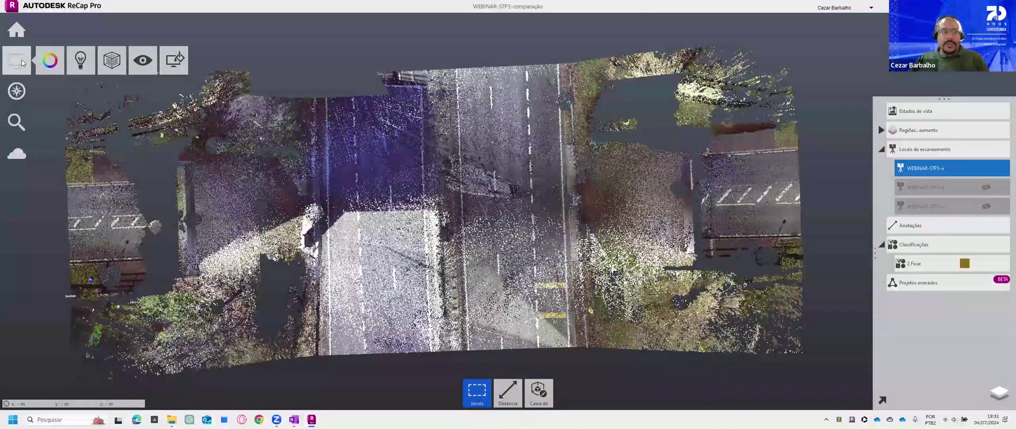
{"action": "mouse_move", "coordinate": [47, 62]}
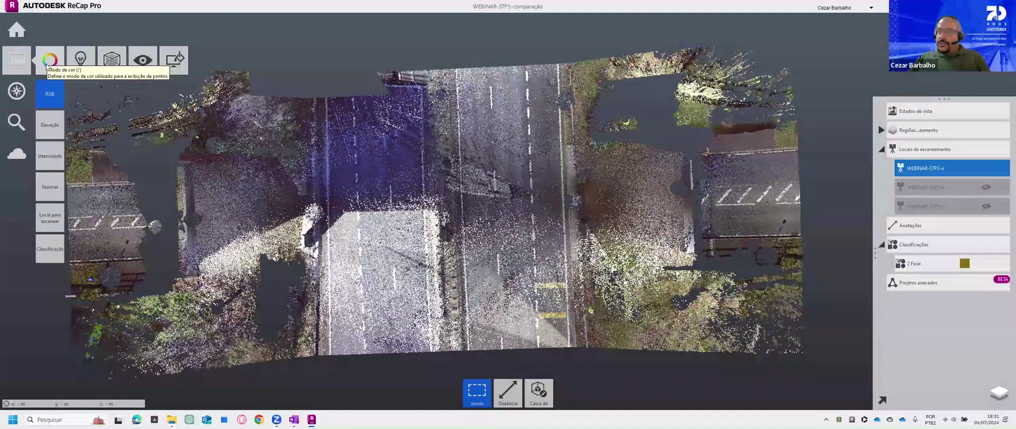
{"action": "left_click", "coordinate": [50, 188]}
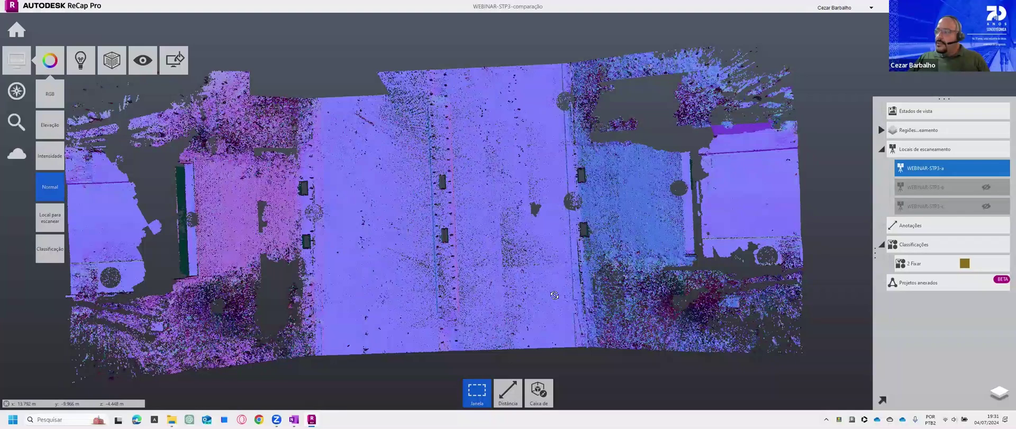
{"action": "mouse_move", "coordinate": [556, 296]}
{"action": "left_mouse_down"}
{"action": "mouse_move", "coordinate": [546, 260]}
{"action": "mouse_move", "coordinate": [495, 239]}
{"action": "left_mouse_up"}
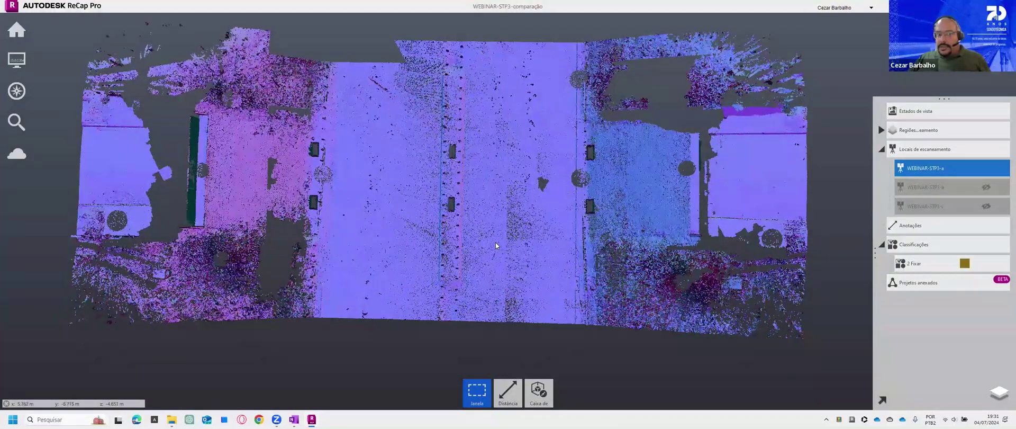
{"action": "middle_click_drag", "start_coordinate": [515, 244], "coordinate": [498, 274]}
{"action": "scroll", "coordinate": [579, 218], "scroll_direction": "down", "scroll_amount": 2}
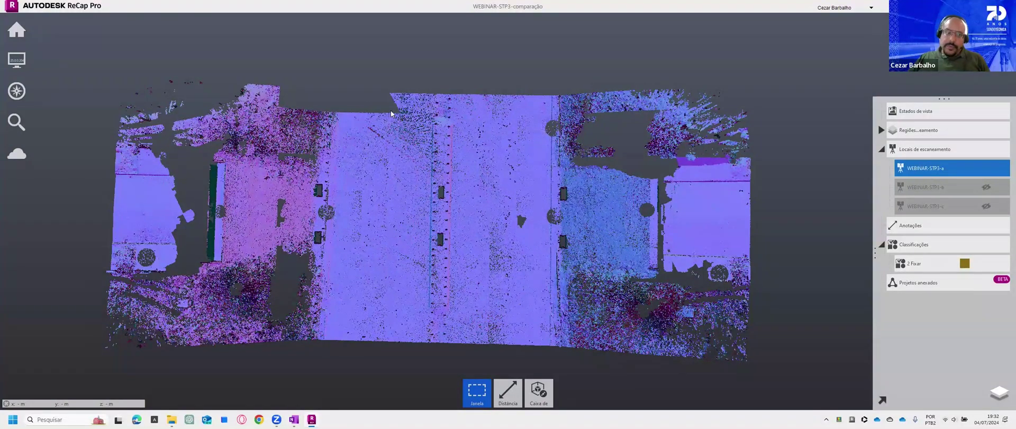
Step: Show WEBINAR-STP3-b in place of WEBINAR-STP3-a for comparison, and switch the display to WEBINAR-STP3-c alone
{"action": "left_click", "coordinate": [986, 186]}
{"action": "left_click", "coordinate": [986, 168]}
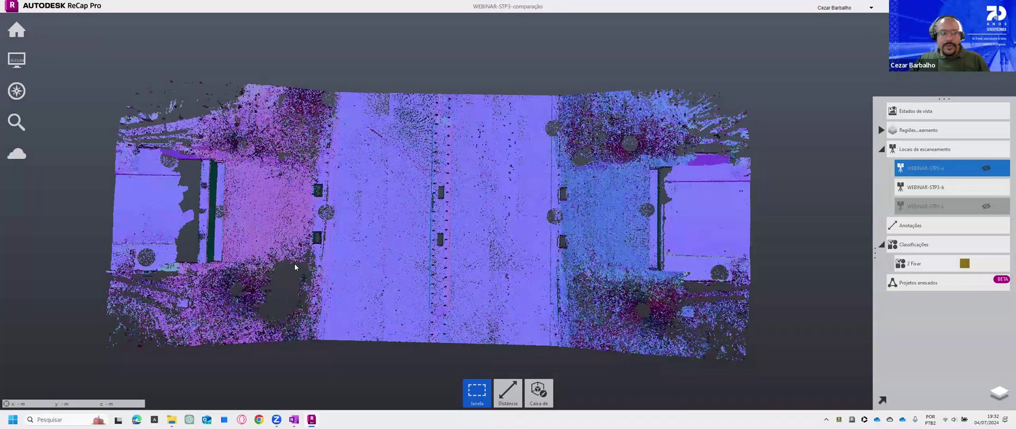
{"action": "left_click", "coordinate": [987, 188]}
{"action": "left_click", "coordinate": [987, 207]}
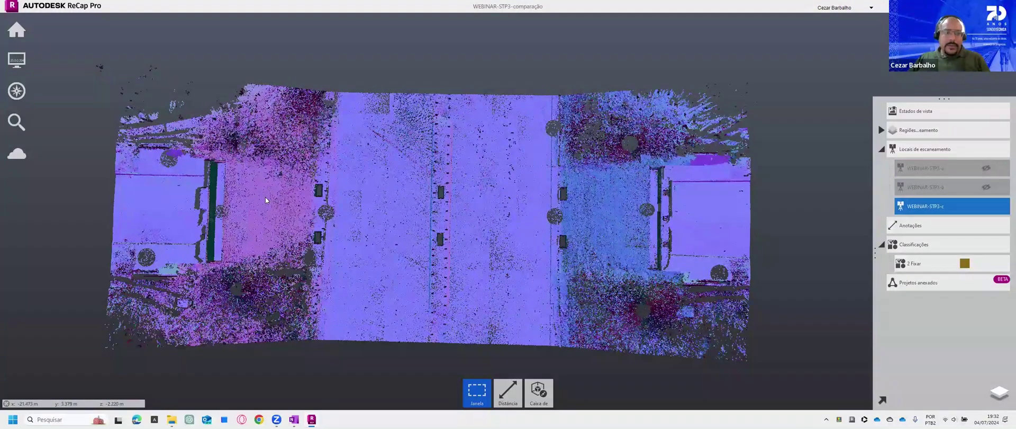
Step: Examine the abutment walls, slopes and road surface of the WEBINAR-STP3-c scan up close and from several angles
{"action": "right_click_drag", "start_coordinate": [265, 199], "coordinate": [348, 195]}
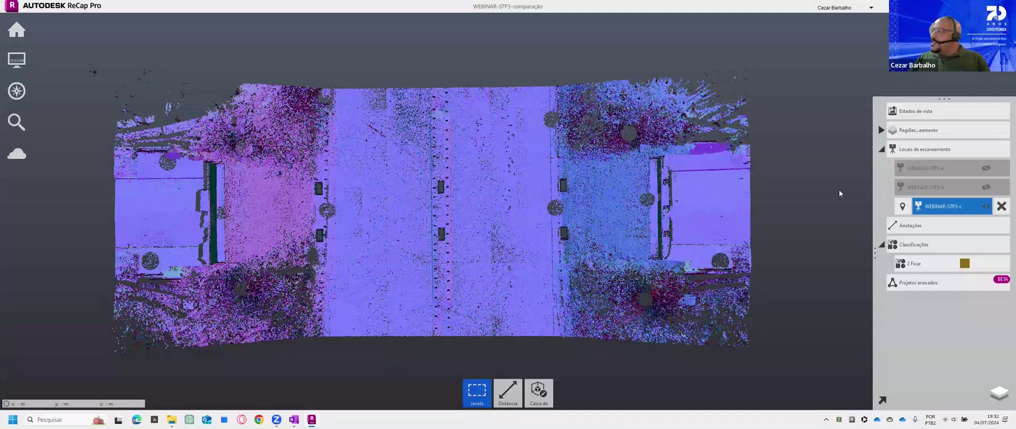
{"action": "left_click_drag", "start_coordinate": [607, 204], "coordinate": [415, 160]}
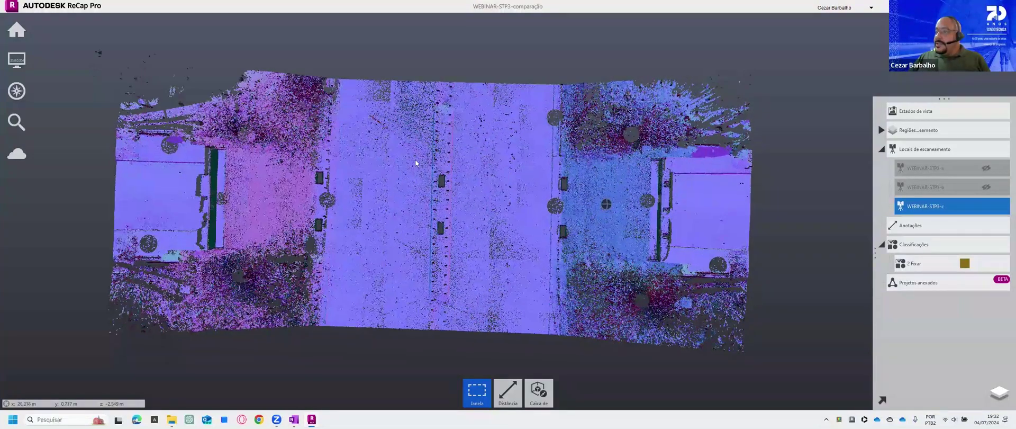
{"action": "left_click_drag", "start_coordinate": [202, 141], "coordinate": [182, 229]}
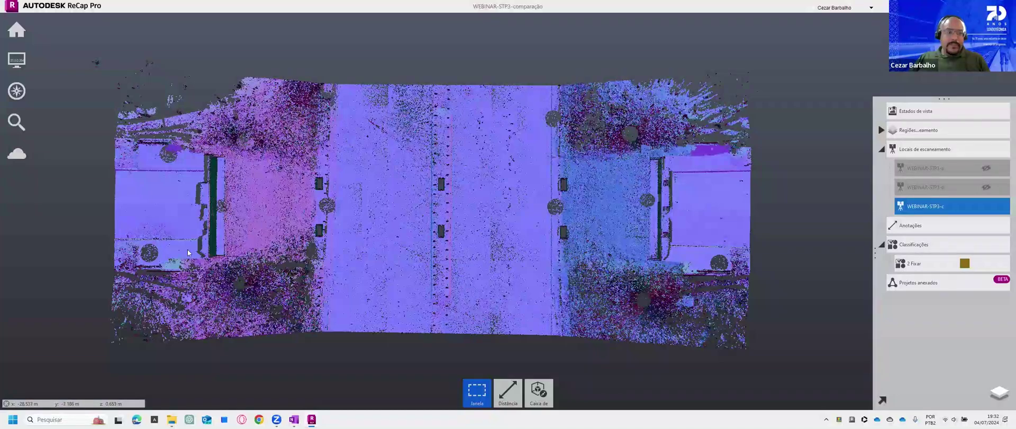
{"action": "left_click_drag", "start_coordinate": [270, 296], "coordinate": [279, 322]}
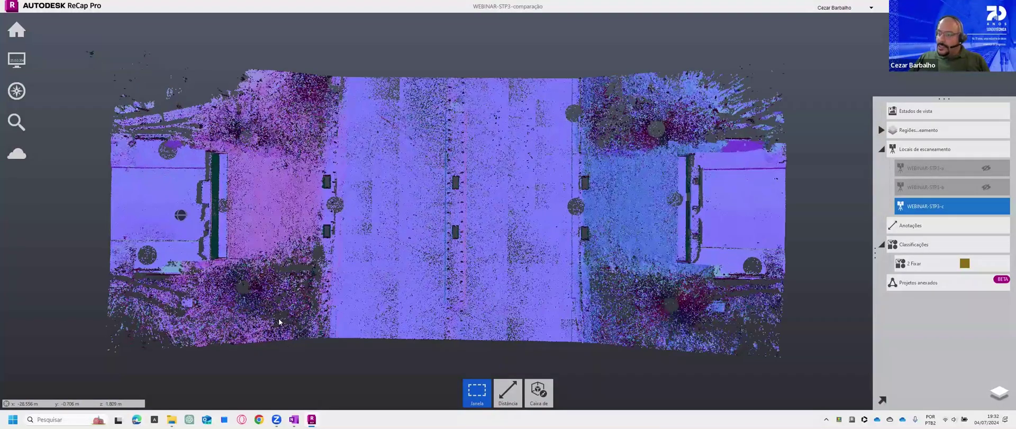
{"action": "scroll", "coordinate": [300, 325], "scroll_direction": "up", "scroll_amount": 2}
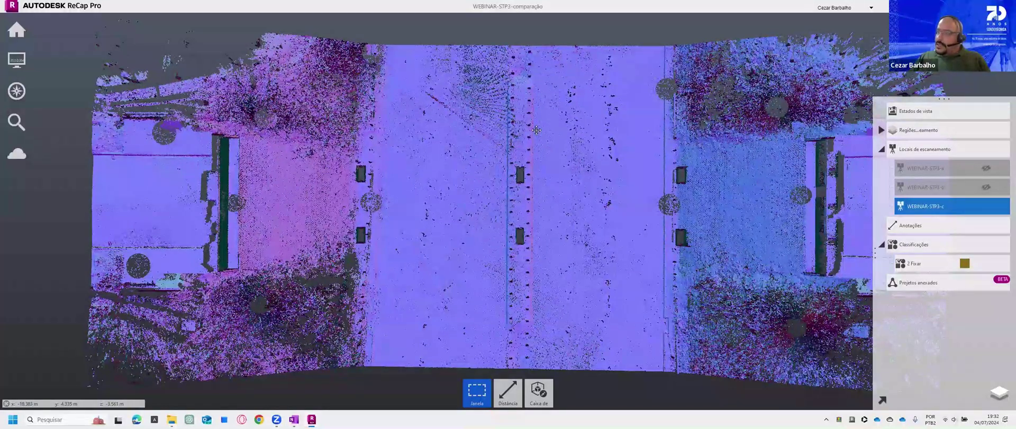
{"action": "middle_click_drag", "start_coordinate": [477, 202], "coordinate": [547, 231]}
{"action": "mouse_move", "coordinate": [504, 212]}
{"action": "middle_mouse_down", "text": "shift"}
{"action": "mouse_move", "coordinate": [548, 242]}
{"action": "mouse_move", "coordinate": [556, 222]}
{"action": "mouse_move", "coordinate": [501, 156]}
{"action": "mouse_move", "coordinate": [617, 201]}
{"action": "middle_mouse_up", "text": "shift"}
{"action": "scroll", "coordinate": [532, 224], "scroll_direction": "up", "scroll_amount": 3}
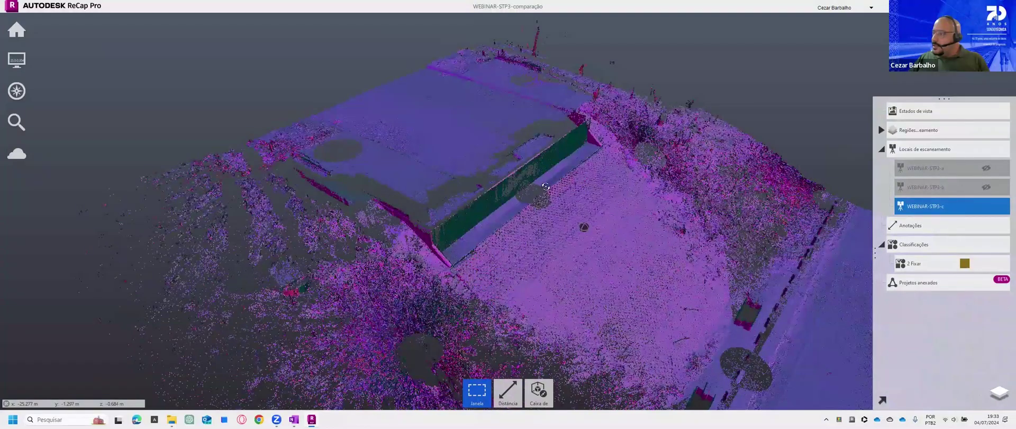
{"action": "scroll", "coordinate": [526, 178], "scroll_direction": "up", "scroll_amount": 3}
{"action": "middle_click_drag", "start_coordinate": [461, 182], "coordinate": [484, 180], "text": "shift"}
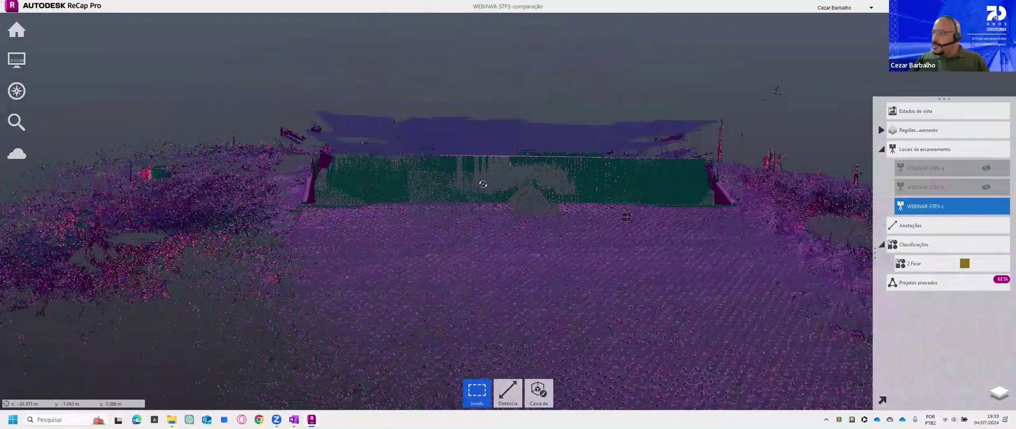
{"action": "middle_click_drag", "start_coordinate": [621, 222], "coordinate": [674, 267], "text": "shift"}
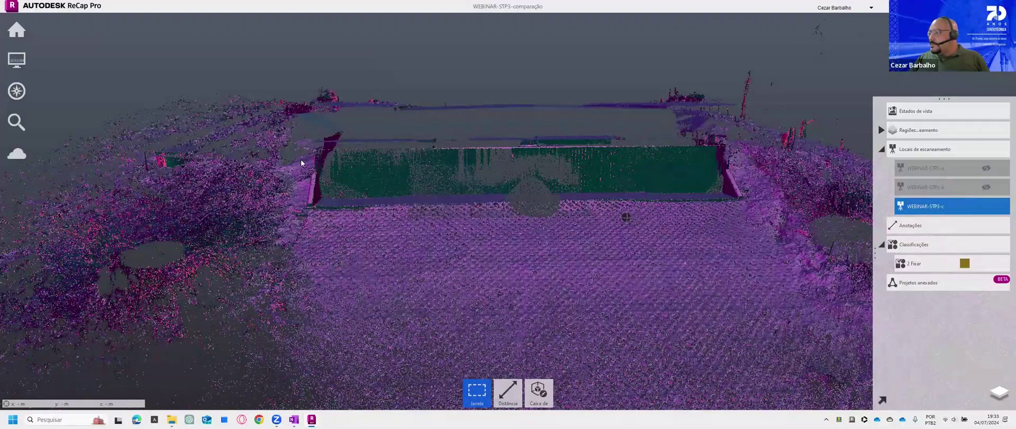
{"action": "middle_click_drag", "start_coordinate": [303, 164], "coordinate": [473, 198], "text": "shift"}
{"action": "scroll", "coordinate": [619, 174], "scroll_direction": "down", "scroll_amount": 5}
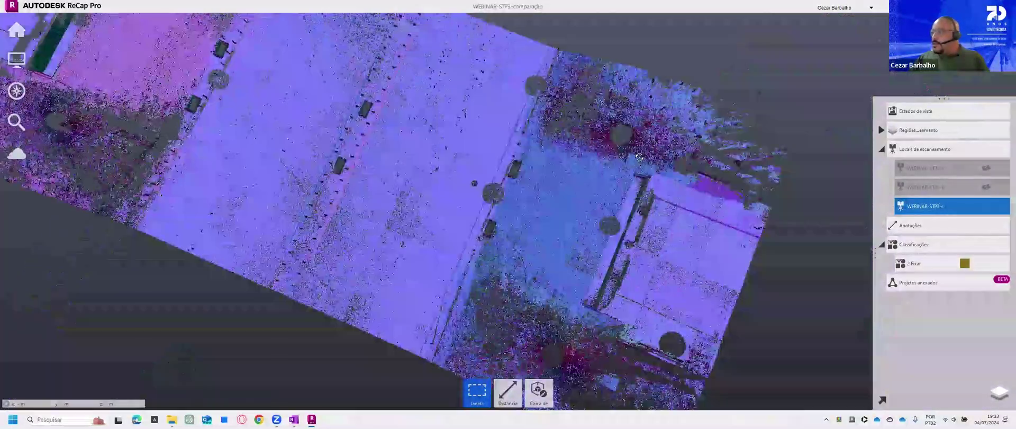
{"action": "middle_click_drag", "start_coordinate": [647, 151], "coordinate": [546, 173], "text": "shift"}
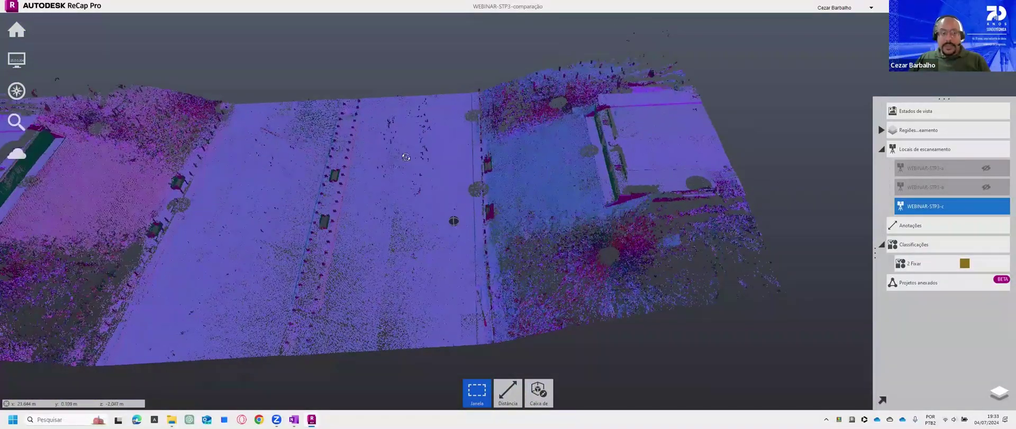
{"action": "scroll", "coordinate": [449, 175], "scroll_direction": "up", "scroll_amount": 3}
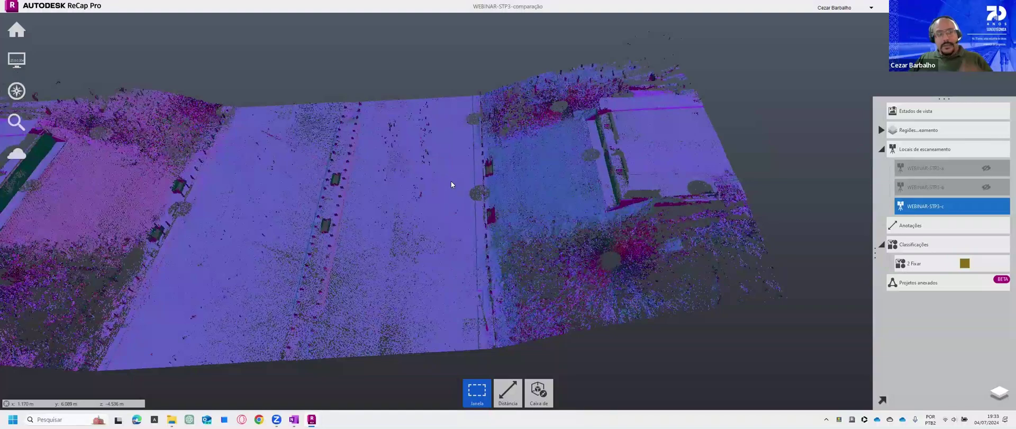
Step: Hide WEBINAR-STP3-c and compare WEBINAR-STP3-b with WEBINAR-STP3-a, leaving only WEBINAR-STP3-a displayed
{"action": "mouse_move", "coordinate": [947, 209]}
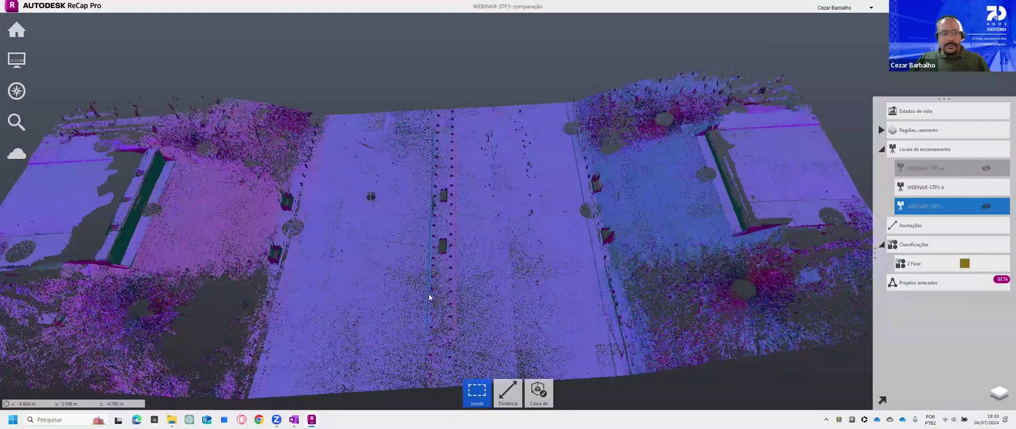
{"action": "middle_click_drag", "start_coordinate": [429, 294], "coordinate": [430, 281]}
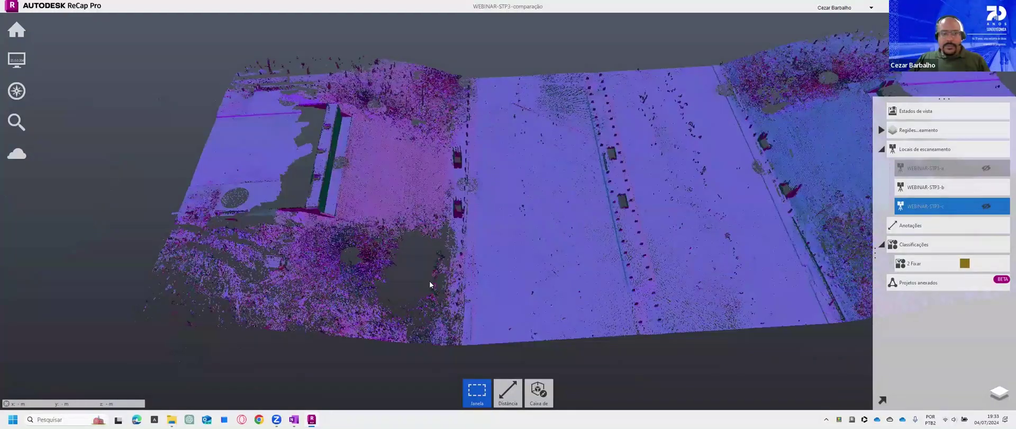
{"action": "left_click", "coordinate": [989, 168]}
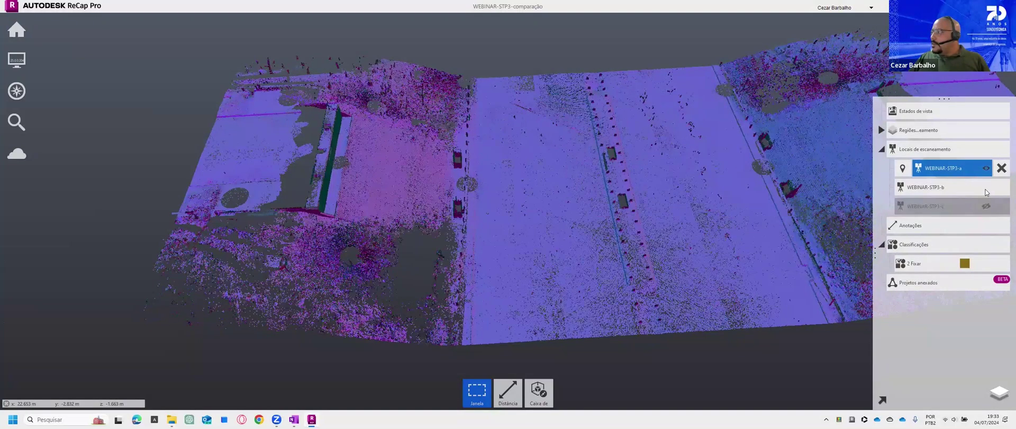
{"action": "left_click", "coordinate": [988, 188]}
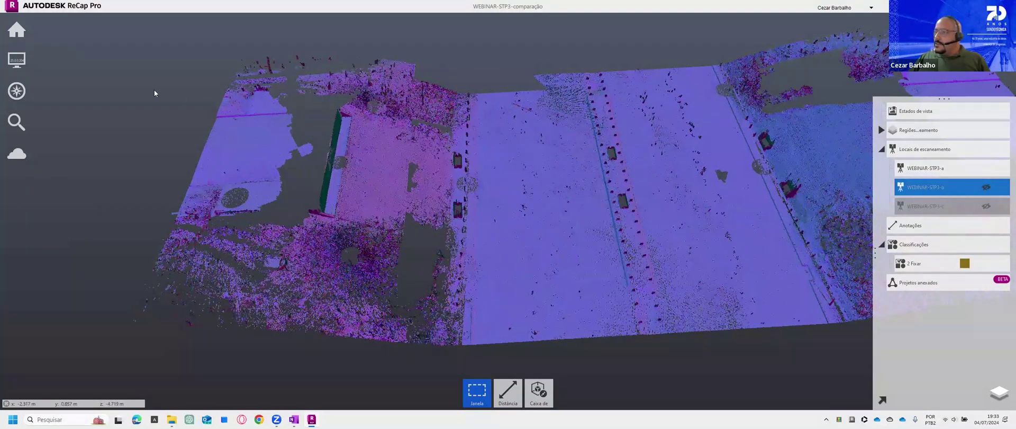
{"action": "left_click_drag", "start_coordinate": [249, 94], "coordinate": [357, 102]}
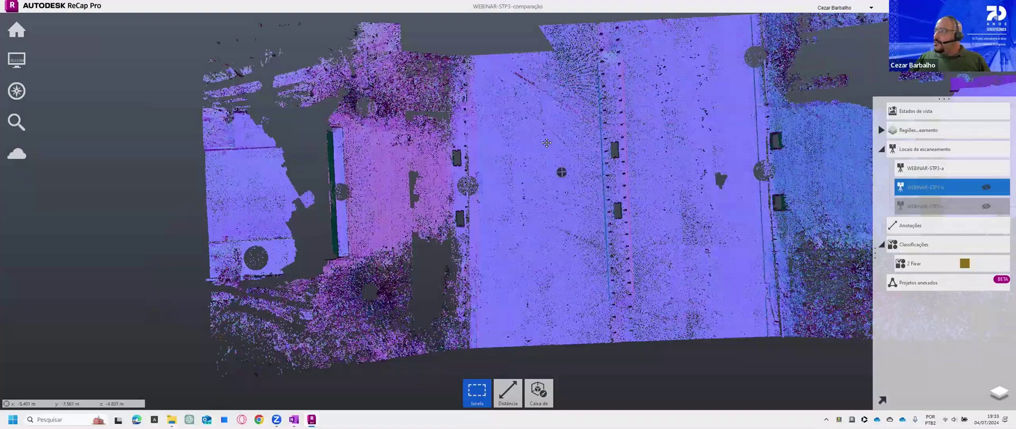
{"action": "middle_click_drag", "start_coordinate": [472, 126], "coordinate": [331, 185]}
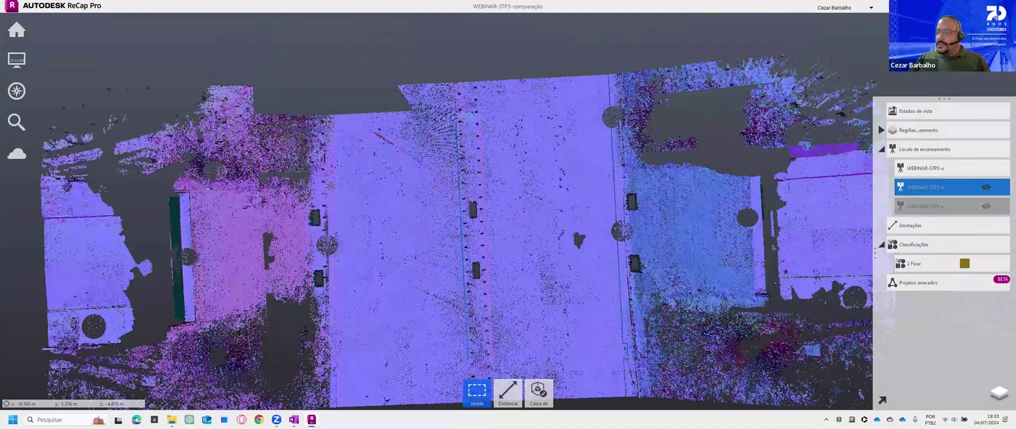
Step: Open the project WEBINAR-STP4.rcp from the RCP folder, discarding the changes to the comparison project
{"action": "middle_click_drag", "start_coordinate": [520, 231], "coordinate": [635, 179]}
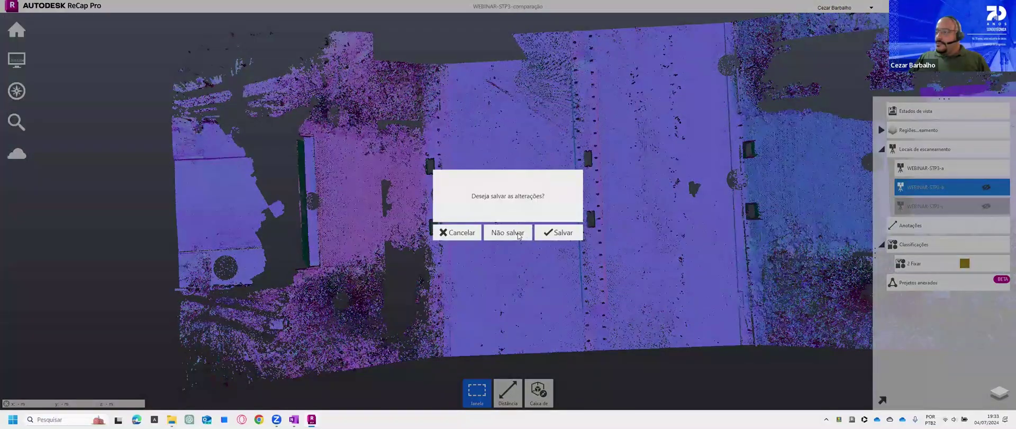
{"action": "left_click", "coordinate": [518, 232]}
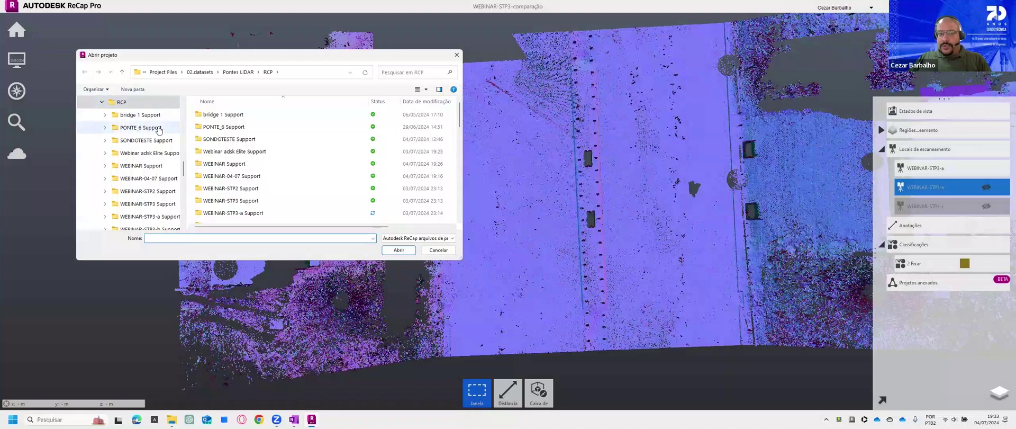
{"action": "scroll", "coordinate": [259, 151], "scroll_direction": "down", "scroll_amount": 3}
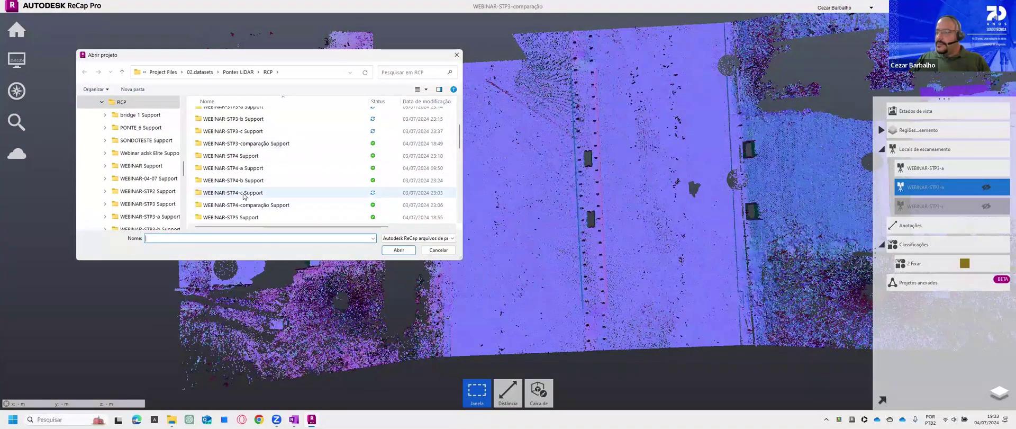
{"action": "scroll", "coordinate": [253, 164], "scroll_direction": "down", "scroll_amount": 5}
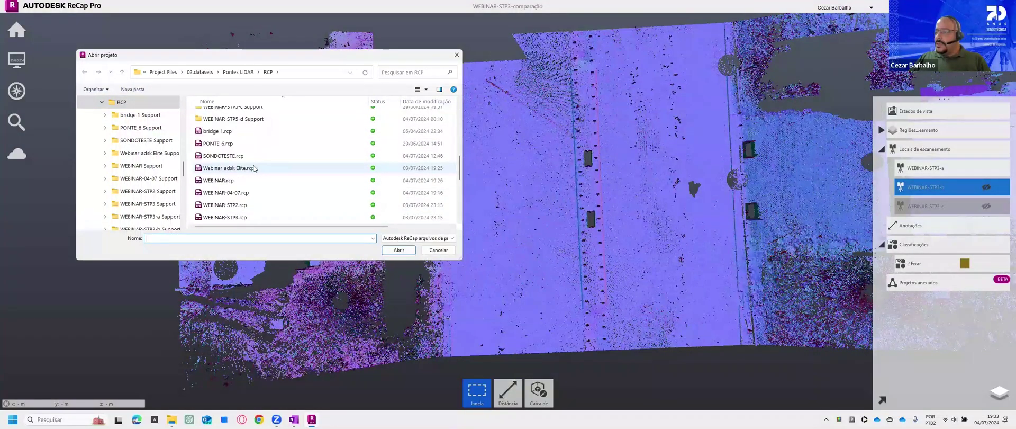
{"action": "left_click", "coordinate": [232, 204]}
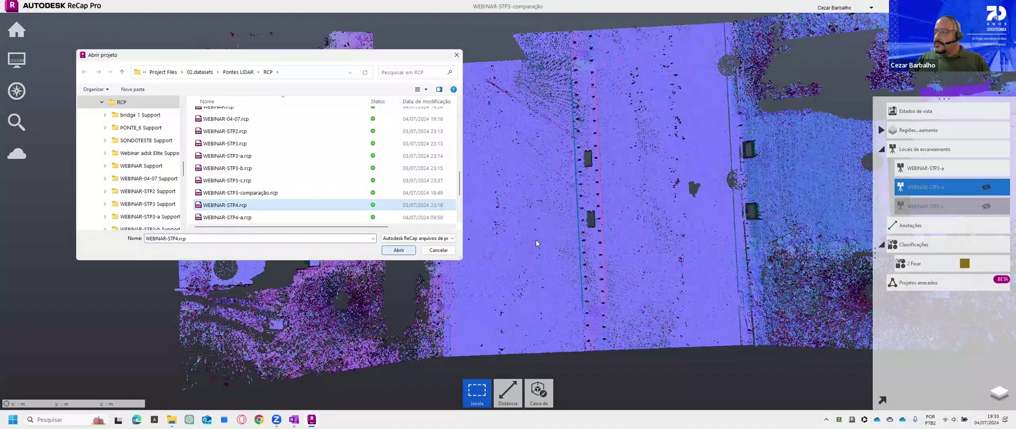
{"action": "key", "text": "Return"}
{"action": "key", "text": "Return"}
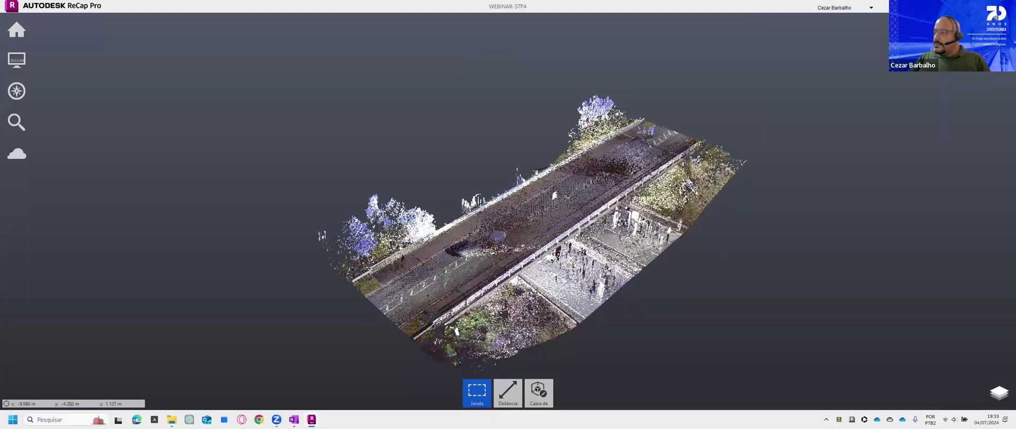
Step: Display the project's scan and classification list and lock the 1 Não classificado classification
{"action": "scroll", "coordinate": [609, 261], "scroll_direction": "up", "scroll_amount": 1}
{"action": "scroll", "coordinate": [525, 269], "scroll_direction": "up", "scroll_amount": 1}
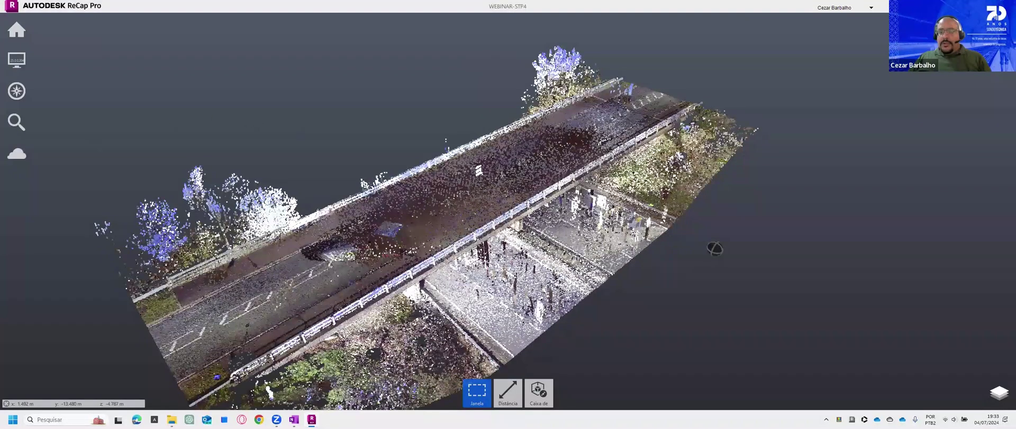
{"action": "middle_click_drag", "start_coordinate": [618, 234], "coordinate": [585, 206]}
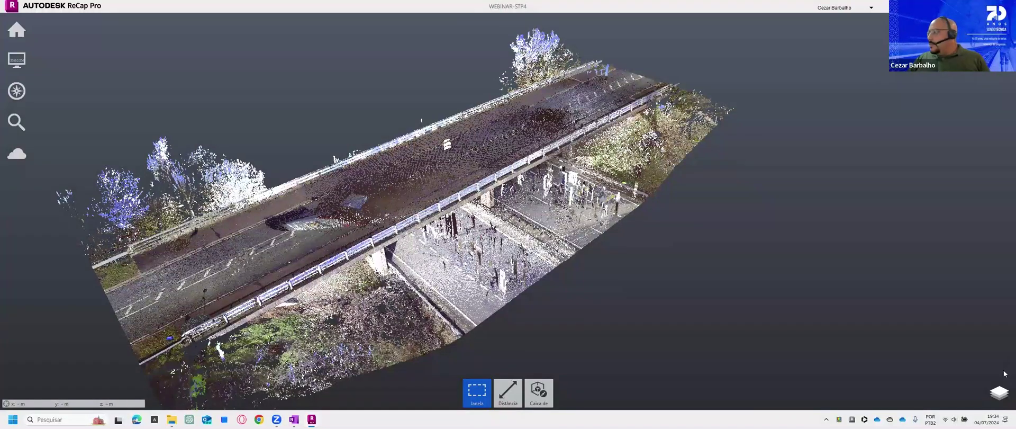
{"action": "left_click", "coordinate": [1002, 395]}
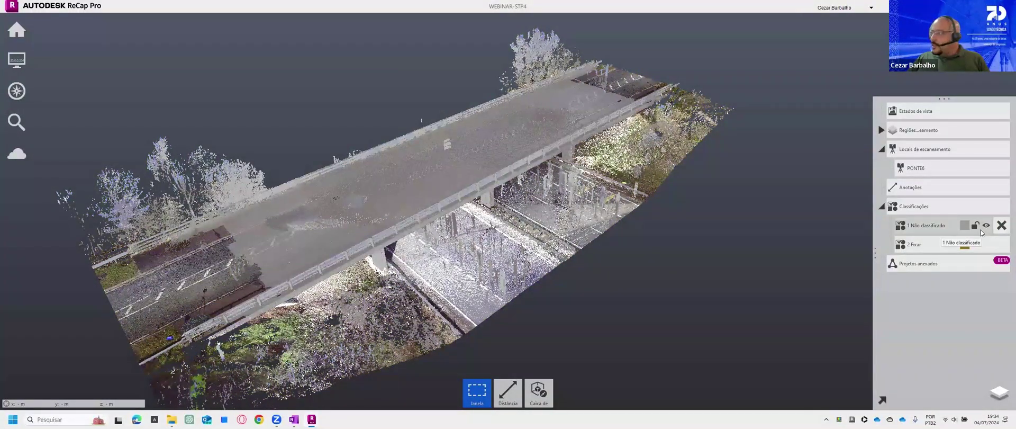
{"action": "left_click", "coordinate": [974, 231]}
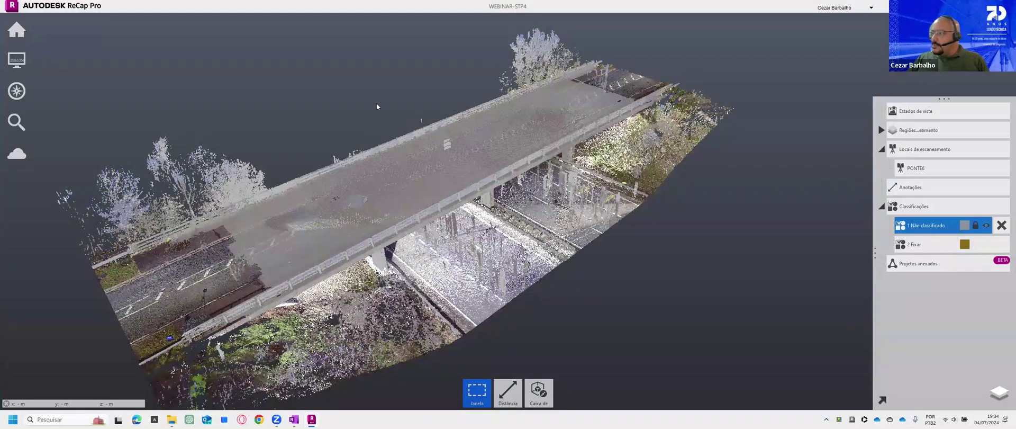
{"action": "left_click_drag", "start_coordinate": [449, 90], "coordinate": [430, 116]}
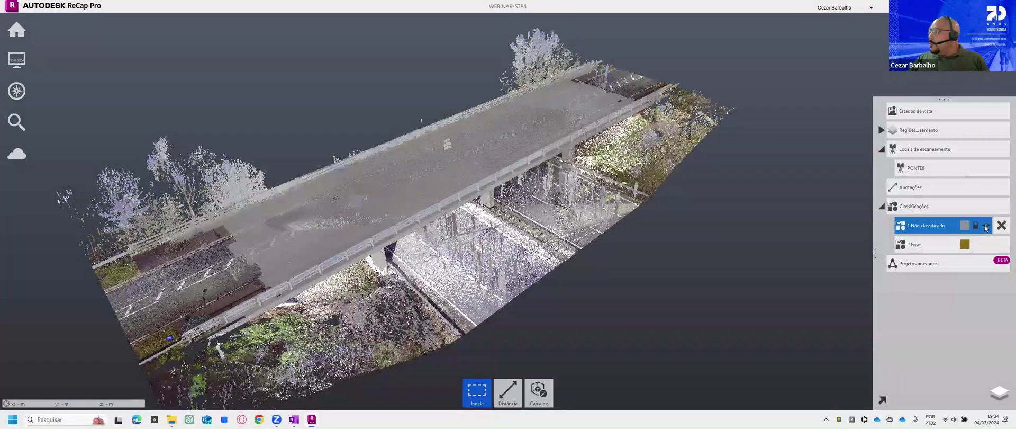
Step: Toggle the visibility of the 1 Não classificado points and examine the bridge deck and the roadway beneath from several angles
{"action": "left_click", "coordinate": [986, 226]}
{"action": "left_click", "coordinate": [985, 225]}
{"action": "left_click", "coordinate": [986, 226]}
{"action": "left_click", "coordinate": [986, 227]}
{"action": "mouse_move", "coordinate": [986, 247]}
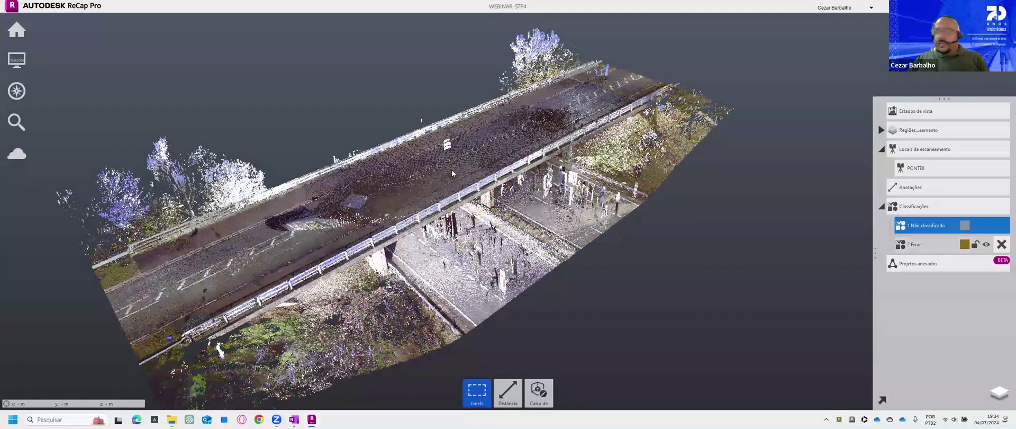
{"action": "left_click_drag", "start_coordinate": [622, 255], "coordinate": [588, 218]}
{"action": "middle_click_drag", "start_coordinate": [490, 192], "coordinate": [496, 215]}
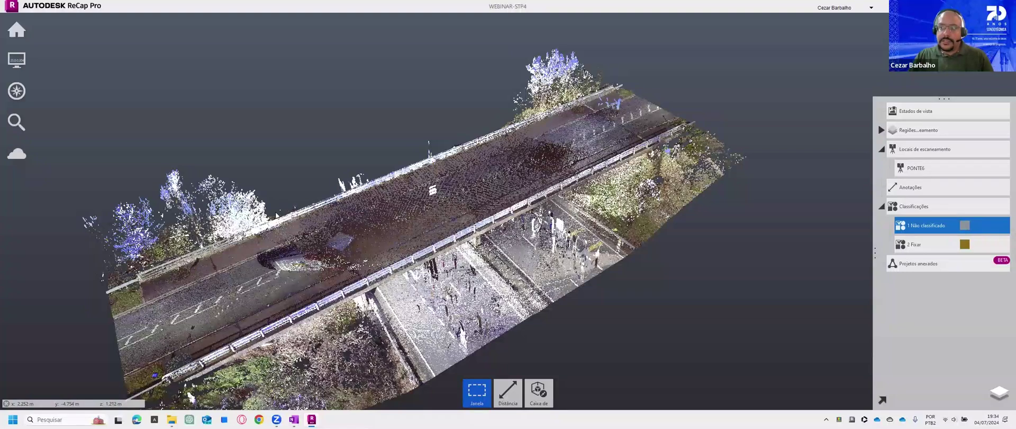
{"action": "scroll", "coordinate": [533, 184], "scroll_direction": "up", "scroll_amount": 1}
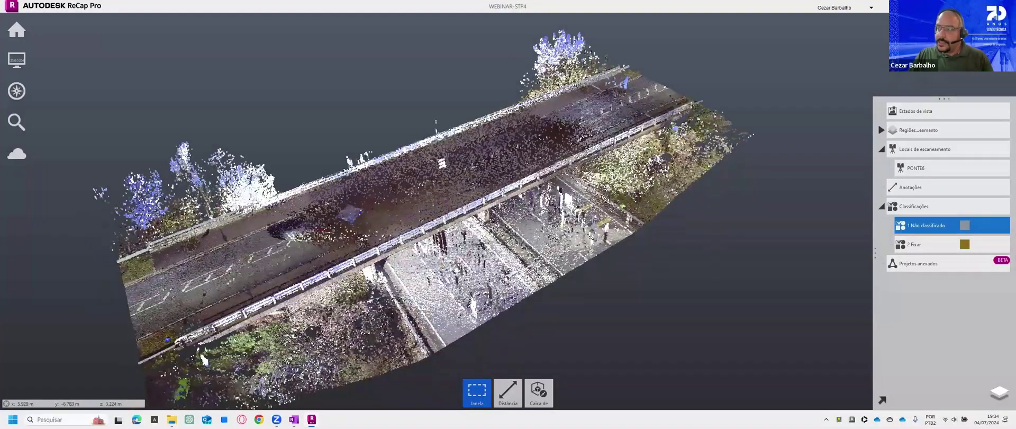
{"action": "scroll", "coordinate": [535, 182], "scroll_direction": "up", "scroll_amount": 1}
{"action": "scroll", "coordinate": [556, 187], "scroll_direction": "down", "scroll_amount": 1}
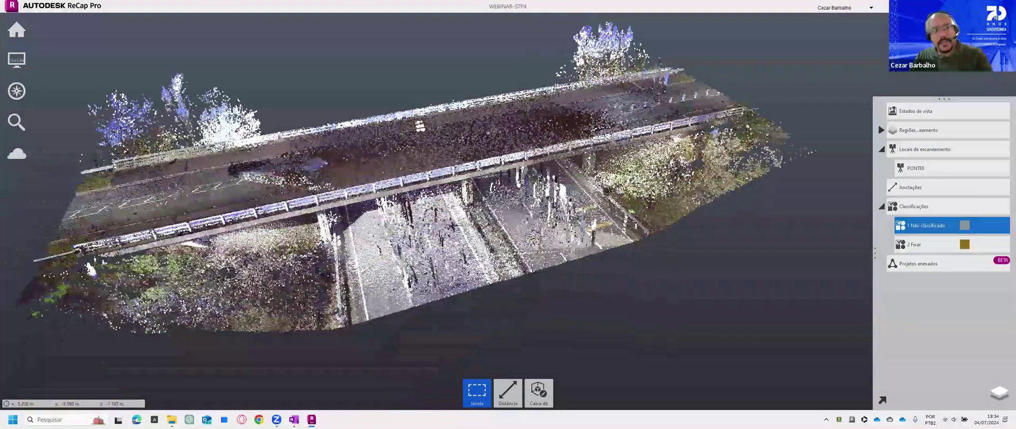
{"action": "scroll", "coordinate": [534, 172], "scroll_direction": "down", "scroll_amount": 1}
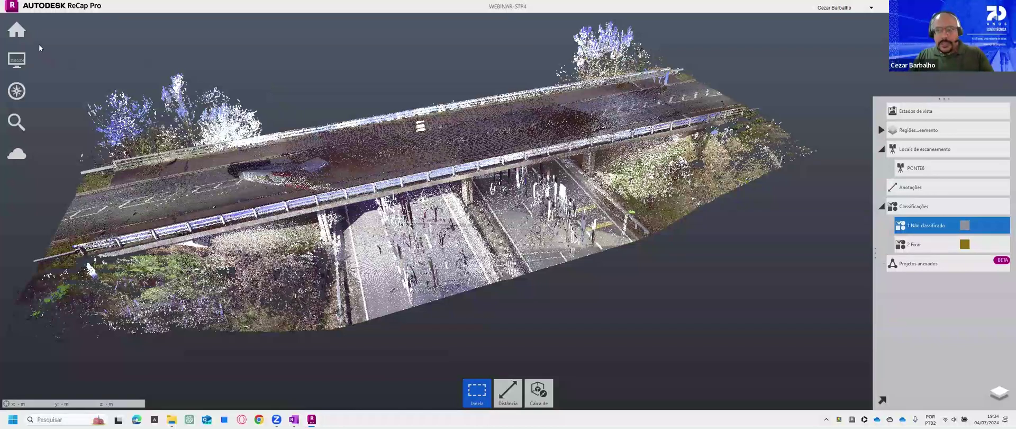
Step: Start exporting the point cloud and choose the RCP folder inside Pontes LIDAR as the destination
{"action": "mouse_move", "coordinate": [17, 30]}
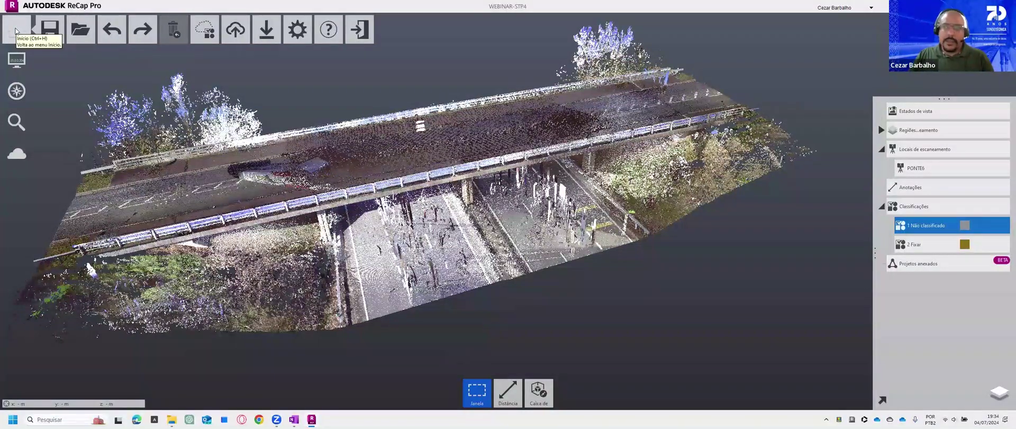
{"action": "mouse_move", "coordinate": [276, 39]}
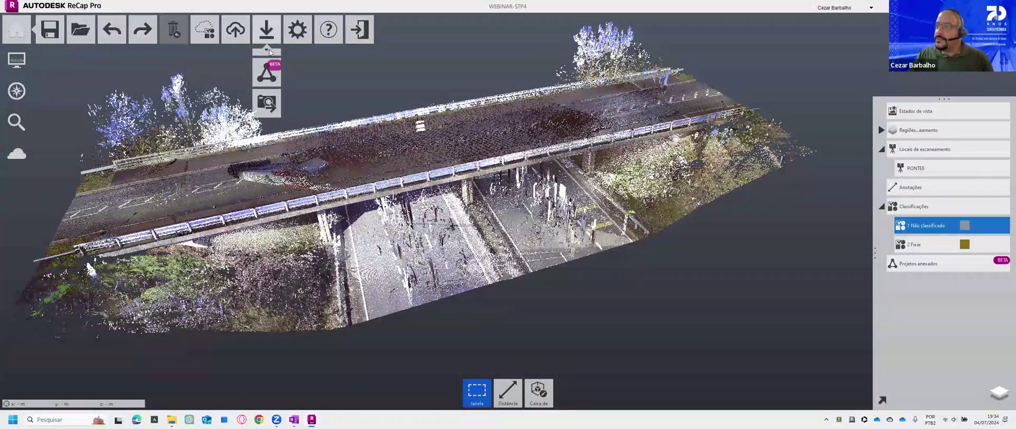
{"action": "left_click", "coordinate": [266, 62]}
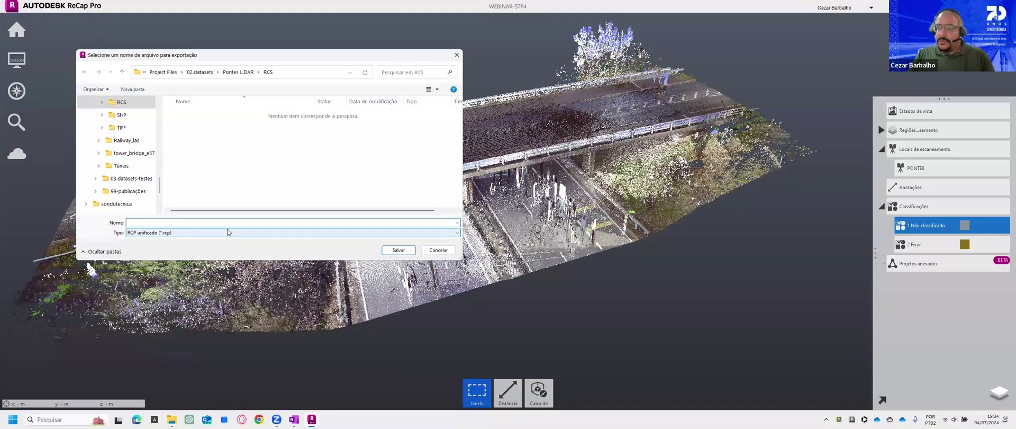
{"action": "left_click", "coordinate": [239, 72]}
{"action": "scroll", "coordinate": [228, 190], "scroll_direction": "down", "scroll_amount": 1}
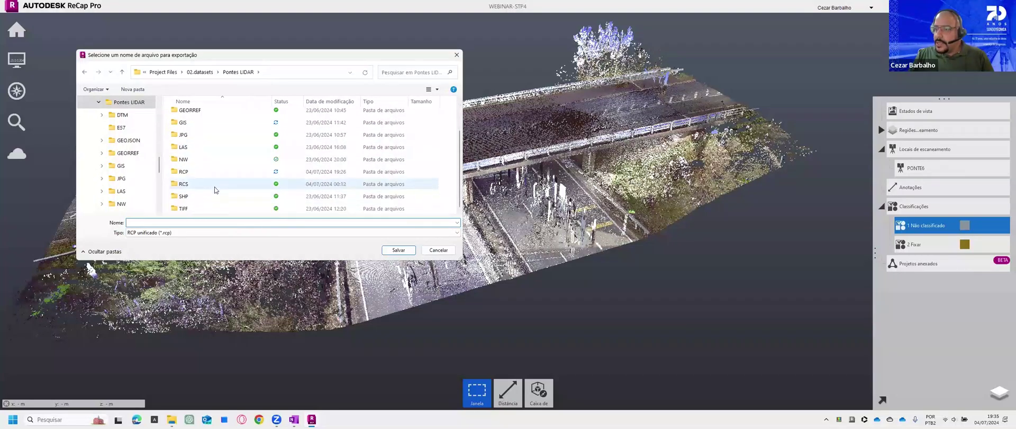
{"action": "left_click", "coordinate": [204, 172]}
{"action": "double_click", "coordinate": [204, 171]}
Step: Name the export file WEBINAR-DECIMADO with the type RCP unificado (*.rcp) and proceed to unifying the scans
{"action": "left_click", "coordinate": [214, 223]}
{"action": "type", "text": "WEBINAR"}
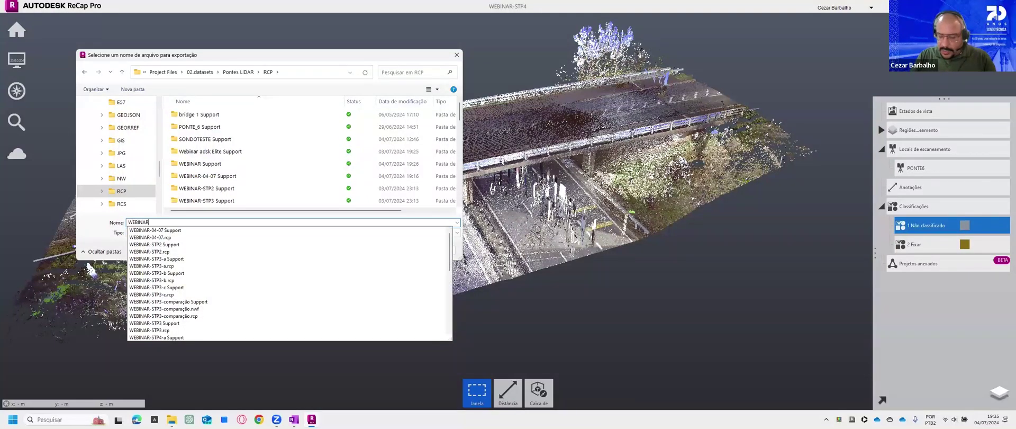
{"action": "type", "text": "-D"}
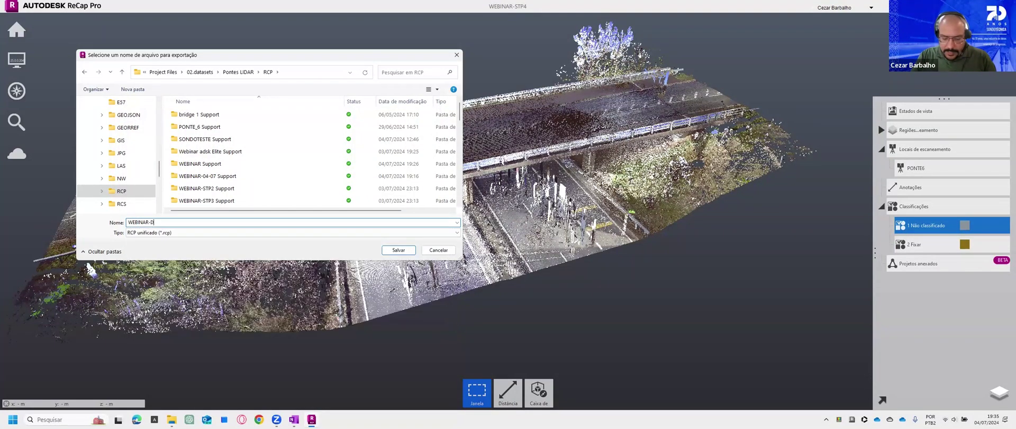
{"action": "type", "text": "ECIMADO"}
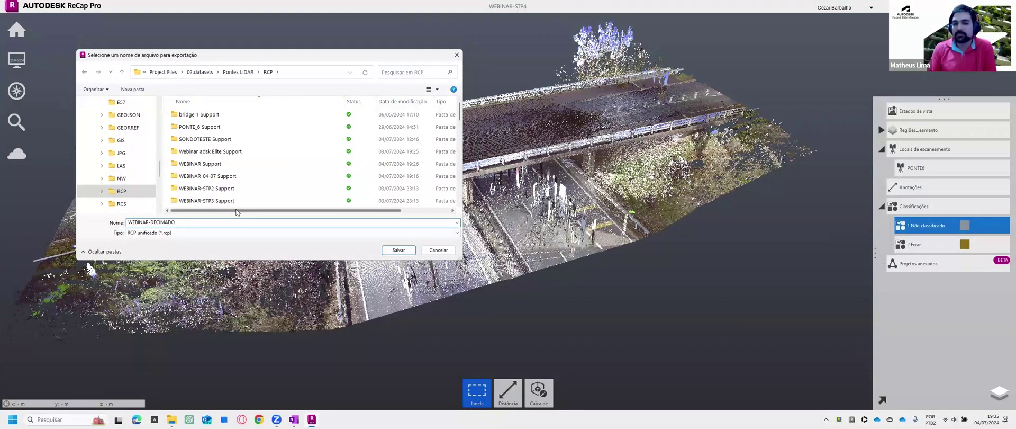
{"action": "left_click", "coordinate": [241, 233]}
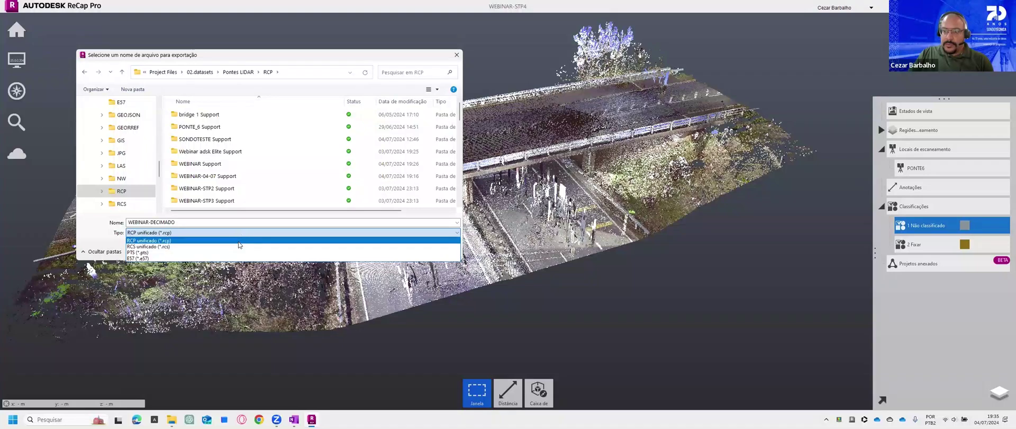
{"action": "left_click", "coordinate": [239, 241]}
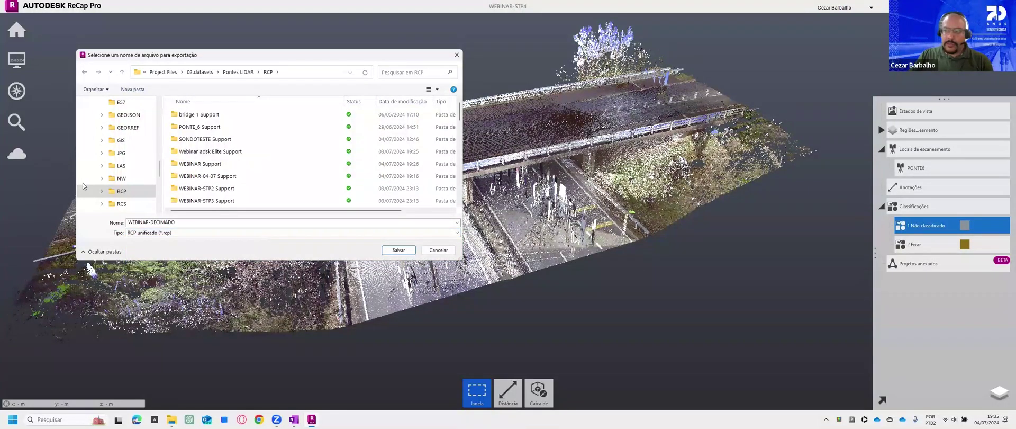
{"action": "left_click", "coordinate": [404, 251]}
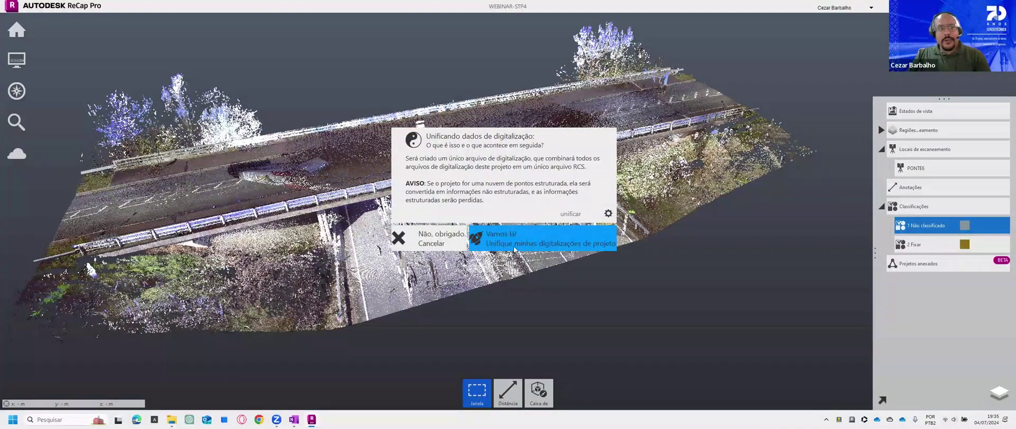
Step: Review the fine grid spacing option for unifying the scans and cancel the export
{"action": "left_click", "coordinate": [608, 214]}
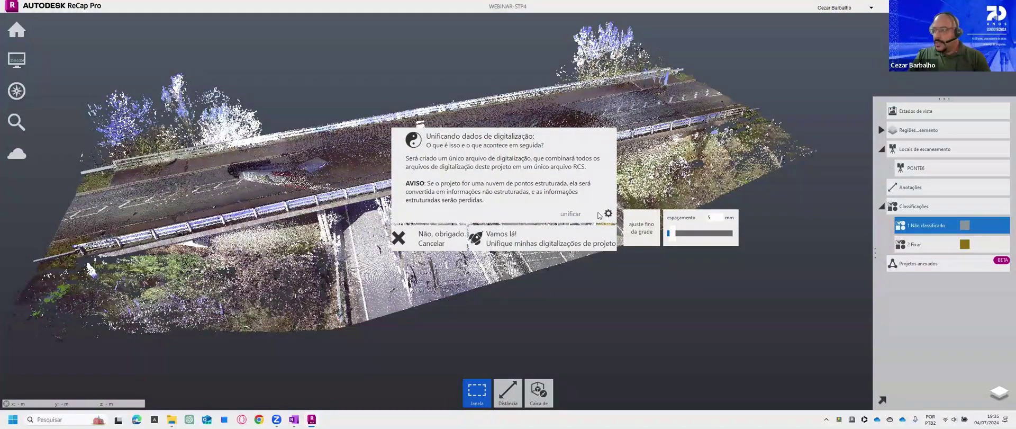
{"action": "left_click", "coordinate": [503, 176]}
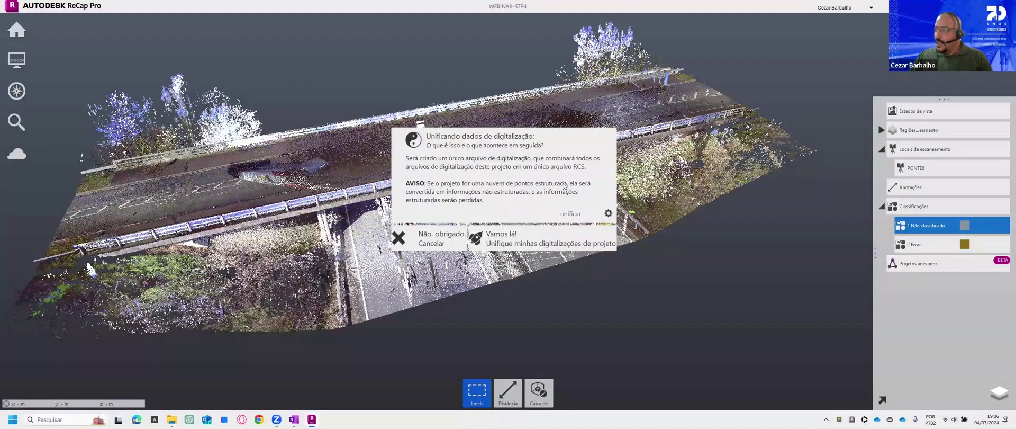
{"action": "left_click", "coordinate": [608, 214]}
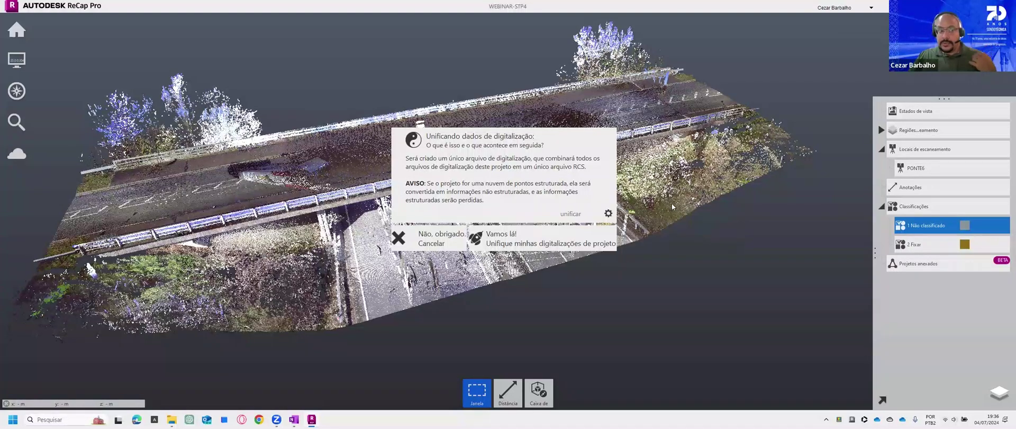
{"action": "mouse_move", "coordinate": [614, 215]}
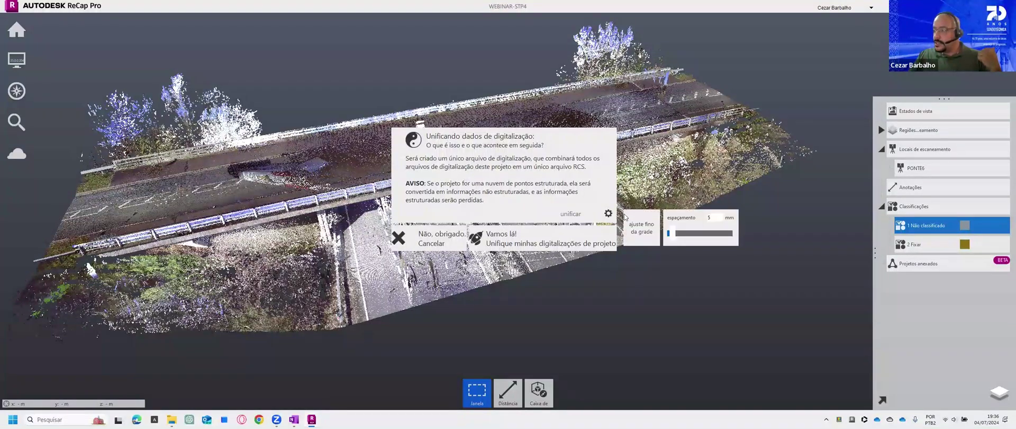
{"action": "left_click_drag", "start_coordinate": [675, 233], "coordinate": [750, 235]}
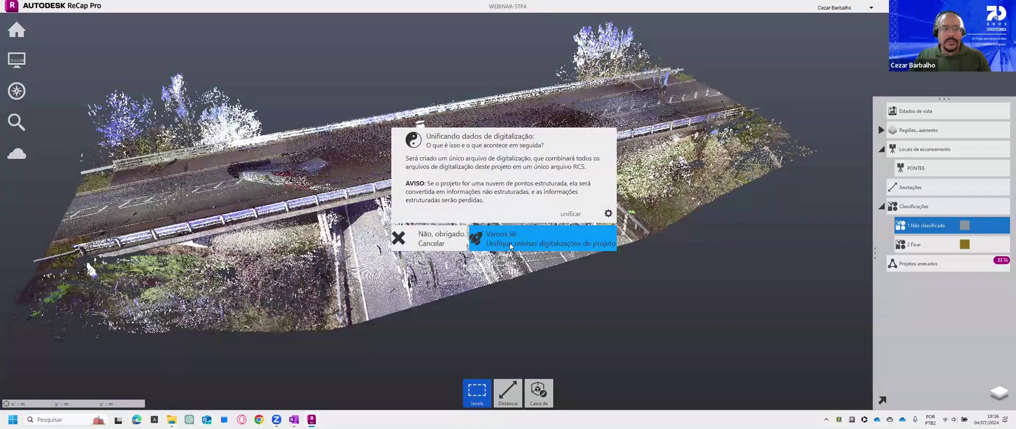
{"action": "left_click", "coordinate": [454, 237]}
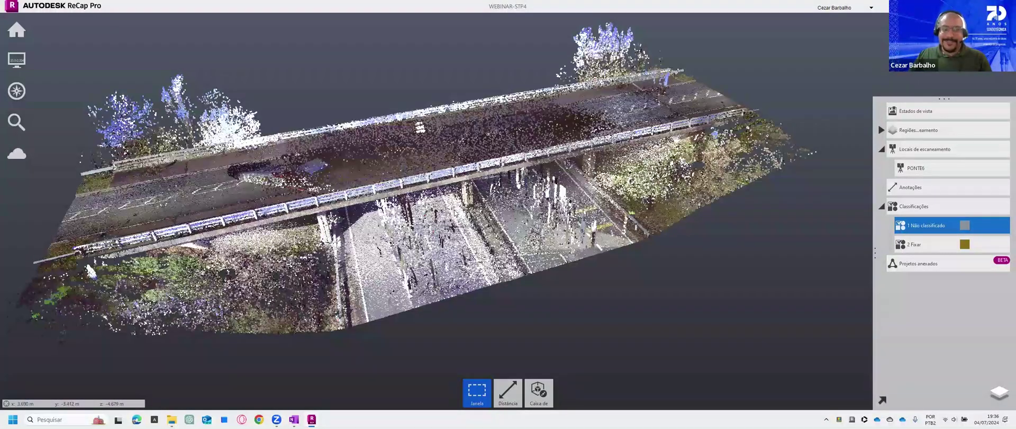
Step: Decimate the 2 Fixar points to 15 % by approximate percentage, with 8 Ponto chave do modelo (ponto de massa) as the destination classification
{"action": "middle_click_drag", "start_coordinate": [455, 213], "coordinate": [410, 226]}
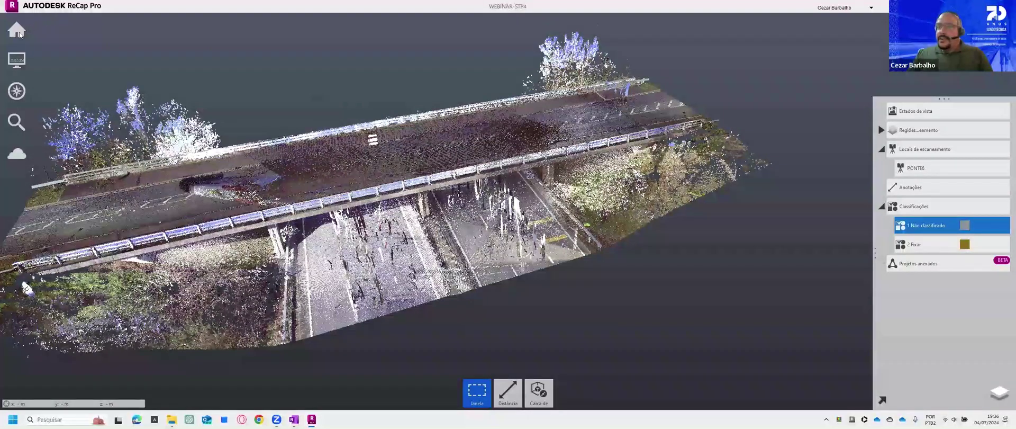
{"action": "mouse_move", "coordinate": [16, 30]}
{"action": "mouse_move", "coordinate": [209, 31]}
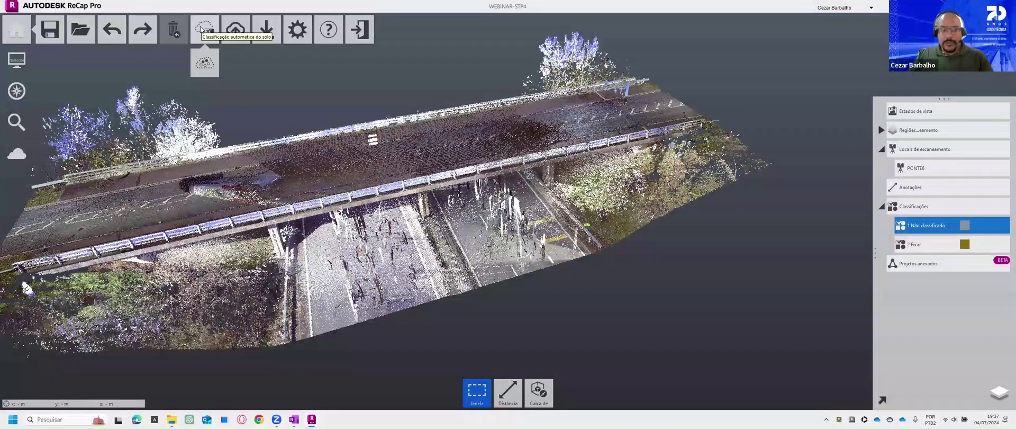
{"action": "left_click", "coordinate": [201, 64]}
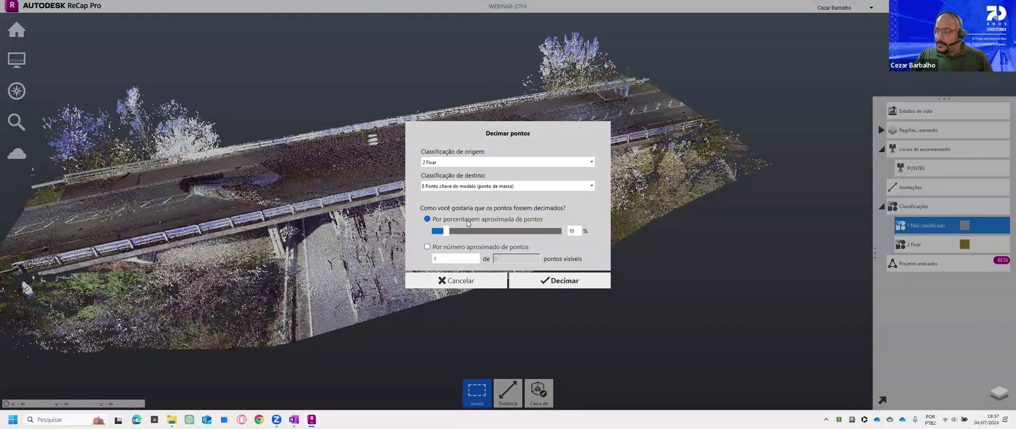
{"action": "left_click", "coordinate": [465, 185]}
{"action": "left_click", "coordinate": [465, 186]}
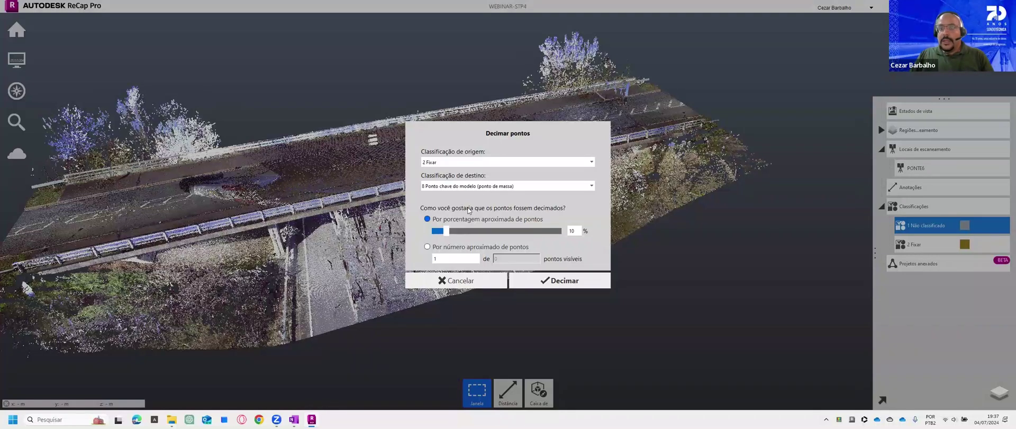
{"action": "left_click_drag", "start_coordinate": [447, 235], "coordinate": [453, 236]}
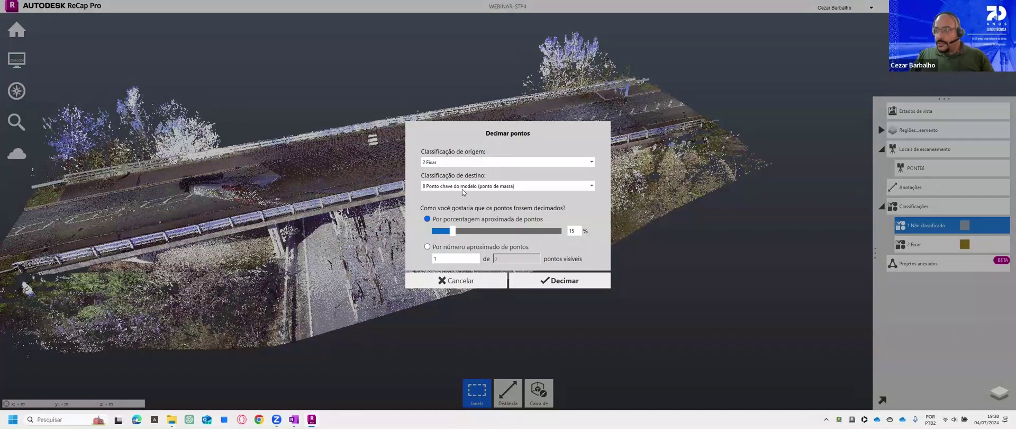
{"action": "left_click", "coordinate": [554, 276]}
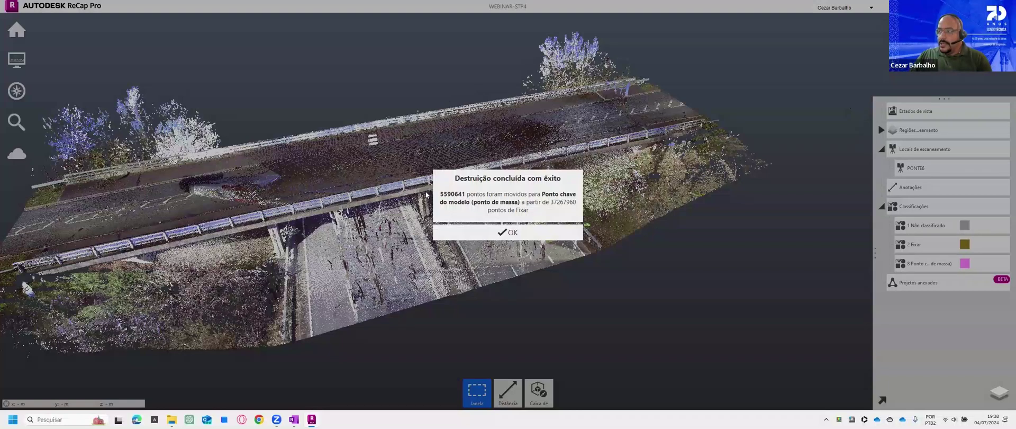
{"action": "left_click", "coordinate": [547, 233]}
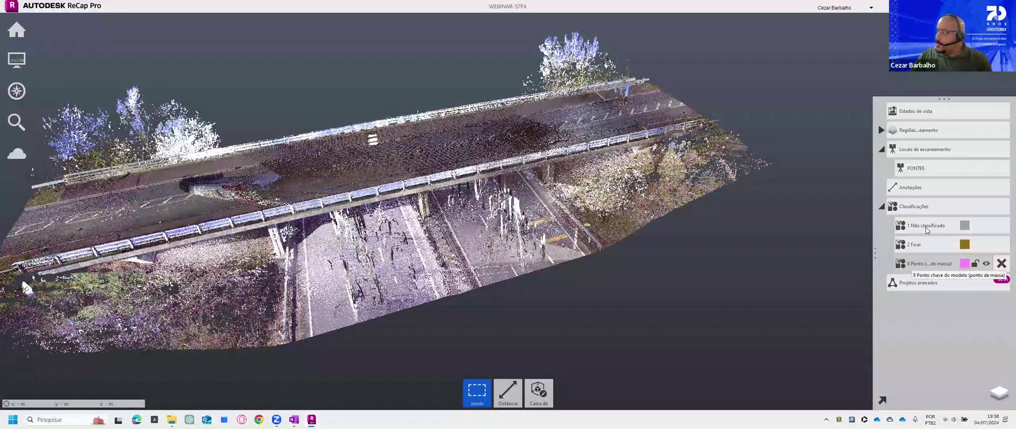
Step: Hide the 1 Não classificado and 2 Fixar points and examine the decimated mass points from above and up close
{"action": "left_click", "coordinate": [986, 225]}
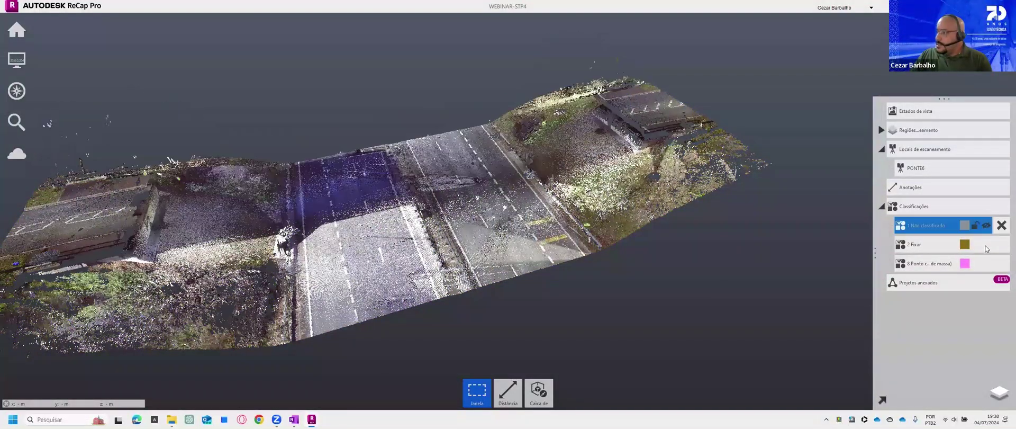
{"action": "left_click", "coordinate": [987, 248]}
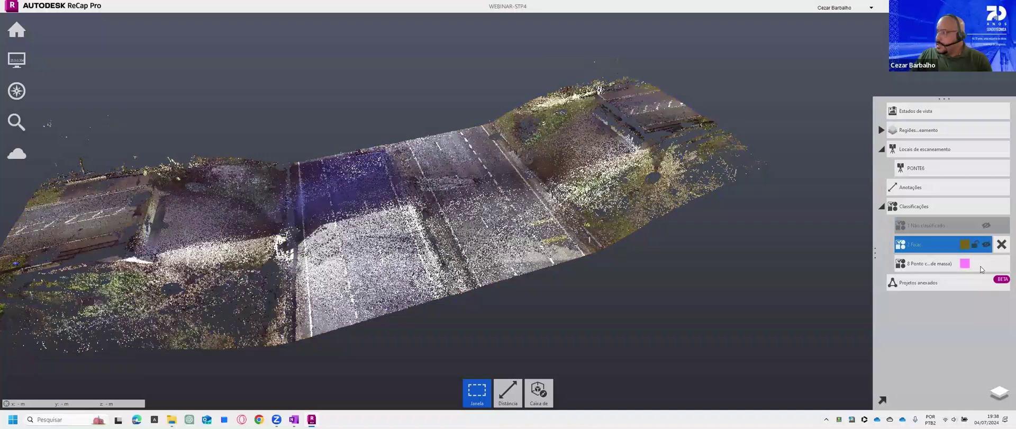
{"action": "left_click_drag", "start_coordinate": [447, 204], "coordinate": [414, 286]}
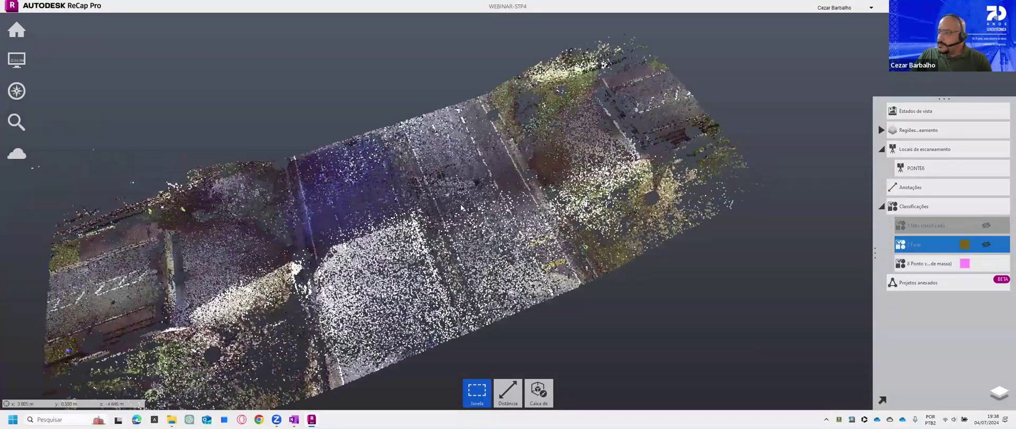
{"action": "middle_click_drag", "start_coordinate": [414, 287], "coordinate": [524, 275]}
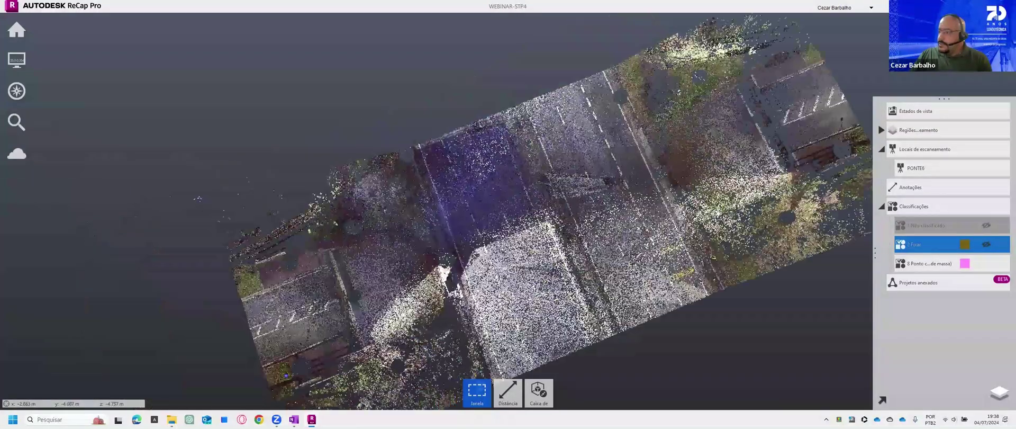
{"action": "scroll", "coordinate": [603, 283], "scroll_direction": "up", "scroll_amount": 3}
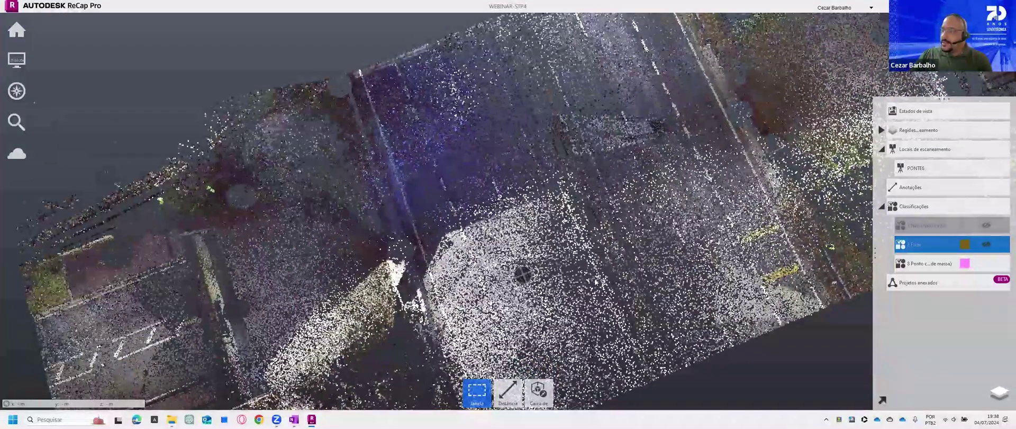
{"action": "scroll", "coordinate": [572, 260], "scroll_direction": "up", "scroll_amount": 2}
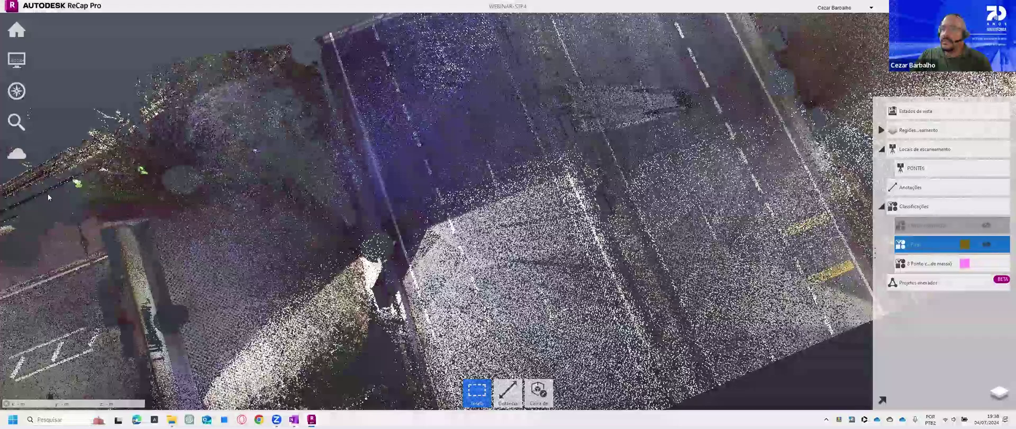
Step: Colour the point cloud by Normal
{"action": "mouse_move", "coordinate": [16, 60]}
{"action": "mouse_move", "coordinate": [50, 60]}
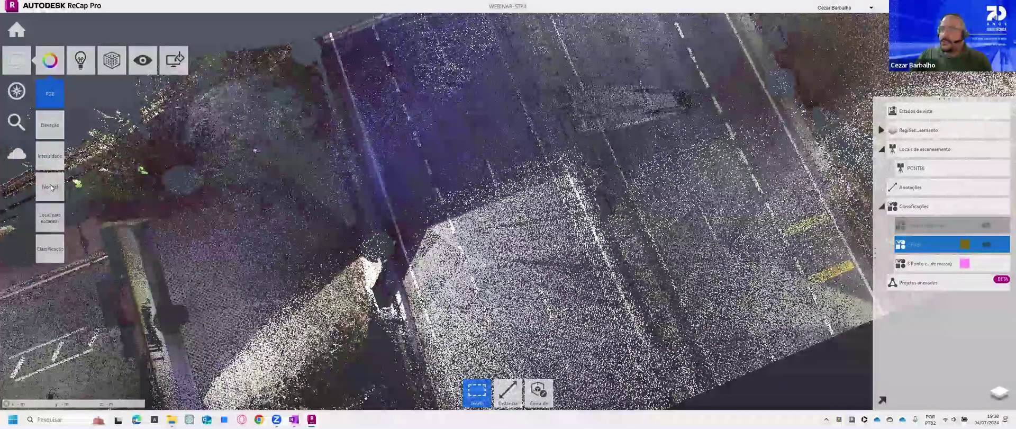
{"action": "left_click", "coordinate": [50, 187]}
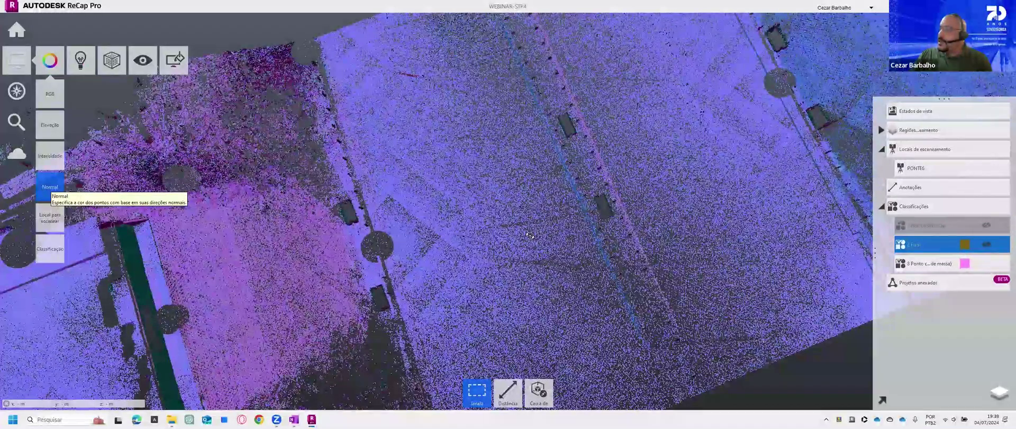
Step: Examine the density of the decimated mass points along the roadway and embankments, at road level and from above
{"action": "scroll", "coordinate": [547, 266], "scroll_direction": "up", "scroll_amount": 3}
{"action": "left_click_drag", "start_coordinate": [510, 246], "coordinate": [599, 301]}
{"action": "right_click_drag", "start_coordinate": [603, 315], "coordinate": [499, 275]}
{"action": "middle_click_drag", "start_coordinate": [499, 275], "coordinate": [529, 309]}
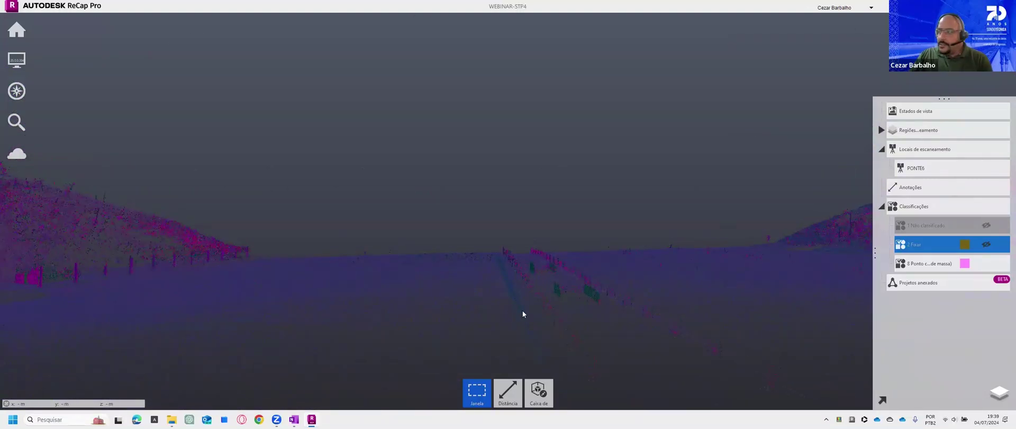
{"action": "right_click_drag", "start_coordinate": [297, 305], "coordinate": [284, 338]}
{"action": "middle_click_drag", "start_coordinate": [551, 247], "coordinate": [569, 245]}
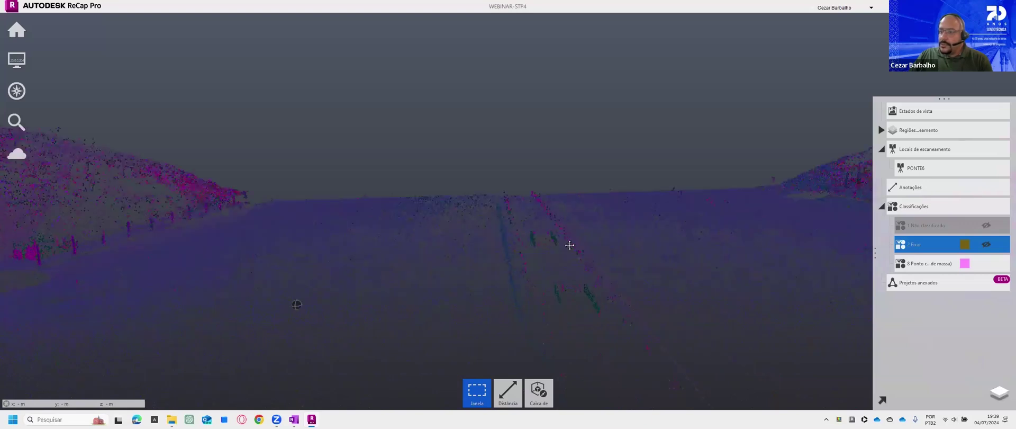
{"action": "scroll", "coordinate": [571, 236], "scroll_direction": "up", "scroll_amount": 3}
{"action": "right_click_drag", "start_coordinate": [493, 211], "coordinate": [475, 251]}
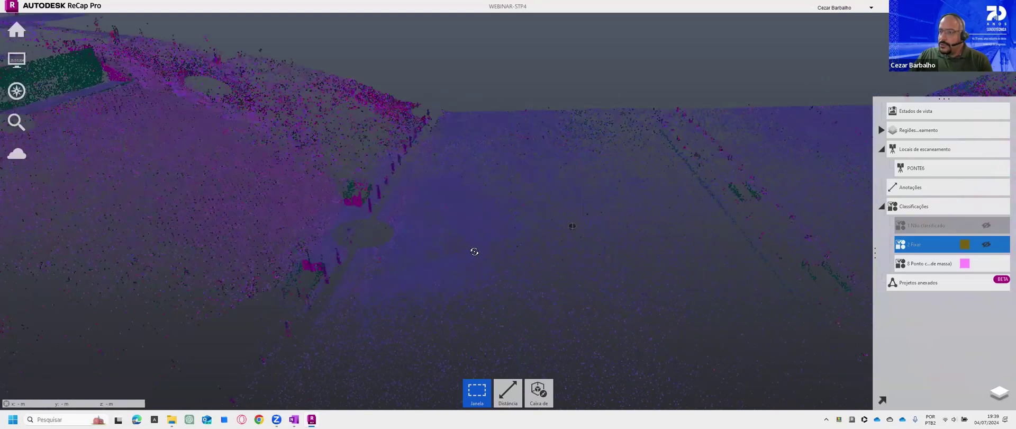
{"action": "middle_click_drag", "start_coordinate": [316, 189], "coordinate": [462, 166]}
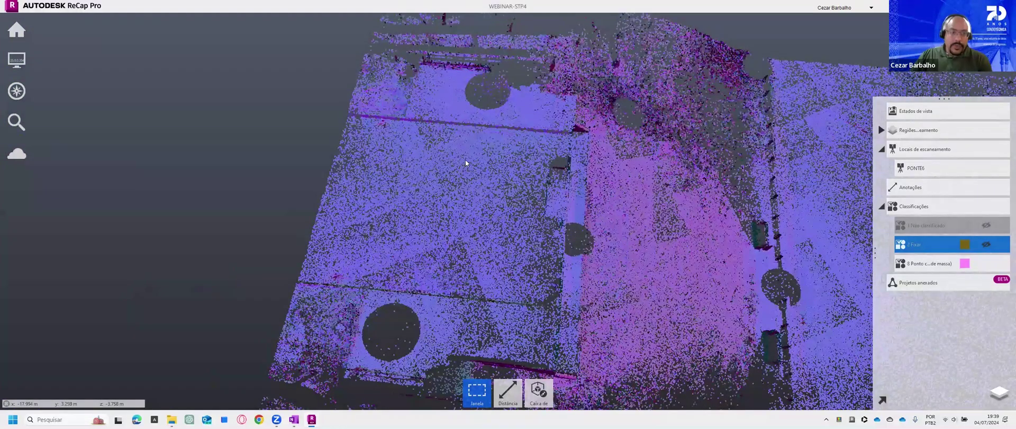
{"action": "scroll", "coordinate": [465, 160], "scroll_direction": "up", "scroll_amount": 3}
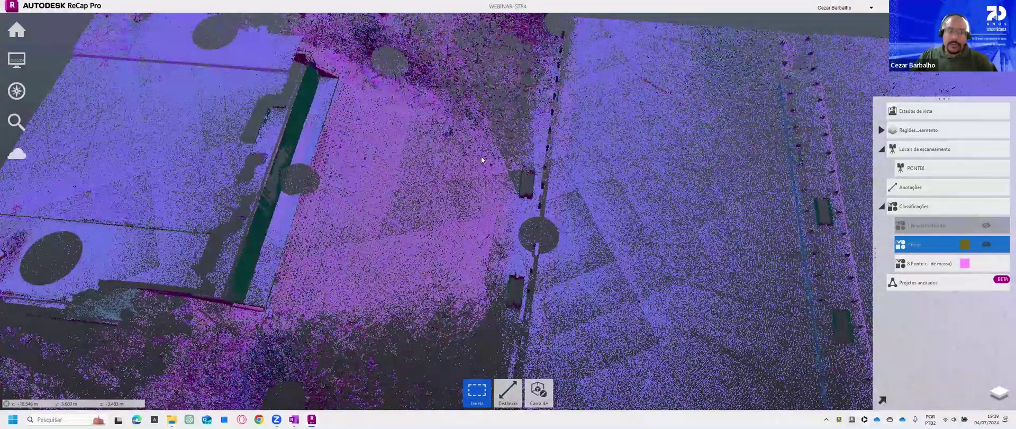
Step: Show the 1 Não classificado and 2 Fixar points again, hide the 8 Ponto chave do modelo points, and examine the whole bridge
{"action": "left_click", "coordinate": [987, 225]}
{"action": "left_click", "coordinate": [987, 245]}
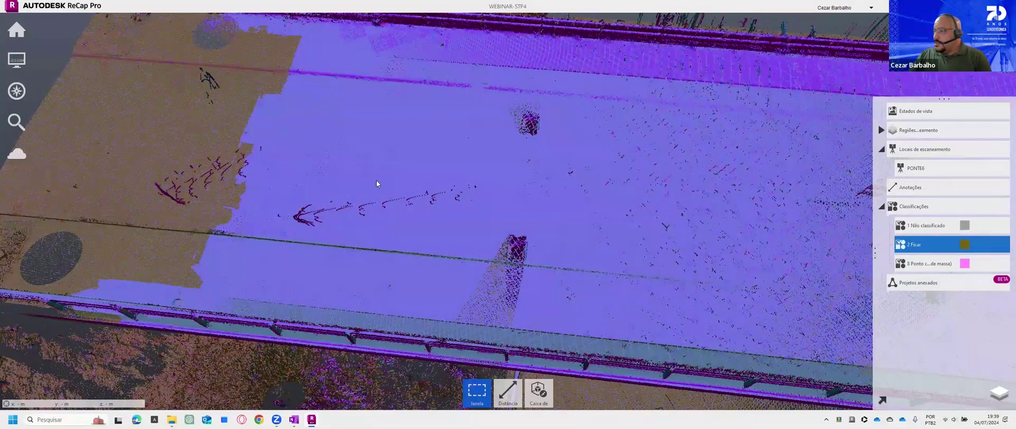
{"action": "scroll", "coordinate": [393, 276], "scroll_direction": "down", "scroll_amount": 5}
{"action": "left_click_drag", "start_coordinate": [441, 298], "coordinate": [439, 256]}
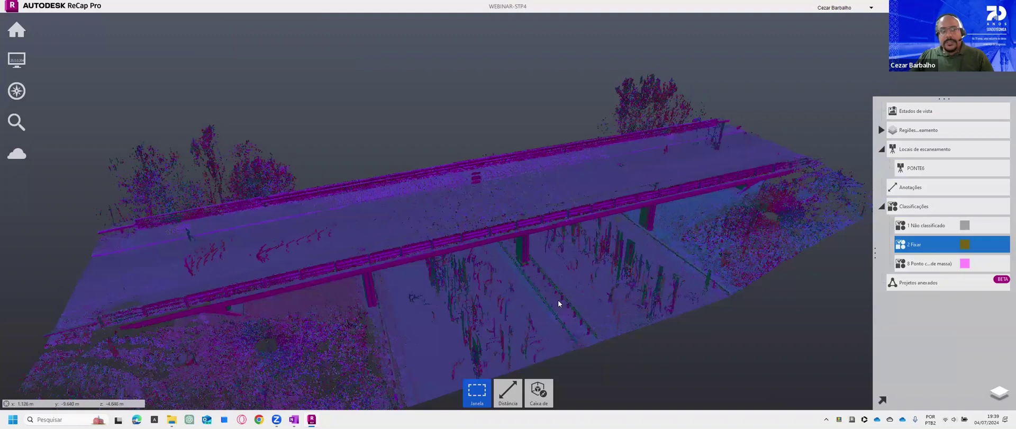
{"action": "right_click_drag", "start_coordinate": [563, 281], "coordinate": [546, 234]}
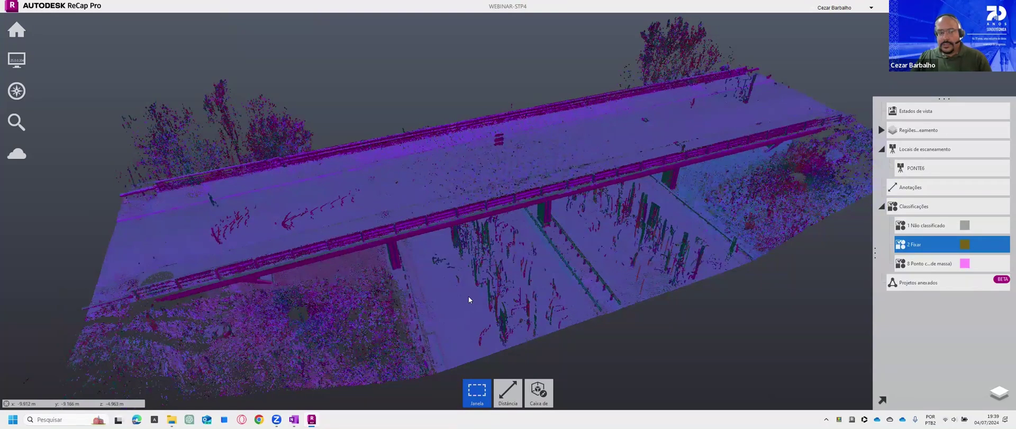
{"action": "left_click", "coordinate": [991, 265]}
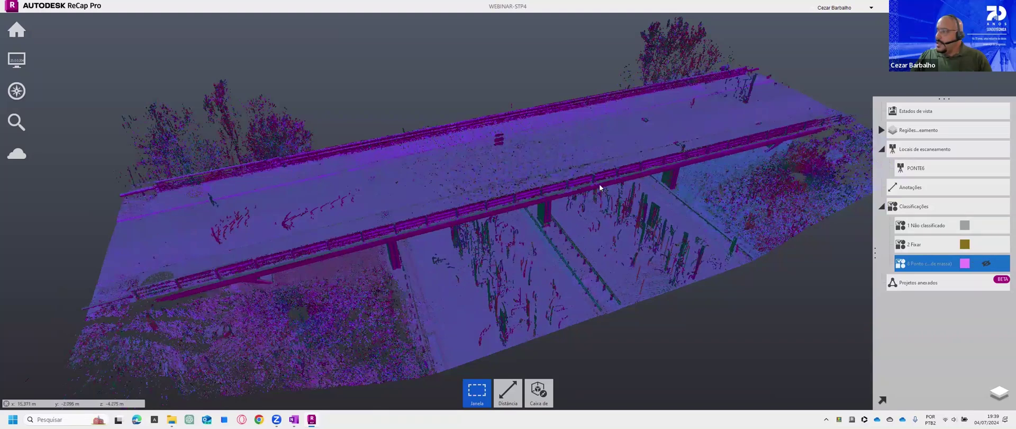
{"action": "middle_click_drag", "start_coordinate": [644, 163], "coordinate": [633, 184]}
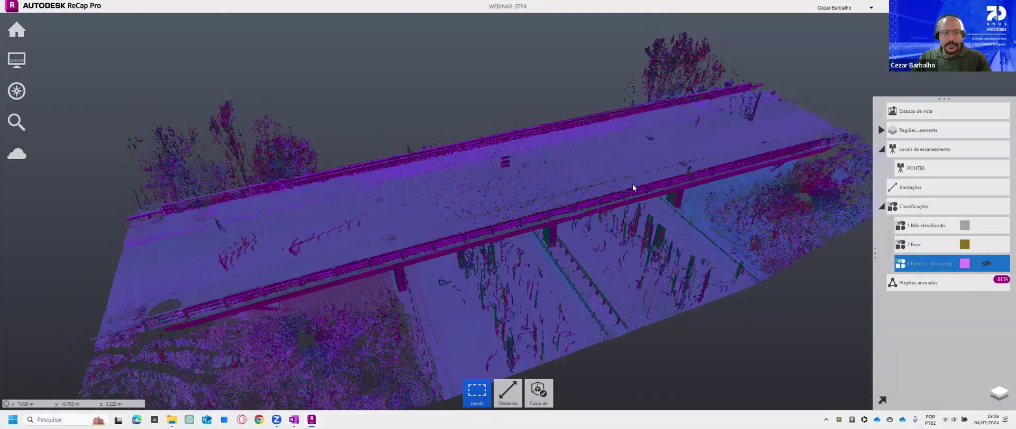
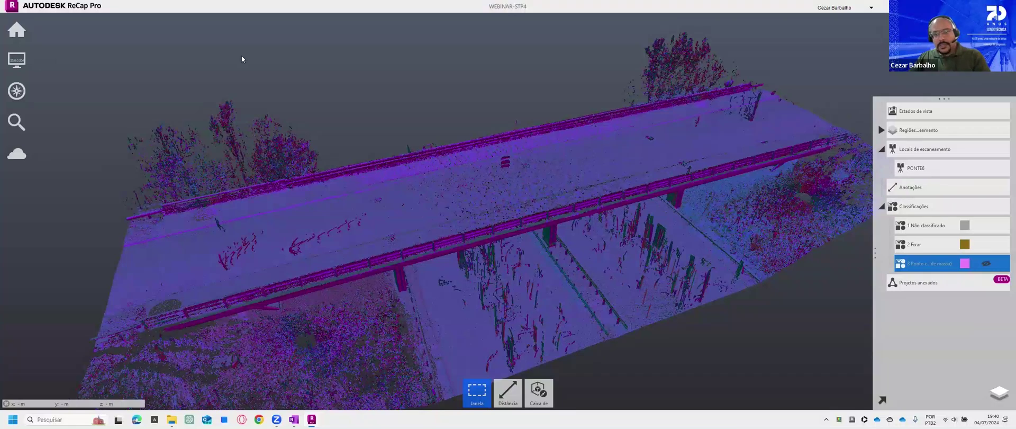
Step: Open WEBINAR-STP4-comparação.rcp from the RCP folder without saving the current changes, and continue with the project file download
{"action": "mouse_move", "coordinate": [28, 32]}
{"action": "mouse_move", "coordinate": [79, 34]}
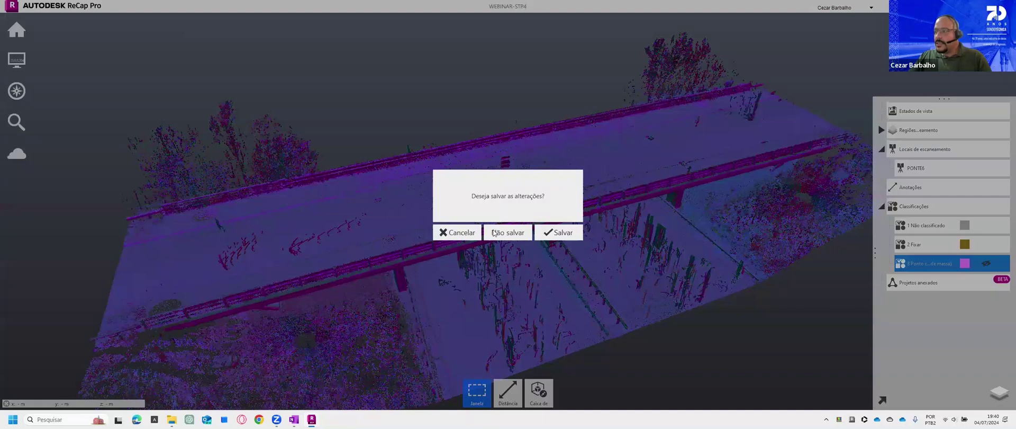
{"action": "left_click", "coordinate": [494, 233]}
{"action": "scroll", "coordinate": [245, 154], "scroll_direction": "down", "scroll_amount": 1}
{"action": "scroll", "coordinate": [245, 155], "scroll_direction": "down", "scroll_amount": 3}
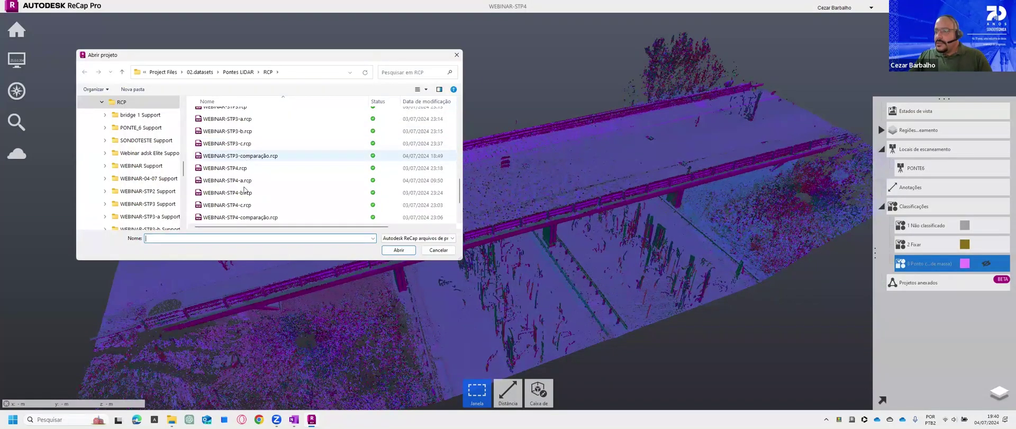
{"action": "left_click", "coordinate": [239, 179]}
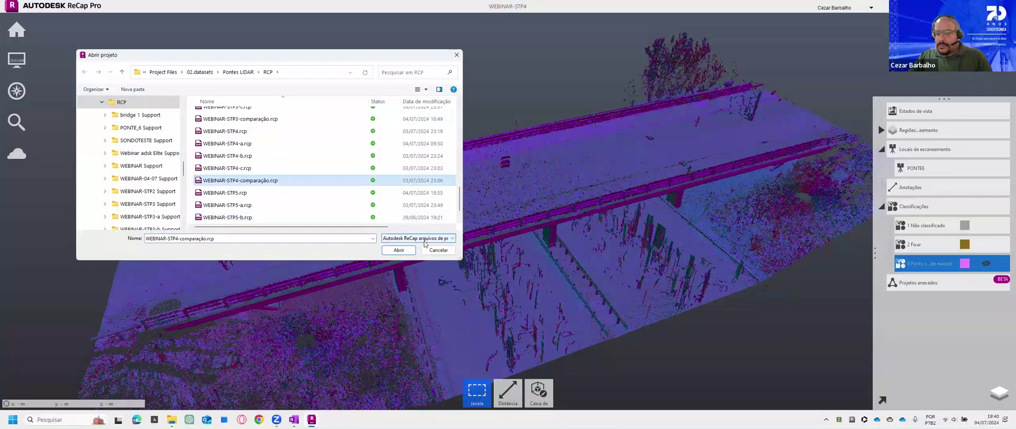
{"action": "left_click", "coordinate": [410, 249]}
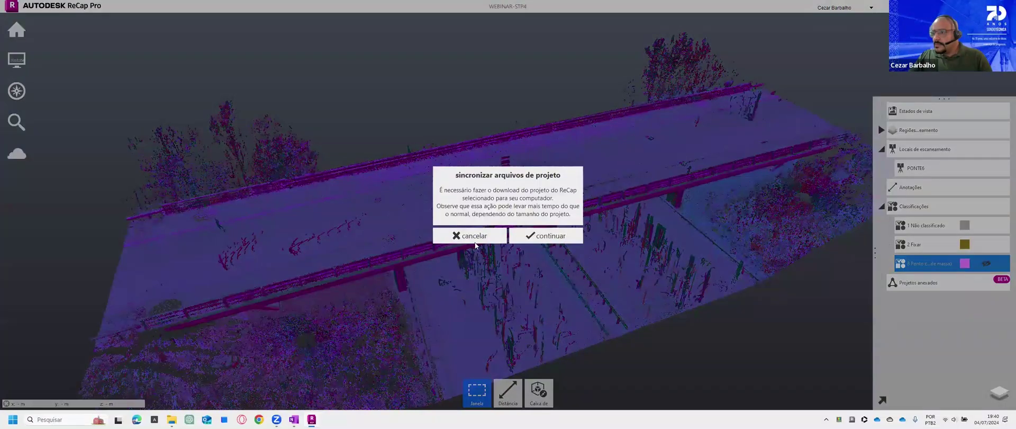
{"action": "left_click", "coordinate": [537, 234]}
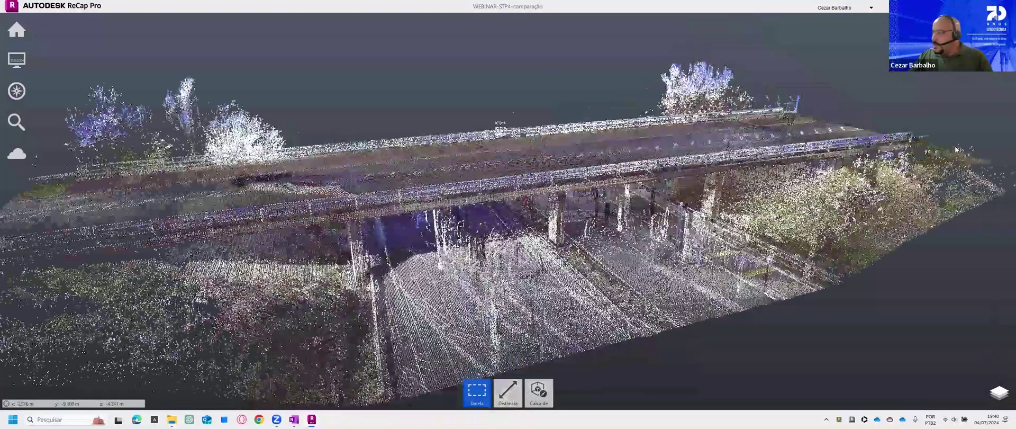
Step: Examine the point density of the WEBINAR-STP4-a scan on the road surface, around the bridge supports and from above
{"action": "mouse_move", "coordinate": [999, 392]}
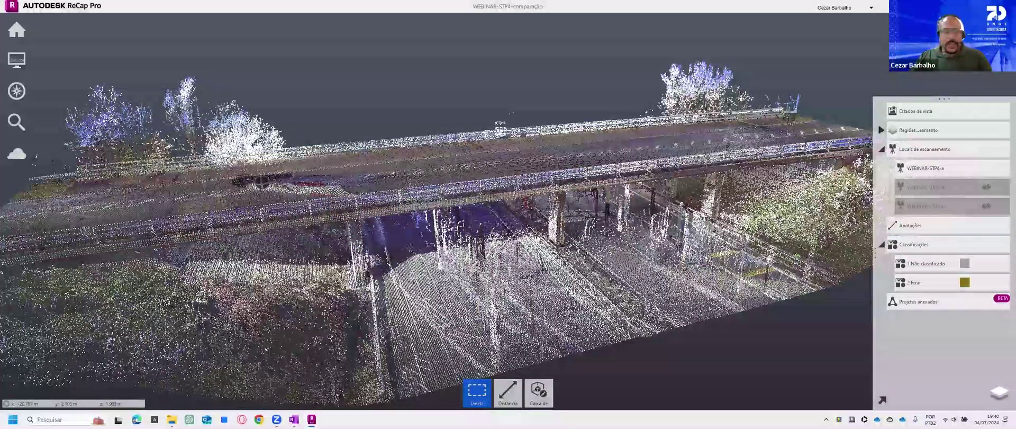
{"action": "middle_click_drag", "start_coordinate": [330, 335], "coordinate": [339, 346], "text": "shift"}
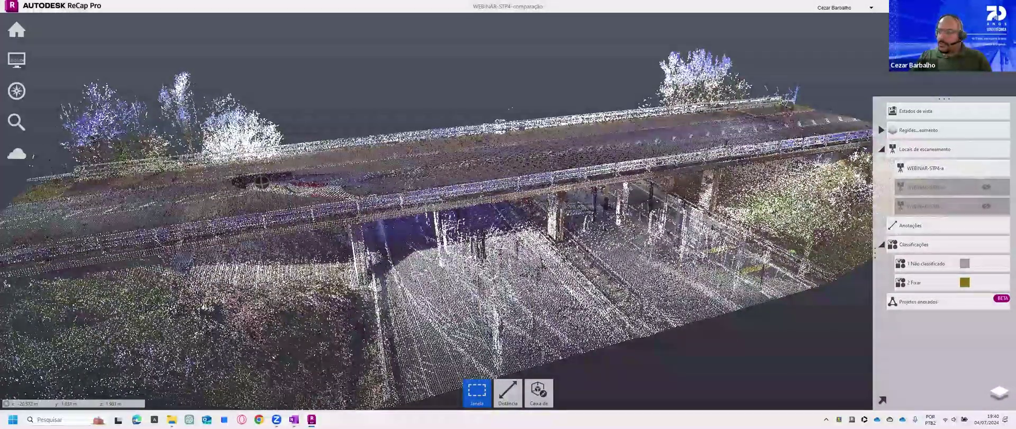
{"action": "mouse_move", "coordinate": [262, 182]}
{"action": "middle_mouse_down", "text": "shift"}
{"action": "mouse_move", "coordinate": [330, 336]}
{"action": "mouse_move", "coordinate": [887, 337]}
{"action": "middle_mouse_up", "text": "shift"}
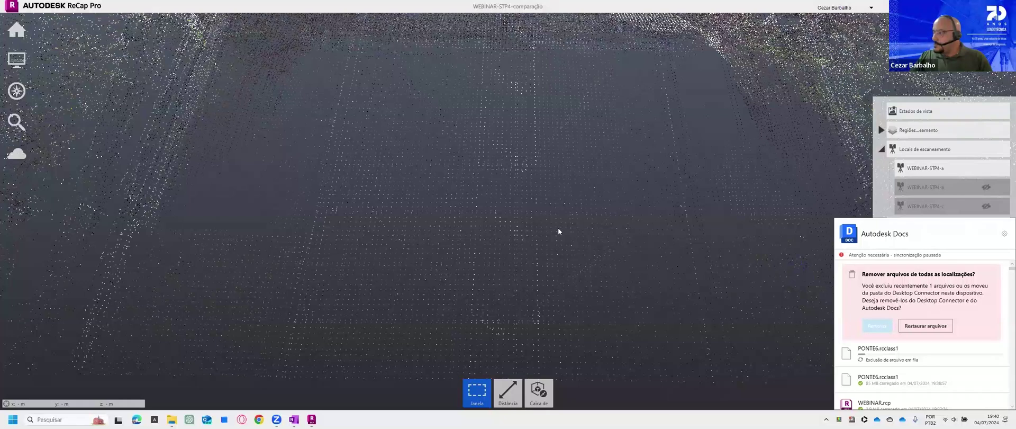
{"action": "scroll", "coordinate": [347, 291], "scroll_direction": "up", "scroll_amount": 1}
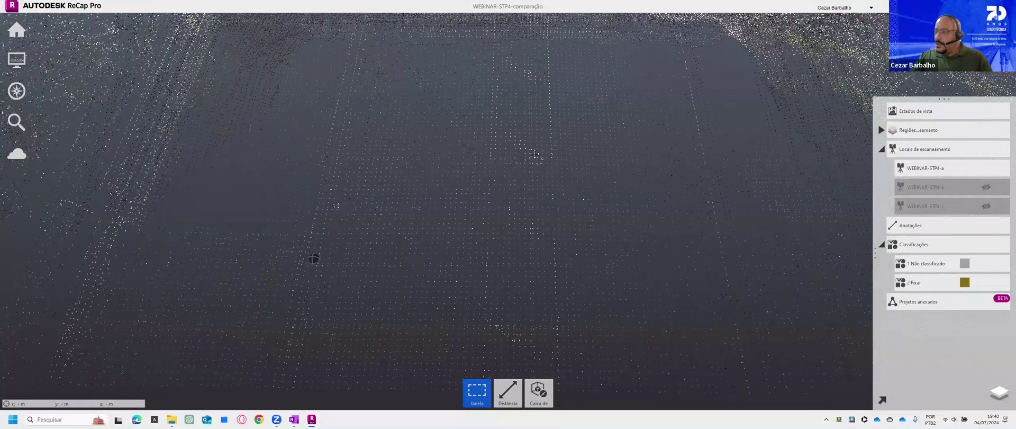
{"action": "left_click_drag", "start_coordinate": [529, 174], "coordinate": [554, 216]}
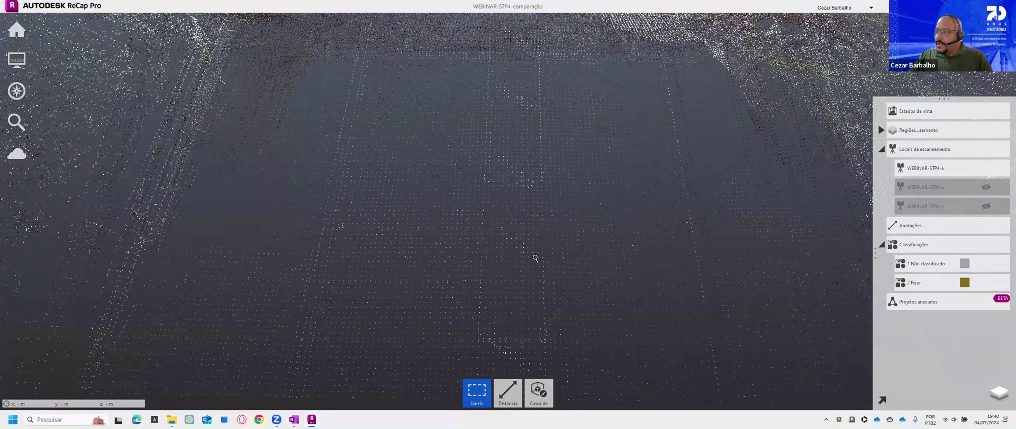
{"action": "left_click_drag", "start_coordinate": [513, 260], "coordinate": [185, 230]}
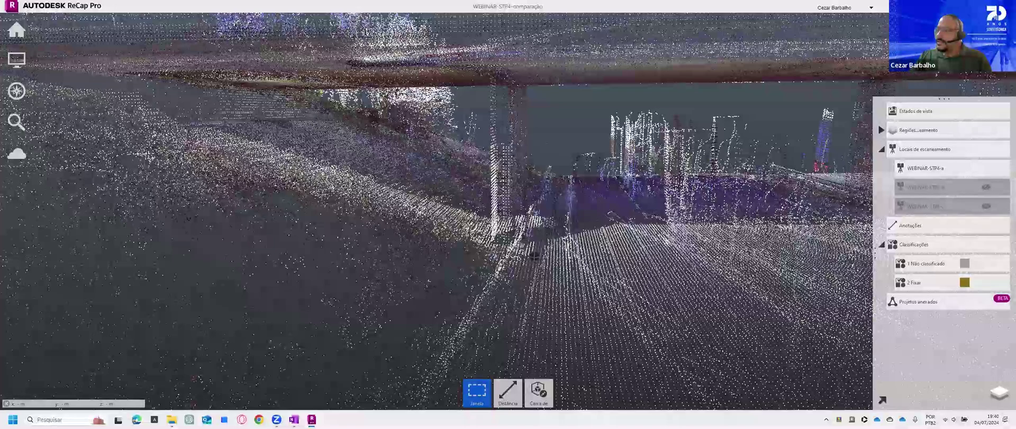
{"action": "left_click_drag", "start_coordinate": [373, 175], "coordinate": [583, 186]}
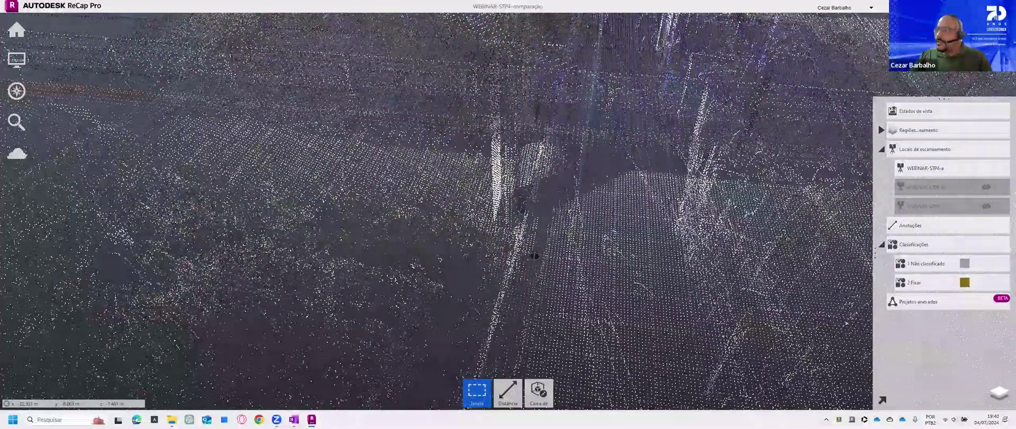
{"action": "middle_click_drag", "start_coordinate": [583, 168], "coordinate": [536, 187]}
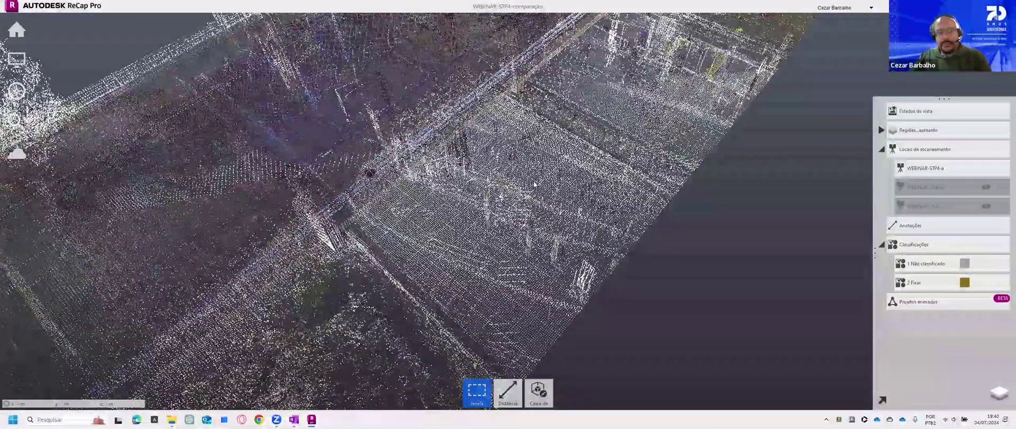
{"action": "middle_click_drag", "start_coordinate": [546, 229], "coordinate": [527, 231]}
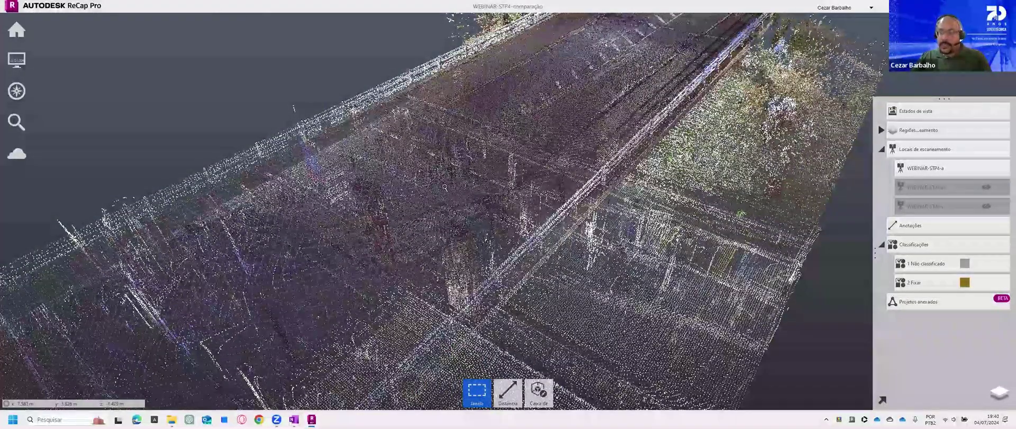
{"action": "scroll", "coordinate": [362, 225], "scroll_direction": "down", "scroll_amount": 1}
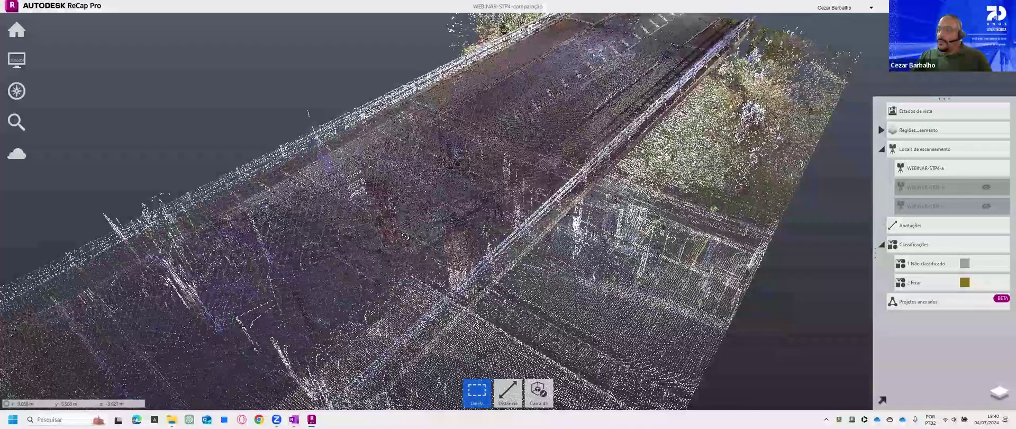
{"action": "scroll", "coordinate": [362, 222], "scroll_direction": "up", "scroll_amount": 2}
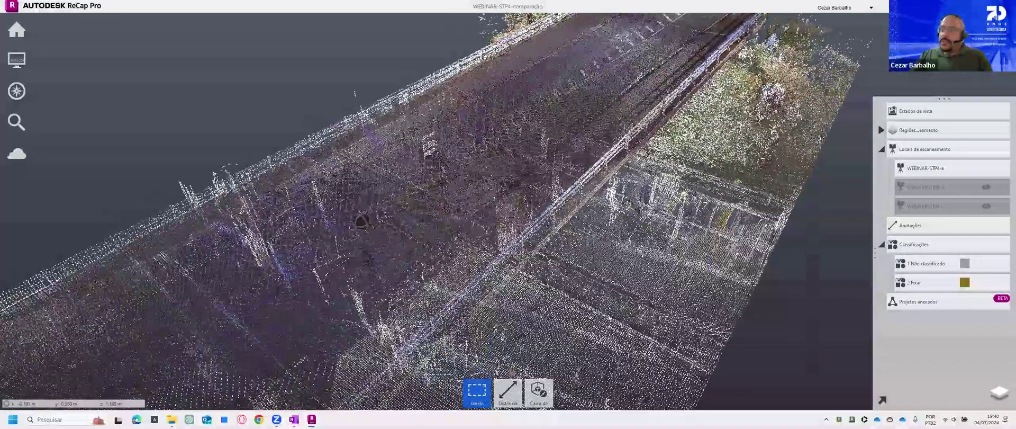
{"action": "right_click_drag", "start_coordinate": [376, 211], "coordinate": [403, 228]}
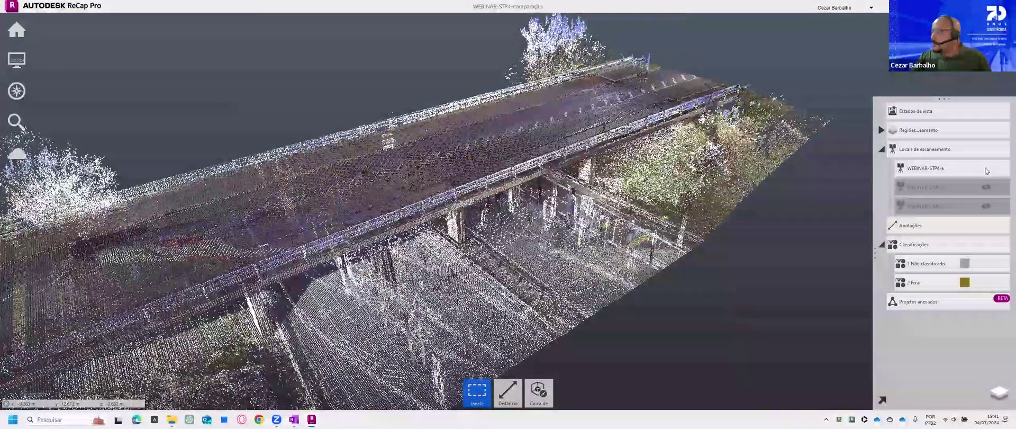
Step: Show the WEBINAR-STP4-b scan, hide WEBINAR-STP4-a, and examine the point density beneath the bridge and along its deck
{"action": "left_click", "coordinate": [986, 187]}
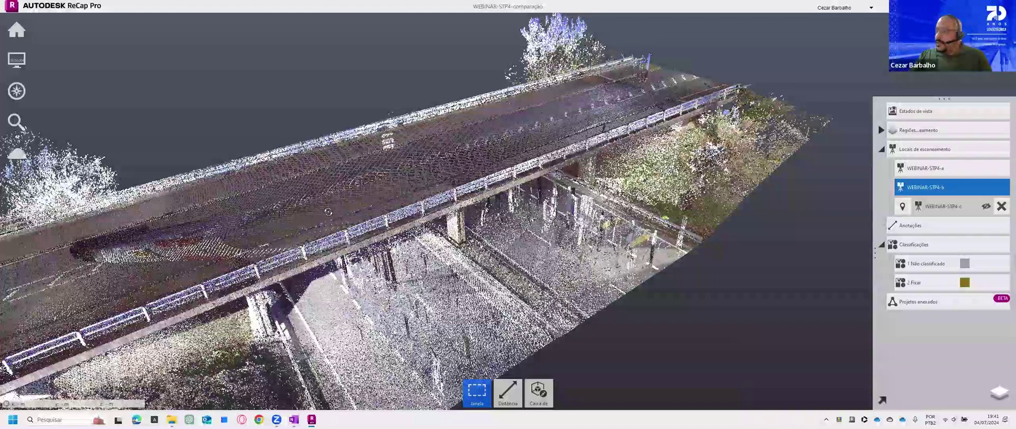
{"action": "right_click_drag", "start_coordinate": [328, 211], "coordinate": [330, 221]}
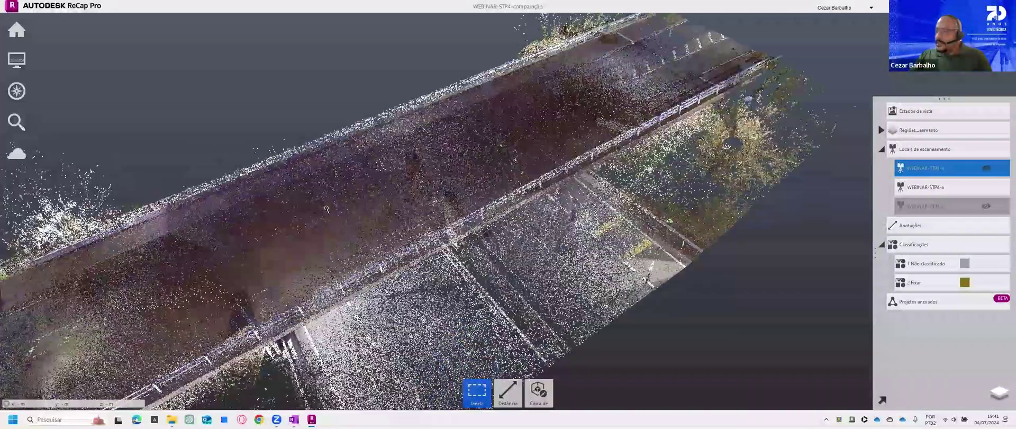
{"action": "double_click", "coordinate": [473, 159]}
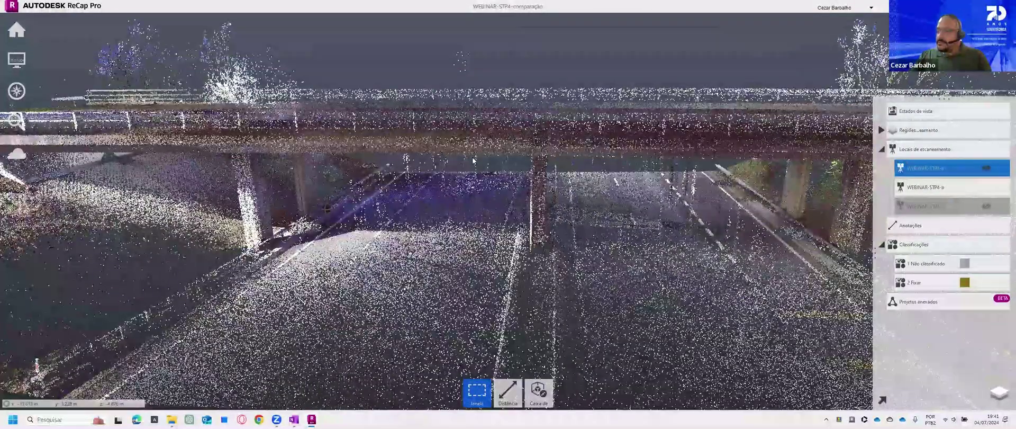
{"action": "double_click", "coordinate": [366, 171]}
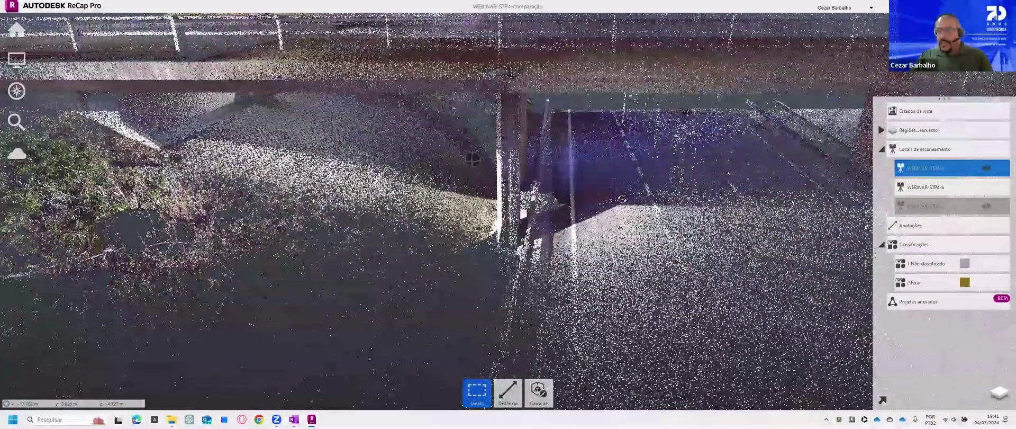
{"action": "right_click_drag", "start_coordinate": [472, 155], "coordinate": [481, 174]}
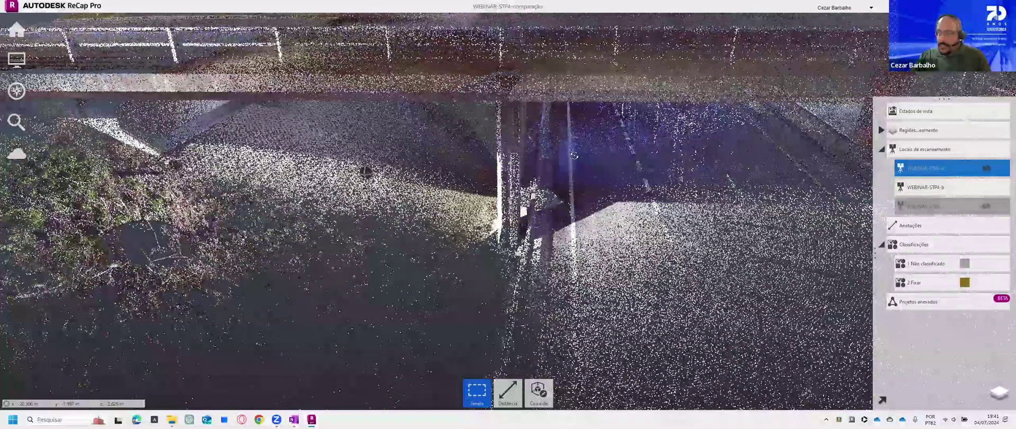
{"action": "right_click_drag", "start_coordinate": [574, 155], "coordinate": [580, 152]}
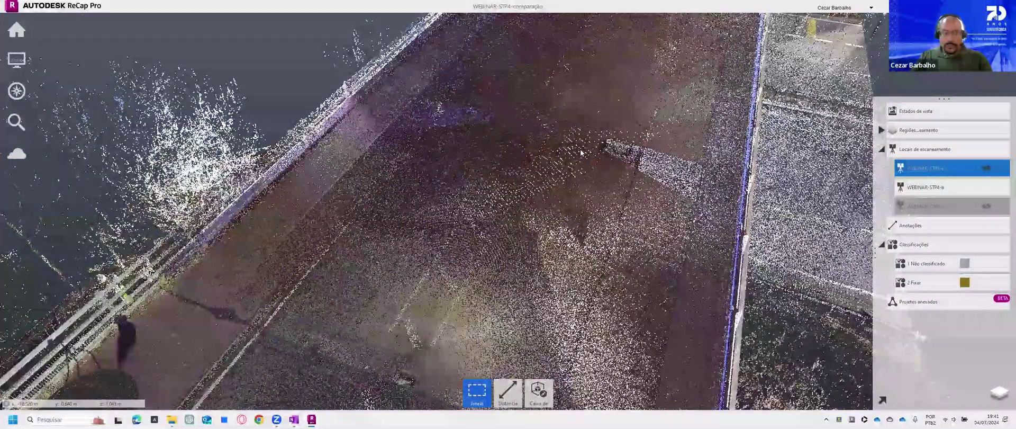
{"action": "right_click_drag", "start_coordinate": [582, 154], "coordinate": [545, 269]}
{"action": "right_click_drag", "start_coordinate": [444, 246], "coordinate": [437, 231]}
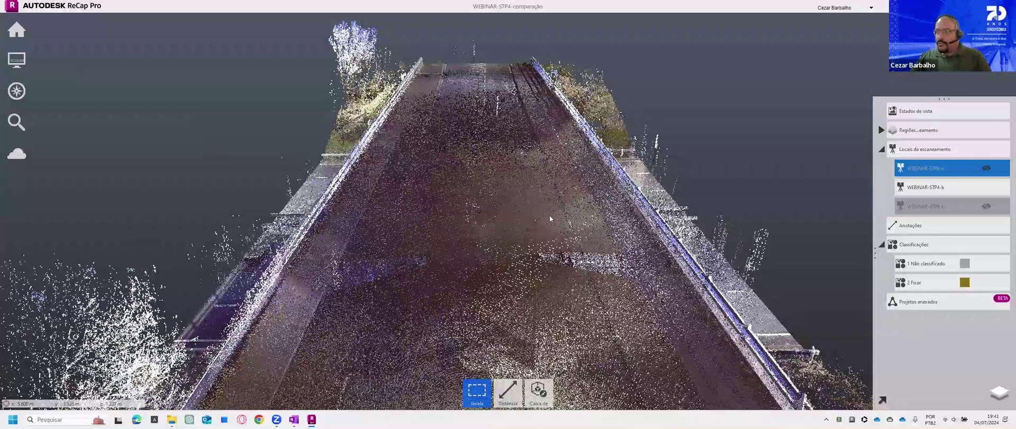
{"action": "scroll", "coordinate": [541, 246], "scroll_direction": "up", "scroll_amount": 2}
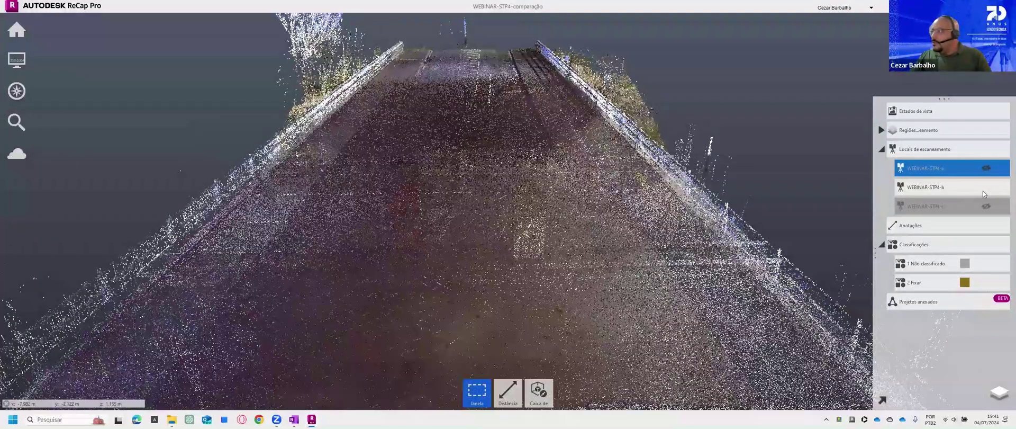
Step: Hide the WEBINAR-STP4-b scan, show WEBINAR-STP4-c, and examine its point density on the deck, approach road and pillars
{"action": "left_click", "coordinate": [985, 189]}
{"action": "left_click", "coordinate": [987, 206]}
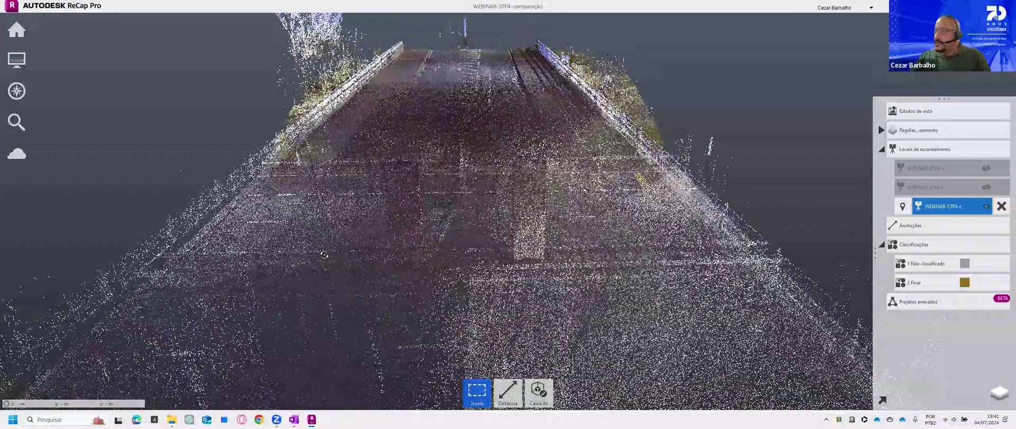
{"action": "middle_click_drag", "start_coordinate": [446, 208], "coordinate": [391, 222], "text": "shift"}
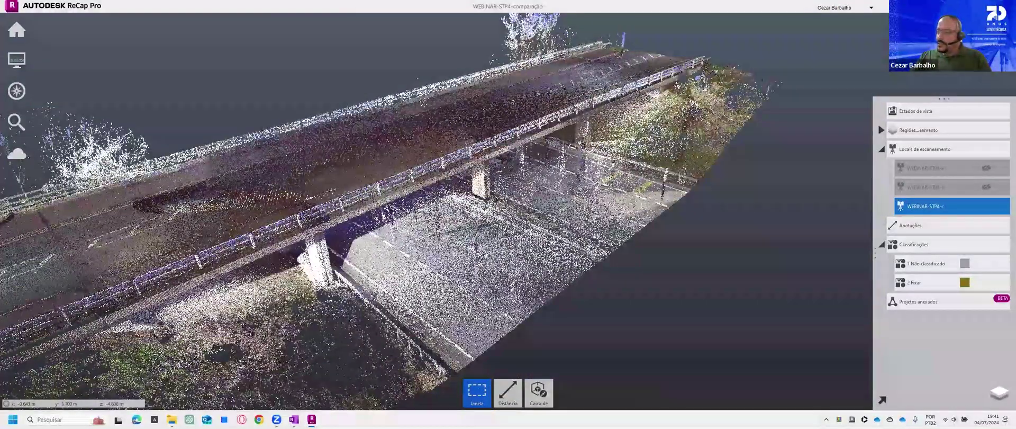
{"action": "middle_click_drag", "start_coordinate": [125, 288], "coordinate": [483, 250]}
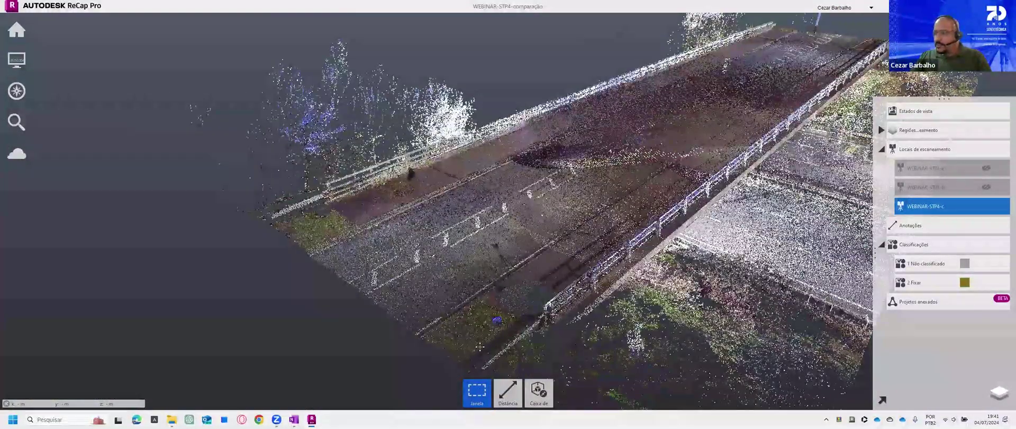
{"action": "scroll", "coordinate": [501, 223], "scroll_direction": "up", "scroll_amount": 5}
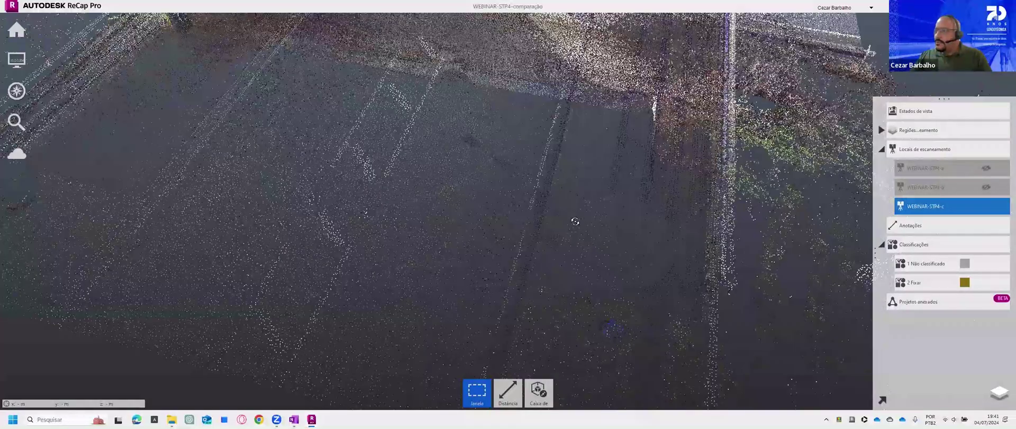
{"action": "middle_click_drag", "start_coordinate": [607, 182], "coordinate": [506, 160], "text": "shift"}
{"action": "right_click_drag", "start_coordinate": [547, 189], "coordinate": [557, 208]}
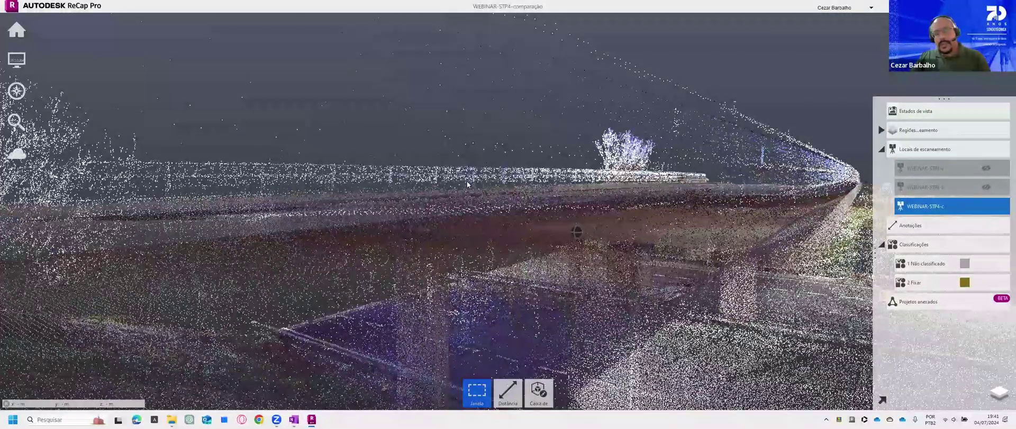
{"action": "scroll", "coordinate": [450, 172], "scroll_direction": "up", "scroll_amount": 3}
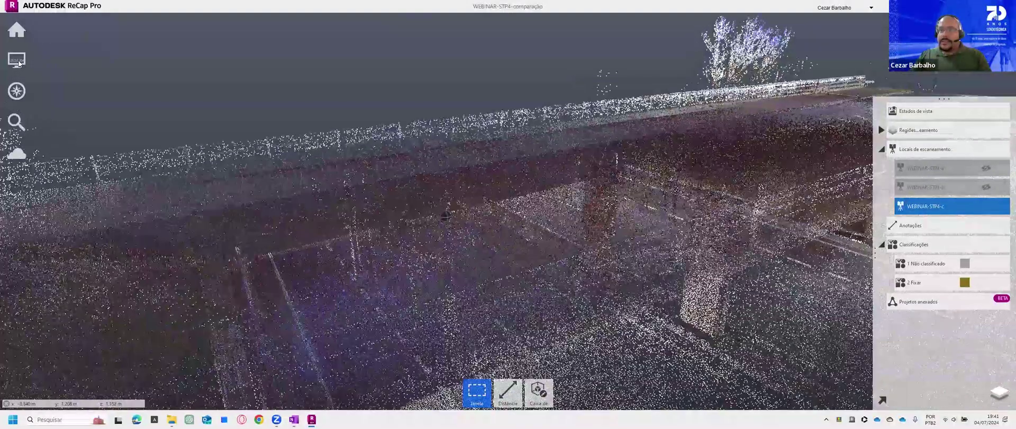
Step: Increase the display size of the points and view the bridge from the side
{"action": "mouse_move", "coordinate": [18, 63]}
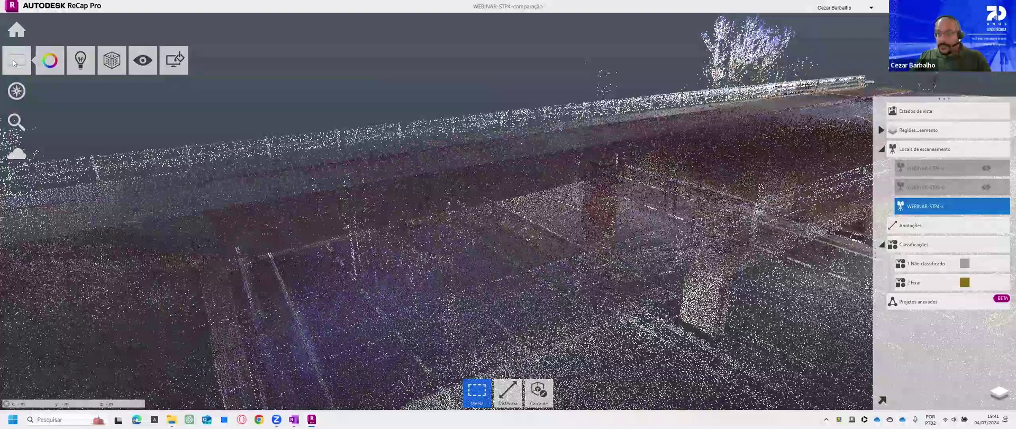
{"action": "mouse_move", "coordinate": [135, 62]}
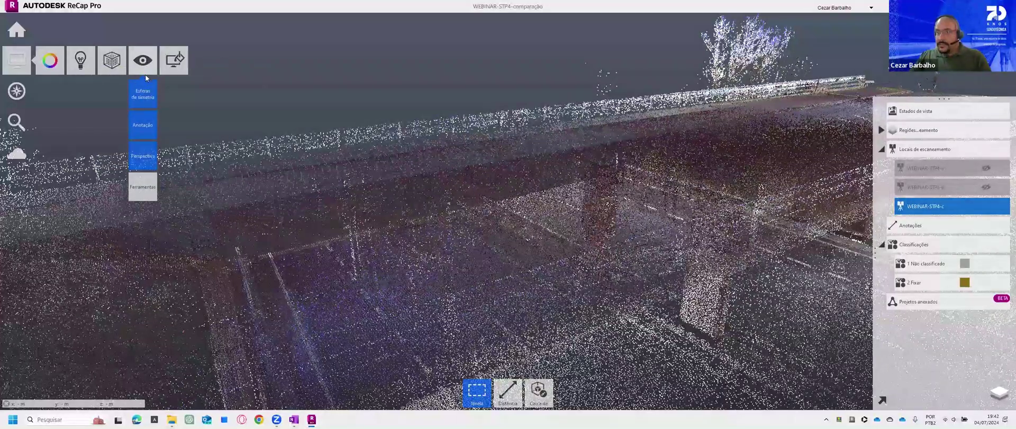
{"action": "mouse_move", "coordinate": [120, 92]}
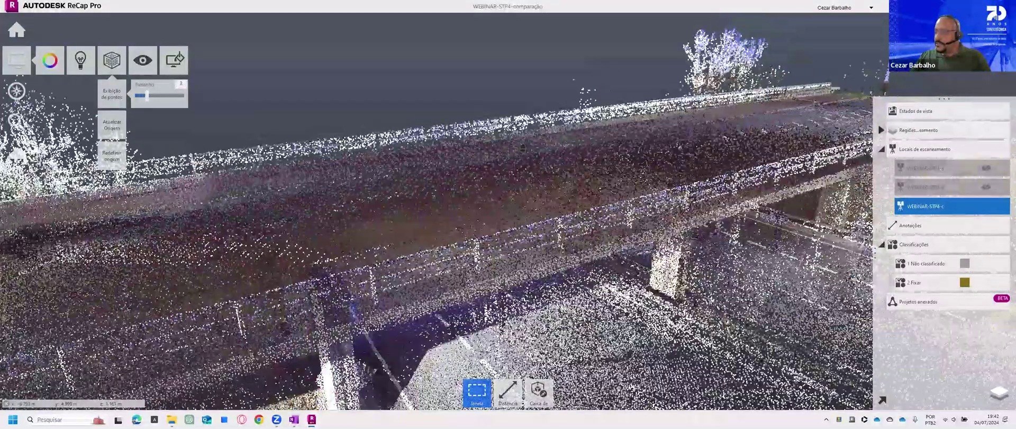
{"action": "left_click_drag", "start_coordinate": [523, 204], "coordinate": [589, 226]}
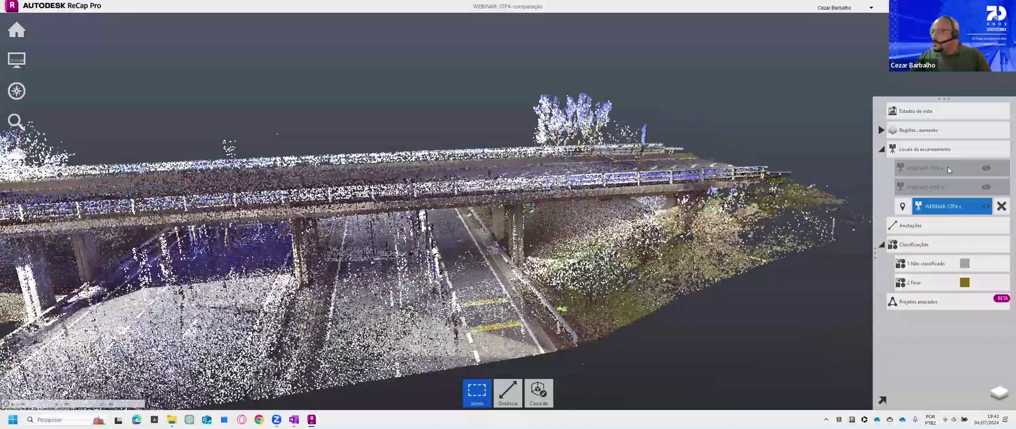
Step: Check the point counts of the WEBINAR-STP4-a, WEBINAR-STP4-b and WEBINAR-STP4-c scans, and examine the bridge with the enlarged points
{"action": "mouse_move", "coordinate": [948, 167]}
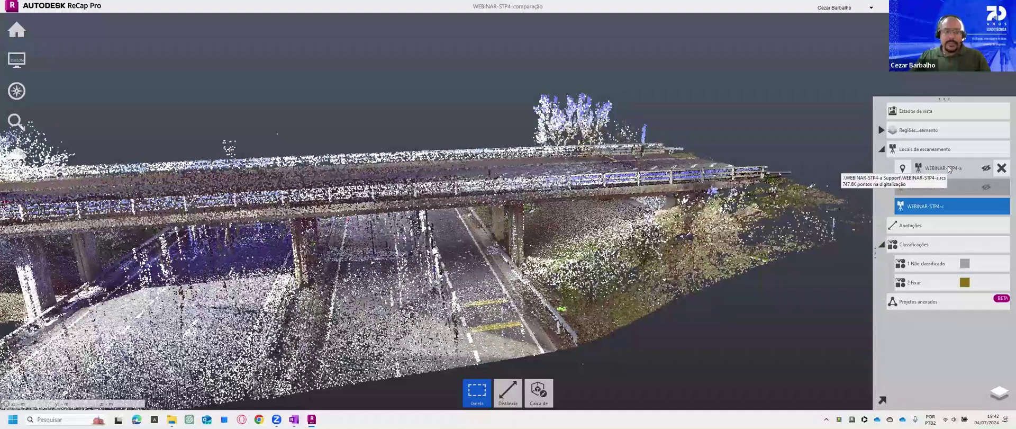
{"action": "mouse_move", "coordinate": [947, 192]}
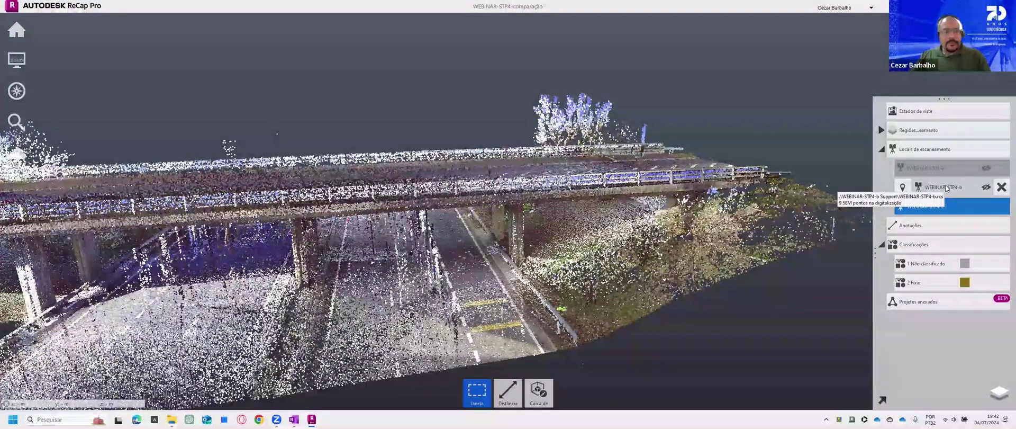
{"action": "mouse_move", "coordinate": [947, 206]}
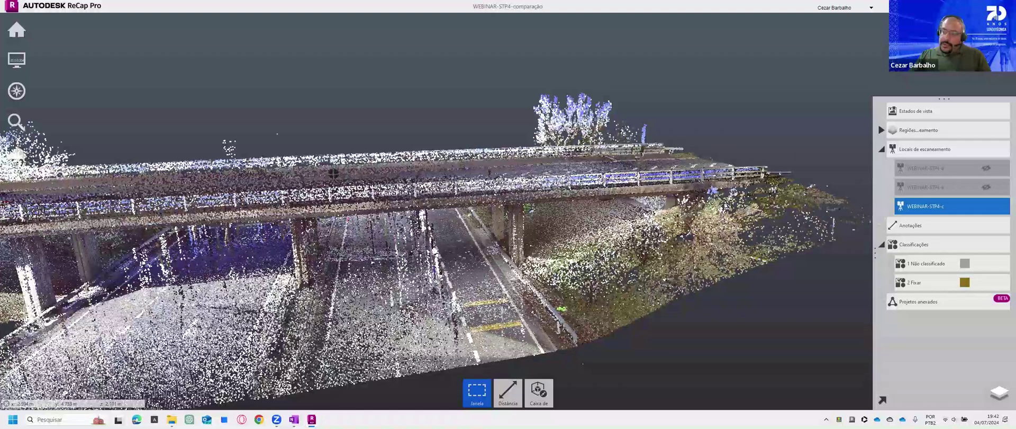
{"action": "middle_click_drag", "start_coordinate": [509, 181], "coordinate": [478, 174], "text": "shift"}
{"action": "middle_click_drag", "start_coordinate": [561, 147], "coordinate": [304, 85], "text": "shift"}
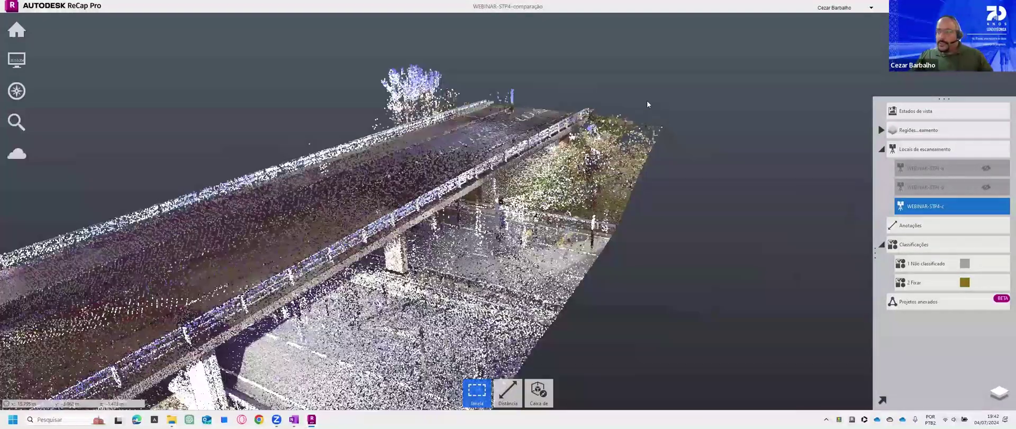
{"action": "scroll", "coordinate": [305, 86], "scroll_direction": "up", "scroll_amount": 3}
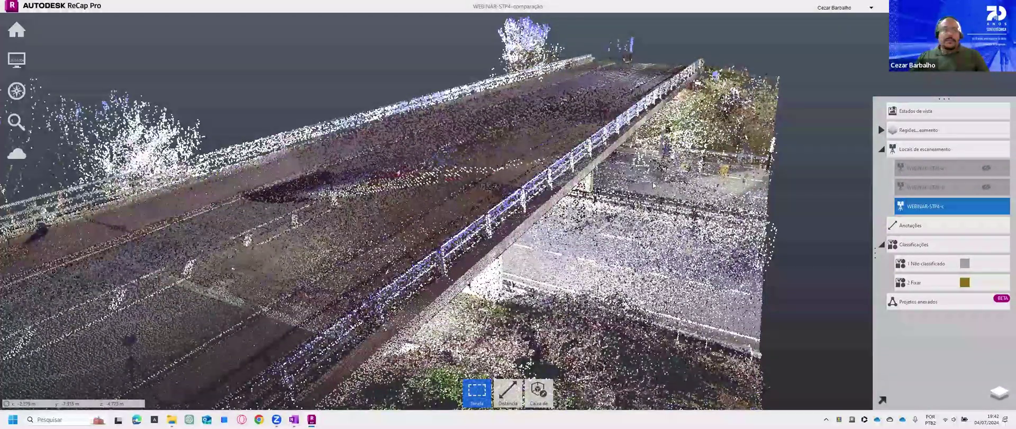
Step: Collapse the project navigator and examine the WEBINAR-STP4-c bridge scan from the side and from above
{"action": "scroll", "coordinate": [389, 214], "scroll_direction": "up", "scroll_amount": 1}
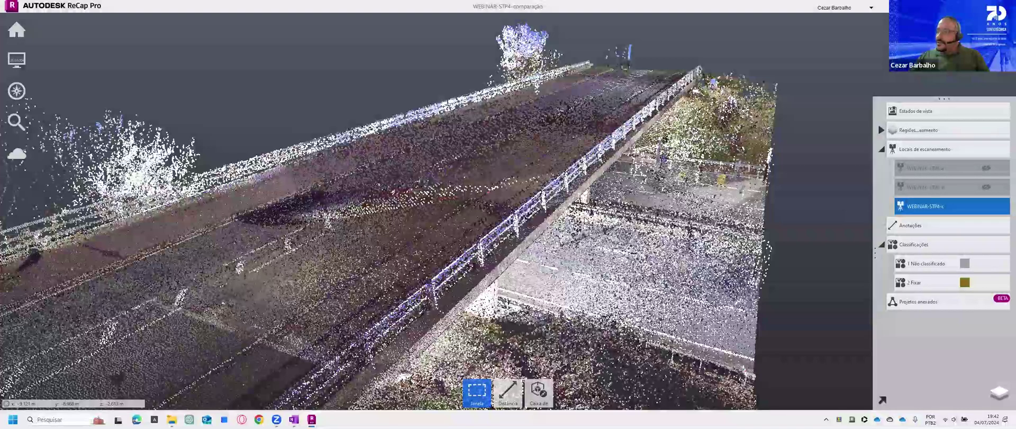
{"action": "middle_click_drag", "start_coordinate": [553, 237], "coordinate": [490, 274]}
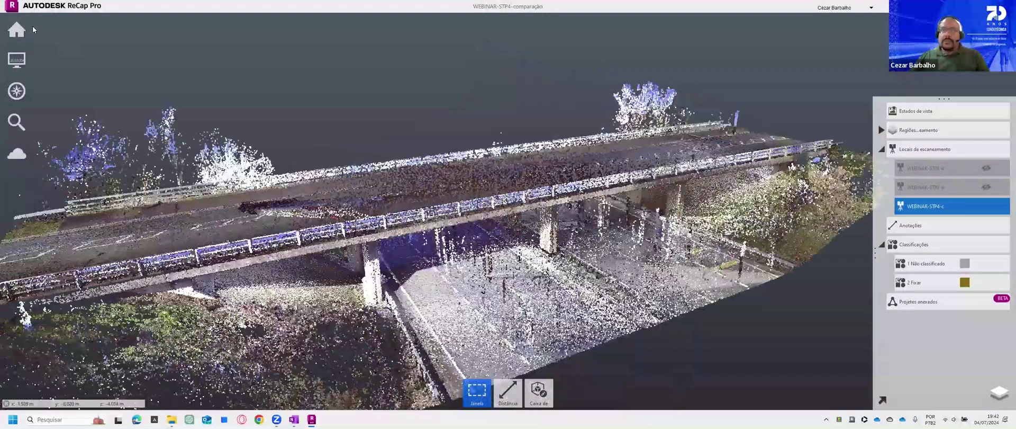
{"action": "mouse_move", "coordinate": [70, 34]}
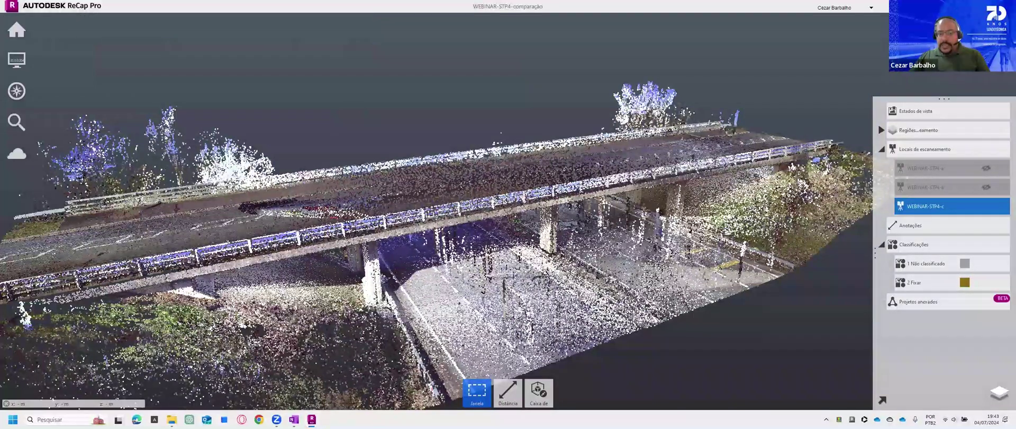
{"action": "left_click", "coordinate": [999, 392]}
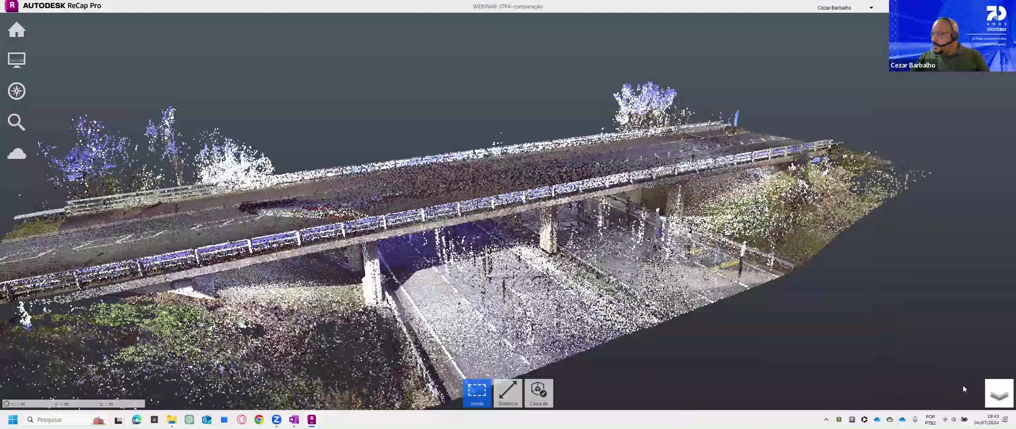
{"action": "middle_click_drag", "start_coordinate": [544, 236], "coordinate": [555, 176], "text": "shift"}
{"action": "middle_click_drag", "start_coordinate": [651, 244], "coordinate": [618, 199], "text": "shift"}
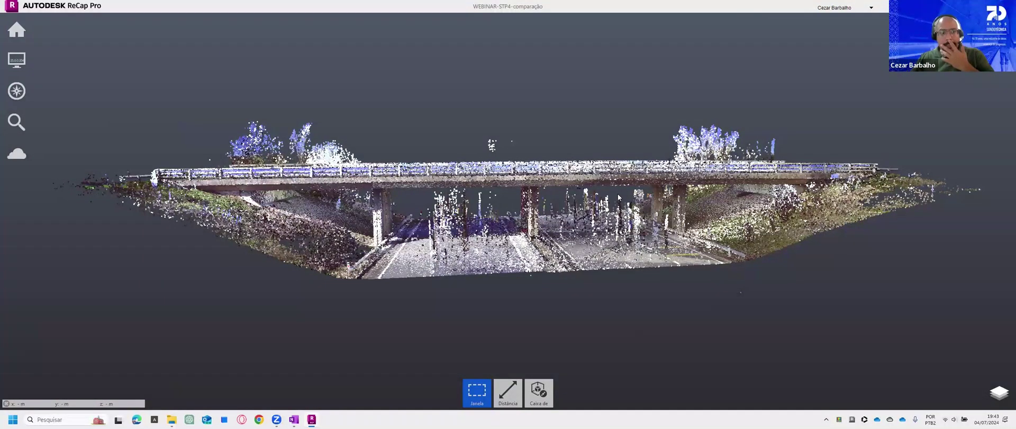
{"action": "middle_click_drag", "start_coordinate": [514, 187], "coordinate": [463, 262], "text": "shift"}
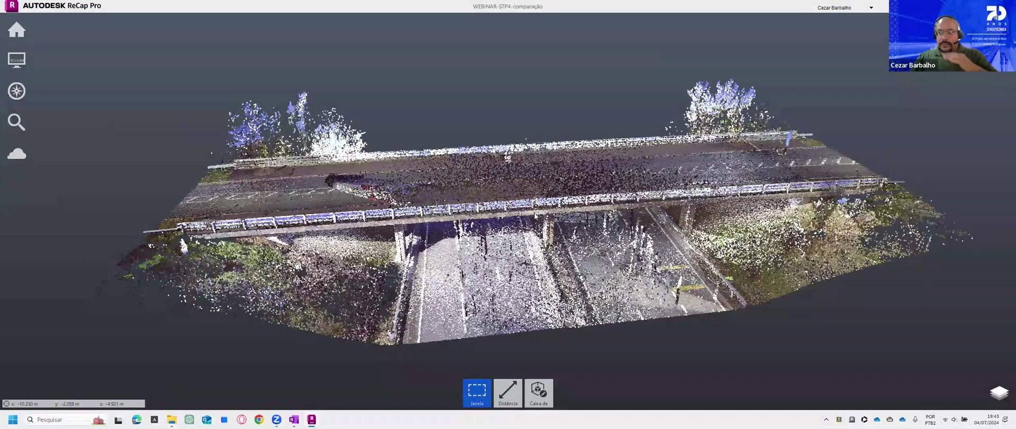
Step: Colour the bridge point cloud by elevation and view the deck and underpass from an oblique angle
{"action": "mouse_move", "coordinate": [18, 68]}
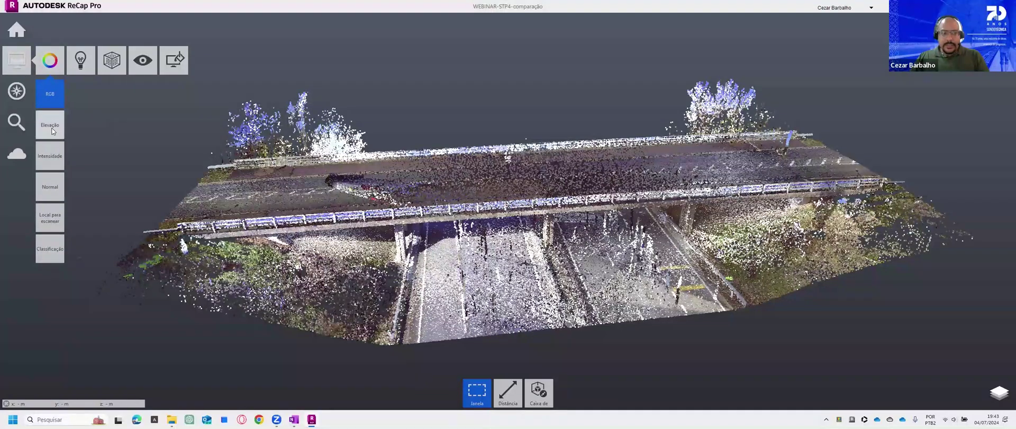
{"action": "left_click", "coordinate": [50, 132]}
{"action": "right_click_drag", "start_coordinate": [514, 312], "coordinate": [543, 289]}
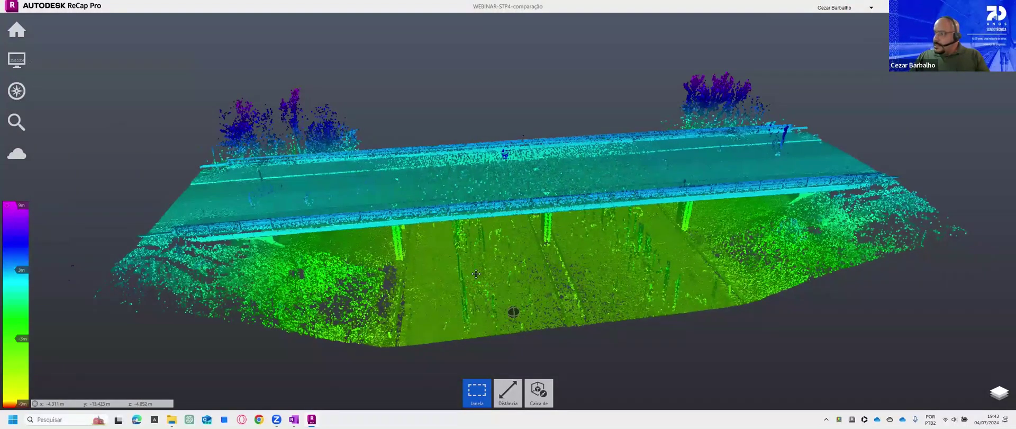
{"action": "right_click_drag", "start_coordinate": [476, 274], "coordinate": [528, 287]}
{"action": "scroll", "coordinate": [519, 300], "scroll_direction": "down", "scroll_amount": 1}
{"action": "scroll", "coordinate": [526, 293], "scroll_direction": "up", "scroll_amount": 1}
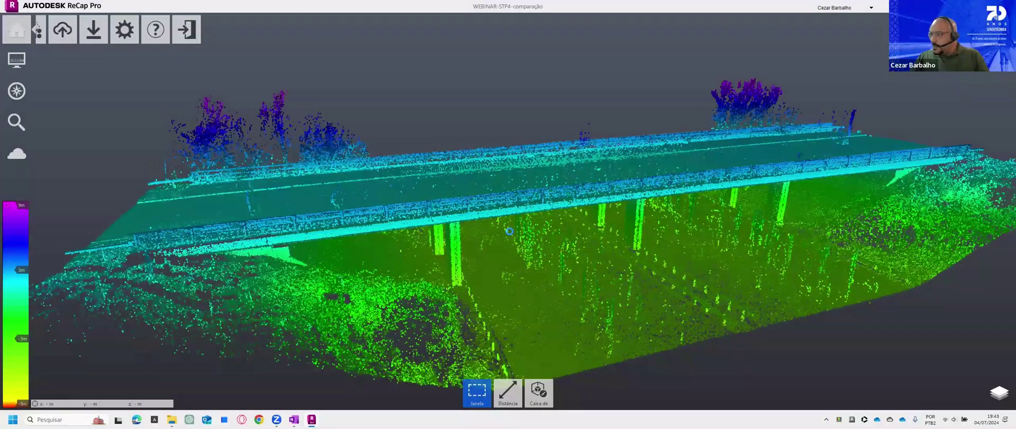
Step: Open the project WEBINAR-STP5.rcp from the RCP folder and continue with the download of its project files
{"action": "scroll", "coordinate": [308, 180], "scroll_direction": "down", "scroll_amount": 10}
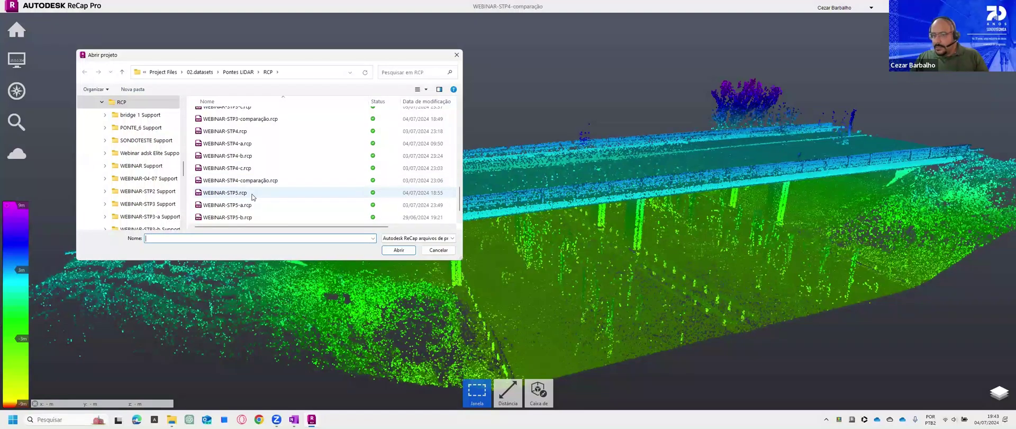
{"action": "left_click", "coordinate": [252, 194]}
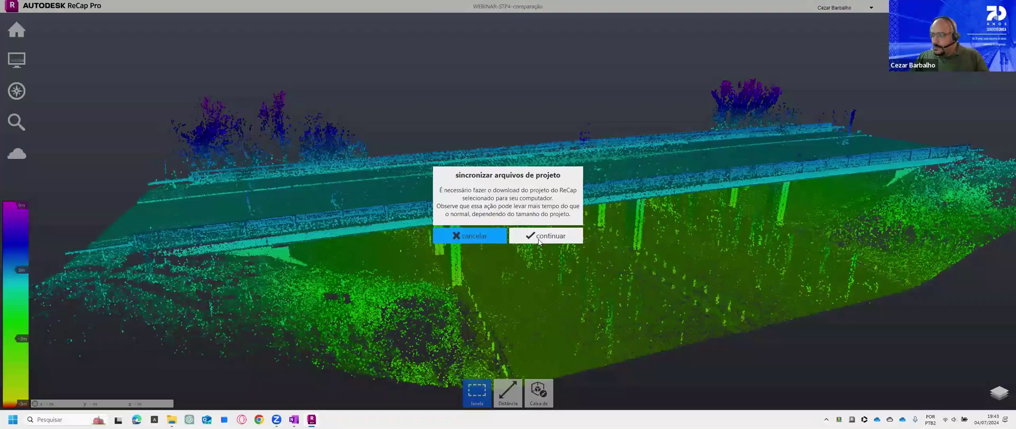
{"action": "left_click", "coordinate": [538, 239]}
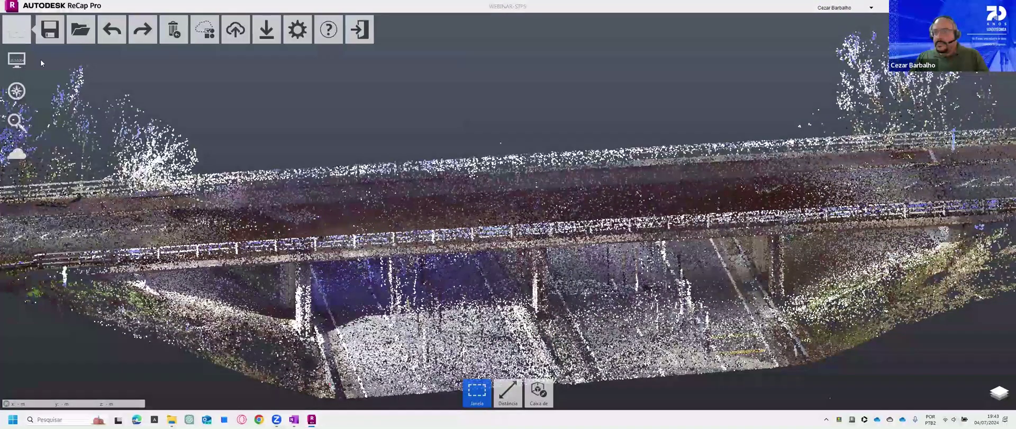
Step: Colour the WEBINAR-STP5 point cloud by elevation and examine the bridge from the side and from above
{"action": "mouse_move", "coordinate": [48, 62]}
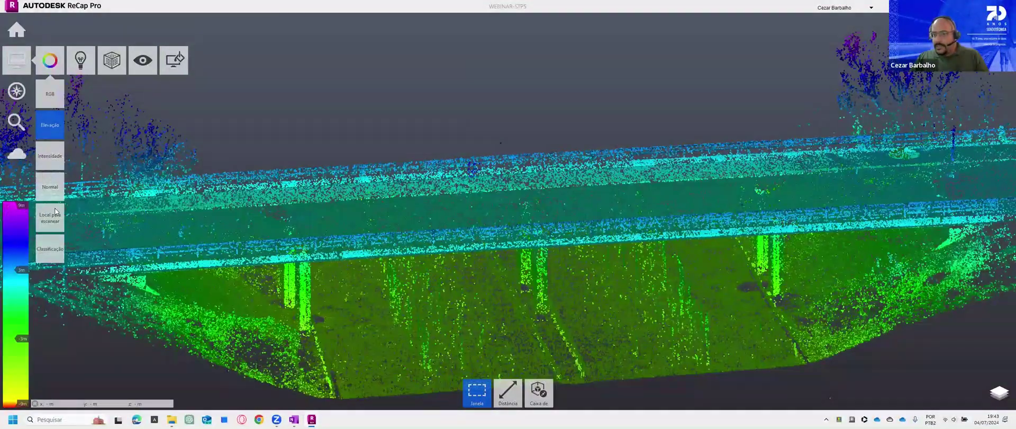
{"action": "left_click", "coordinate": [23, 215]}
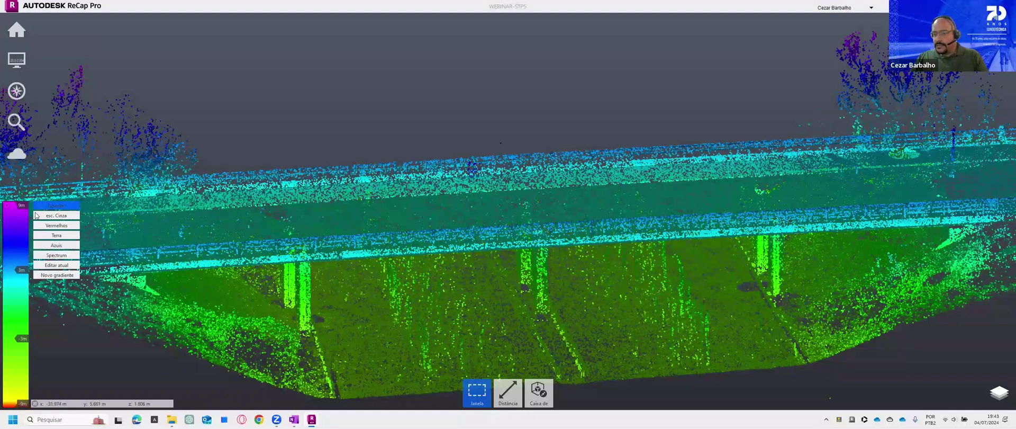
{"action": "left_click_drag", "start_coordinate": [500, 252], "coordinate": [479, 249]}
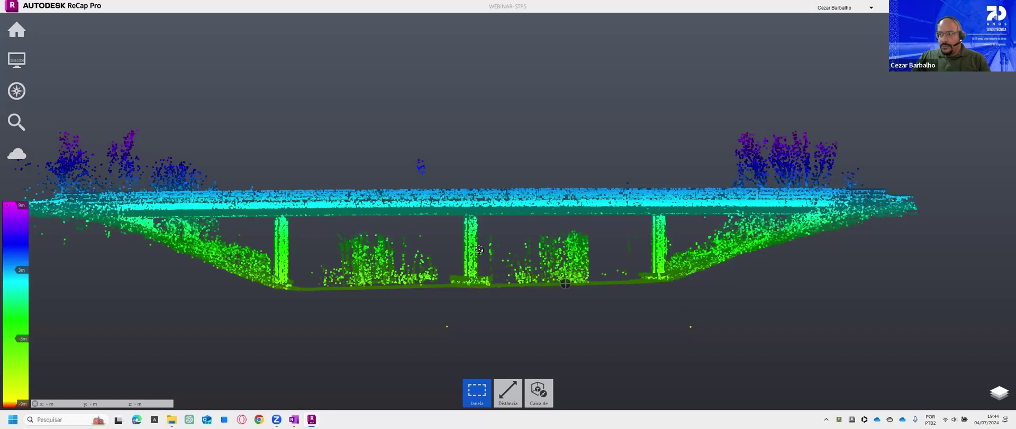
{"action": "left_click_drag", "start_coordinate": [479, 249], "coordinate": [480, 255]}
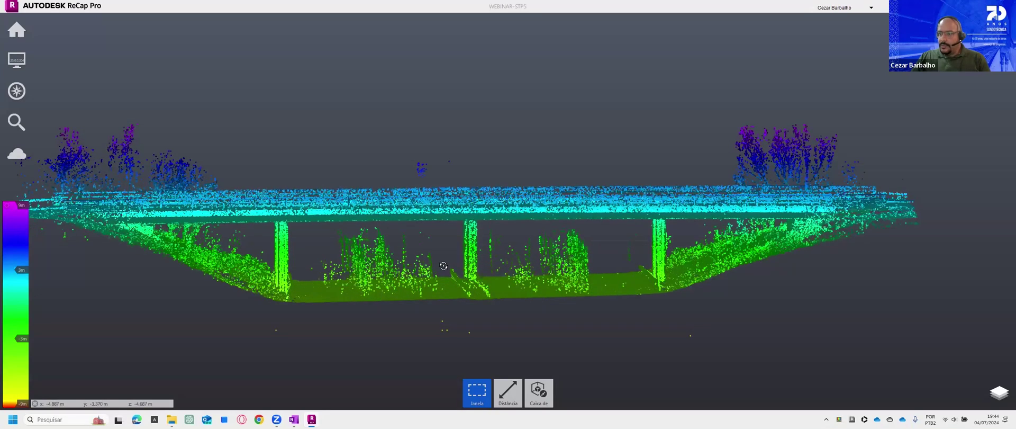
{"action": "left_click_drag", "start_coordinate": [329, 189], "coordinate": [306, 247]}
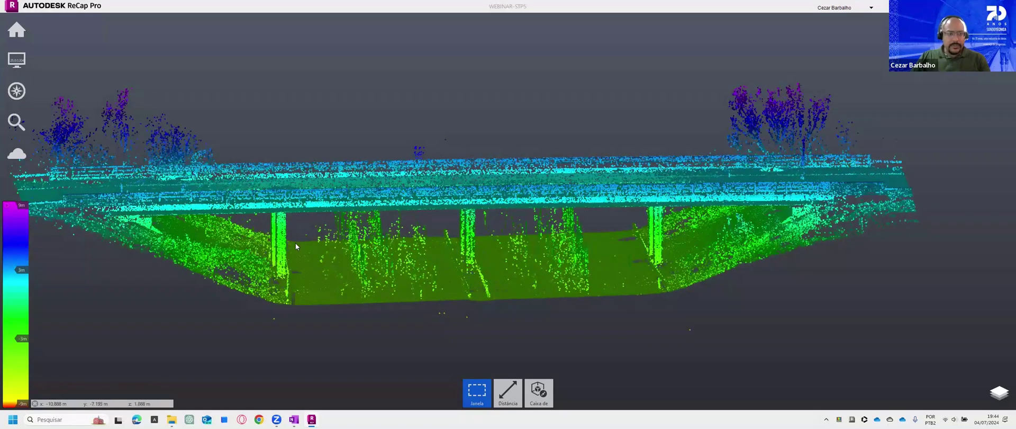
{"action": "middle_click_drag", "start_coordinate": [386, 258], "coordinate": [460, 272]}
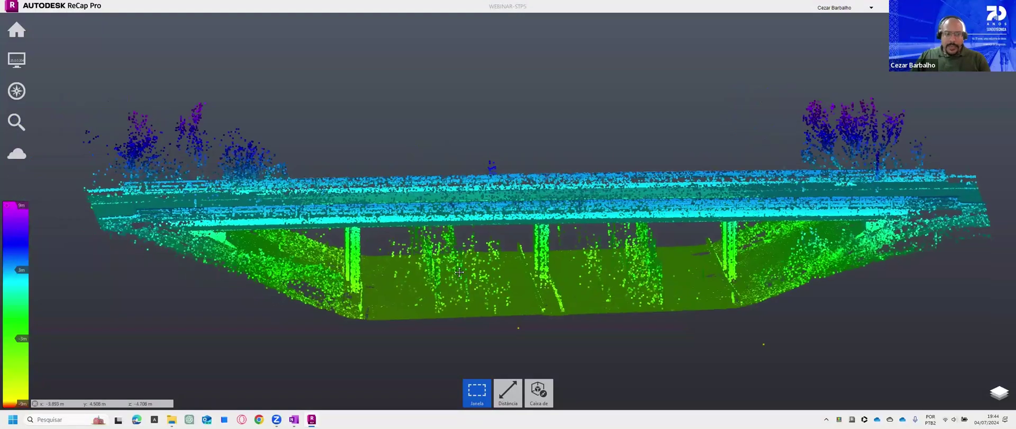
{"action": "scroll", "coordinate": [458, 270], "scroll_direction": "up", "scroll_amount": 2}
{"action": "left_click_drag", "start_coordinate": [458, 270], "coordinate": [462, 305]}
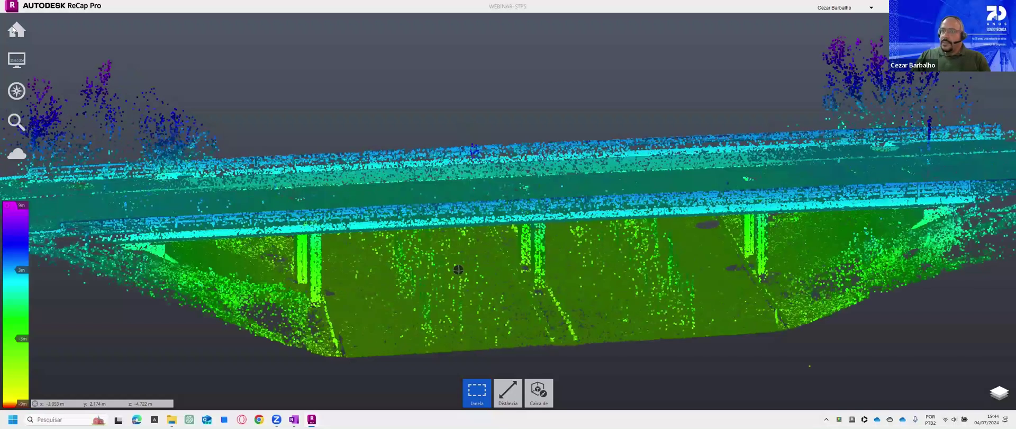
Step: Turn off the perspective display and view the whole bridge straight from the side
{"action": "mouse_move", "coordinate": [147, 63]}
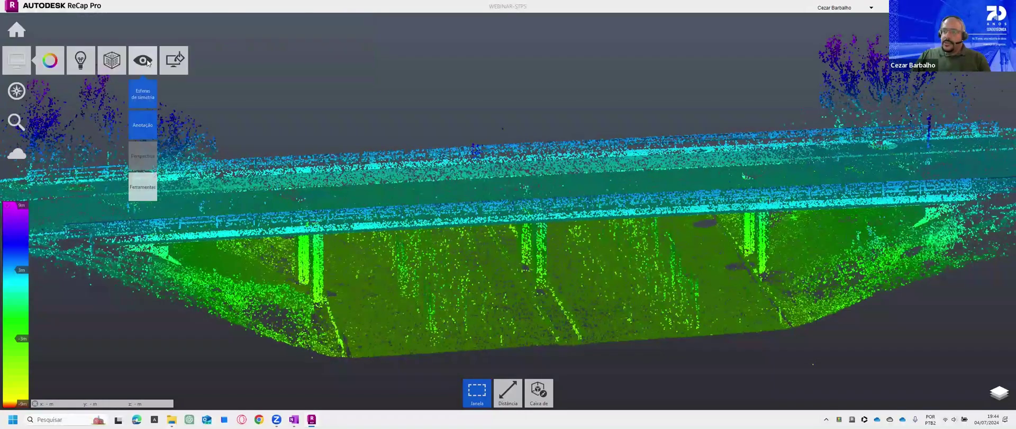
{"action": "left_click_drag", "start_coordinate": [527, 264], "coordinate": [470, 229]}
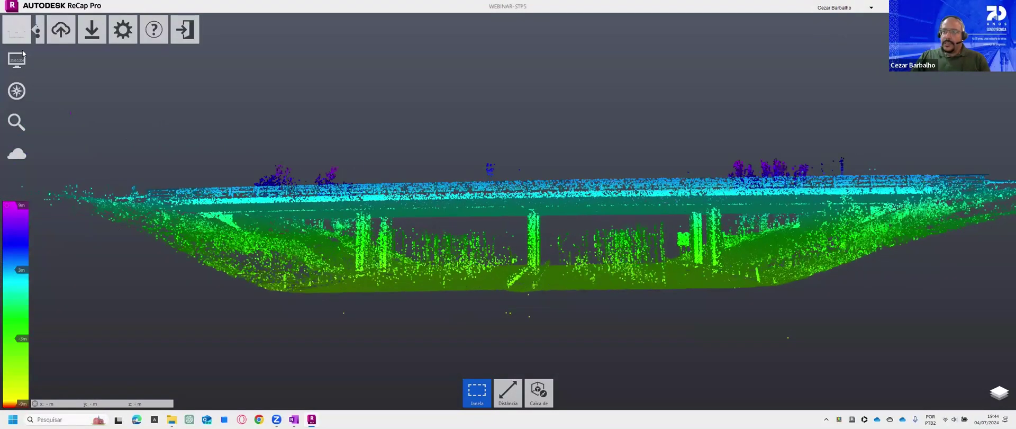
{"action": "mouse_move", "coordinate": [21, 57]}
{"action": "mouse_move", "coordinate": [131, 64]}
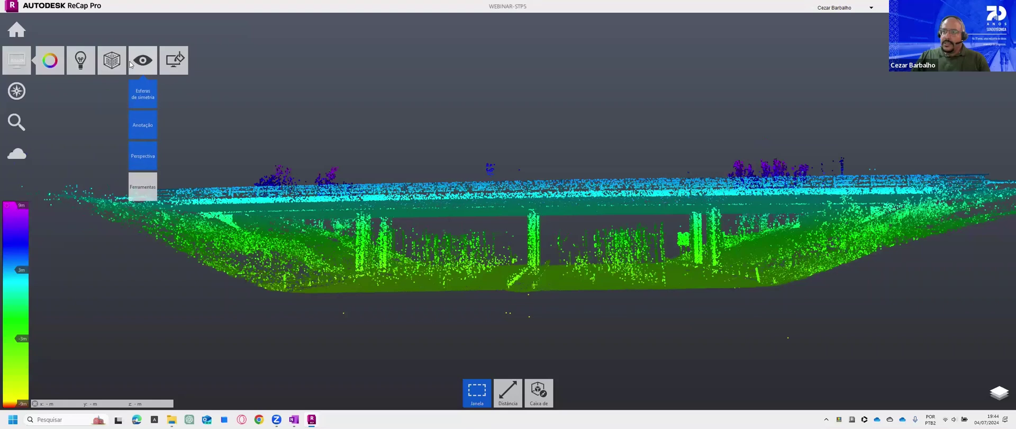
{"action": "left_click", "coordinate": [149, 165]}
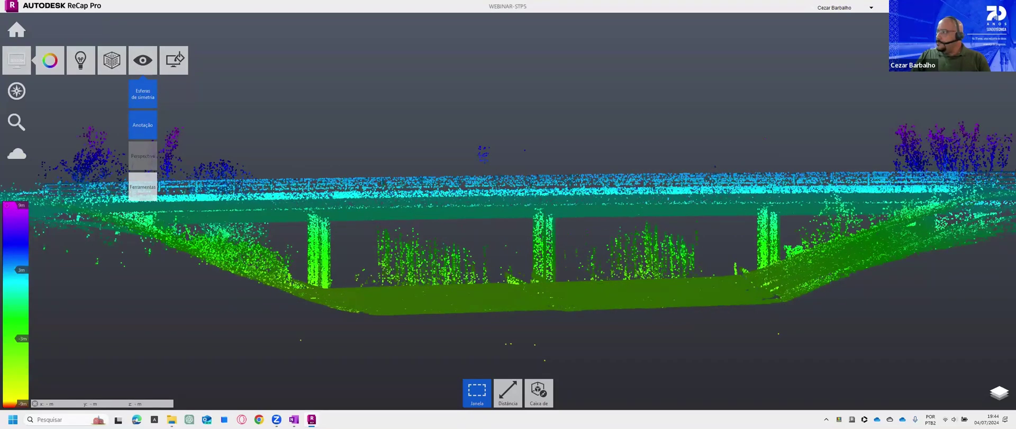
{"action": "scroll", "coordinate": [476, 217], "scroll_direction": "down", "scroll_amount": 5}
{"action": "scroll", "coordinate": [476, 217], "scroll_direction": "up", "scroll_amount": 5}
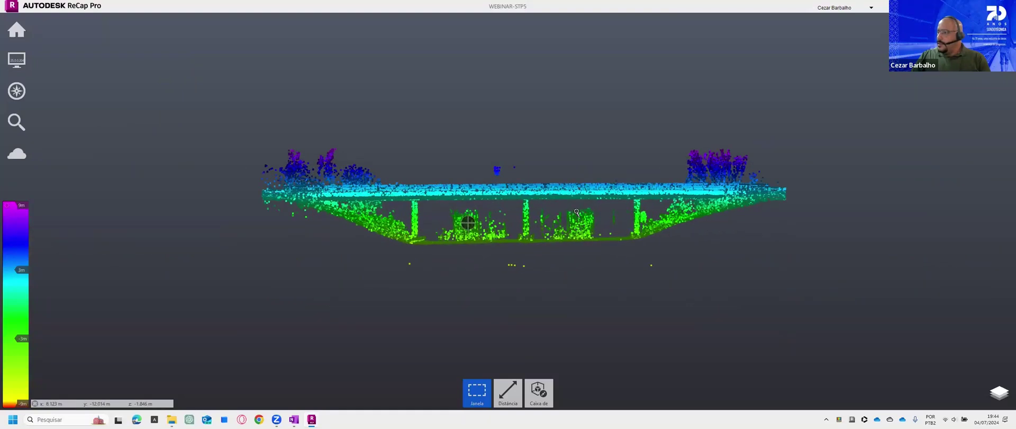
{"action": "middle_click_drag", "start_coordinate": [648, 196], "coordinate": [581, 196]}
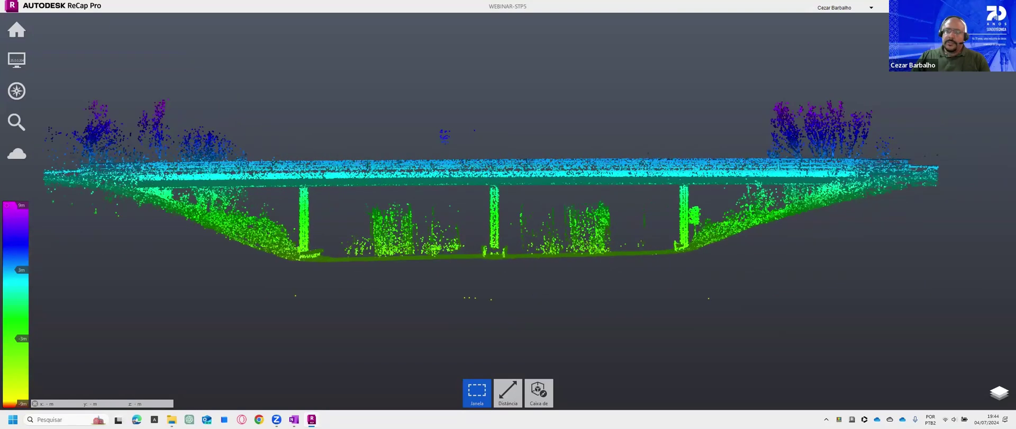
Step: Create a new elevation gradient named NIVEL-PROJETO and set its colour transition to banded with 32 colours
{"action": "left_click", "coordinate": [6, 209]}
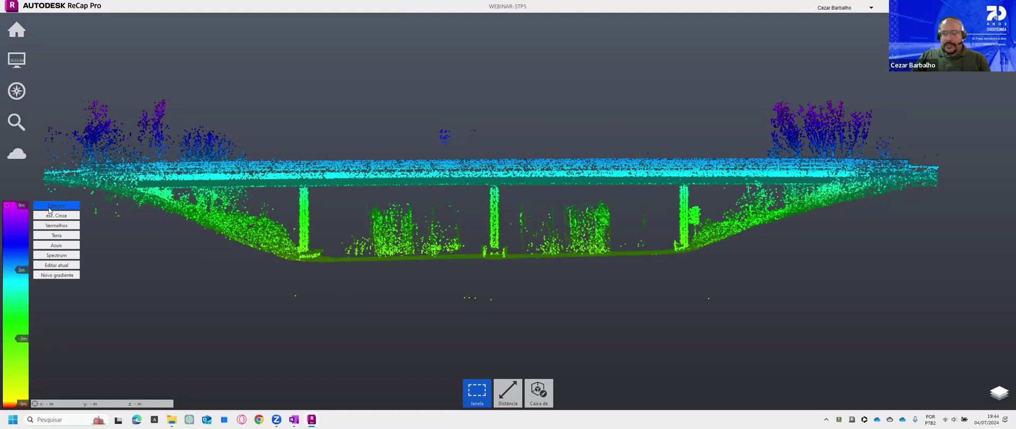
{"action": "left_click", "coordinate": [57, 274]}
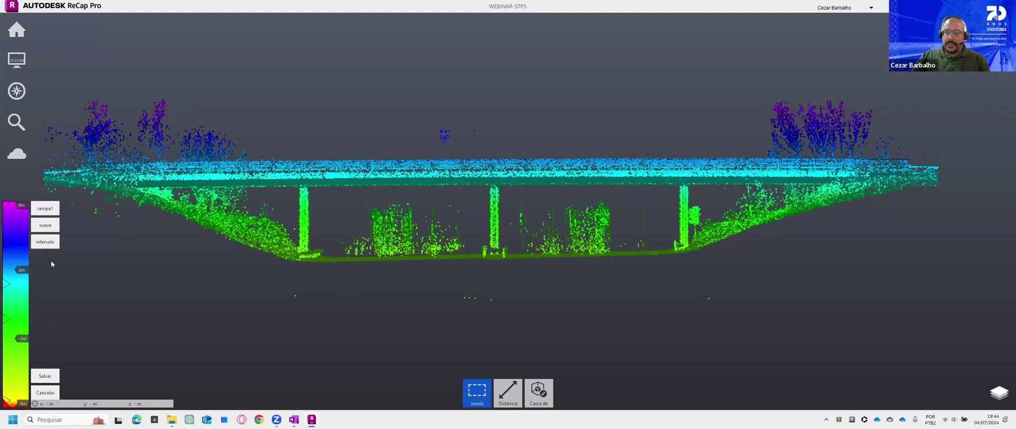
{"action": "mouse_move", "coordinate": [45, 211]}
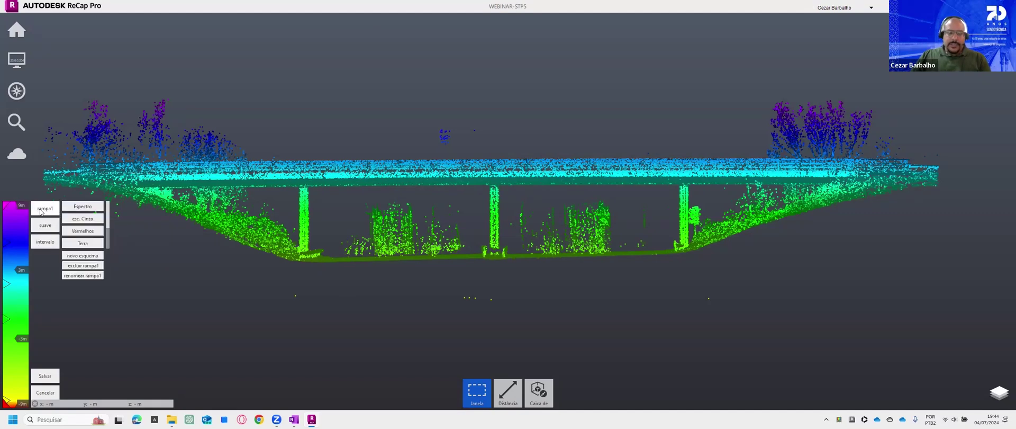
{"action": "left_click", "coordinate": [88, 277]}
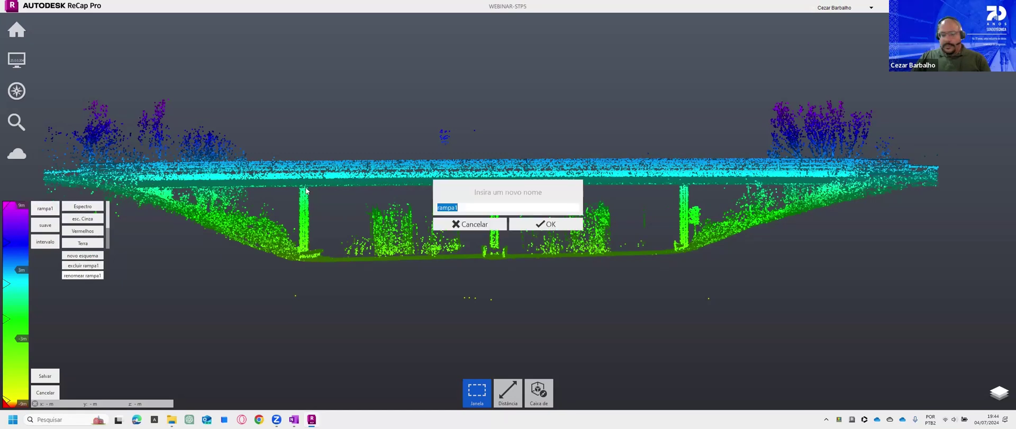
{"action": "key", "text": "Caps_Lock"}
{"action": "key", "text": "Caps_Lock"}
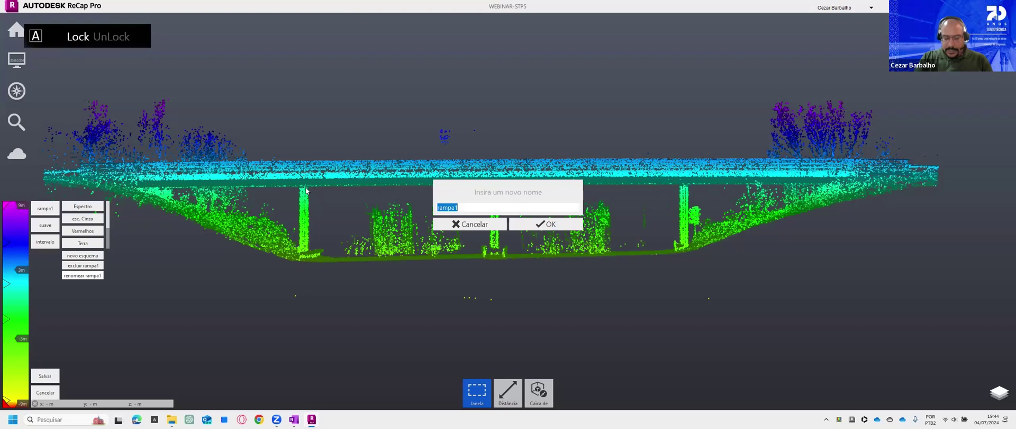
{"action": "type", "text": "NIVEL"}
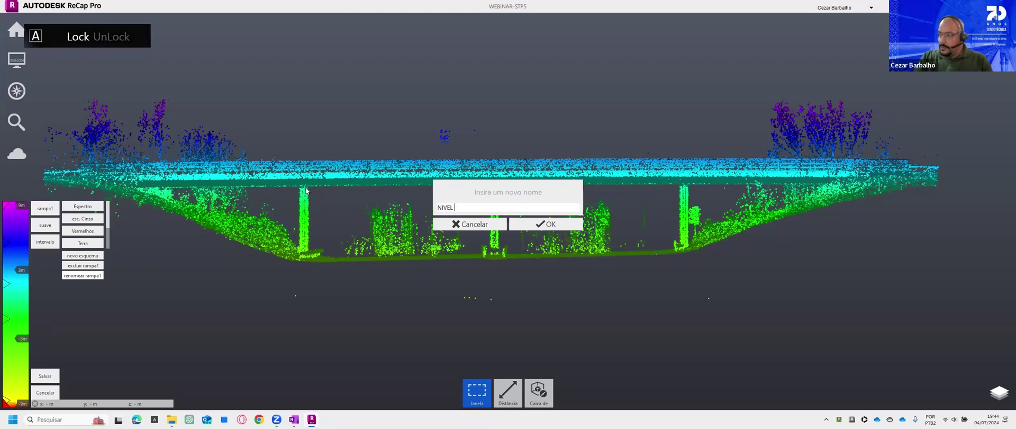
{"action": "type", "text": "-PROJETO"}
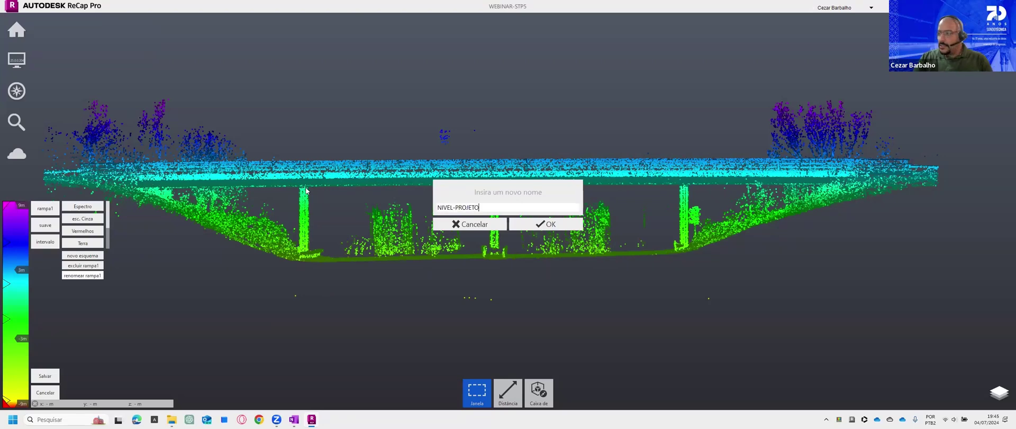
{"action": "left_click", "coordinate": [565, 224]}
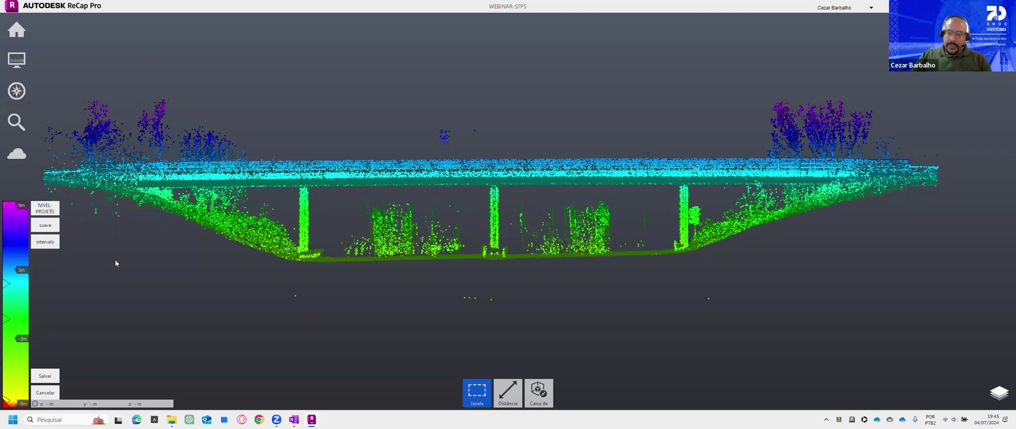
{"action": "left_click", "coordinate": [38, 229]}
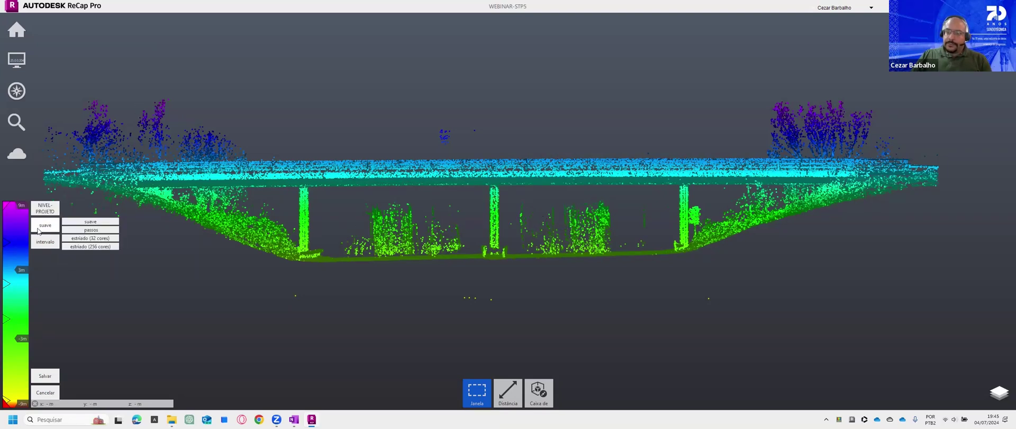
{"action": "left_click", "coordinate": [87, 239]}
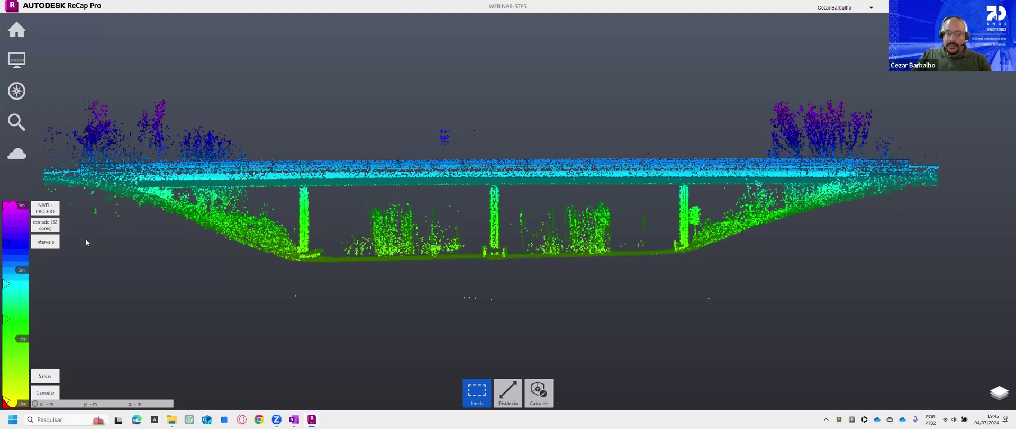
Step: Change the colour transition of the NIVEL-PROJETO elevation scheme to passos
{"action": "left_click", "coordinate": [45, 207]}
{"action": "left_click", "coordinate": [50, 225]}
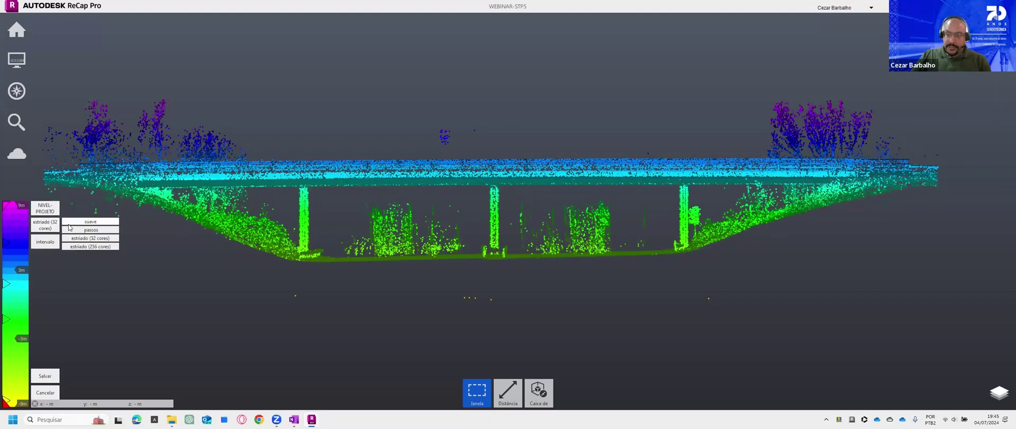
{"action": "left_click", "coordinate": [88, 231]}
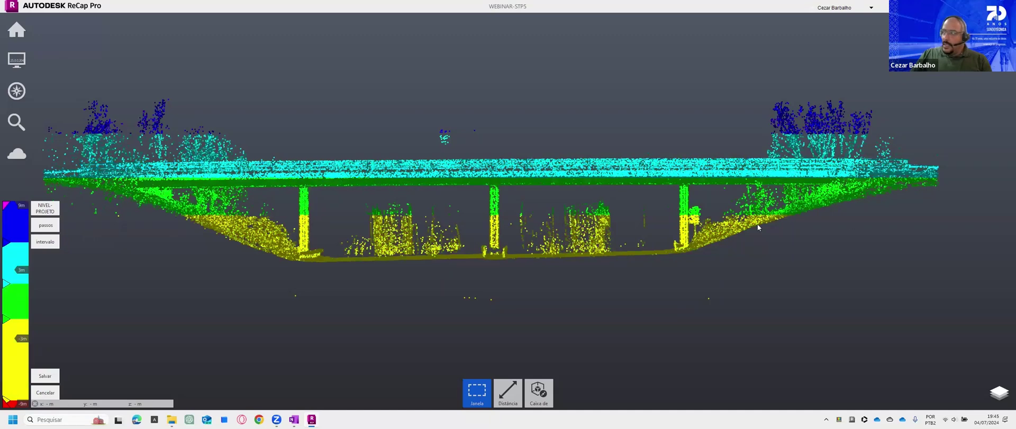
{"action": "left_click", "coordinate": [45, 208]}
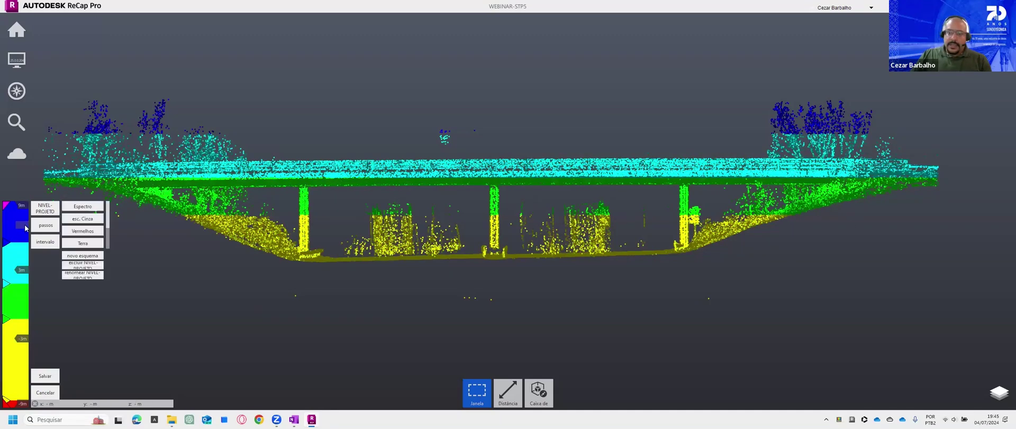
{"action": "left_click", "coordinate": [45, 246]}
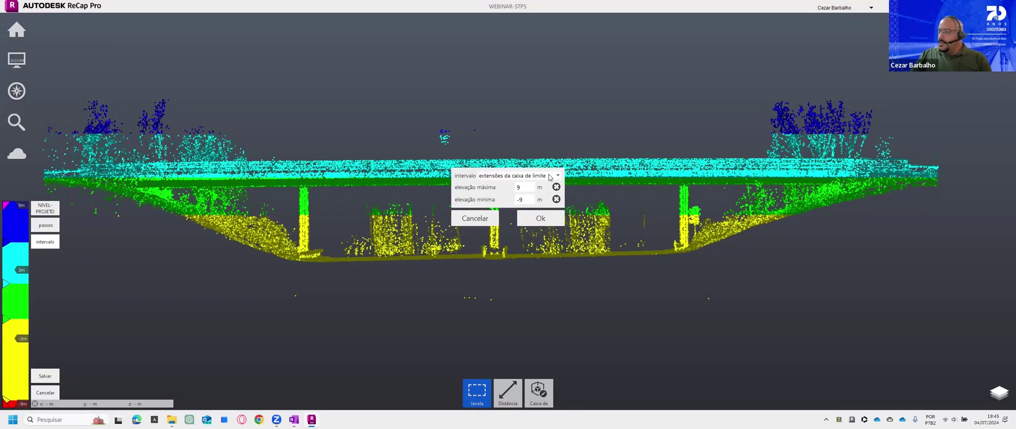
{"action": "left_click", "coordinate": [520, 214]}
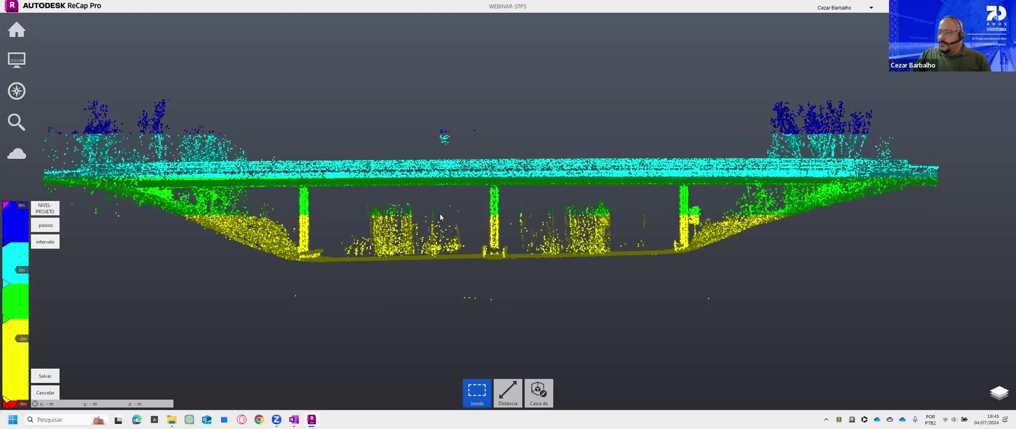
Step: Switch the elevation range to intervalo personalizado and pick a treetop point for the maximum elevation, 7.689 m
{"action": "left_click", "coordinate": [45, 241]}
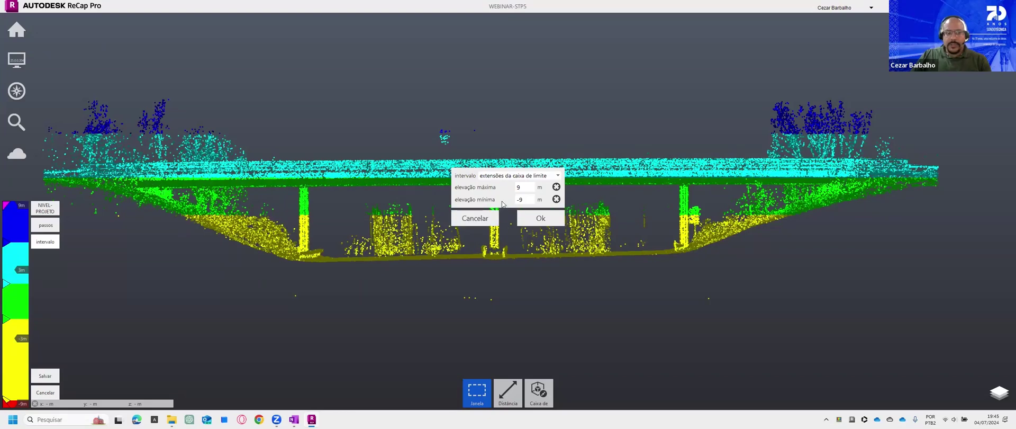
{"action": "left_click", "coordinate": [558, 177]}
{"action": "left_click", "coordinate": [532, 188]}
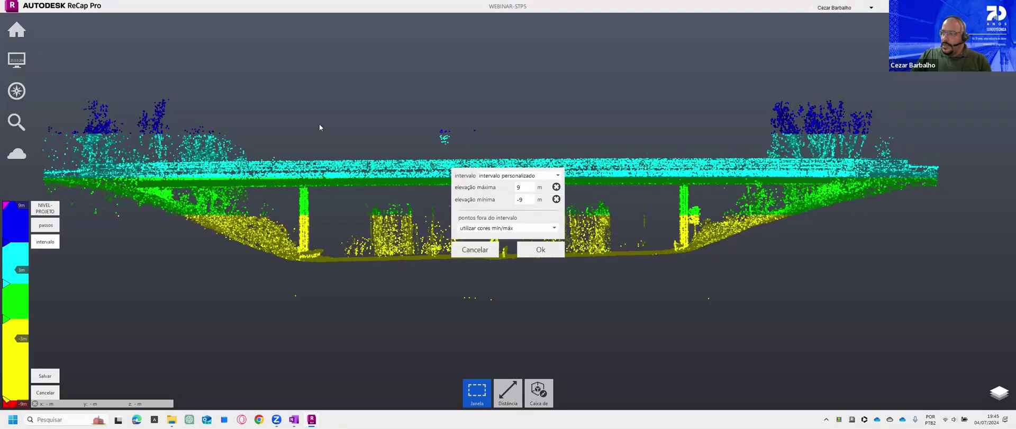
{"action": "left_click", "coordinate": [556, 187]}
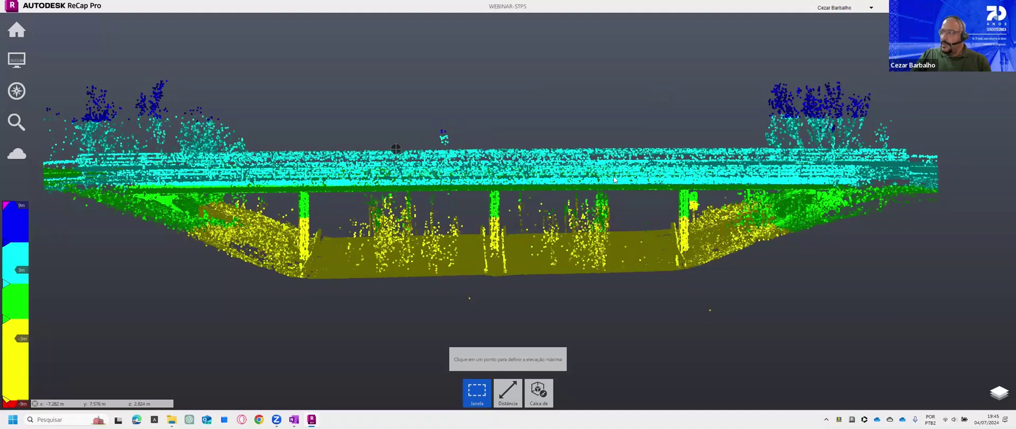
{"action": "left_click_drag", "start_coordinate": [658, 93], "coordinate": [663, 141]}
{"action": "left_click", "coordinate": [651, 142]}
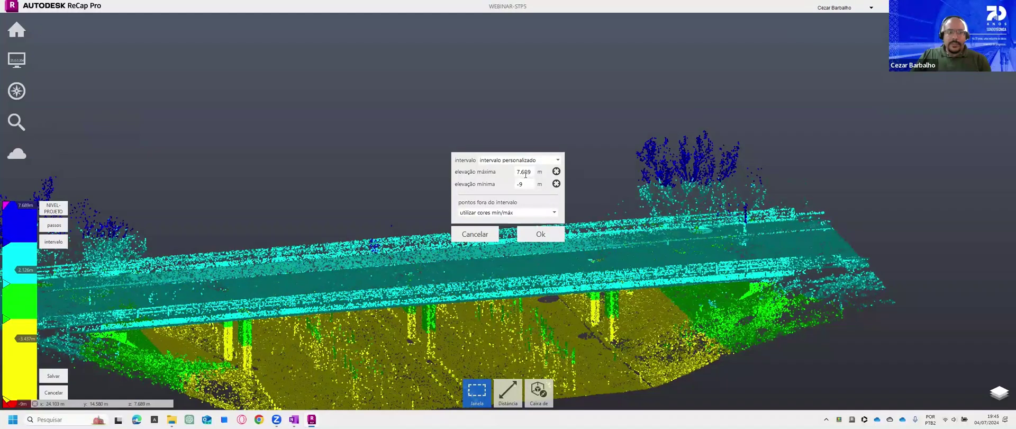
Step: Pick a ground point under the bridge for the minimum elevation, -5.101 m, and apply the range with min/max colours outside it
{"action": "left_click", "coordinate": [556, 183]}
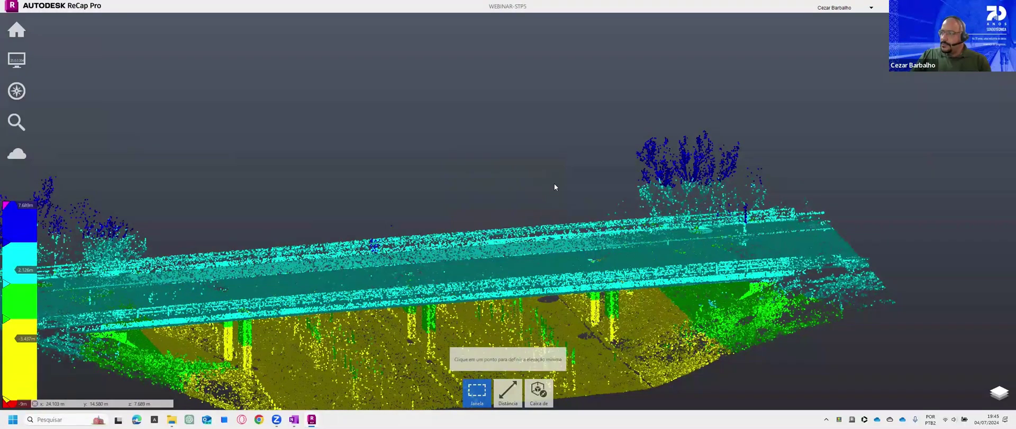
{"action": "mouse_move", "coordinate": [422, 287]}
{"action": "middle_mouse_down", "text": "shift"}
{"action": "mouse_move", "coordinate": [440, 201]}
{"action": "mouse_move", "coordinate": [409, 291]}
{"action": "middle_mouse_up", "text": "shift"}
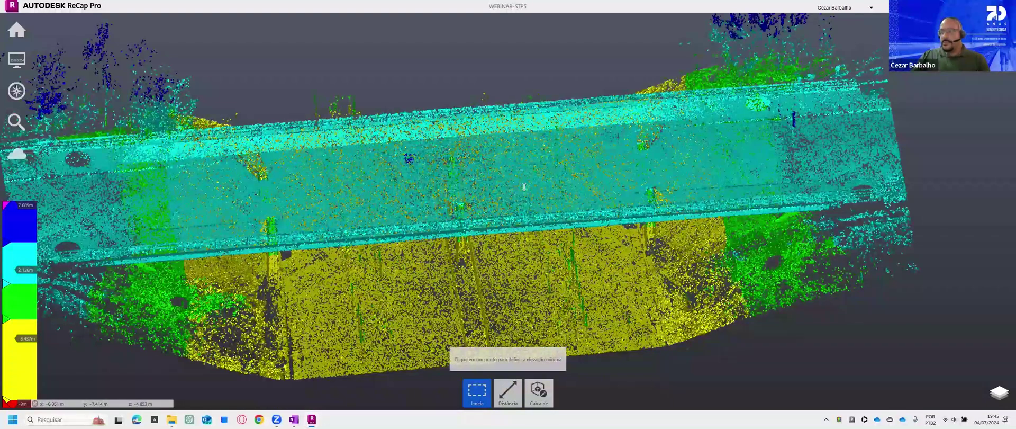
{"action": "left_click", "coordinate": [451, 136]}
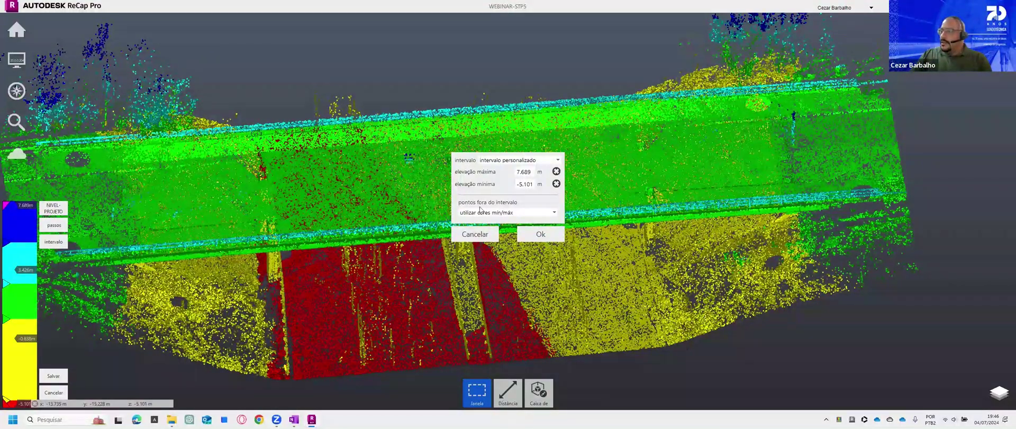
{"action": "left_click", "coordinate": [555, 213]}
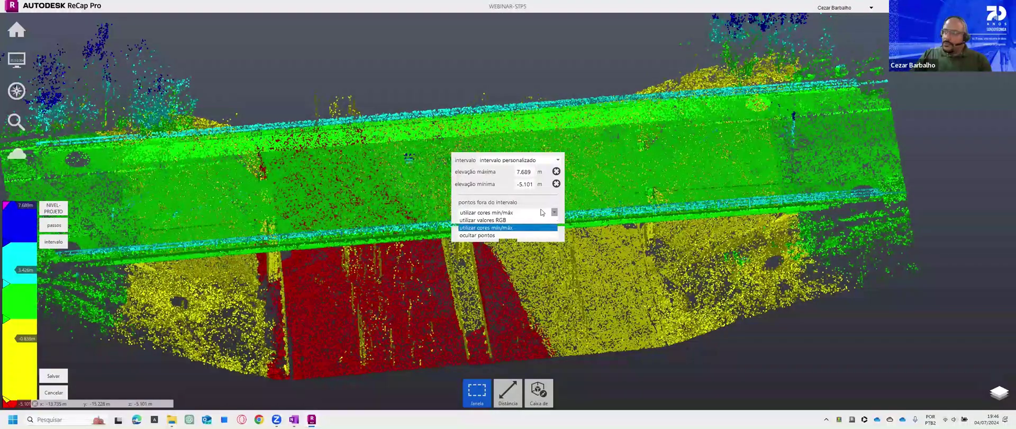
{"action": "left_click", "coordinate": [537, 201]}
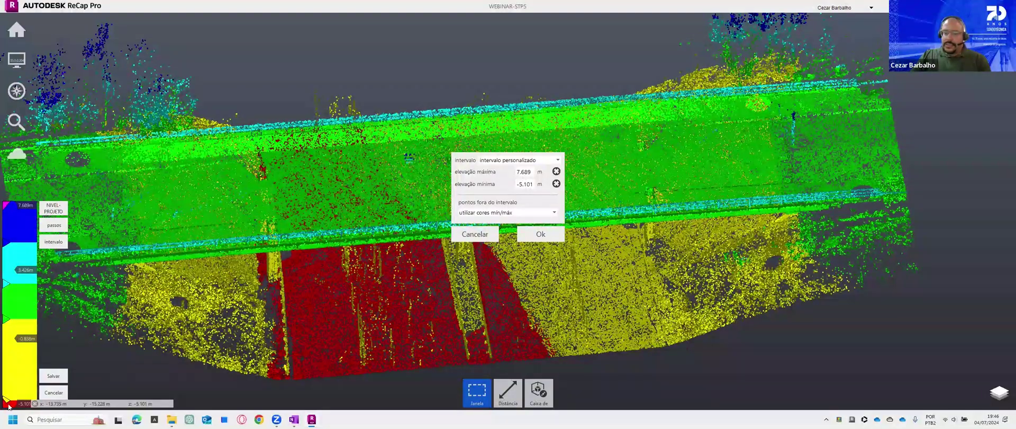
{"action": "left_click", "coordinate": [540, 234]}
Step: Reopen the elevation colour scale for editing and remove its dark blue colour stop
{"action": "mouse_move", "coordinate": [54, 225]}
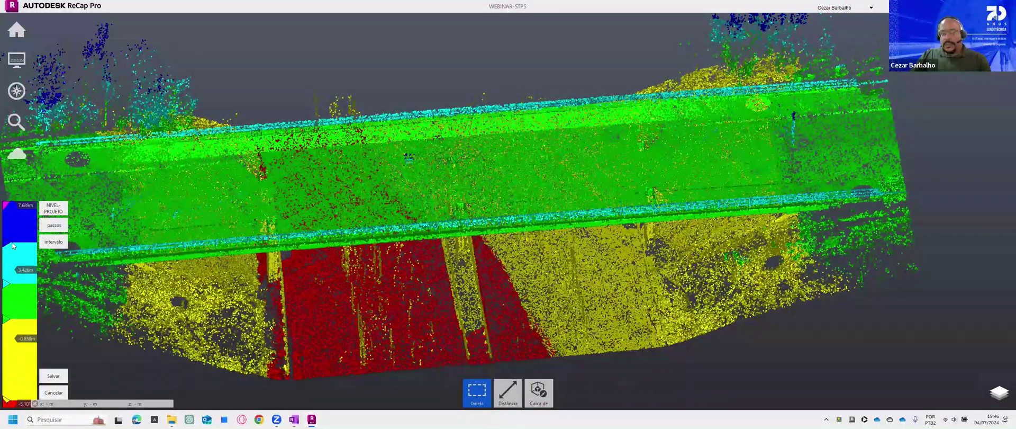
{"action": "left_click", "coordinate": [556, 264]}
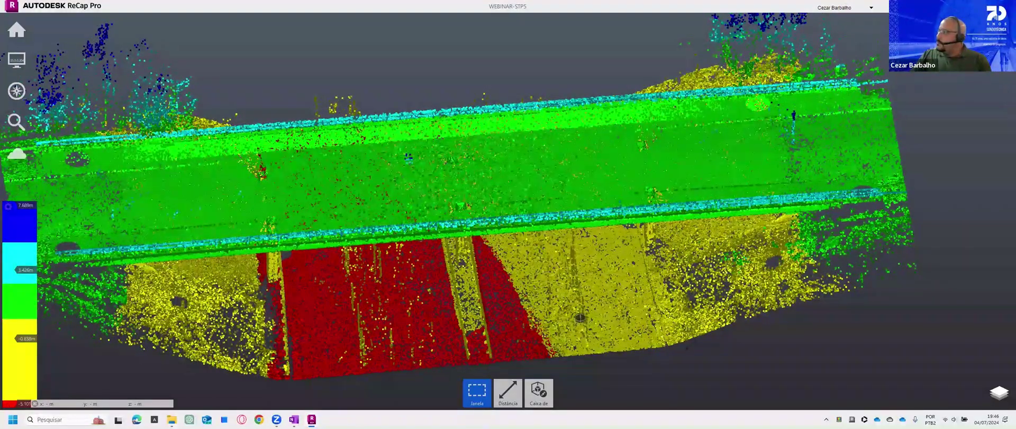
{"action": "middle_click_drag", "start_coordinate": [556, 263], "coordinate": [553, 195]}
{"action": "scroll", "coordinate": [536, 159], "scroll_direction": "down", "scroll_amount": 5}
{"action": "scroll", "coordinate": [575, 188], "scroll_direction": "up", "scroll_amount": 4}
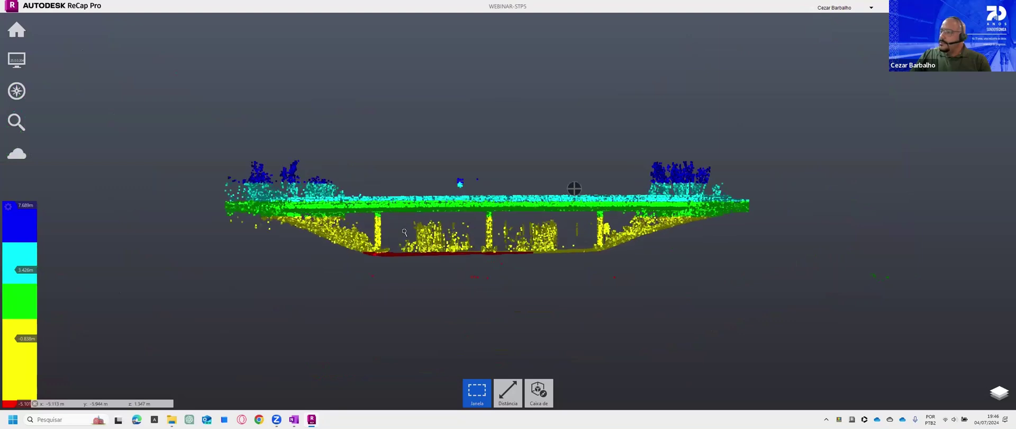
{"action": "scroll", "coordinate": [474, 231], "scroll_direction": "up", "scroll_amount": 3}
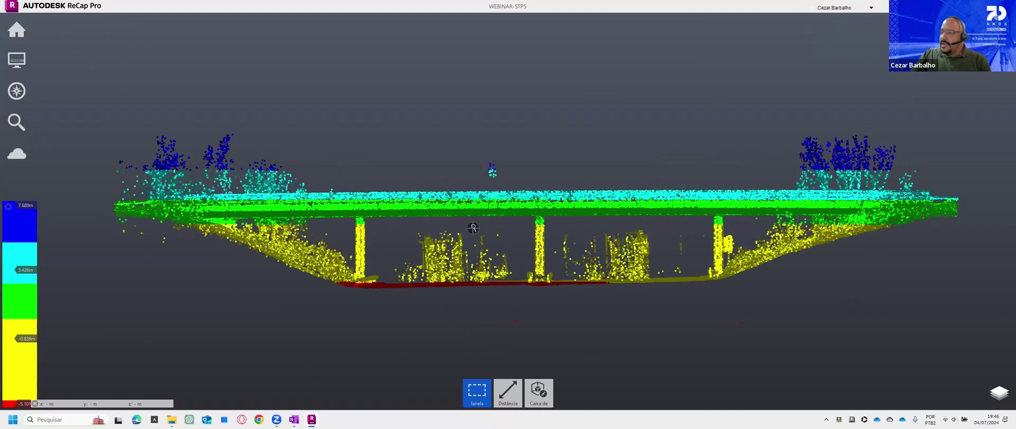
{"action": "left_click", "coordinate": [8, 206]}
{"action": "left_click", "coordinate": [73, 274]}
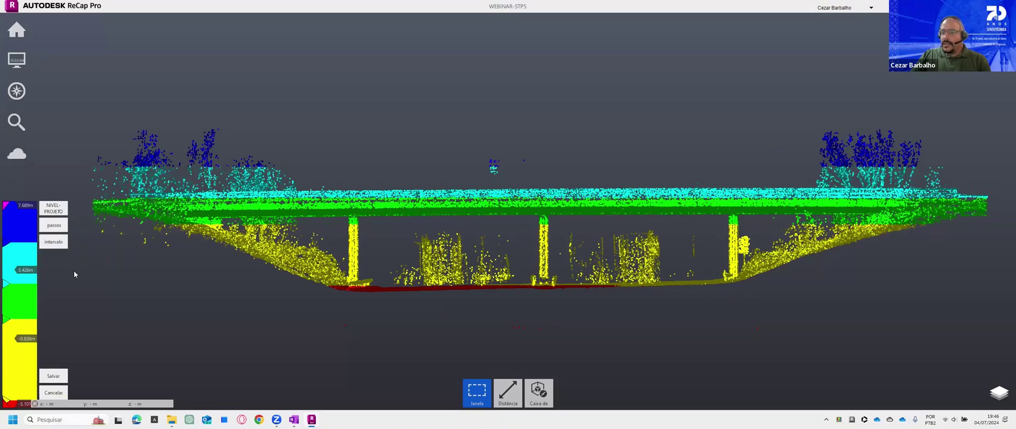
{"action": "left_click", "coordinate": [7, 249]}
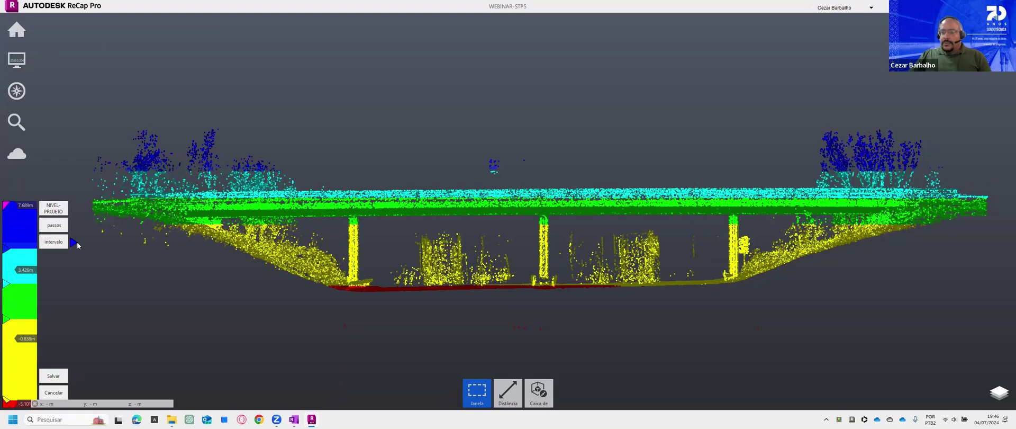
{"action": "left_click_drag", "start_coordinate": [7, 248], "coordinate": [162, 236]}
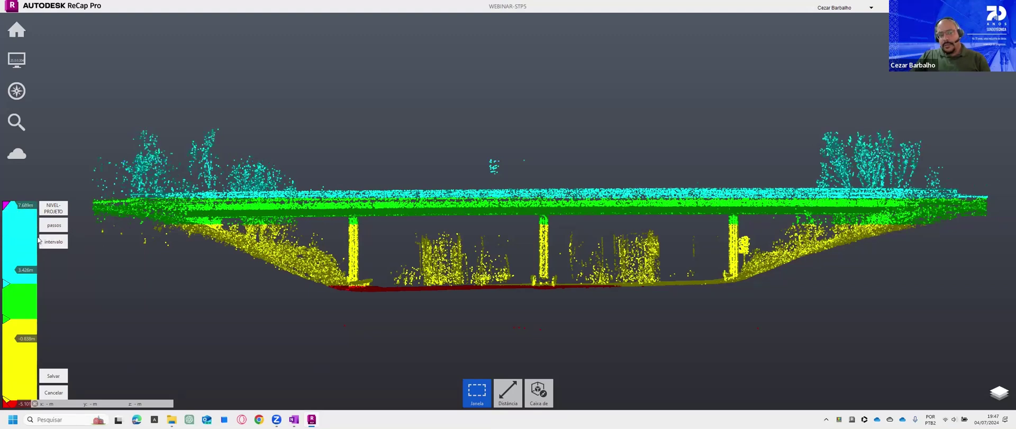
Step: Try a new colour stop at 6 m recoloured to blue and remove it from the elevation scale
{"action": "left_click", "coordinate": [7, 237]}
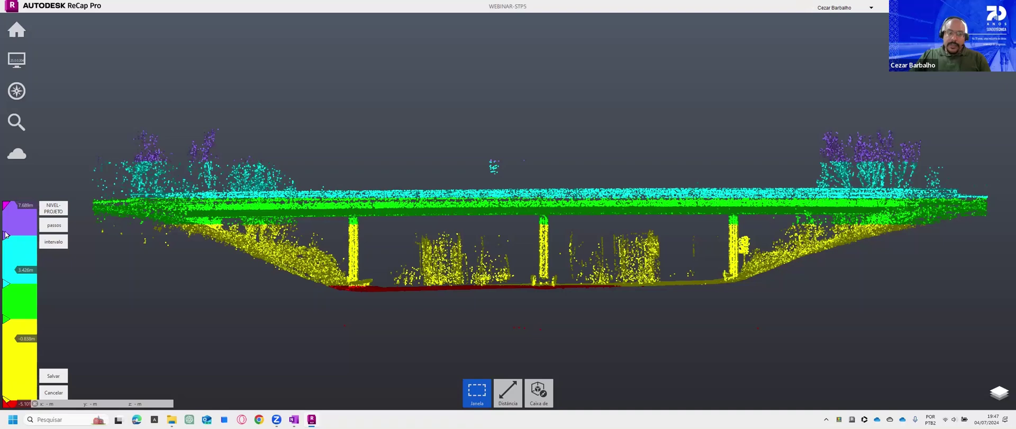
{"action": "double_click", "coordinate": [6, 236]}
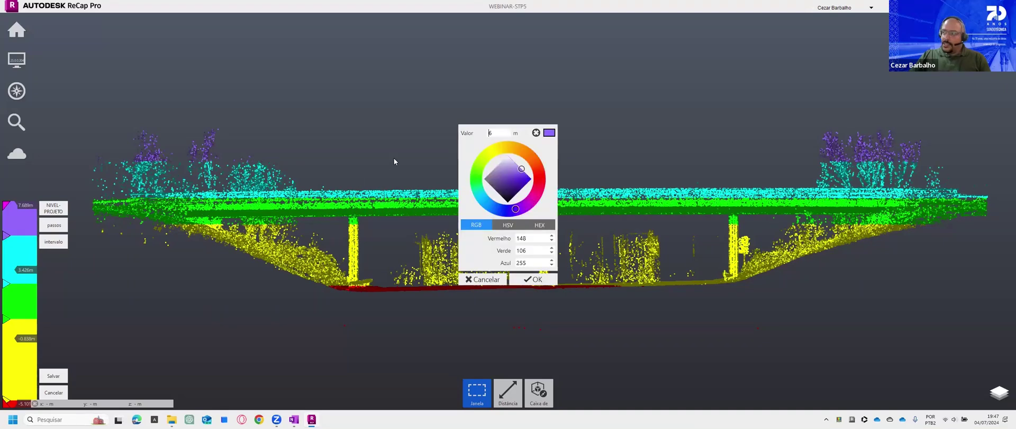
{"action": "left_click_drag", "start_coordinate": [516, 212], "coordinate": [511, 209]}
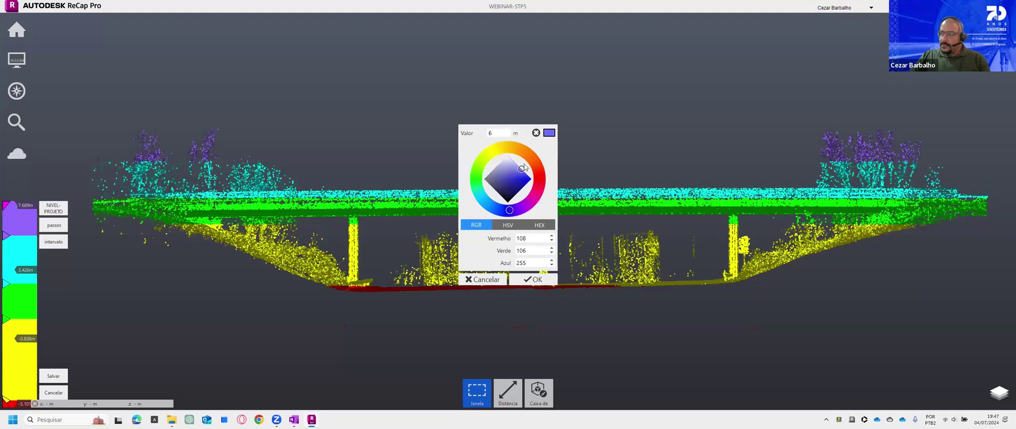
{"action": "left_click", "coordinate": [530, 179]}
{"action": "left_click", "coordinate": [530, 280]}
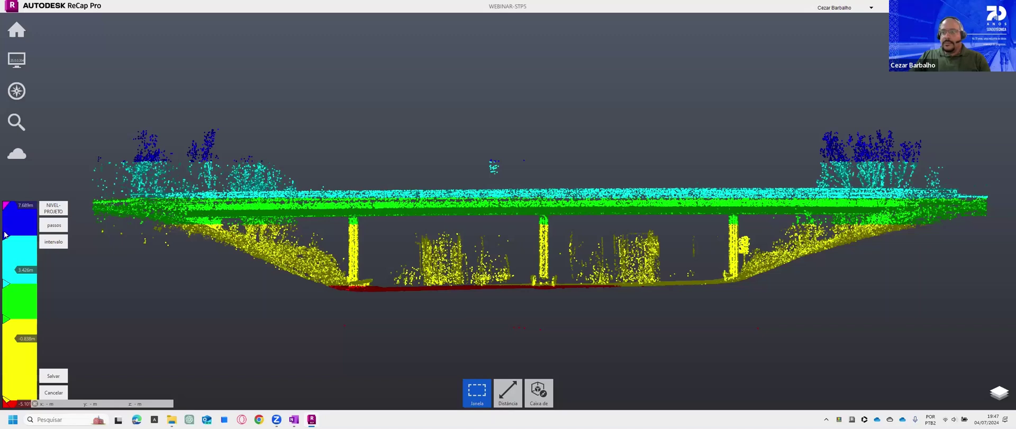
{"action": "left_click_drag", "start_coordinate": [56, 234], "coordinate": [151, 252]}
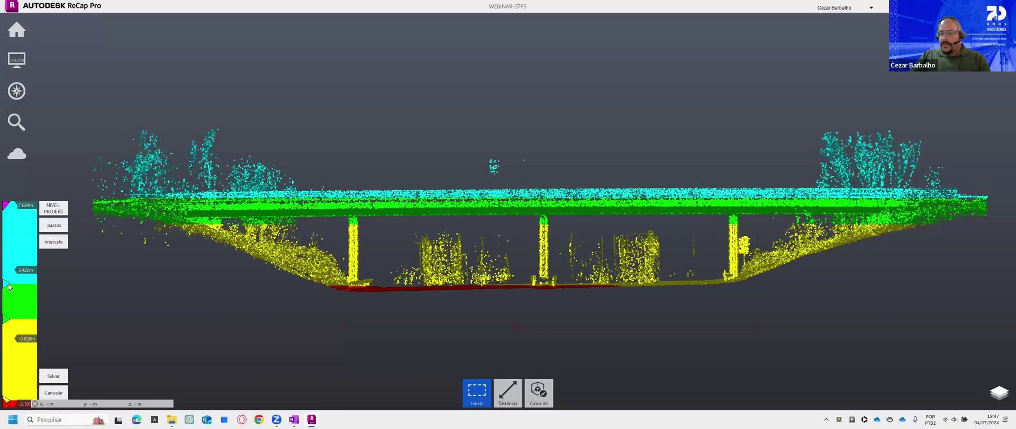
Step: Raise the lower limits of the cyan, green and yellow bands on the elevation scale
{"action": "left_click_drag", "start_coordinate": [5, 288], "coordinate": [9, 275]}
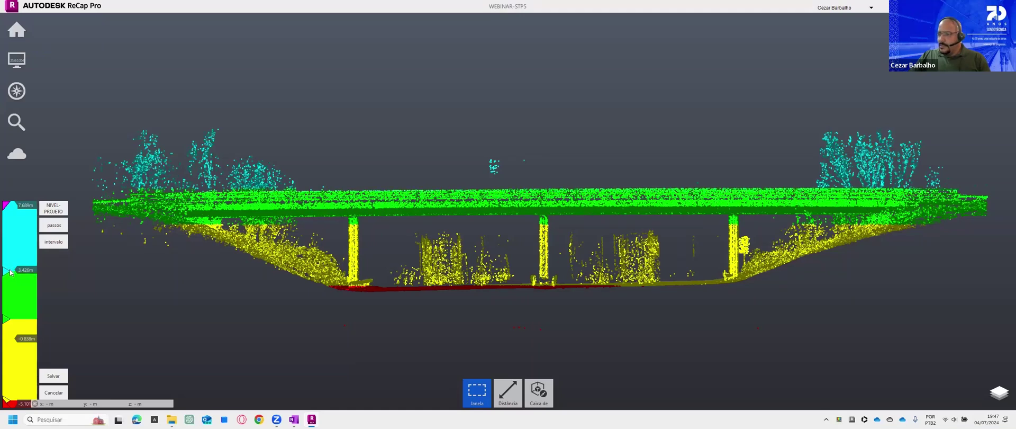
{"action": "left_click_drag", "start_coordinate": [7, 320], "coordinate": [6, 290]}
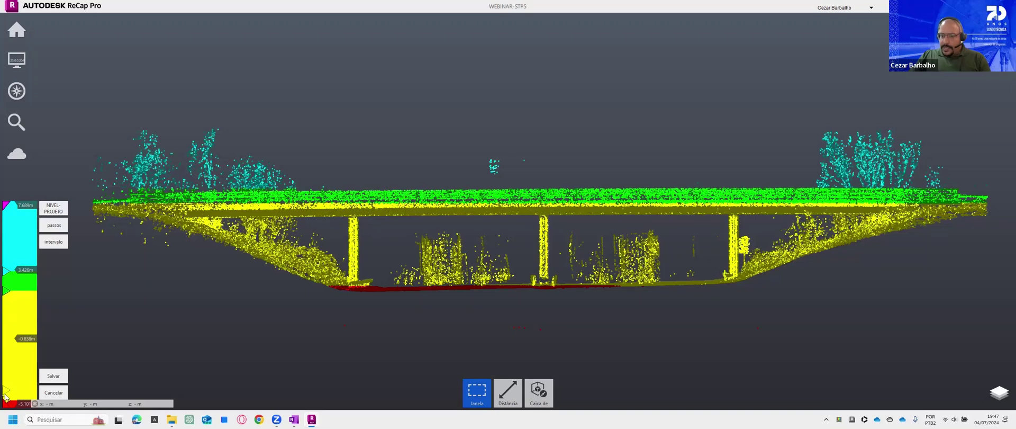
{"action": "mouse_move", "coordinate": [6, 397]}
{"action": "left_mouse_down"}
{"action": "mouse_move", "coordinate": [9, 371]}
{"action": "mouse_move", "coordinate": [13, 380]}
{"action": "left_mouse_up"}
Step: Add a colour stop at 0 m between the green and yellow bands and remove the surplus green stop
{"action": "mouse_move", "coordinate": [13, 323]}
{"action": "left_mouse_down"}
{"action": "mouse_move", "coordinate": [11, 358]}
{"action": "mouse_move", "coordinate": [11, 334]}
{"action": "left_mouse_up"}
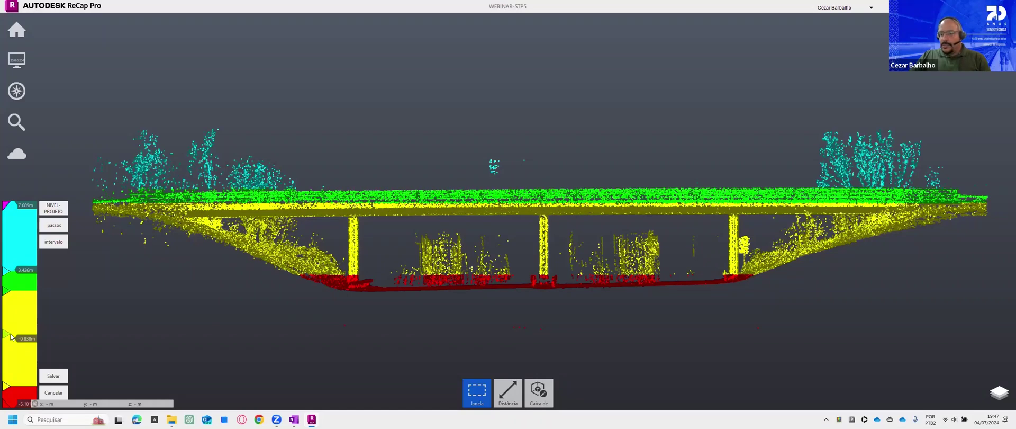
{"action": "left_click", "coordinate": [10, 334]}
{"action": "left_click", "coordinate": [19, 312]}
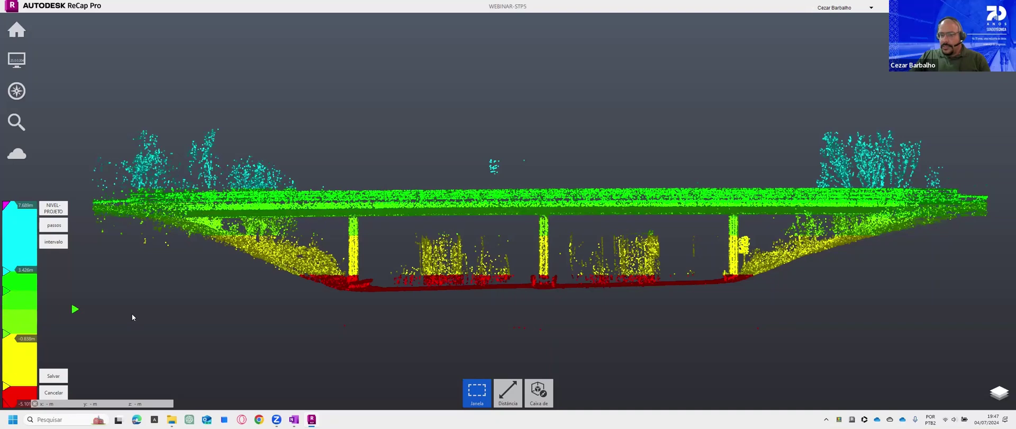
Step: Recolour the new stop below the green band to orange (RGB 255, 152, 0) and raise its lower limit slightly
{"action": "double_click", "coordinate": [7, 335]}
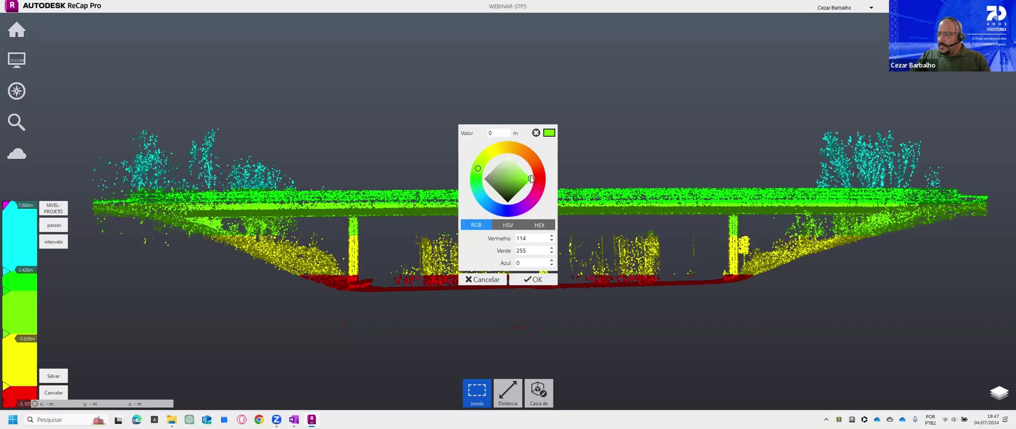
{"action": "left_click_drag", "start_coordinate": [479, 169], "coordinate": [528, 139]}
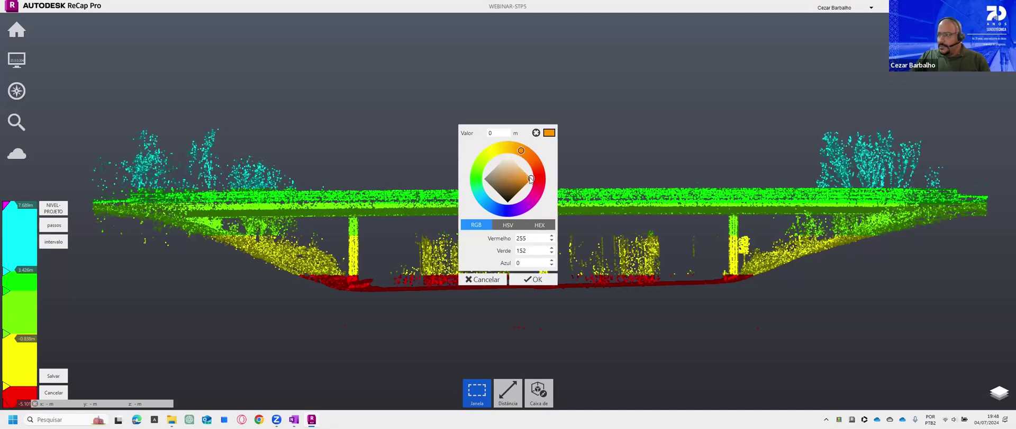
{"action": "left_click", "coordinate": [532, 280]}
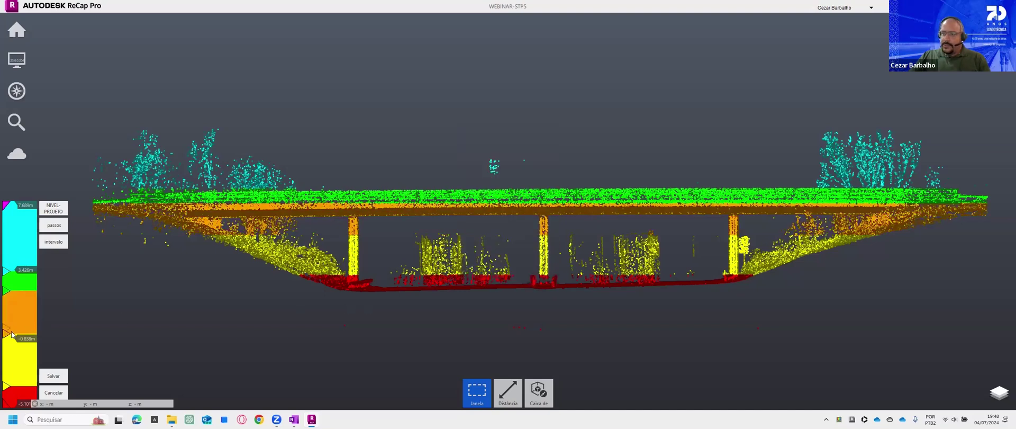
{"action": "left_click_drag", "start_coordinate": [6, 336], "coordinate": [11, 319]}
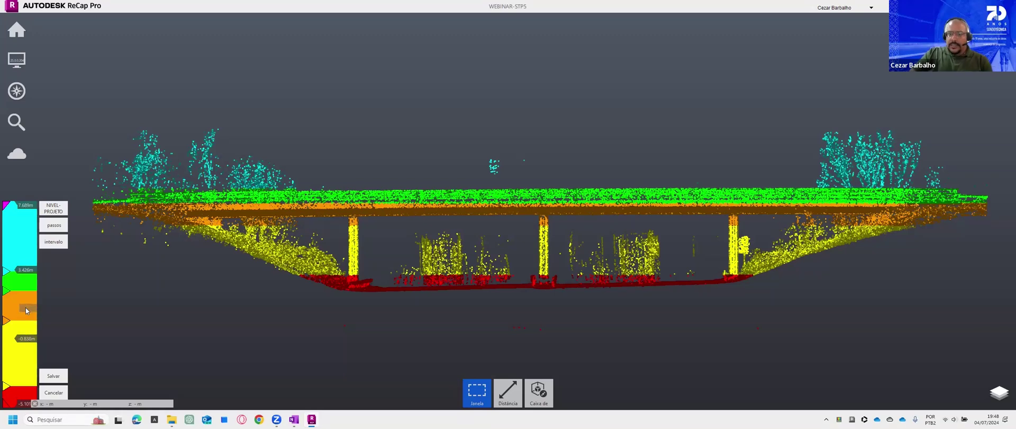
Step: Try adding two more evenly spaced labels to the elevation scale and remove them again
{"action": "left_click", "coordinate": [25, 308]}
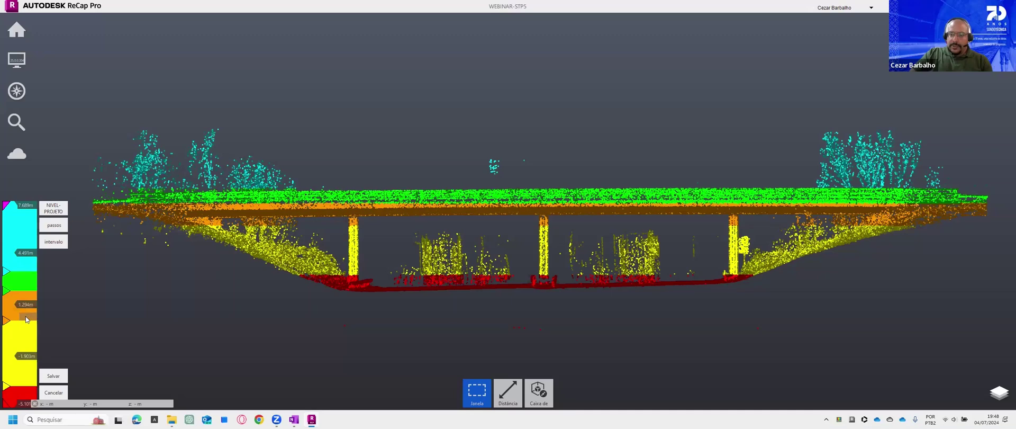
{"action": "left_click", "coordinate": [25, 316]}
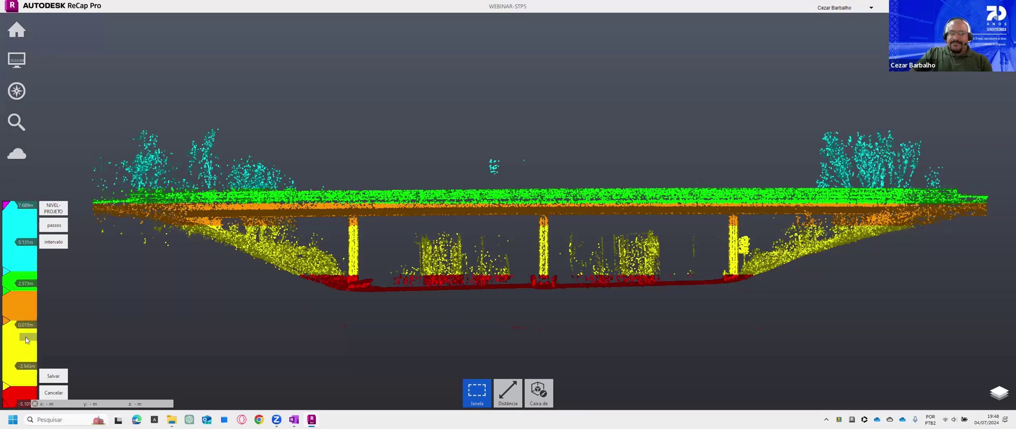
{"action": "left_click_drag", "start_coordinate": [26, 325], "coordinate": [117, 327]}
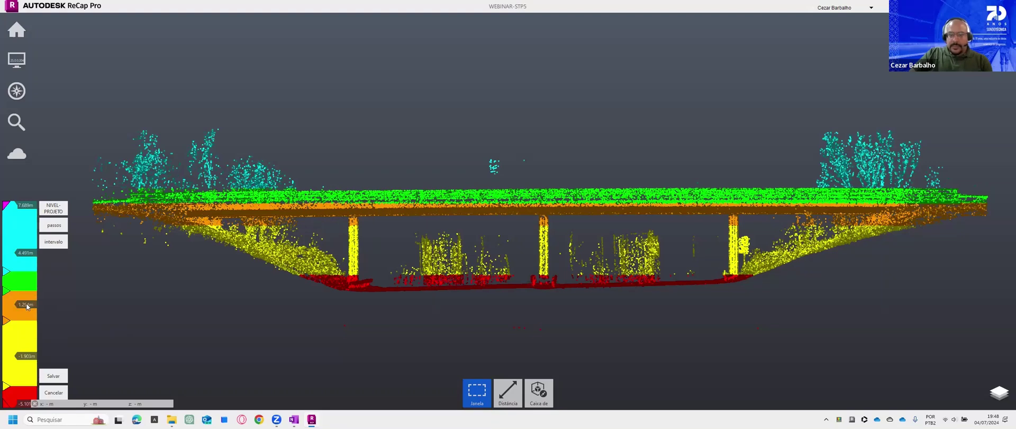
{"action": "left_click_drag", "start_coordinate": [30, 303], "coordinate": [120, 309]}
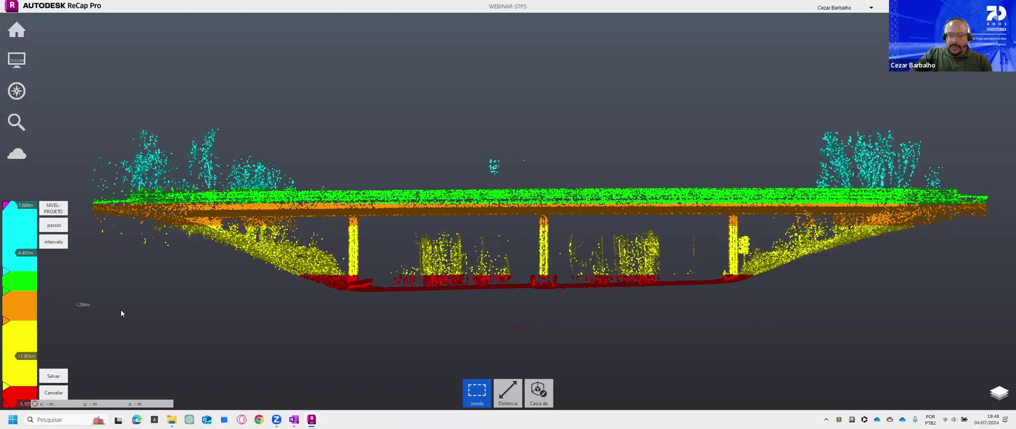
Step: Make the elevation scale labels floating, label each colour-band limit, remove the surplus mid-yellow label and save the scheme
{"action": "left_click", "coordinate": [26, 270]}
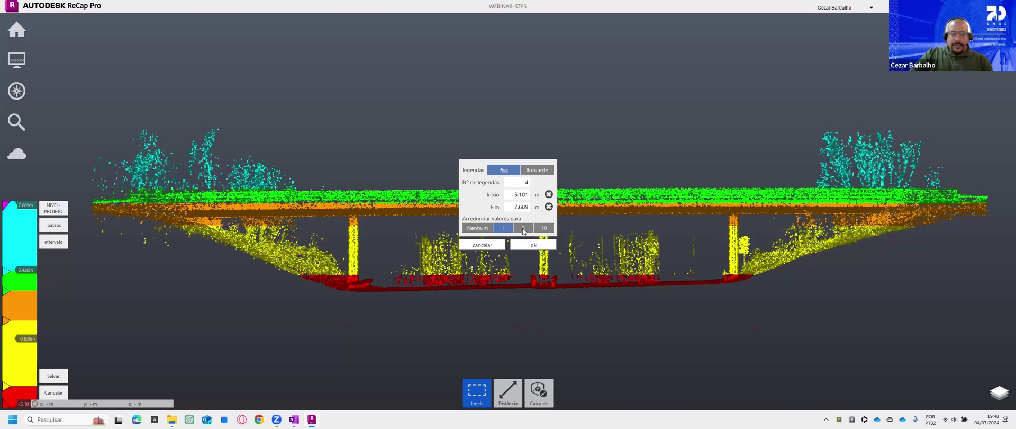
{"action": "left_click", "coordinate": [540, 171]}
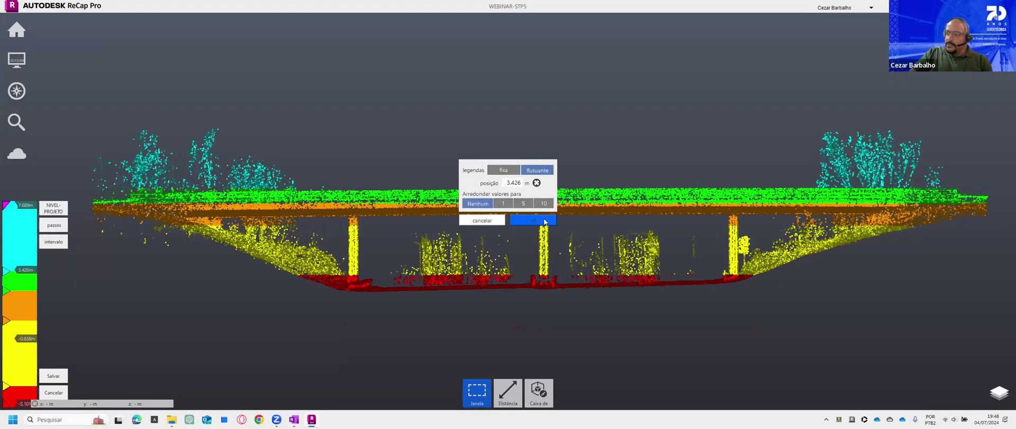
{"action": "left_click", "coordinate": [534, 220]}
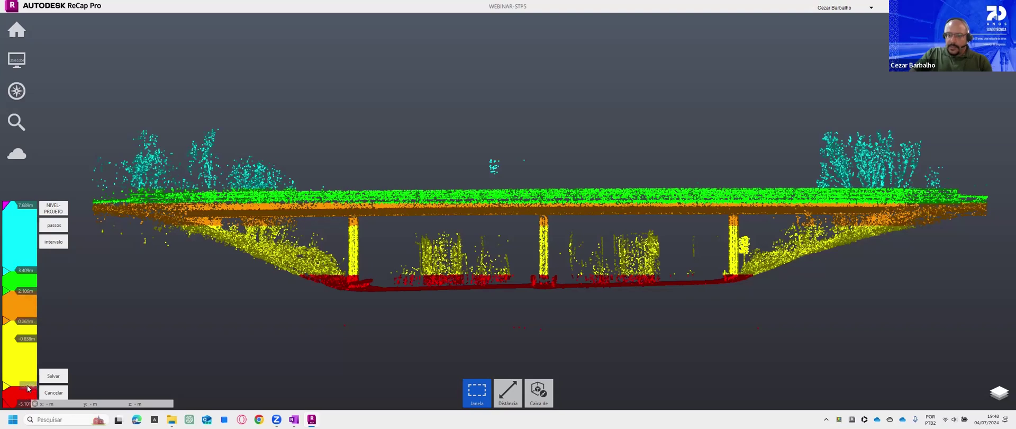
{"action": "left_click_drag", "start_coordinate": [23, 348], "coordinate": [129, 331]}
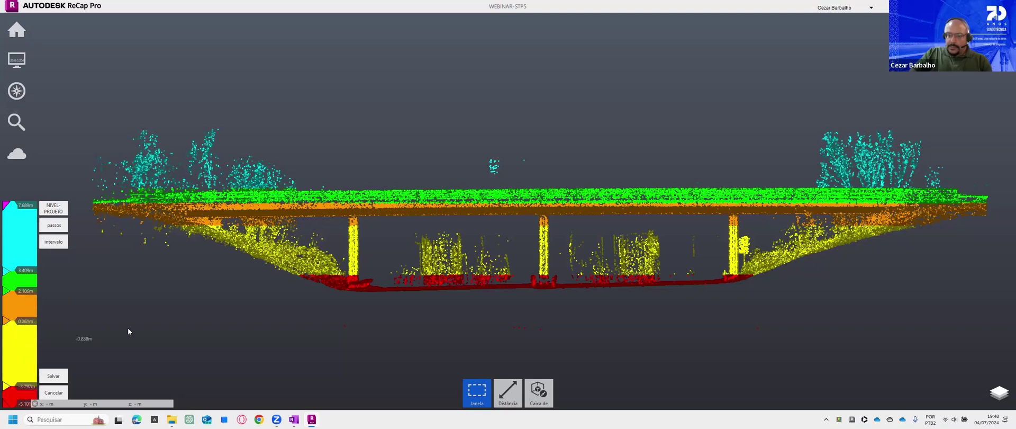
{"action": "left_click", "coordinate": [53, 376]}
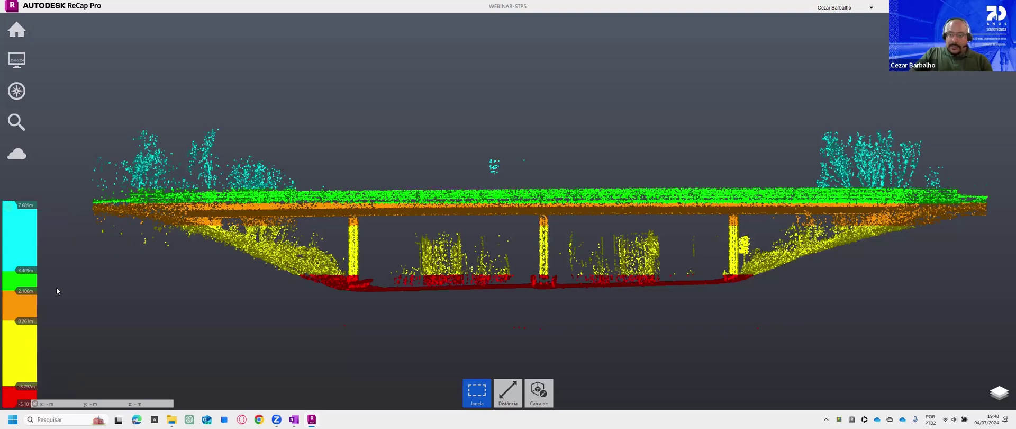
Step: Preview the Espectro and esc. Cinza schemes on the point cloud and return to NIVEL-PROJETO
{"action": "left_click", "coordinate": [10, 209]}
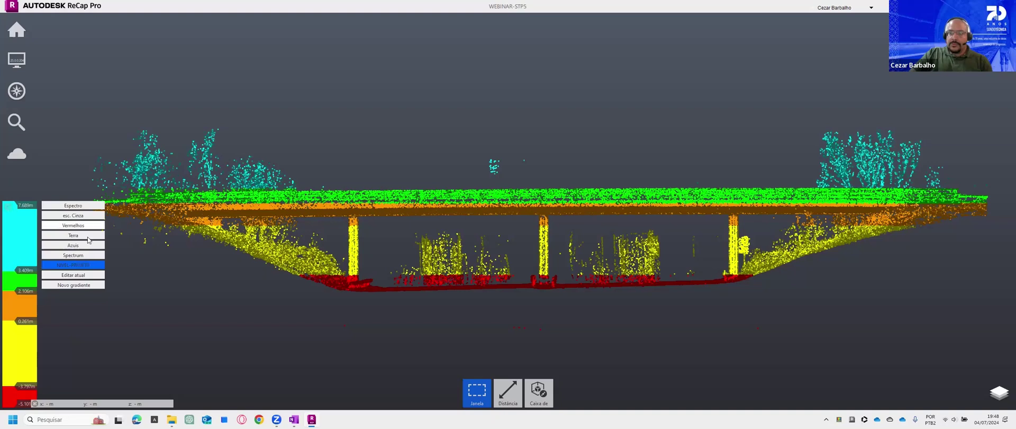
{"action": "left_click", "coordinate": [74, 206]}
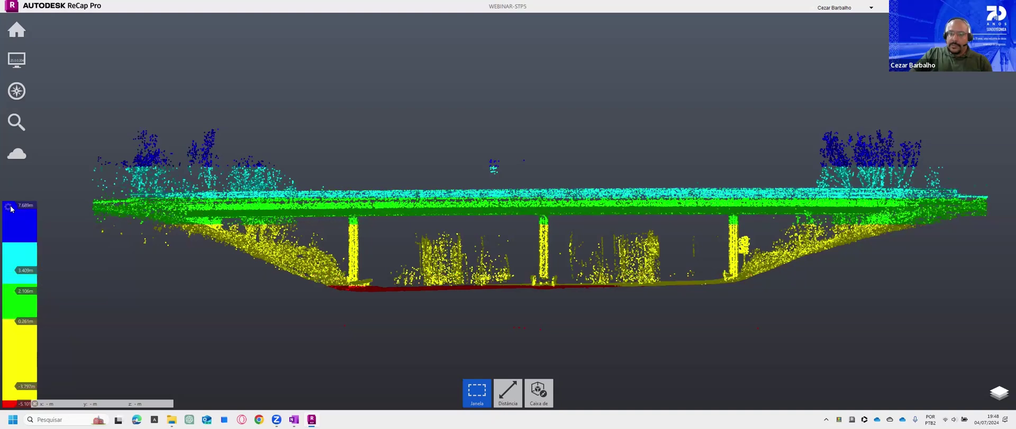
{"action": "left_click", "coordinate": [10, 209]}
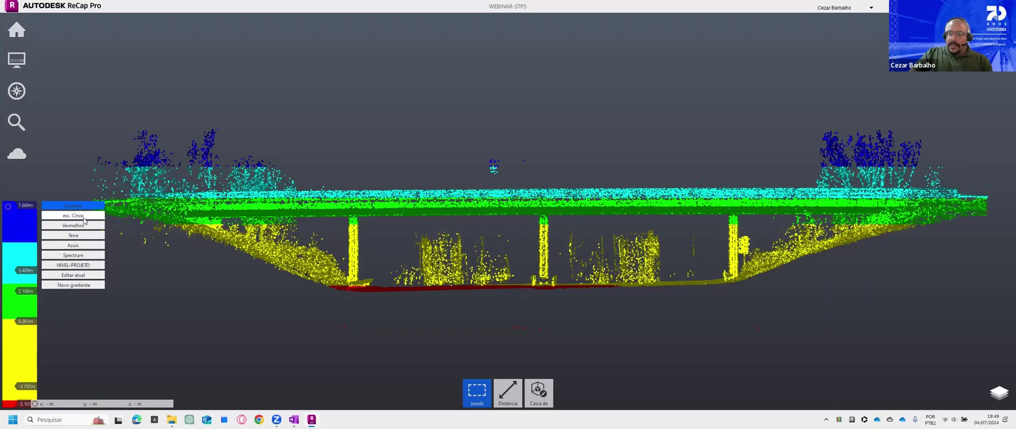
{"action": "left_click", "coordinate": [46, 216]}
{"action": "left_click", "coordinate": [10, 208]}
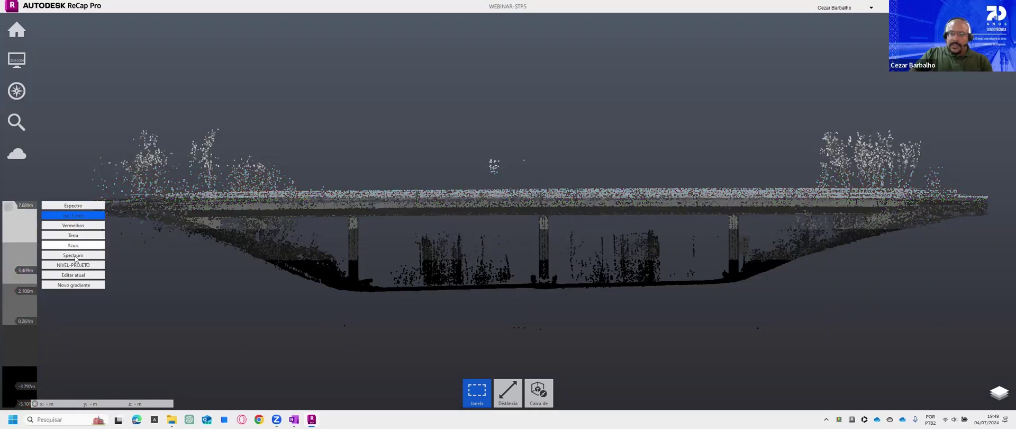
{"action": "left_click", "coordinate": [50, 290]}
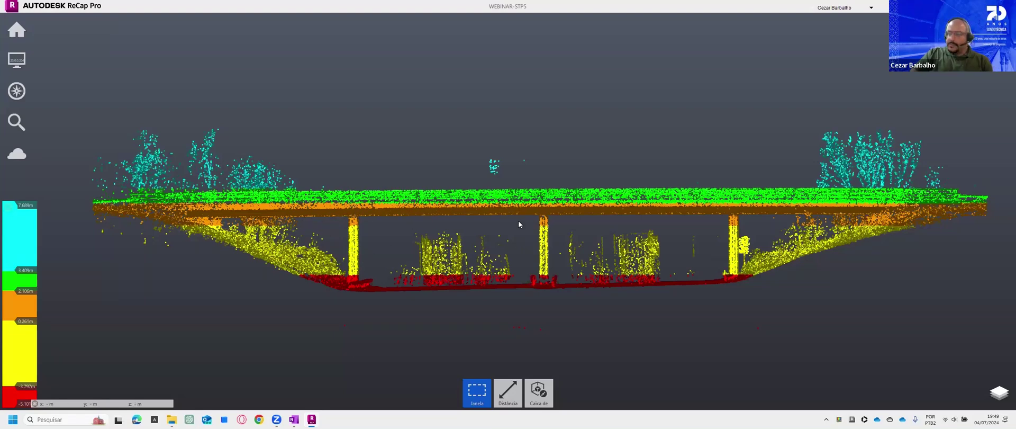
Step: View the format, size and path options for exporting an image and leave without exporting
{"action": "mouse_move", "coordinate": [16, 30]}
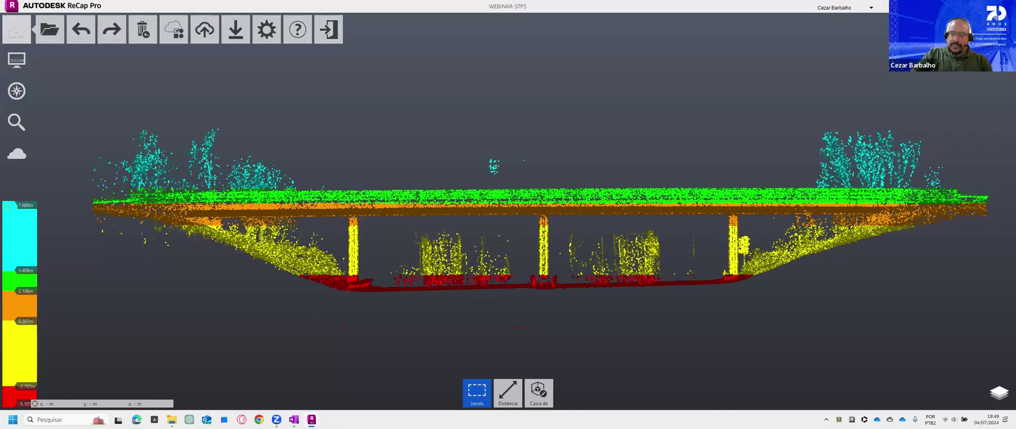
{"action": "mouse_move", "coordinate": [267, 30]}
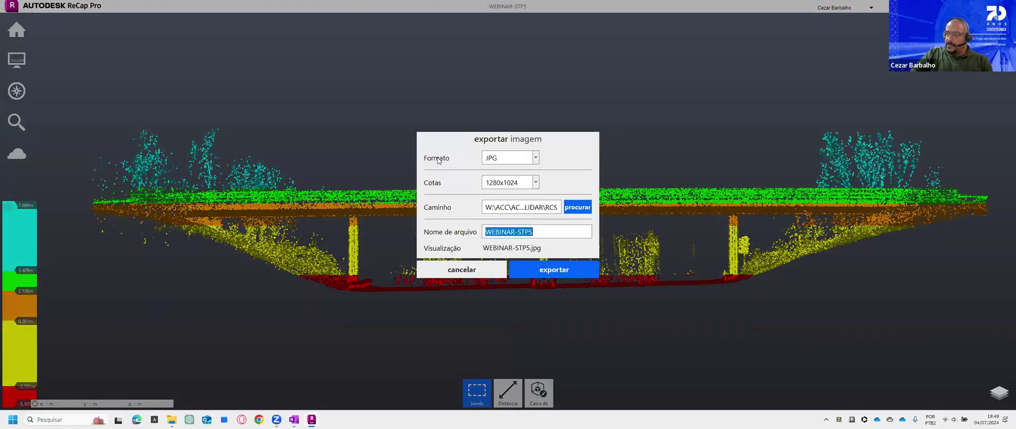
{"action": "left_click", "coordinate": [489, 273]}
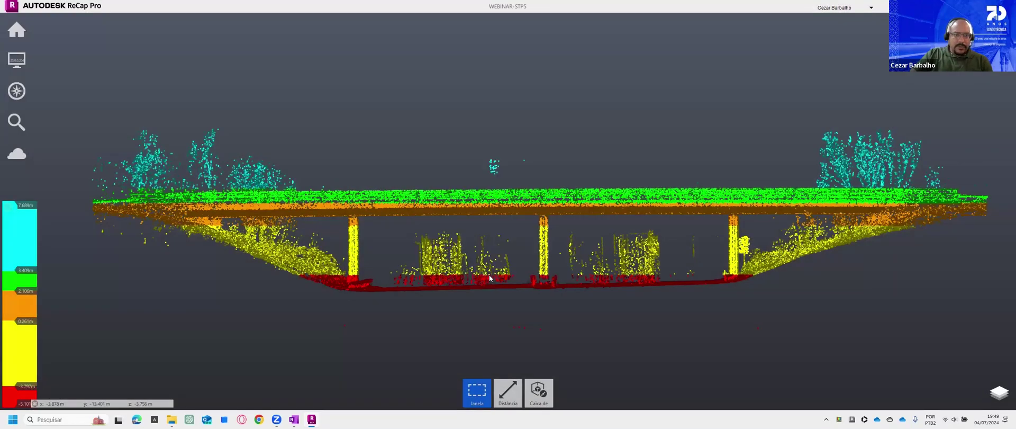
Step: Change the point cloud colouring from elevation to intensity and inspect the bridge from an oblique angle
{"action": "mouse_move", "coordinate": [487, 212]}
{"action": "left_mouse_down"}
{"action": "mouse_move", "coordinate": [544, 242]}
{"action": "mouse_move", "coordinate": [366, 202]}
{"action": "left_mouse_up"}
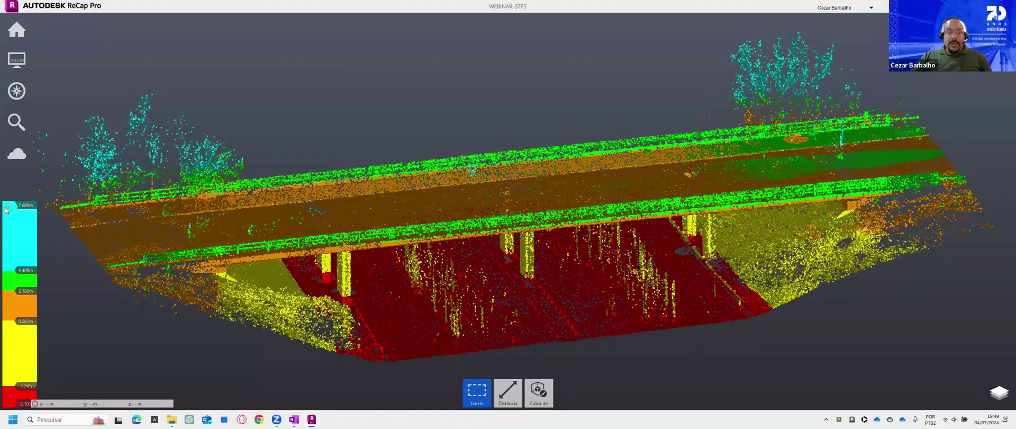
{"action": "mouse_move", "coordinate": [16, 60]}
{"action": "mouse_move", "coordinate": [48, 61]}
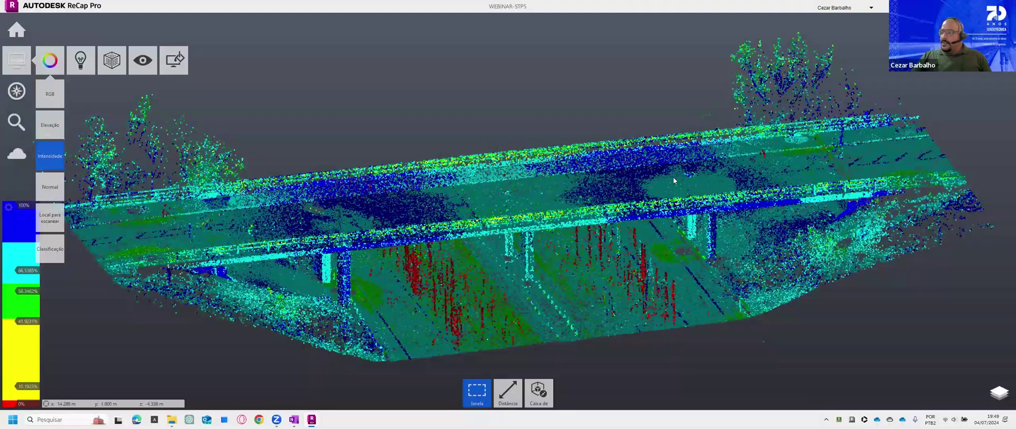
{"action": "left_click_drag", "start_coordinate": [640, 212], "coordinate": [512, 232]}
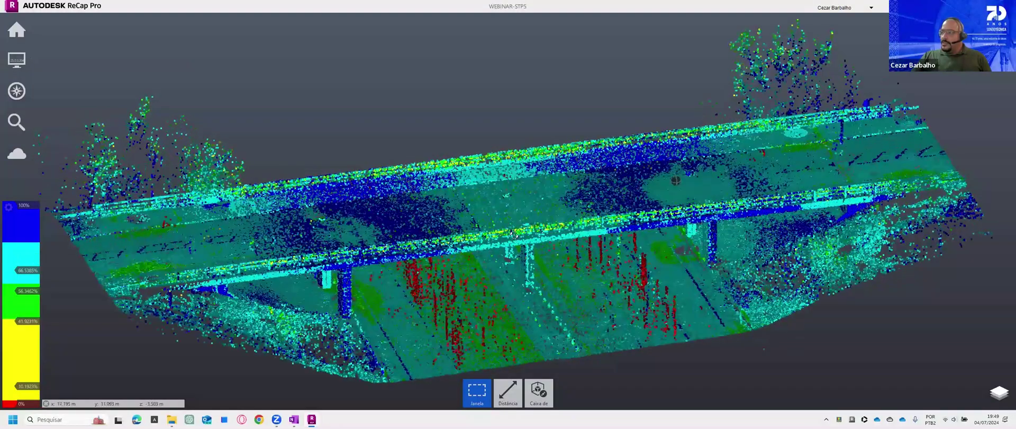
{"action": "left_click_drag", "start_coordinate": [261, 212], "coordinate": [231, 213]}
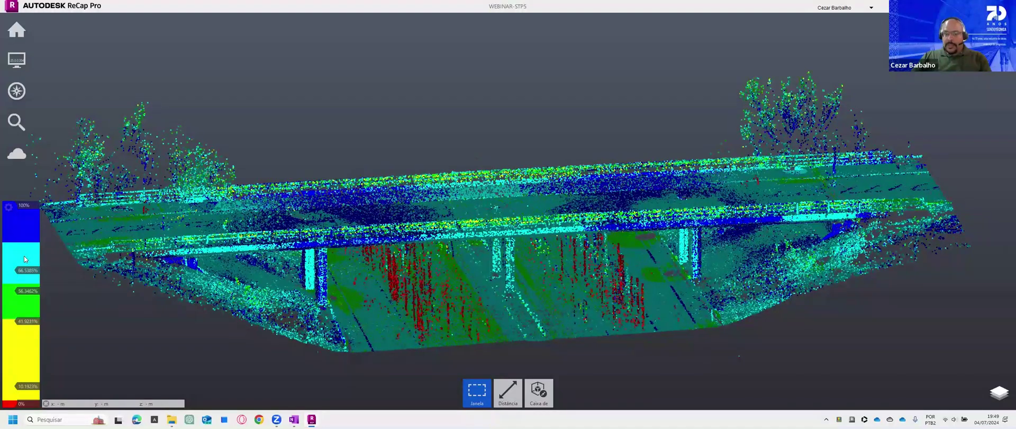
Step: Create a new gradient for the intensity view, set it to striped with 32 colours and save it
{"action": "left_click", "coordinate": [7, 207]}
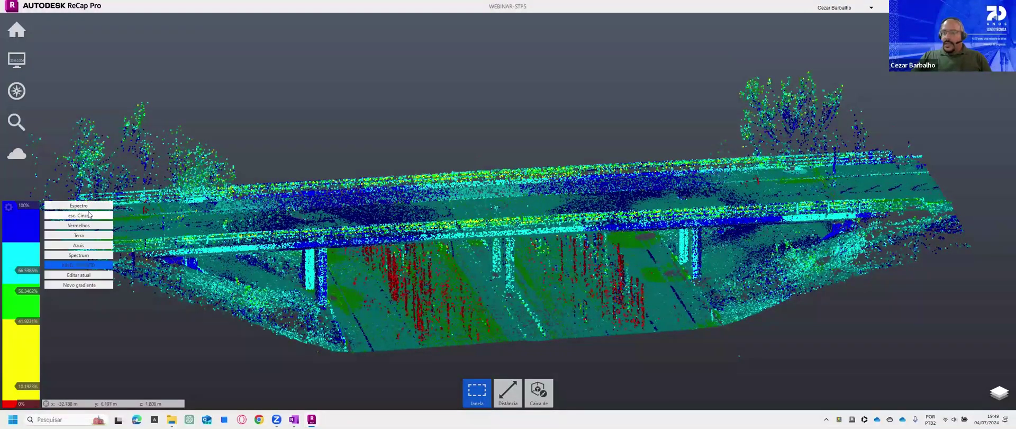
{"action": "left_click", "coordinate": [74, 285]}
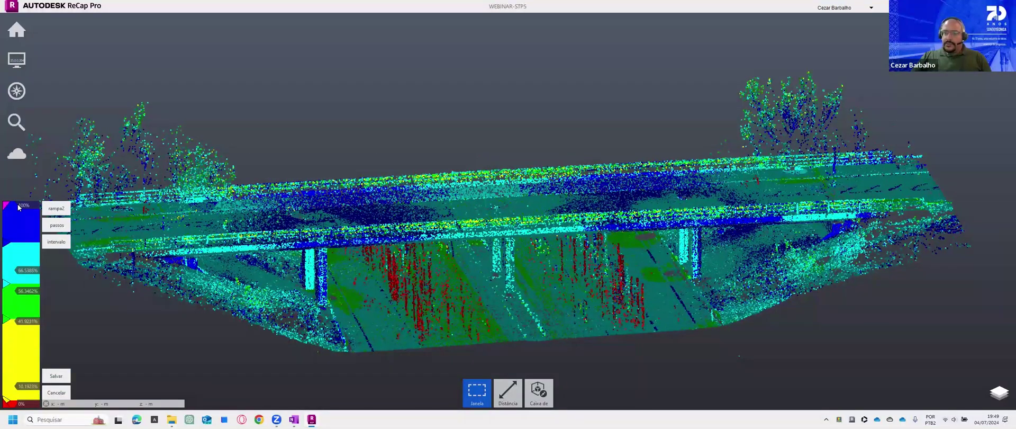
{"action": "left_click", "coordinate": [52, 227]}
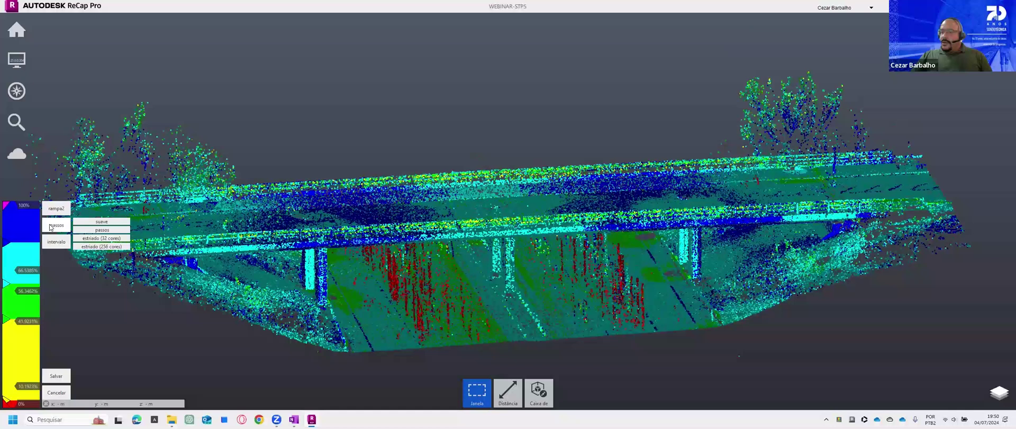
{"action": "left_click", "coordinate": [87, 238]}
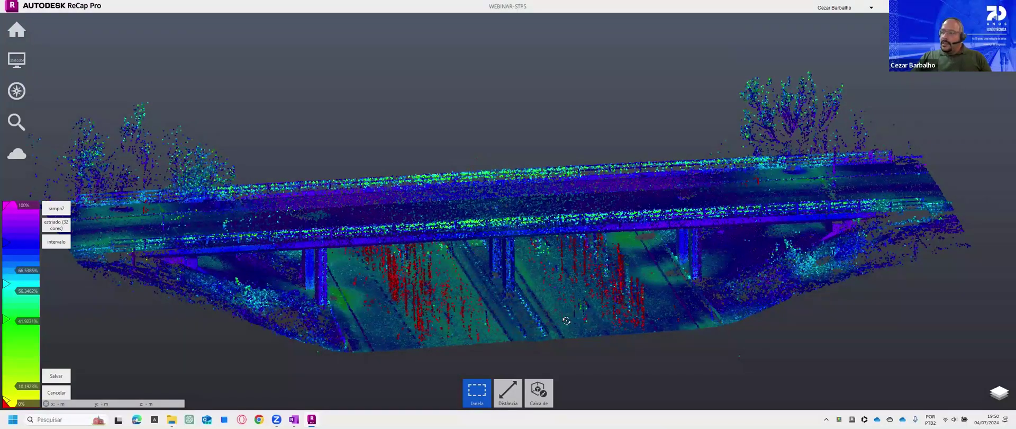
{"action": "left_click_drag", "start_coordinate": [663, 284], "coordinate": [556, 315]}
{"action": "mouse_move", "coordinate": [26, 264]}
{"action": "left_mouse_down"}
{"action": "mouse_move", "coordinate": [31, 221]}
{"action": "mouse_move", "coordinate": [16, 206]}
{"action": "left_mouse_up"}
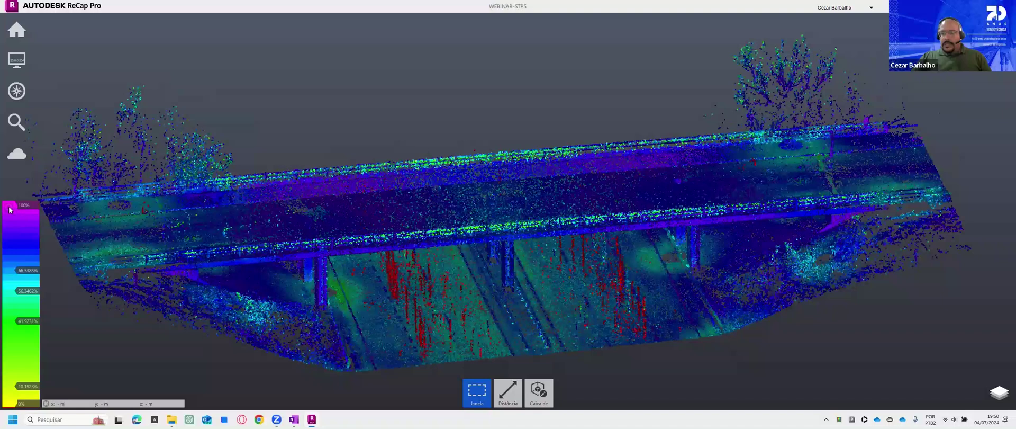
Step: Reopen the current intensity gradient for editing and rename it RUIDO
{"action": "left_click", "coordinate": [9, 210]}
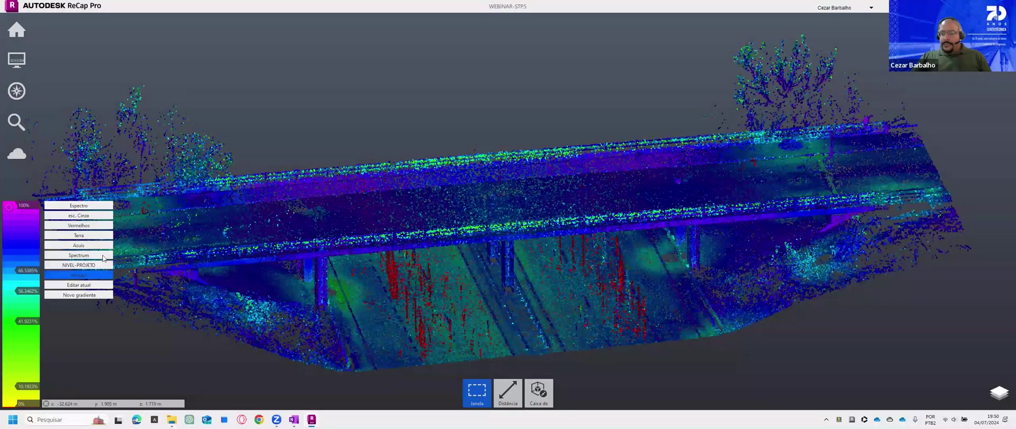
{"action": "left_click", "coordinate": [101, 286]}
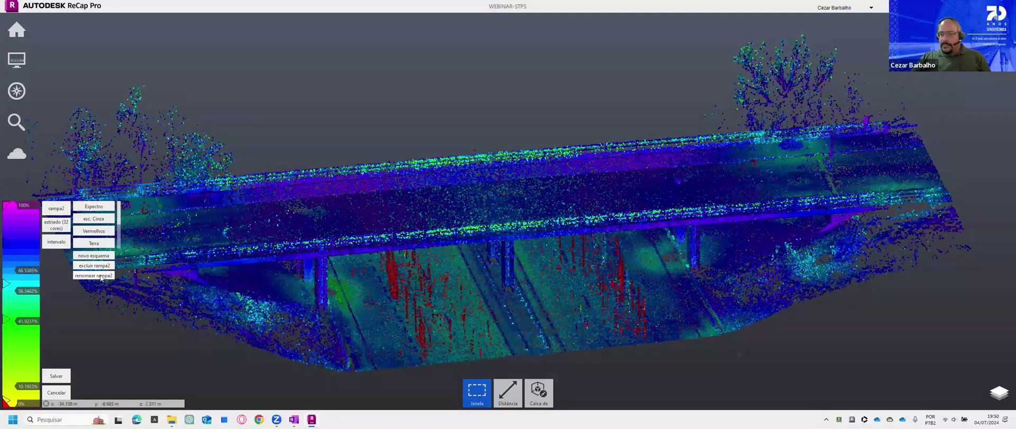
{"action": "left_click", "coordinate": [101, 275]}
{"action": "type", "text": "EU"}
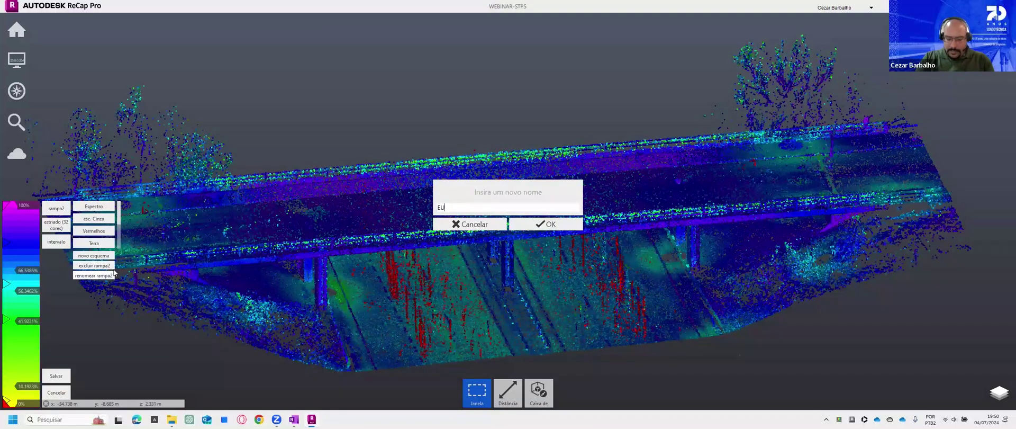
{"action": "type", "text": "IDO"}
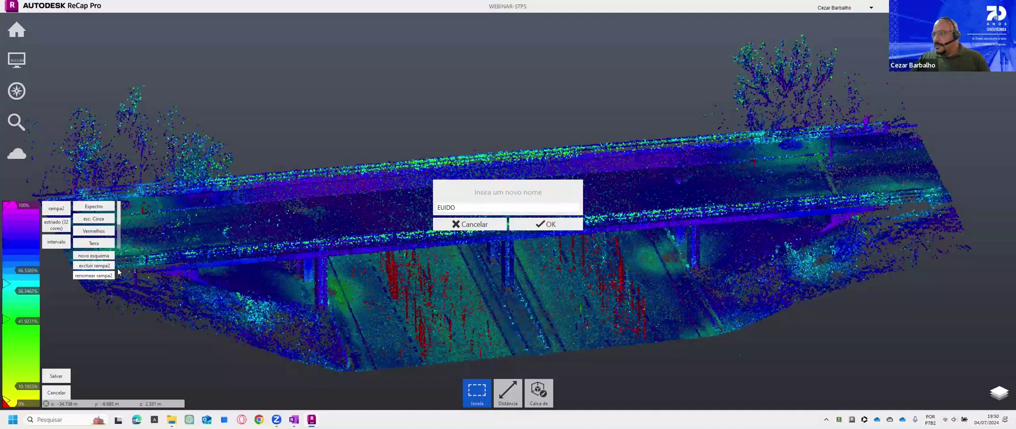
{"action": "key", "text": "BackSpace"}
{"action": "key", "text": "BackSpace"}
{"action": "key", "text": "BackSpace"}
{"action": "key", "text": "BackSpace"}
{"action": "key", "text": "BackSpace"}
{"action": "type", "text": "RUIDO"}
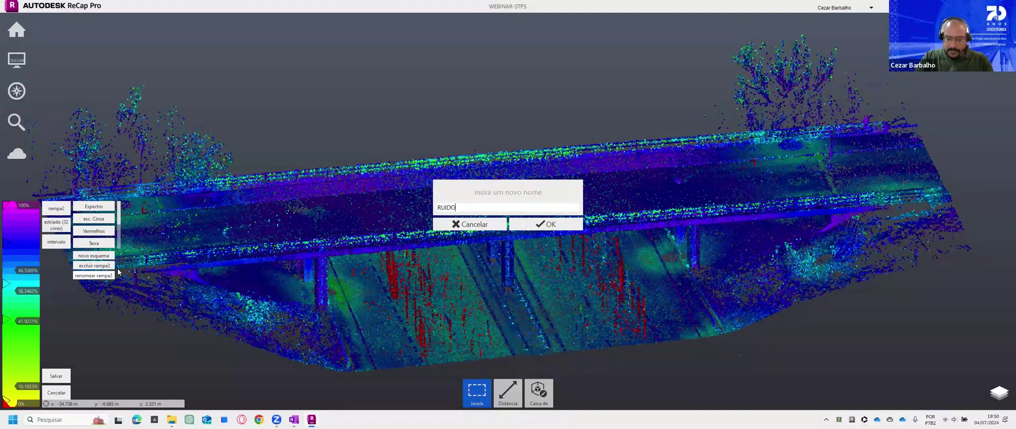
{"action": "left_click", "coordinate": [540, 226]}
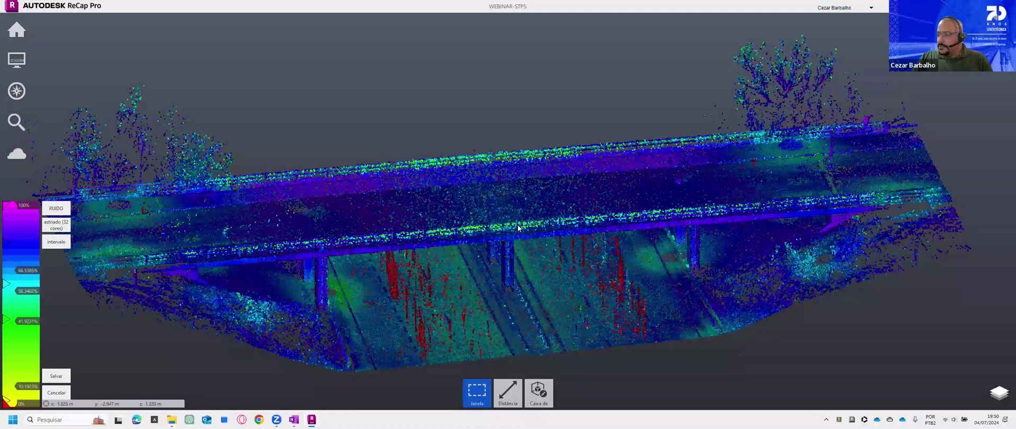
Step: Set the RUIDO gradient's maximum intensity to 80% and hide the points that fall outside the range
{"action": "left_click", "coordinate": [67, 242]}
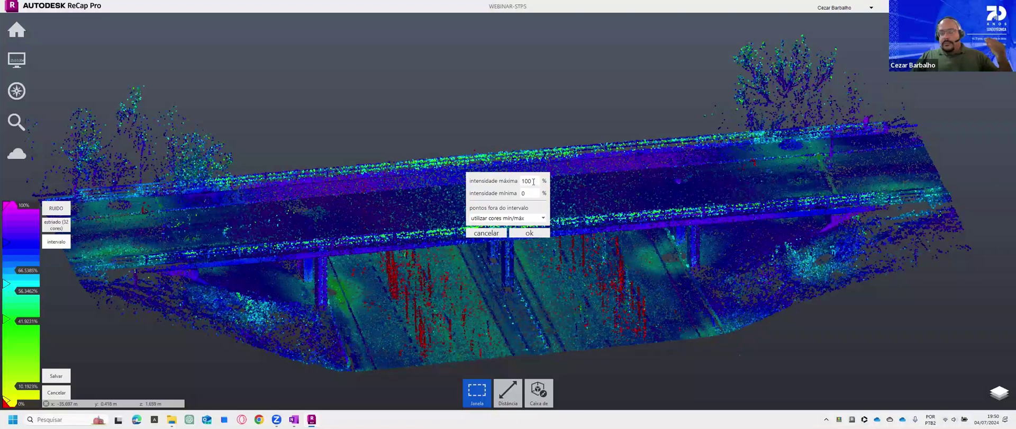
{"action": "left_click_drag", "start_coordinate": [534, 181], "coordinate": [515, 183]}
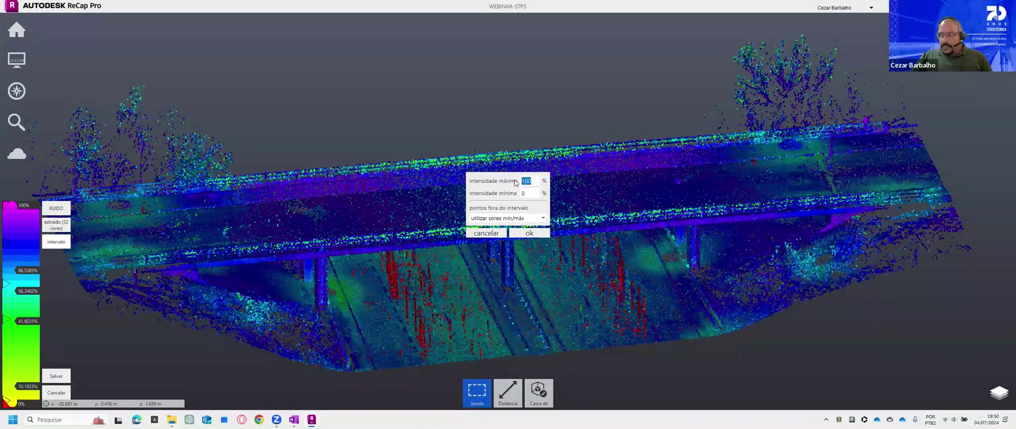
{"action": "type", "text": "8"}
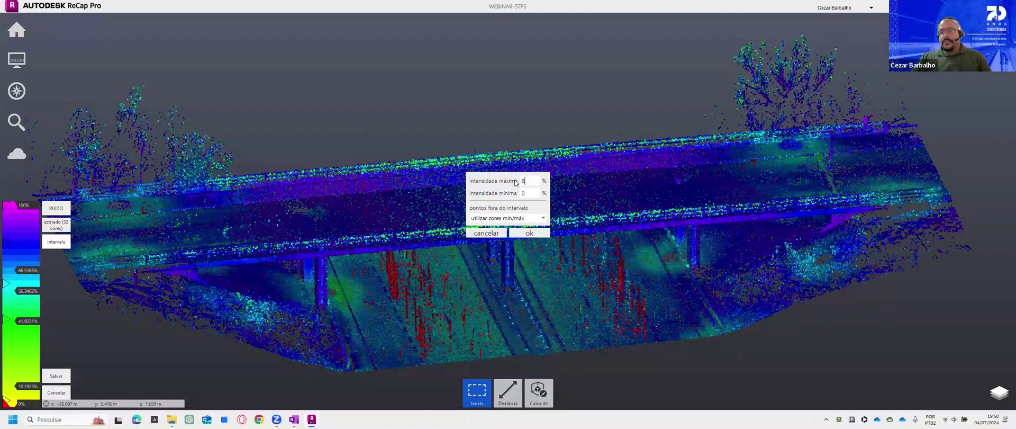
{"action": "type", "text": "0"}
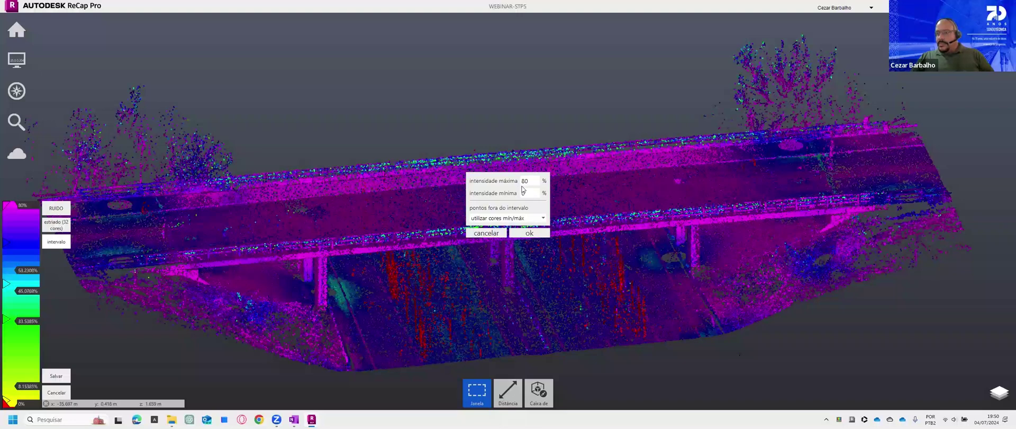
{"action": "left_click", "coordinate": [542, 217]}
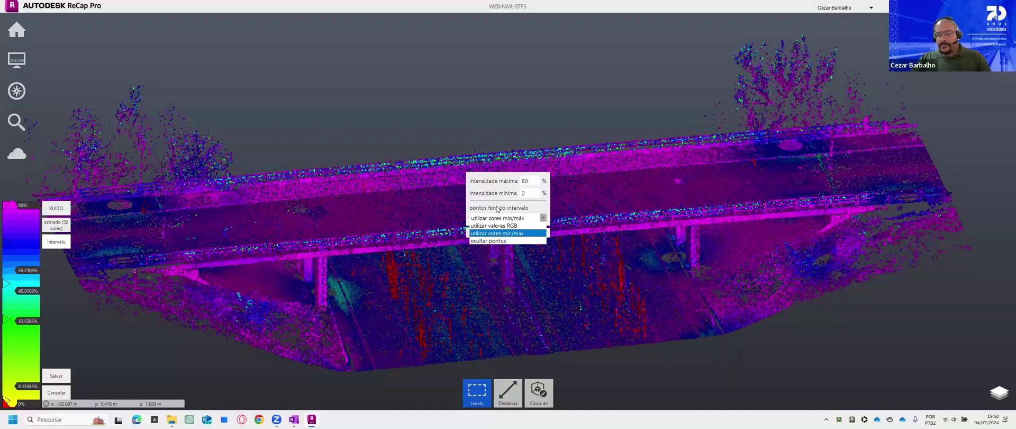
{"action": "left_click", "coordinate": [508, 240]}
Step: Lower the gradient's maximum intensity to 50% and then to 20%, and apply the range
{"action": "left_click_drag", "start_coordinate": [533, 181], "coordinate": [512, 184]}
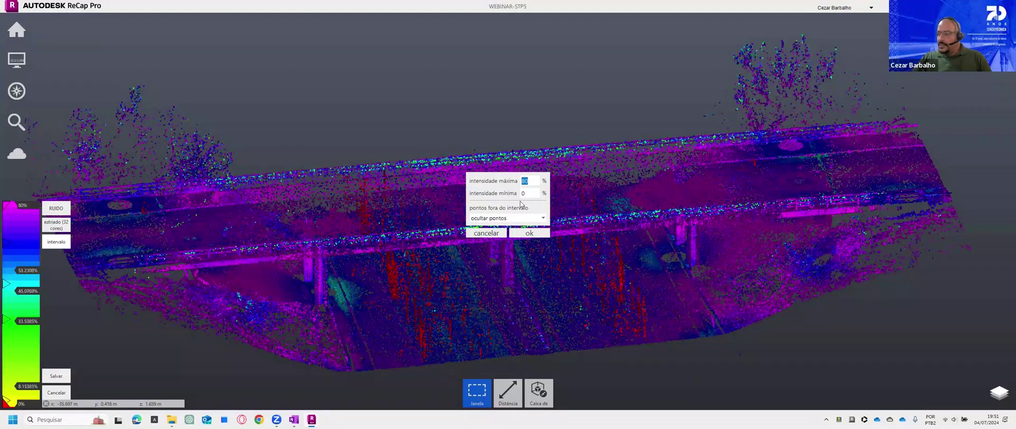
{"action": "type", "text": "50"}
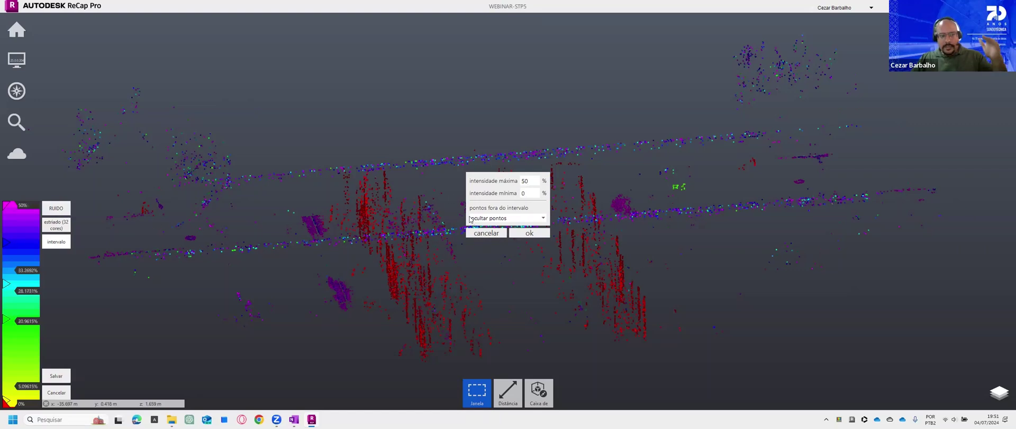
{"action": "left_click_drag", "start_coordinate": [533, 180], "coordinate": [509, 185]}
{"action": "type", "text": "20"}
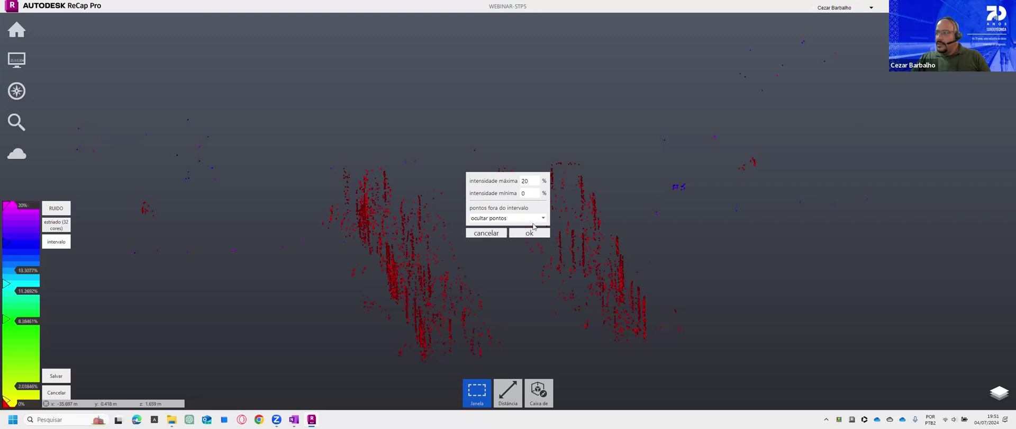
{"action": "left_click", "coordinate": [533, 232]}
{"action": "mouse_move", "coordinate": [668, 245]}
{"action": "left_mouse_down"}
{"action": "mouse_move", "coordinate": [613, 261]}
{"action": "mouse_move", "coordinate": [586, 216]}
{"action": "mouse_move", "coordinate": [674, 190]}
{"action": "mouse_move", "coordinate": [723, 239]}
{"action": "mouse_move", "coordinate": [656, 268]}
{"action": "mouse_move", "coordinate": [651, 227]}
{"action": "mouse_move", "coordinate": [665, 207]}
{"action": "mouse_move", "coordinate": [683, 233]}
{"action": "left_mouse_up"}
{"action": "left_click_drag", "start_coordinate": [513, 246], "coordinate": [503, 231]}
{"action": "scroll", "coordinate": [503, 232], "scroll_direction": "up", "scroll_amount": 3}
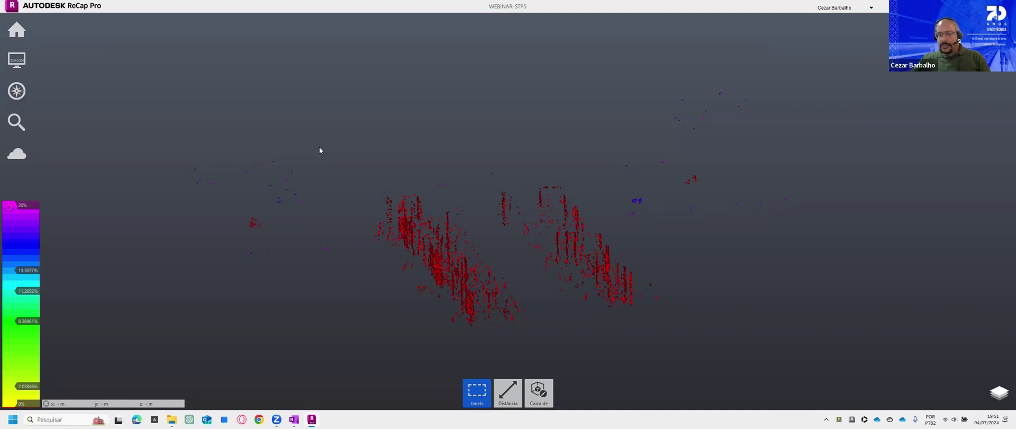
Step: Reopen the RUIDO gradient's range settings and show the points outside the range with their RGB values
{"action": "left_click", "coordinate": [8, 209]}
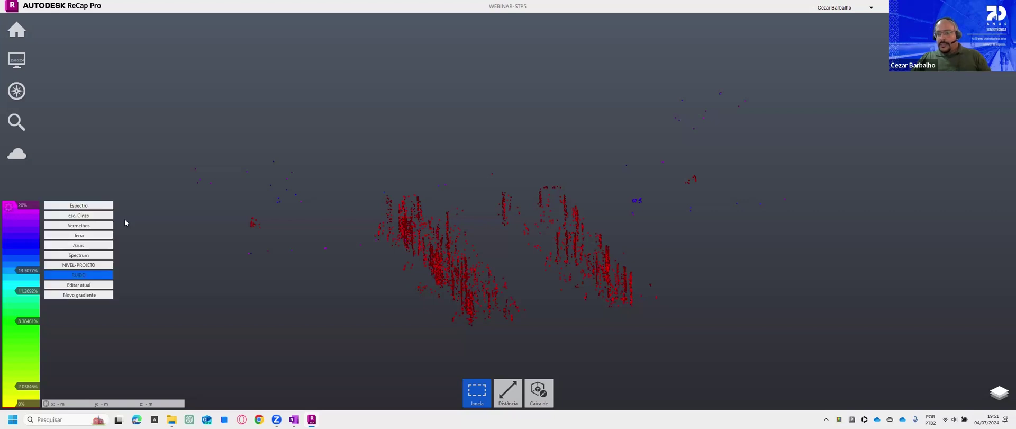
{"action": "left_click", "coordinate": [93, 285]}
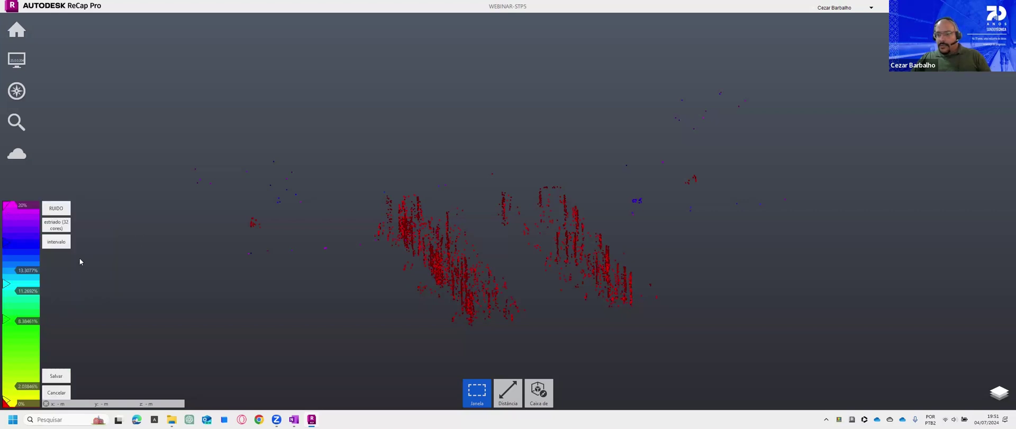
{"action": "left_click", "coordinate": [62, 242]}
{"action": "left_click", "coordinate": [492, 219]}
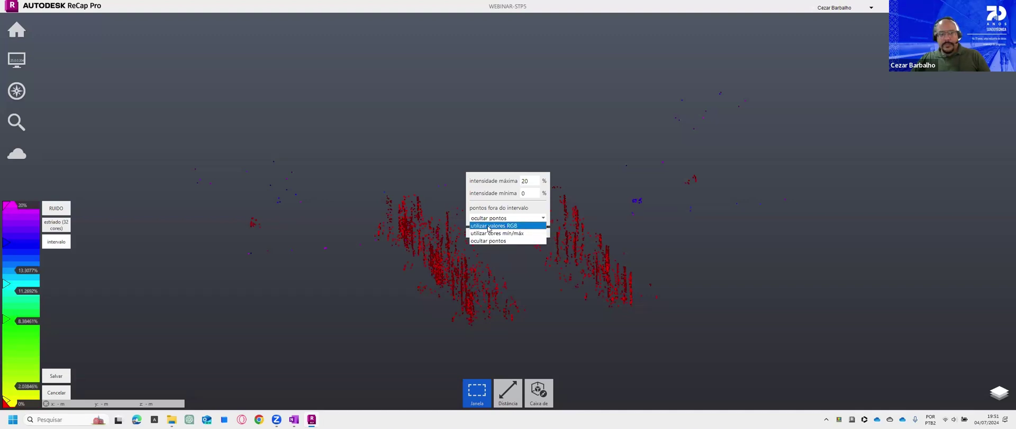
{"action": "left_click", "coordinate": [489, 227]}
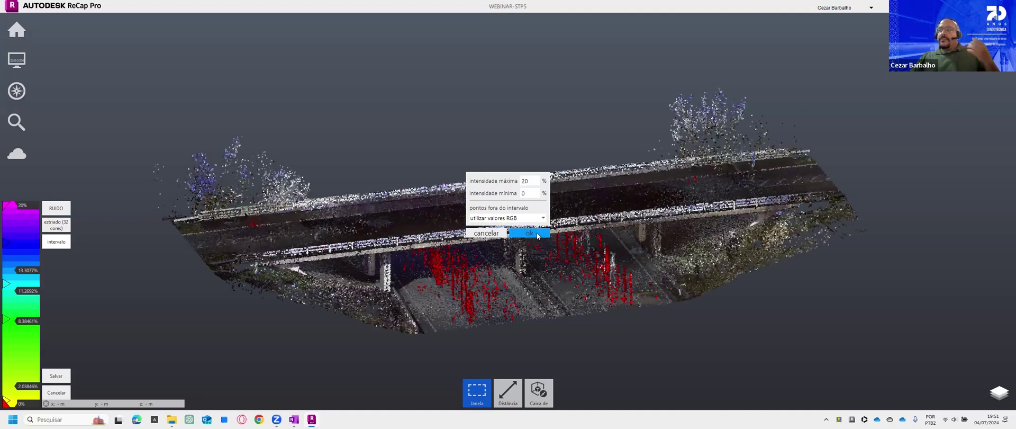
{"action": "left_click", "coordinate": [537, 233]}
Step: Inspect the low-intensity noise points under the bridge from the front, from the side and from an oblique angle
{"action": "left_click_drag", "start_coordinate": [611, 278], "coordinate": [452, 253]}
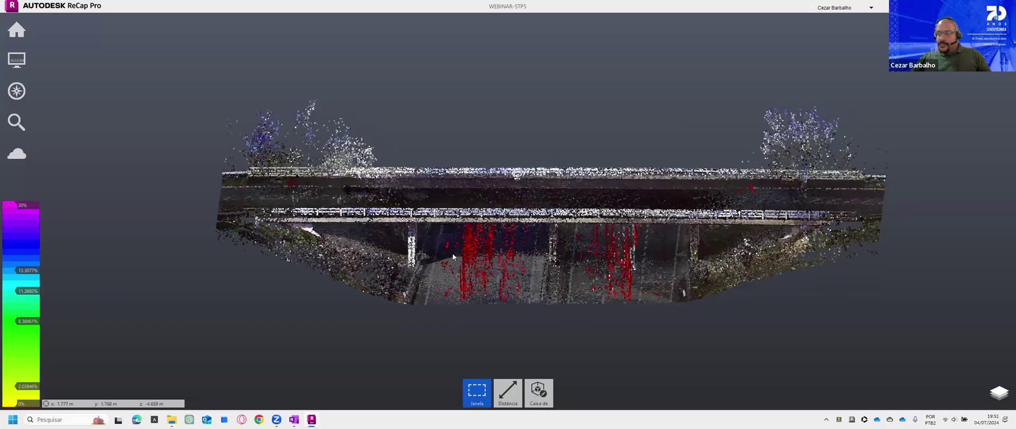
{"action": "middle_click_drag", "start_coordinate": [452, 256], "coordinate": [468, 284]}
{"action": "scroll", "coordinate": [483, 272], "scroll_direction": "up", "scroll_amount": 2}
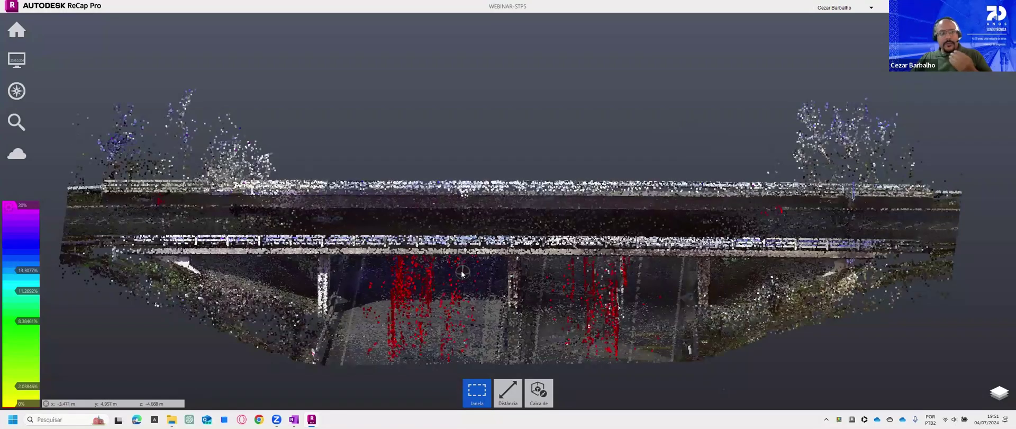
{"action": "scroll", "coordinate": [461, 254], "scroll_direction": "up", "scroll_amount": 2}
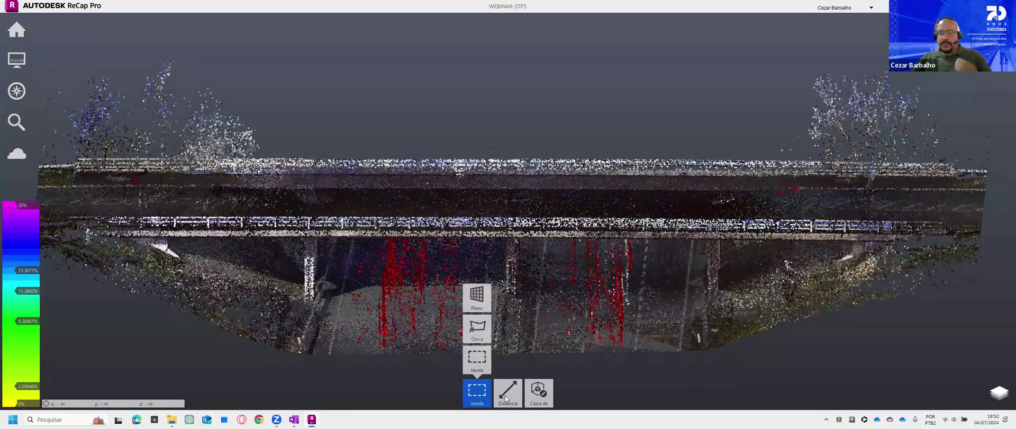
{"action": "mouse_move", "coordinate": [507, 392]}
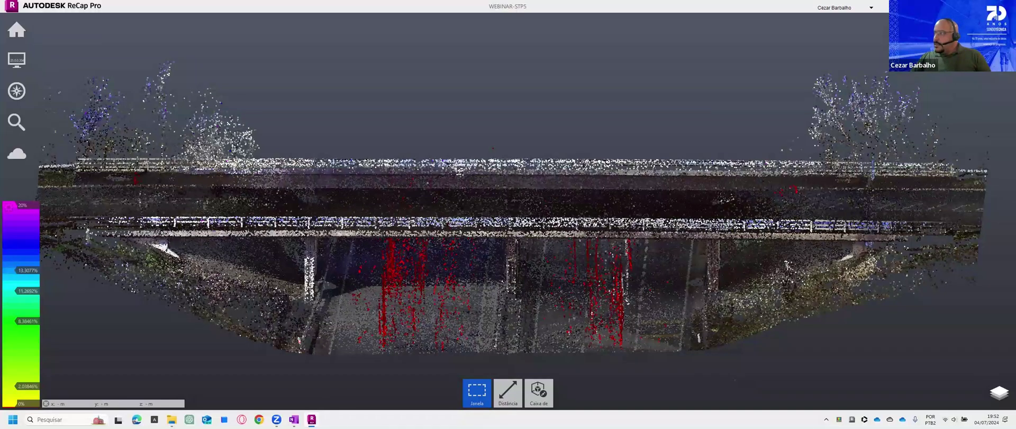
{"action": "scroll", "coordinate": [453, 208], "scroll_direction": "down", "scroll_amount": 5}
{"action": "scroll", "coordinate": [513, 225], "scroll_direction": "up", "scroll_amount": 3}
{"action": "scroll", "coordinate": [514, 225], "scroll_direction": "up", "scroll_amount": 2}
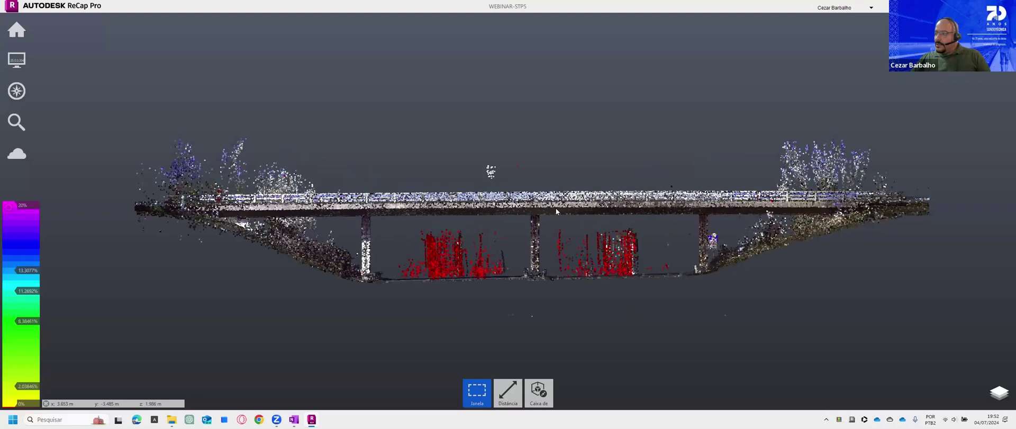
{"action": "left_click_drag", "start_coordinate": [547, 218], "coordinate": [453, 187]}
{"action": "left_click_drag", "start_coordinate": [485, 228], "coordinate": [498, 169]}
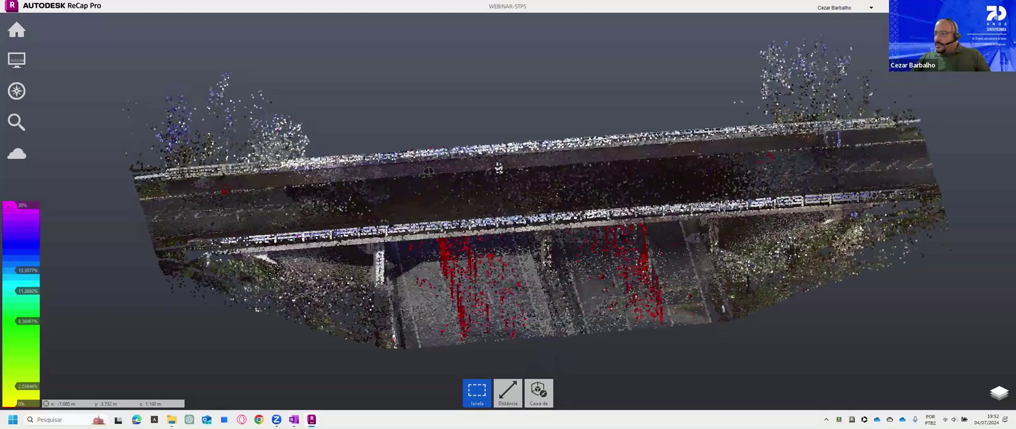
Step: Start a limit box, reset it and pull in its front and back faces to about 41 m across the bridge
{"action": "mouse_move", "coordinate": [547, 399]}
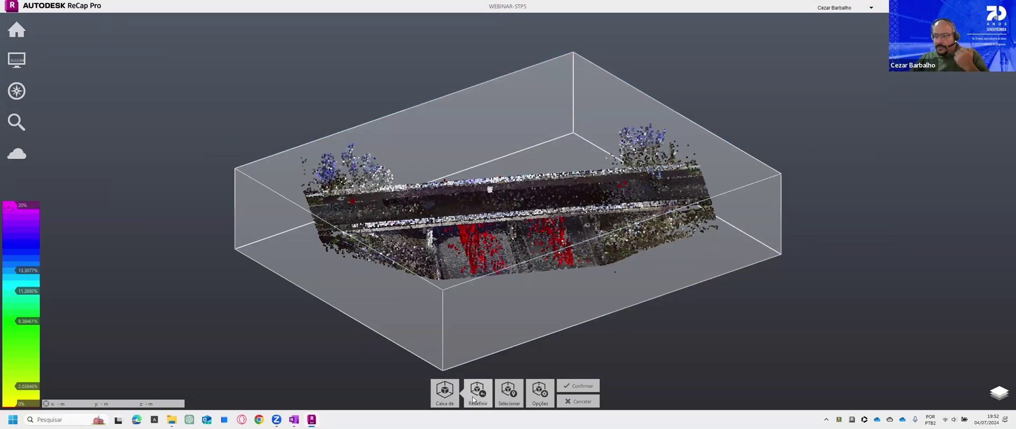
{"action": "left_click", "coordinate": [473, 400]}
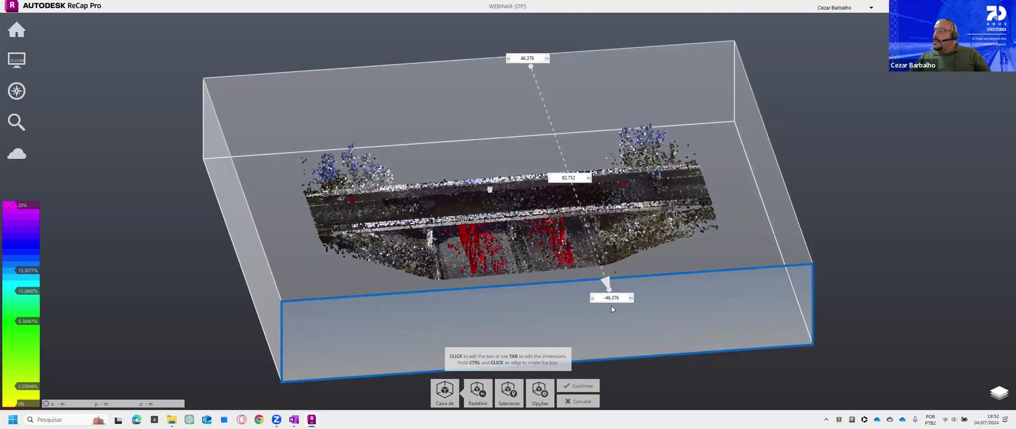
{"action": "left_click_drag", "start_coordinate": [611, 306], "coordinate": [598, 241]}
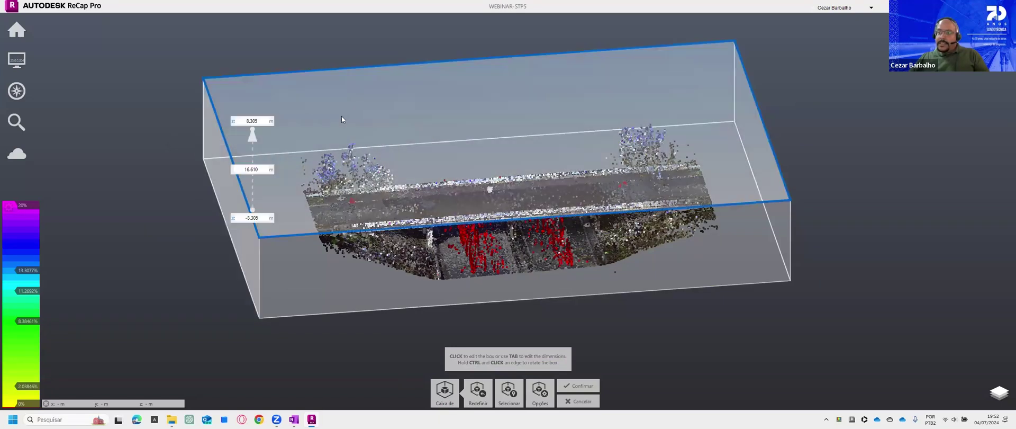
{"action": "left_click_drag", "start_coordinate": [363, 113], "coordinate": [418, 169]}
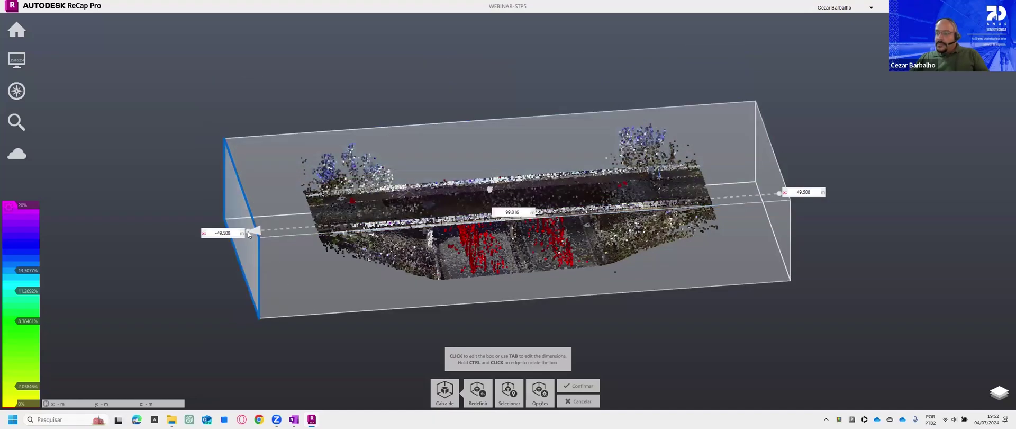
Step: Shorten the limit box from both ends to about 29 m around the central spans and lower its top below the deck
{"action": "left_click", "coordinate": [248, 233]}
{"action": "left_click_drag", "start_coordinate": [248, 233], "coordinate": [195, 195]}
{"action": "left_click_drag", "start_coordinate": [251, 222], "coordinate": [419, 230]}
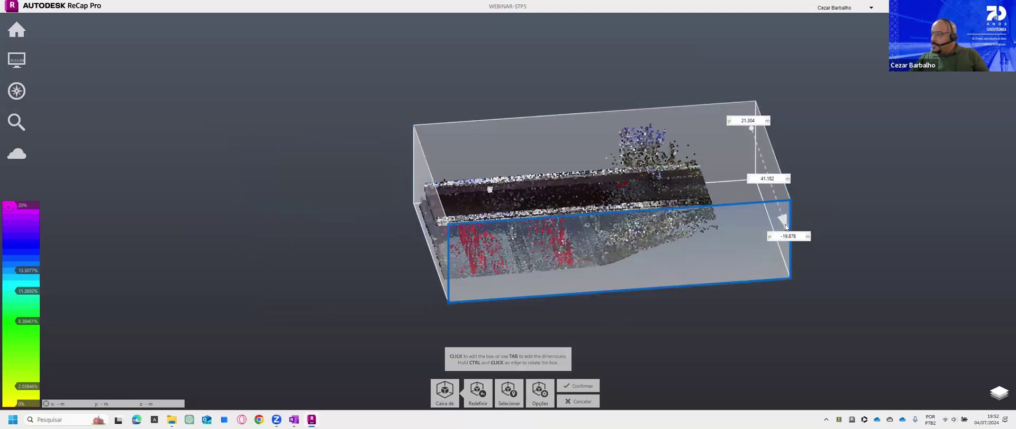
{"action": "left_click_drag", "start_coordinate": [789, 235], "coordinate": [596, 242]}
{"action": "scroll", "coordinate": [474, 264], "scroll_direction": "up", "scroll_amount": 4}
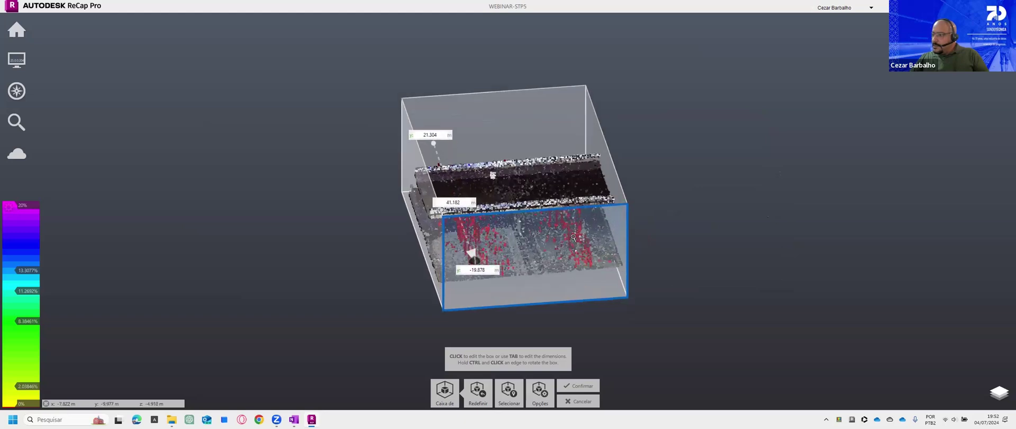
{"action": "left_click_drag", "start_coordinate": [554, 98], "coordinate": [557, 150]}
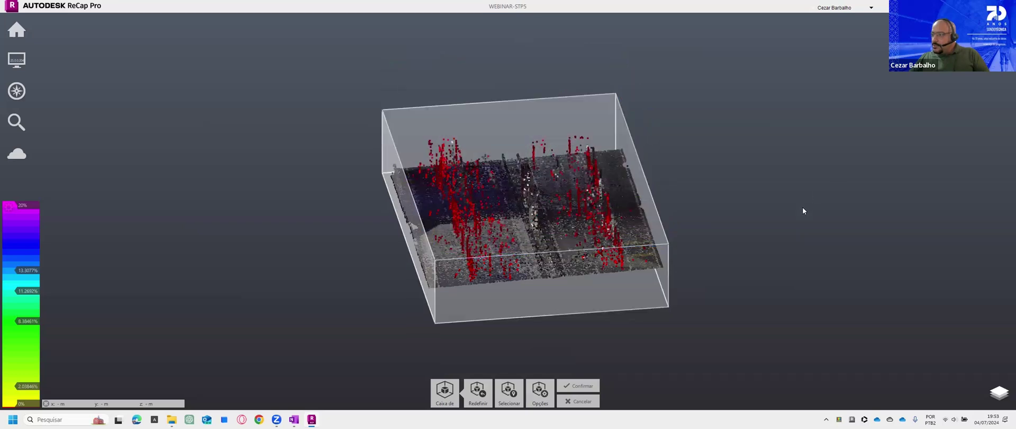
Step: Raise the bottom face of the limit box toward the road surface beneath the bridge
{"action": "right_click_drag", "start_coordinate": [698, 318], "coordinate": [927, 317]}
{"action": "scroll", "coordinate": [561, 334], "scroll_direction": "up", "scroll_amount": 1}
{"action": "scroll", "coordinate": [561, 334], "scroll_direction": "up", "scroll_amount": 5}
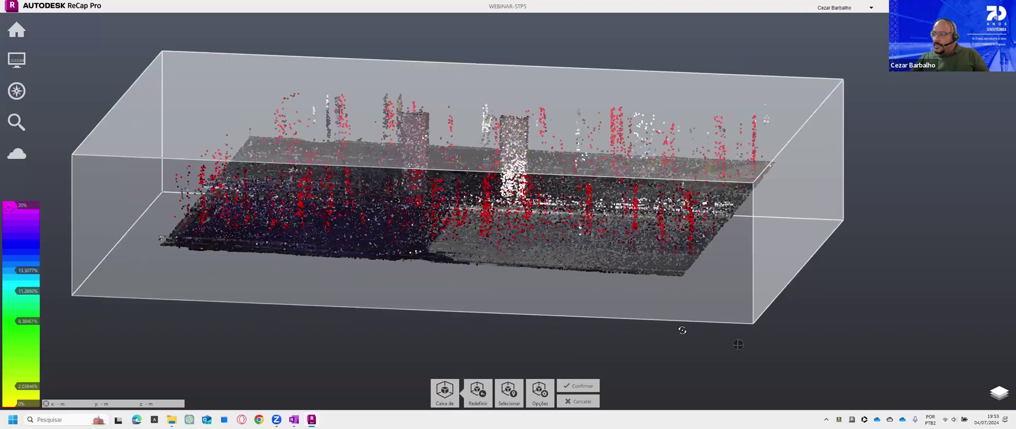
{"action": "right_click_drag", "start_coordinate": [638, 332], "coordinate": [713, 346]}
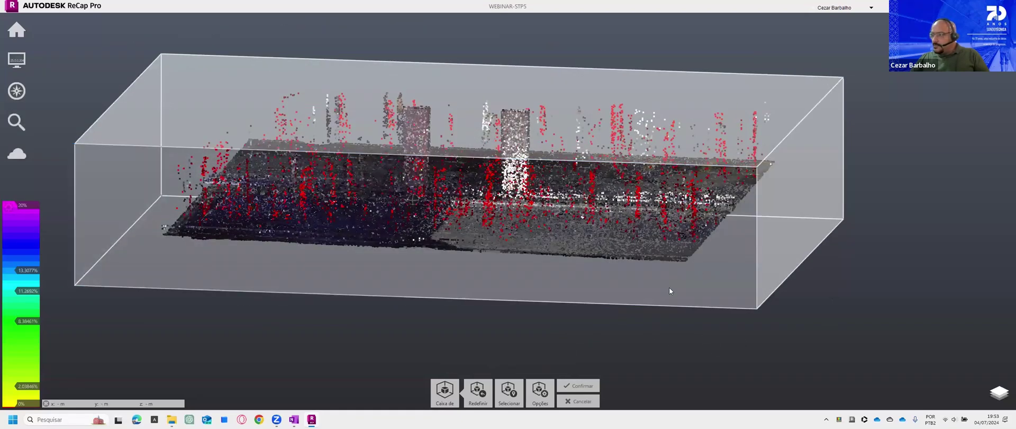
{"action": "left_click_drag", "start_coordinate": [655, 285], "coordinate": [655, 235]}
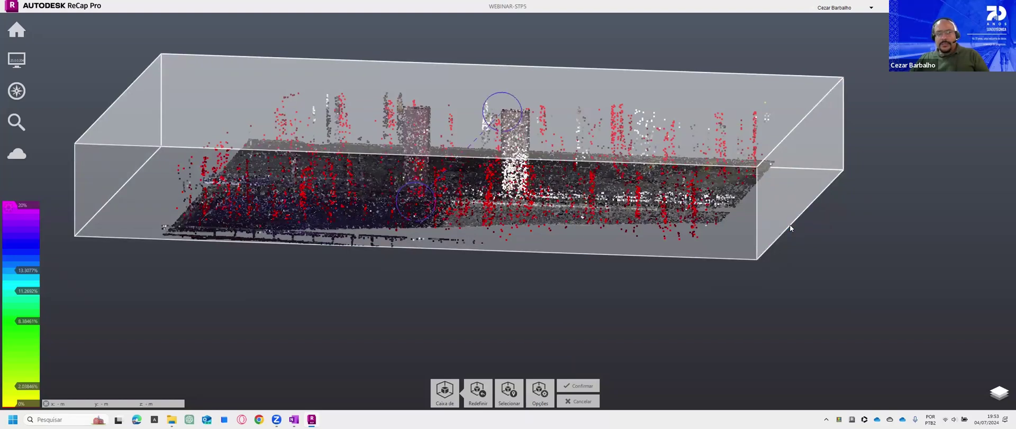
{"action": "left_click_drag", "start_coordinate": [792, 228], "coordinate": [836, 249]}
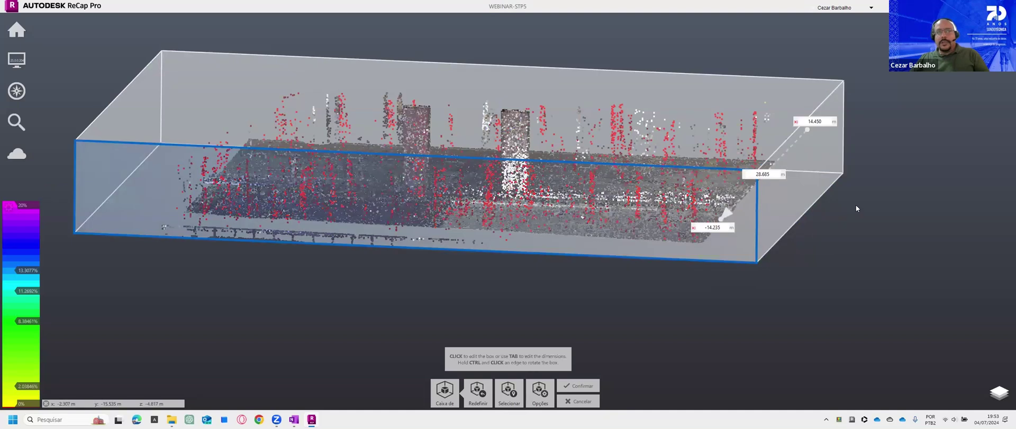
{"action": "left_click_drag", "start_coordinate": [858, 204], "coordinate": [792, 232]}
{"action": "left_click_drag", "start_coordinate": [642, 209], "coordinate": [662, 202]}
{"action": "middle_click_drag", "start_coordinate": [717, 261], "coordinate": [586, 257], "text": "shift"}
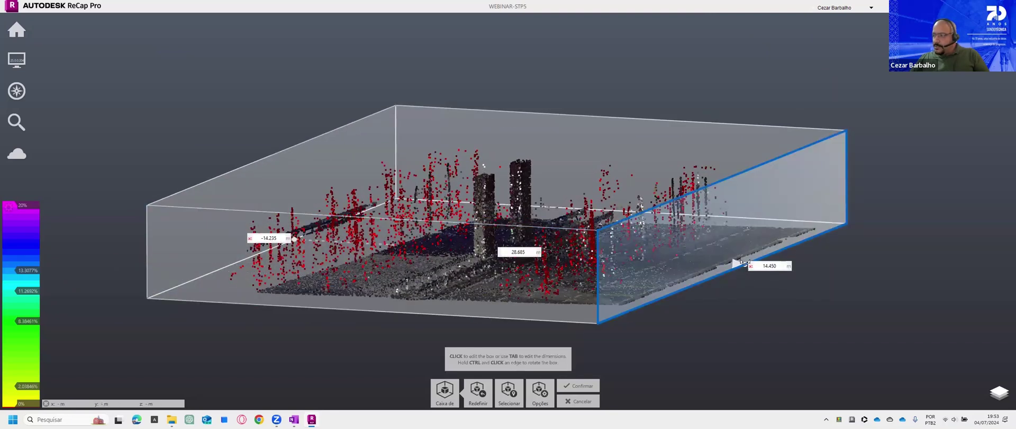
Step: Fine-tune the limit box's bottom face to just above the road, for a height of about 5.1 m, and confirm the box
{"action": "left_click_drag", "start_coordinate": [745, 265], "coordinate": [744, 260], "text": "ctrl"}
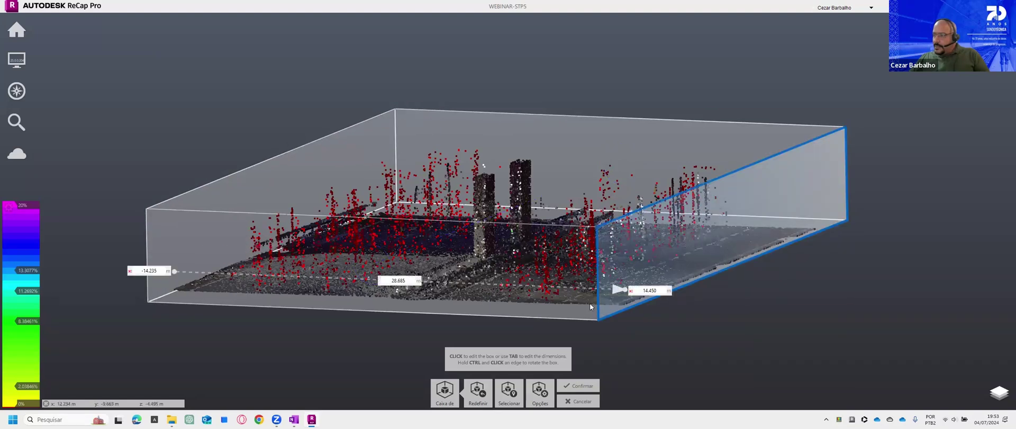
{"action": "left_click", "coordinate": [579, 313]}
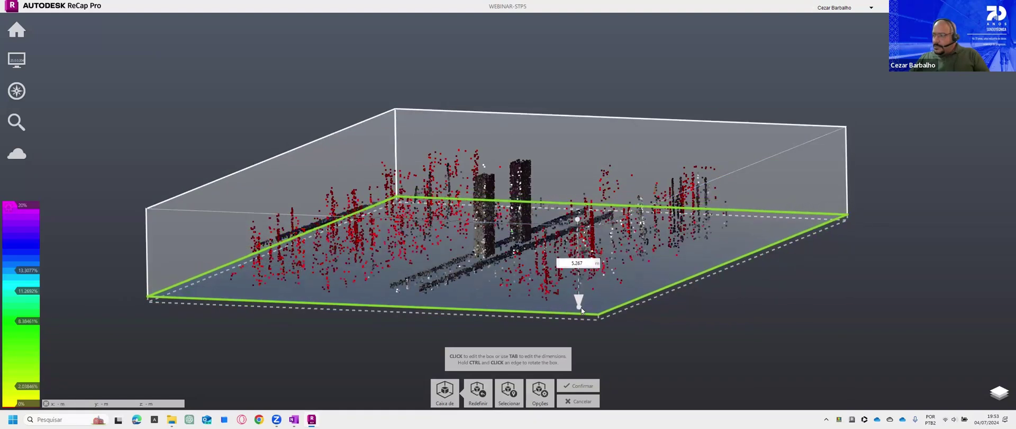
{"action": "left_click_drag", "start_coordinate": [705, 276], "coordinate": [708, 276], "text": "ctrl"}
{"action": "left_click_drag", "start_coordinate": [538, 297], "coordinate": [538, 291]}
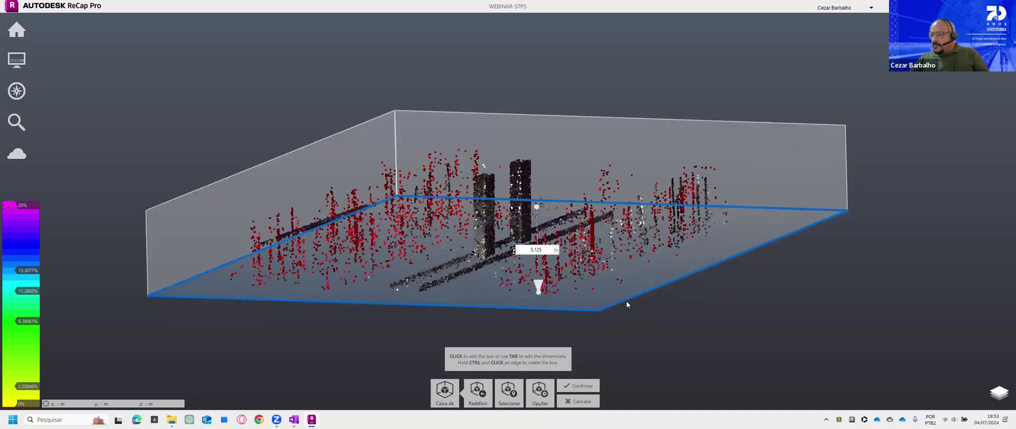
{"action": "left_click", "coordinate": [584, 386]}
{"action": "right_click_drag", "start_coordinate": [587, 236], "coordinate": [630, 312]}
{"action": "middle_click_drag", "start_coordinate": [432, 64], "coordinate": [497, 215]}
{"action": "scroll", "coordinate": [497, 214], "scroll_direction": "down", "scroll_amount": 10}
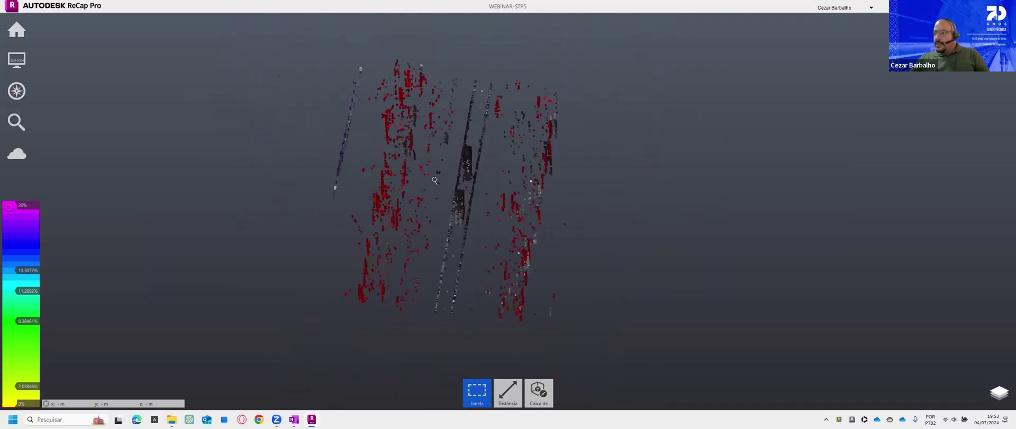
Step: Reopen the limit box, pull in its side face to a width of about 27.2 m, confirm it and view the points from above
{"action": "left_click", "coordinate": [532, 387]}
{"action": "scroll", "coordinate": [381, 199], "scroll_direction": "up", "scroll_amount": 5}
{"action": "left_click_drag", "start_coordinate": [695, 236], "coordinate": [422, 150]}
{"action": "left_click", "coordinate": [410, 145]}
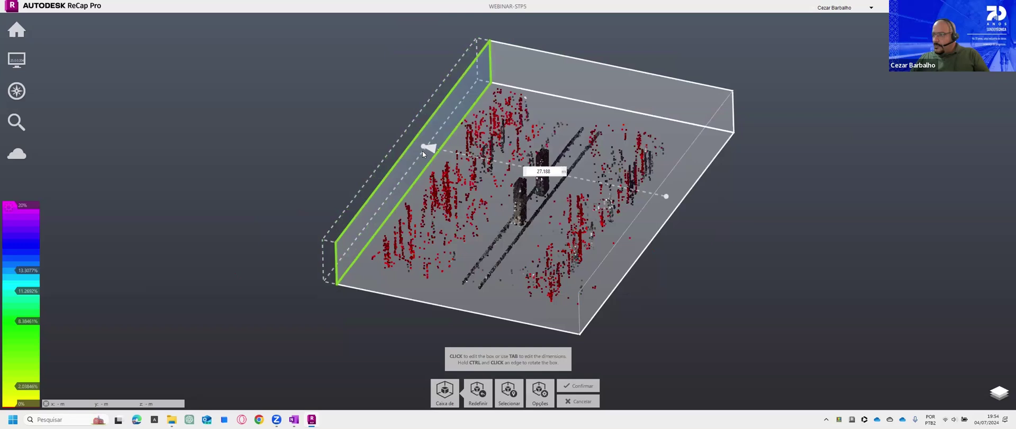
{"action": "left_click", "coordinate": [584, 385]}
{"action": "left_click", "coordinate": [984, 40]}
{"action": "mouse_move", "coordinate": [480, 393]}
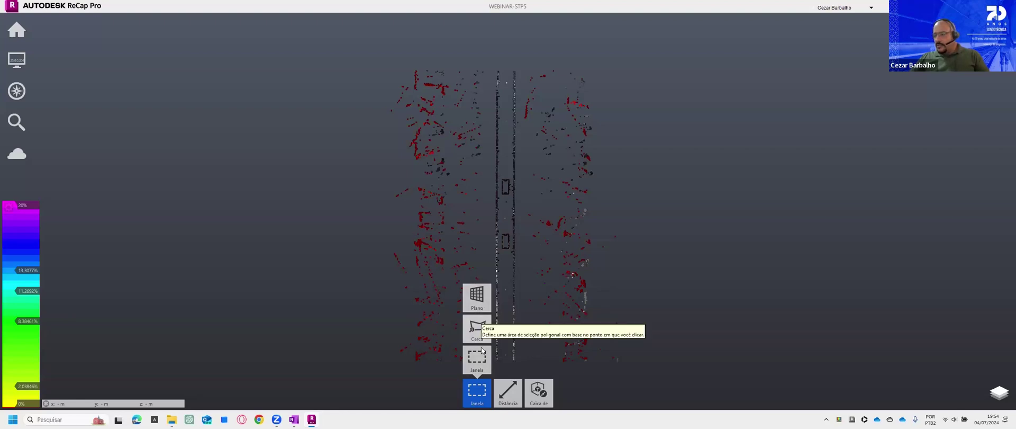
{"action": "scroll", "coordinate": [329, 143], "scroll_direction": "down", "scroll_amount": 1}
{"action": "left_click_drag", "start_coordinate": [345, 46], "coordinate": [471, 344]}
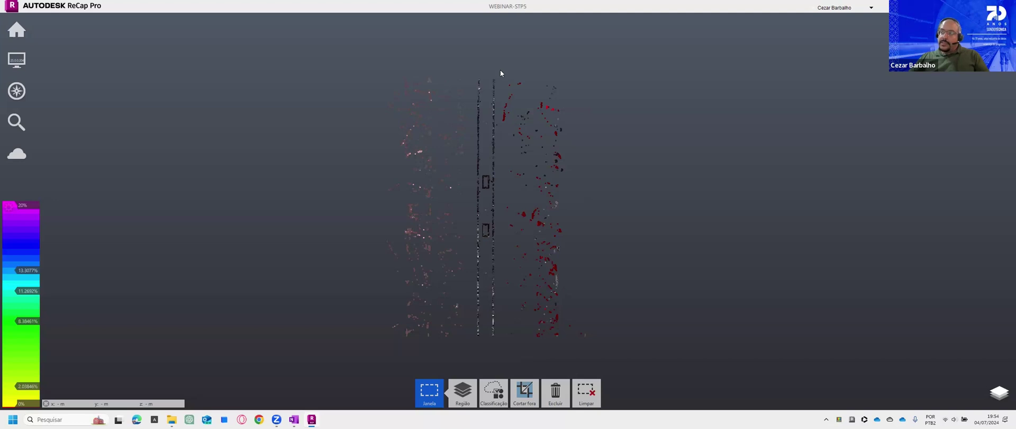
{"action": "left_click_drag", "start_coordinate": [500, 70], "coordinate": [645, 351]}
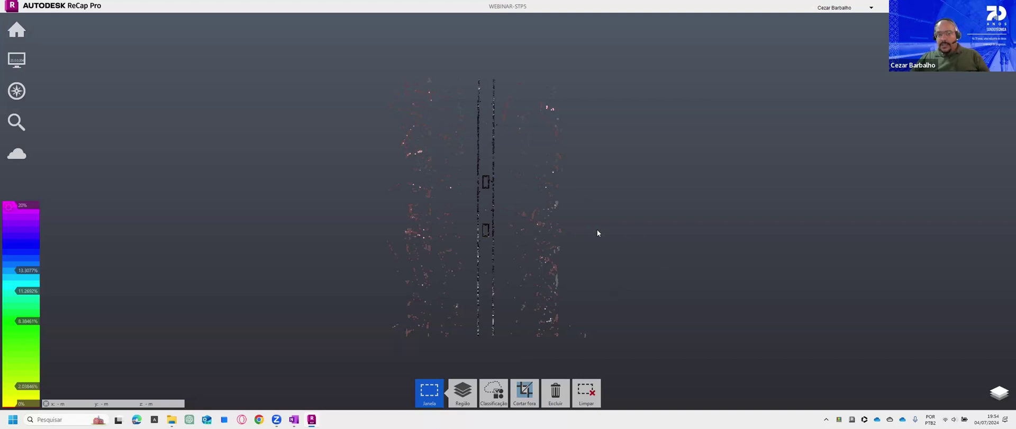
{"action": "left_click_drag", "start_coordinate": [782, 170], "coordinate": [613, 236]}
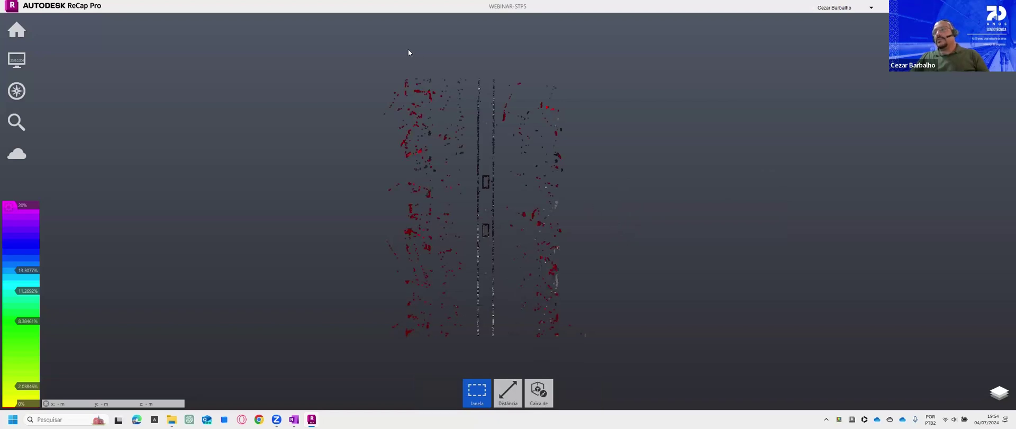
Step: Window-select the red noise points on both sides of the central median, leaving the median barriers and pillars out
{"action": "left_click_drag", "start_coordinate": [372, 57], "coordinate": [472, 348]}
{"action": "key", "text": "Caps_Lock"}
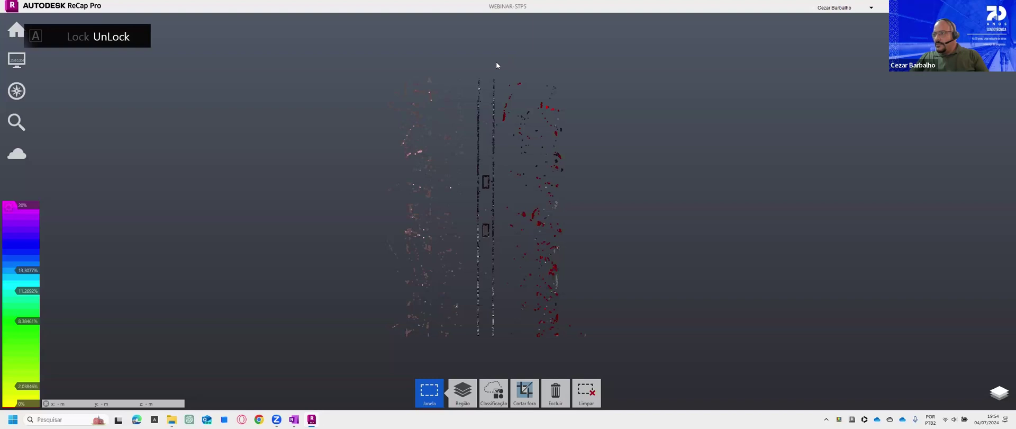
{"action": "left_click_drag", "start_coordinate": [501, 67], "coordinate": [667, 348]}
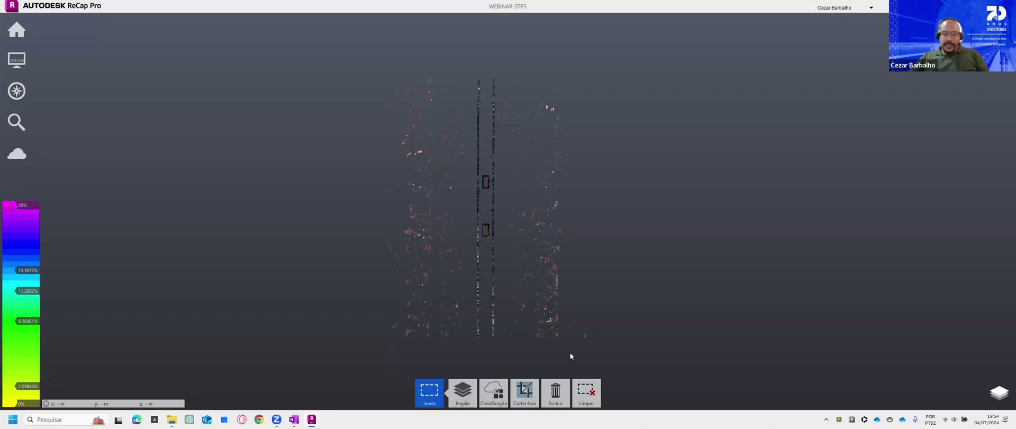
Step: Assign the selected noise points to classification 255 Reservado and clear the selection
{"action": "left_click", "coordinate": [495, 393]}
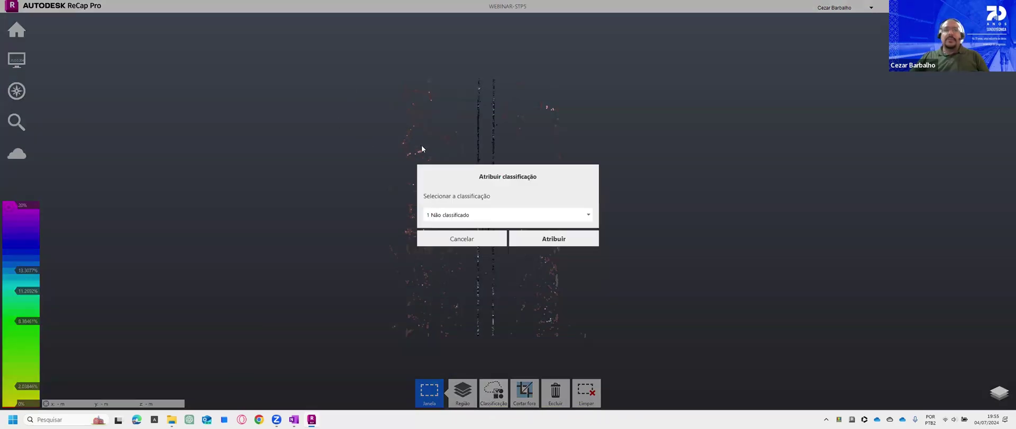
{"action": "left_click", "coordinate": [495, 215]}
{"action": "scroll", "coordinate": [518, 230], "scroll_direction": "down", "scroll_amount": 3}
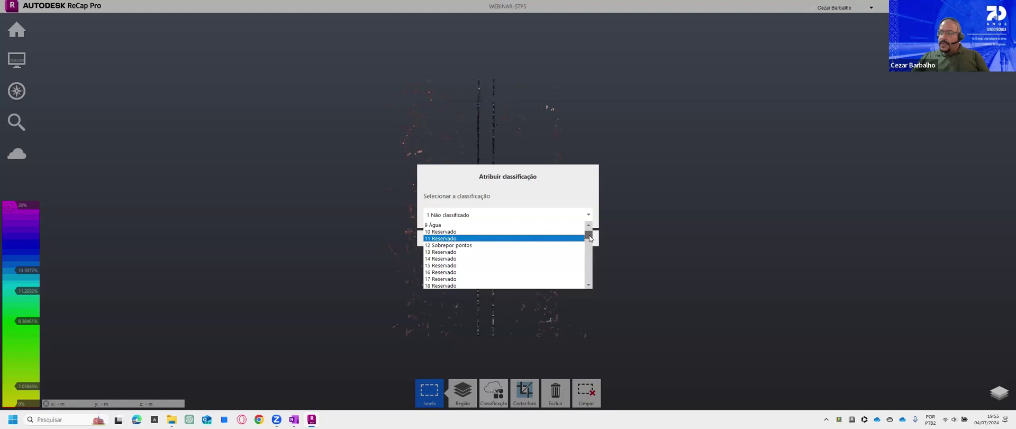
{"action": "left_click_drag", "start_coordinate": [589, 236], "coordinate": [589, 283]}
{"action": "left_click", "coordinate": [542, 284]}
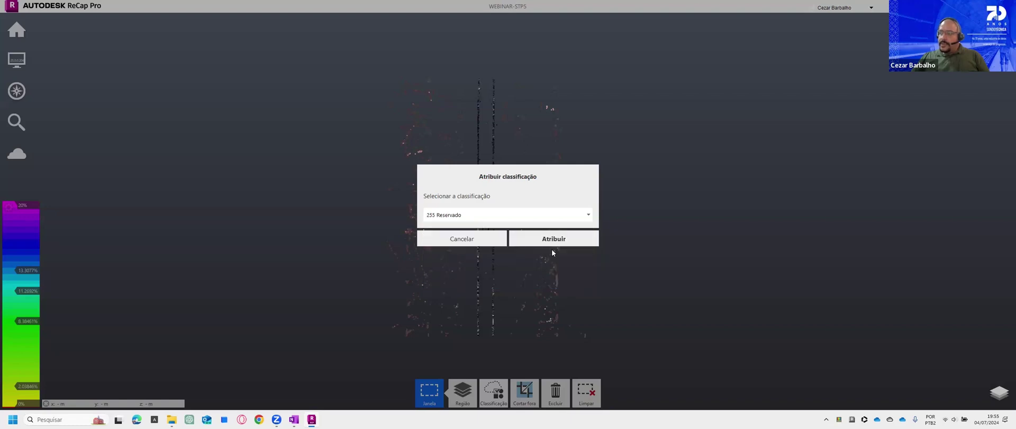
{"action": "left_click", "coordinate": [561, 243]}
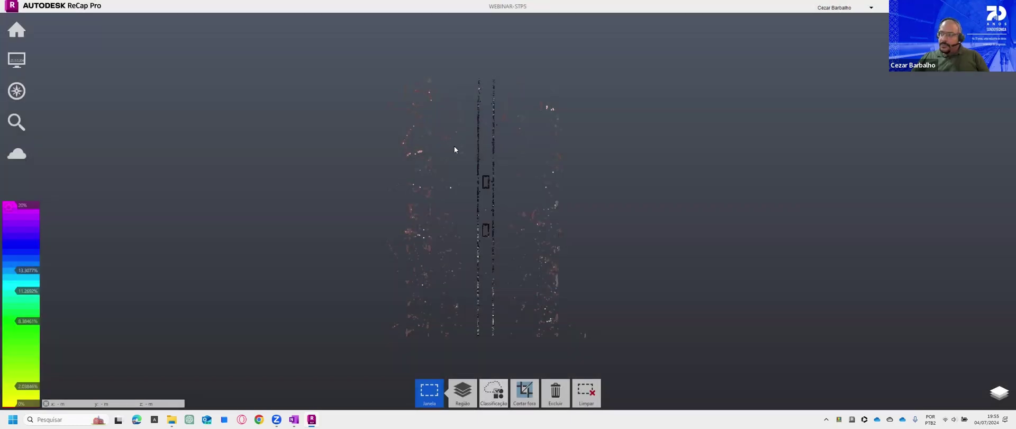
{"action": "left_click", "coordinate": [595, 397]}
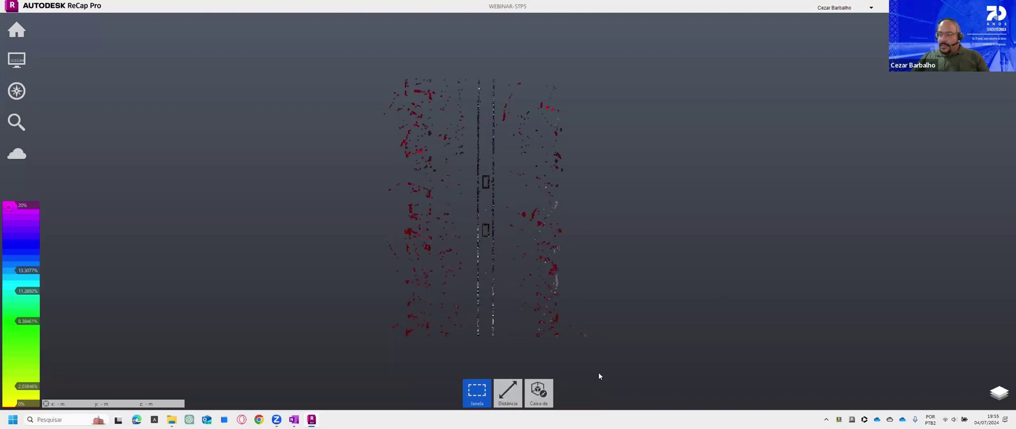
Step: Rename the 255 Reservado classification as ruido
{"action": "left_click_drag", "start_coordinate": [634, 315], "coordinate": [646, 201]}
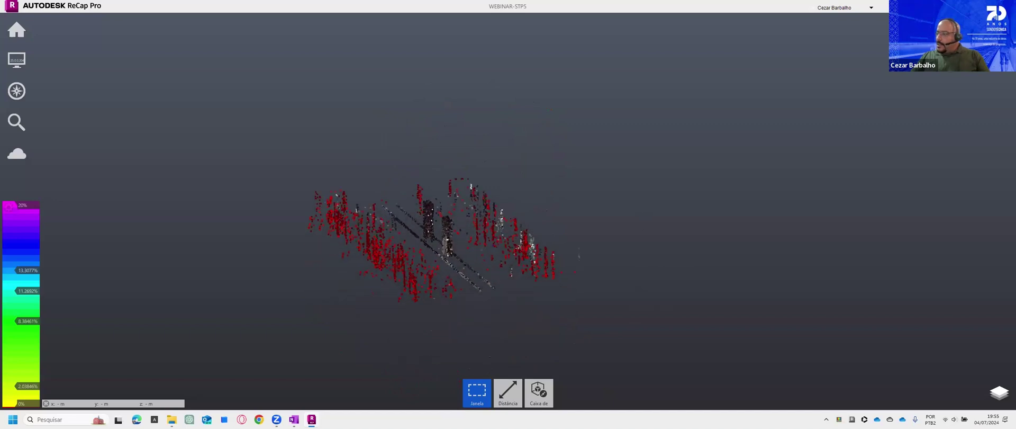
{"action": "left_click", "coordinate": [996, 403]}
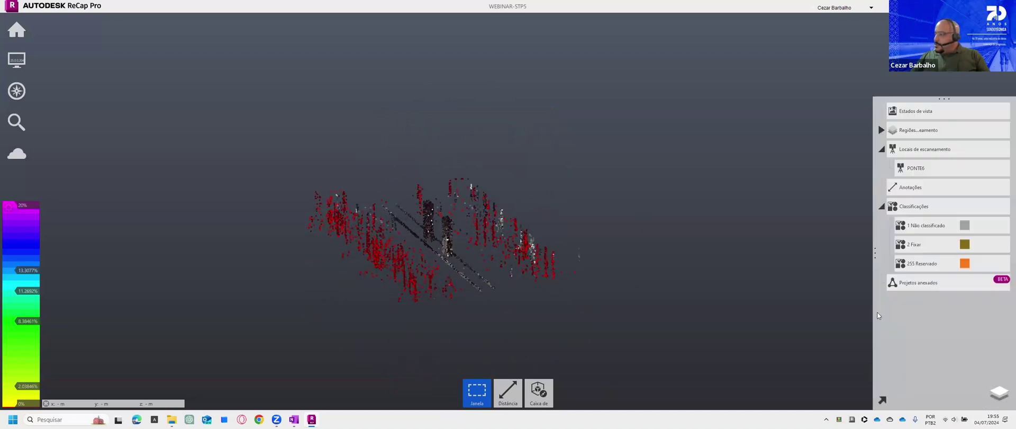
{"action": "double_click", "coordinate": [925, 268]}
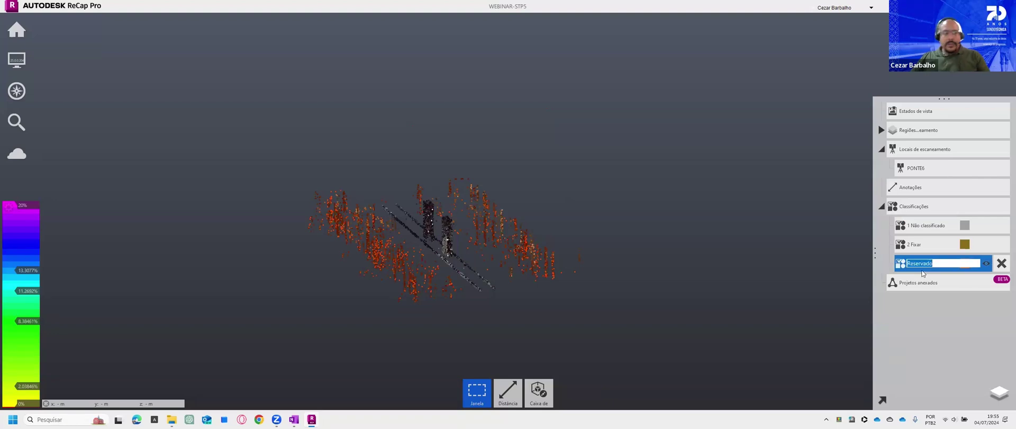
{"action": "type", "text": "ruido"}
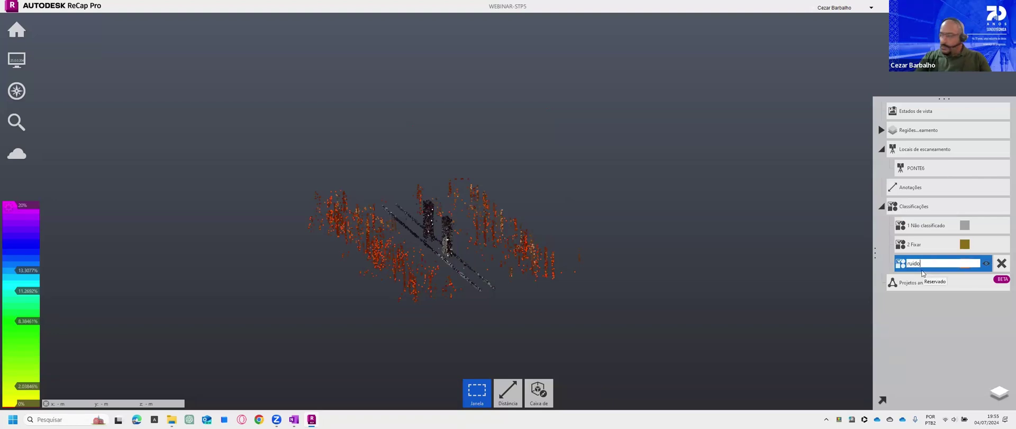
{"action": "key", "text": "Return"}
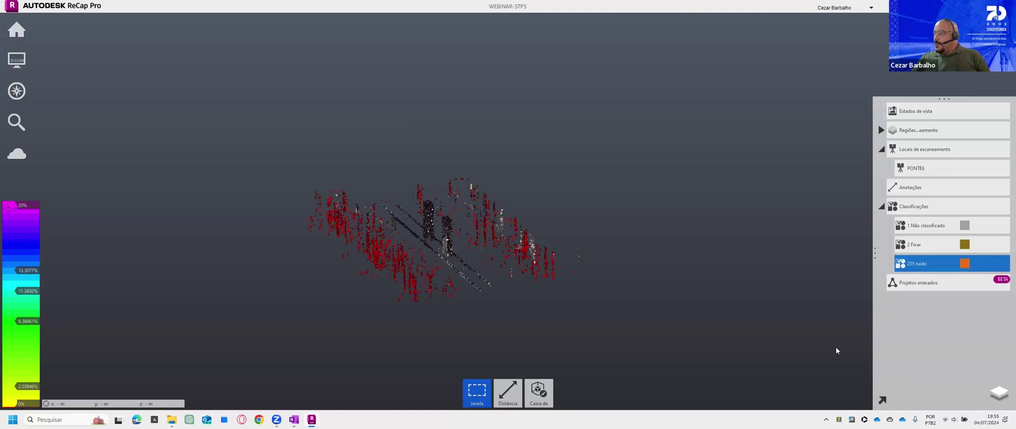
Step: Reset the limit box to show the full bridge point cloud again
{"action": "middle_click_drag", "start_coordinate": [635, 239], "coordinate": [653, 277], "text": "shift"}
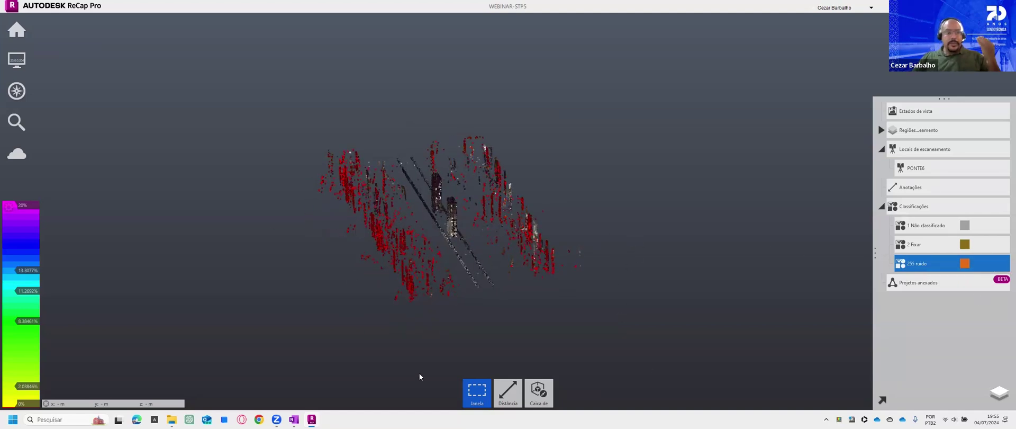
{"action": "mouse_move", "coordinate": [536, 390]}
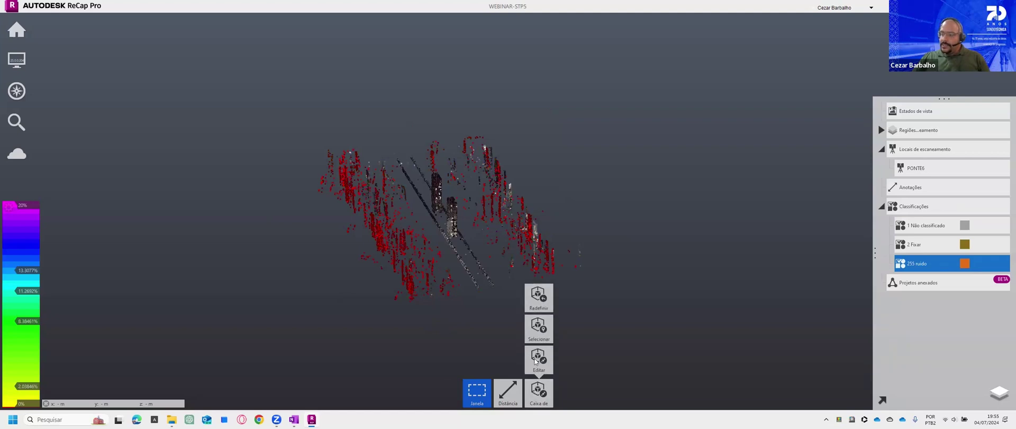
{"action": "left_click", "coordinate": [538, 296]}
{"action": "mouse_move", "coordinate": [559, 325]}
{"action": "left_mouse_down"}
{"action": "mouse_move", "coordinate": [702, 290]}
{"action": "mouse_move", "coordinate": [572, 233]}
{"action": "left_mouse_up"}
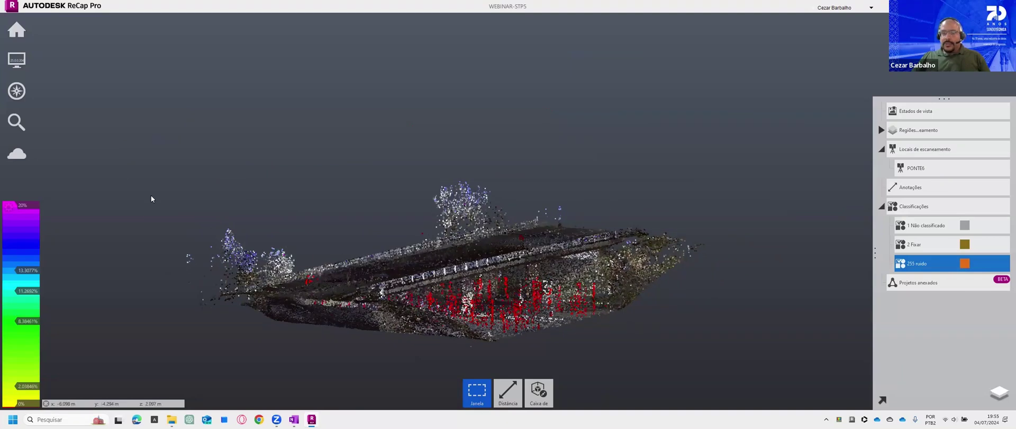
Step: Open the project WEBINAR-STP5-b.rcp without saving the current changes, and continue with its download
{"action": "mouse_move", "coordinate": [17, 30]}
{"action": "left_click", "coordinate": [87, 29]}
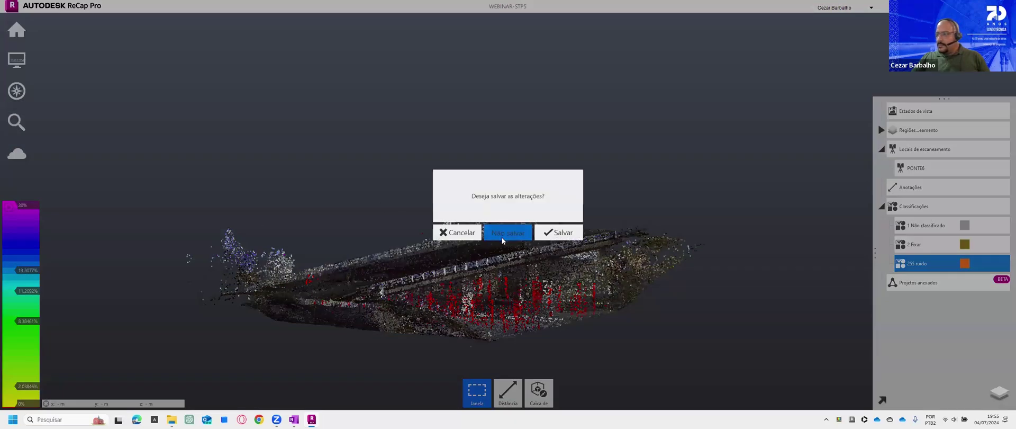
{"action": "left_click", "coordinate": [503, 233]}
{"action": "scroll", "coordinate": [332, 170], "scroll_direction": "down", "scroll_amount": 1}
{"action": "scroll", "coordinate": [332, 170], "scroll_direction": "down", "scroll_amount": 5}
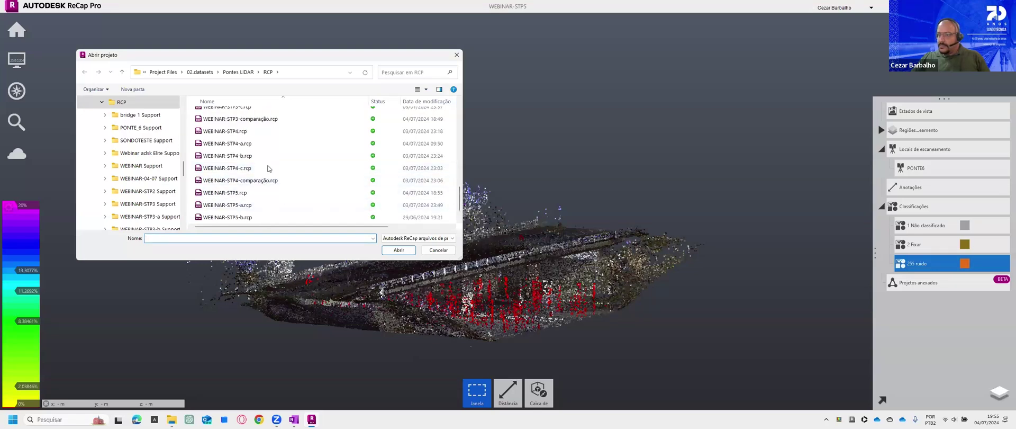
{"action": "scroll", "coordinate": [267, 162], "scroll_direction": "down", "scroll_amount": 3}
{"action": "left_click", "coordinate": [249, 193]}
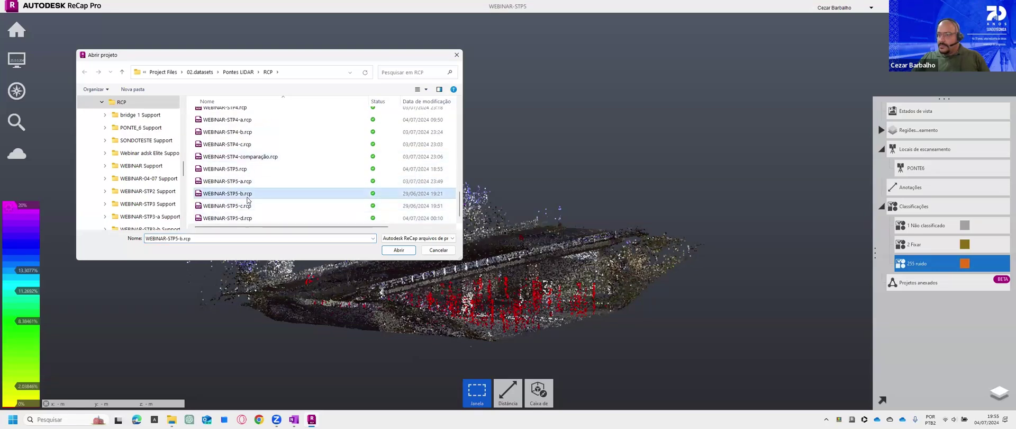
{"action": "left_click", "coordinate": [398, 250]}
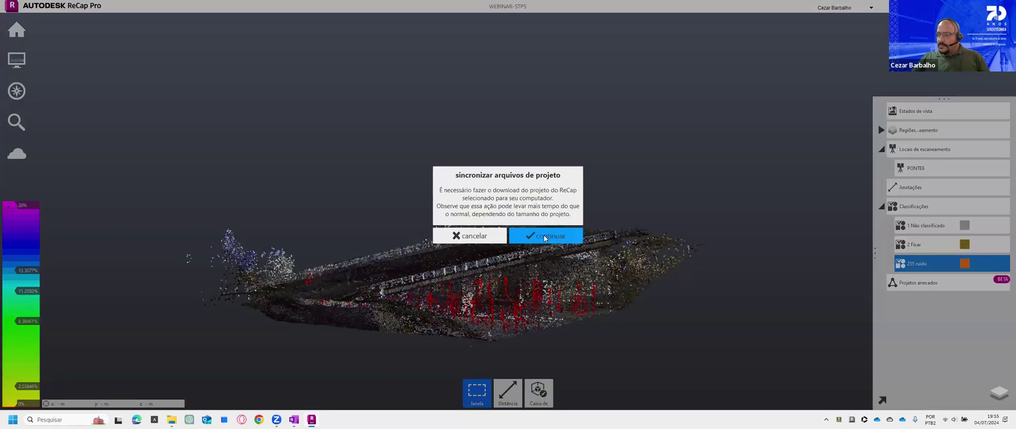
{"action": "left_click", "coordinate": [543, 234]}
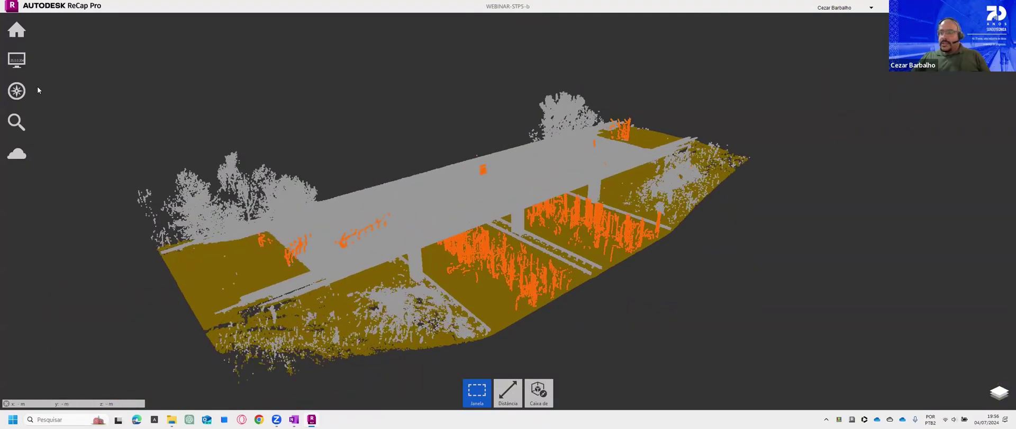
Step: Set the point lighting sides to Duplo and accept the Autodesk Docs request to remove the deleted file from all locations
{"action": "mouse_move", "coordinate": [23, 58]}
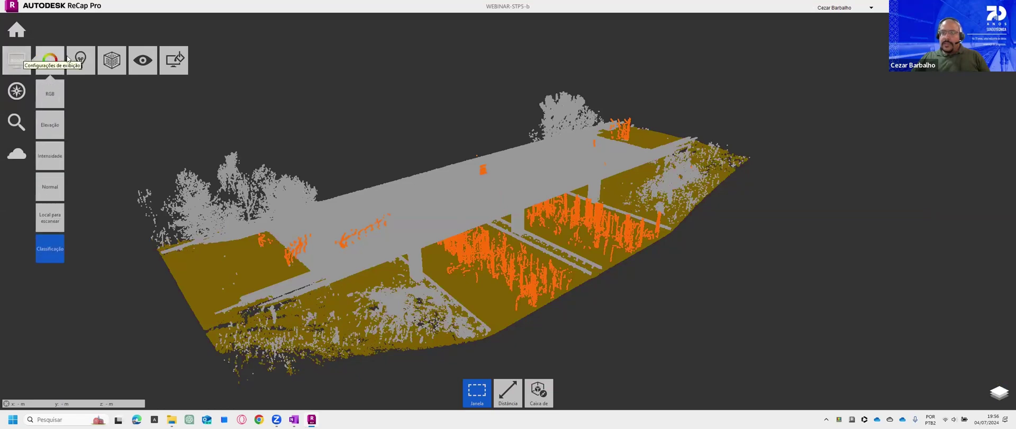
{"action": "mouse_move", "coordinate": [81, 62]}
{"action": "mouse_move", "coordinate": [80, 95]}
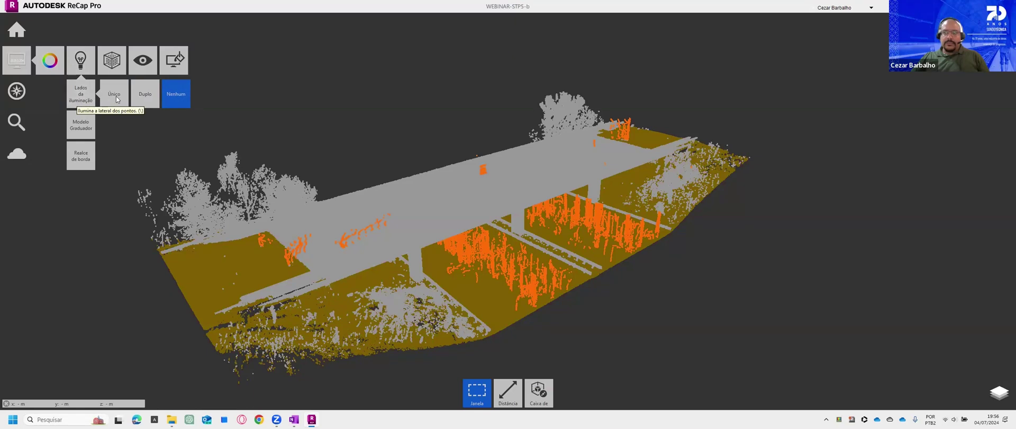
{"action": "left_click", "coordinate": [147, 93]}
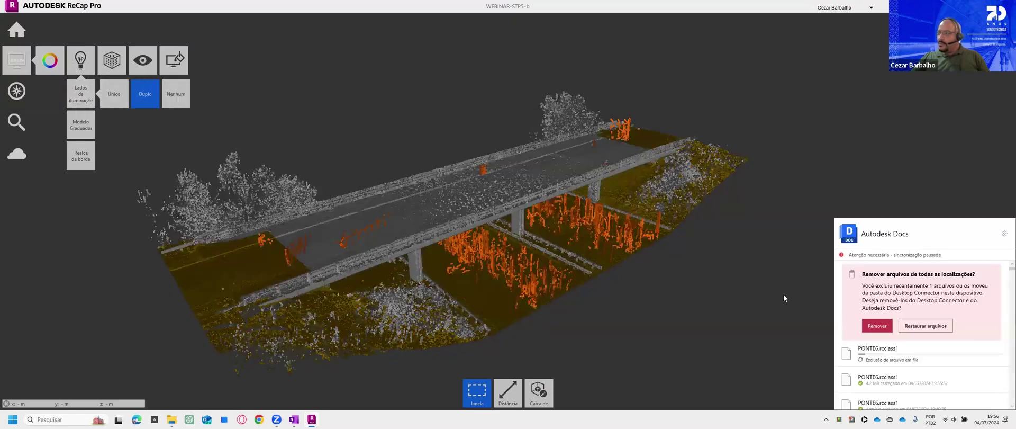
{"action": "left_click", "coordinate": [877, 326]}
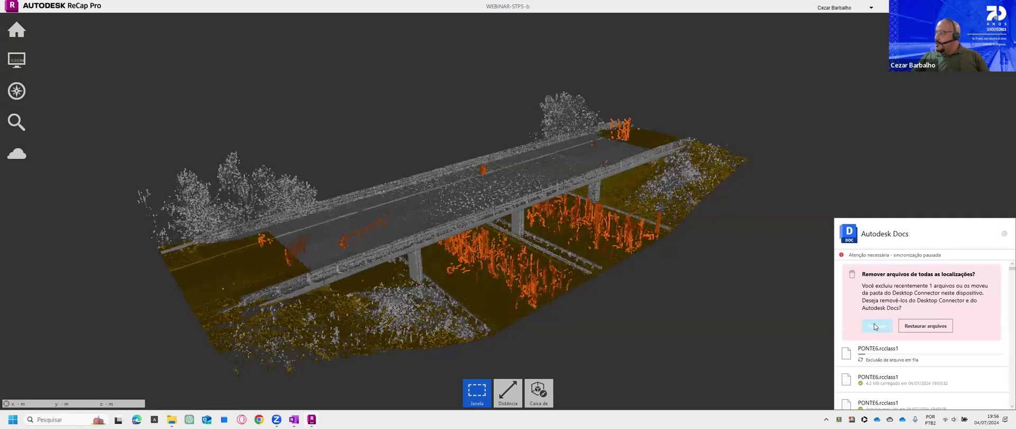
{"action": "left_click", "coordinate": [752, 339]}
Step: Isolate the 23 Reservado noise points by hiding the classes 1 Não classificado and 2 Fixar
{"action": "scroll", "coordinate": [586, 234], "scroll_direction": "up", "scroll_amount": 1}
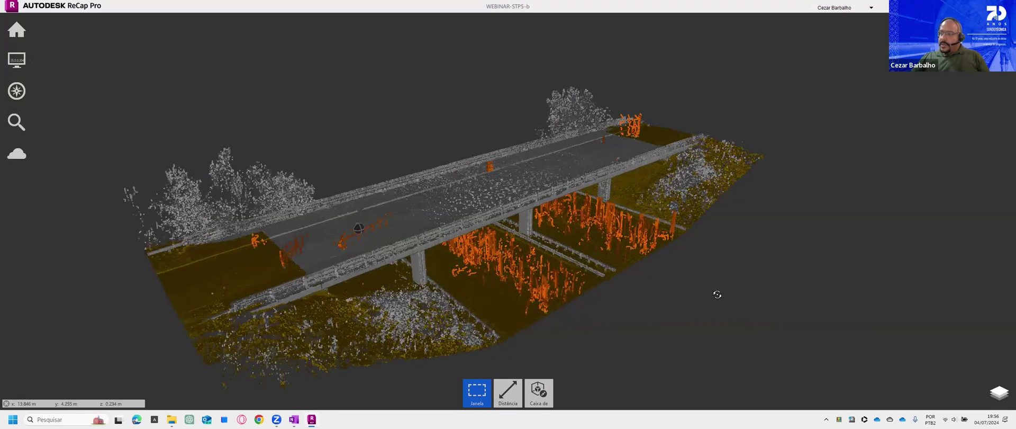
{"action": "scroll", "coordinate": [677, 293], "scroll_direction": "up", "scroll_amount": 2}
{"action": "left_click_drag", "start_coordinate": [619, 306], "coordinate": [598, 255]}
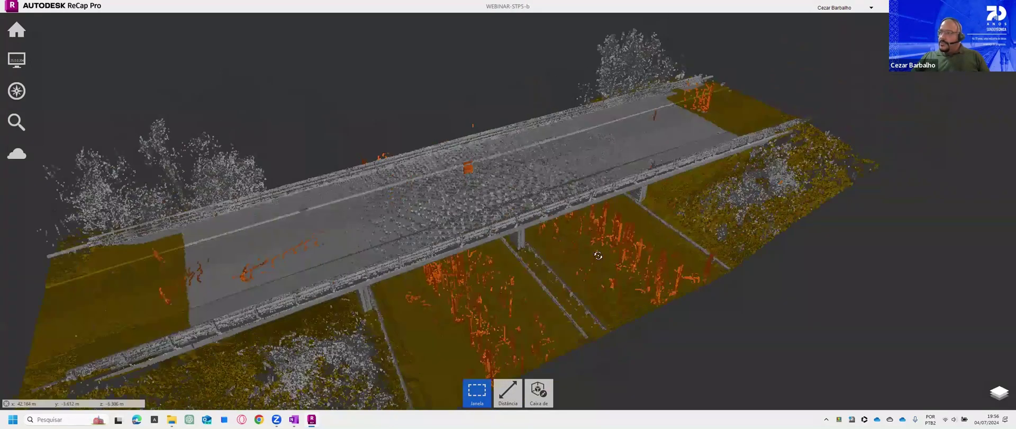
{"action": "scroll", "coordinate": [753, 198], "scroll_direction": "up", "scroll_amount": 3}
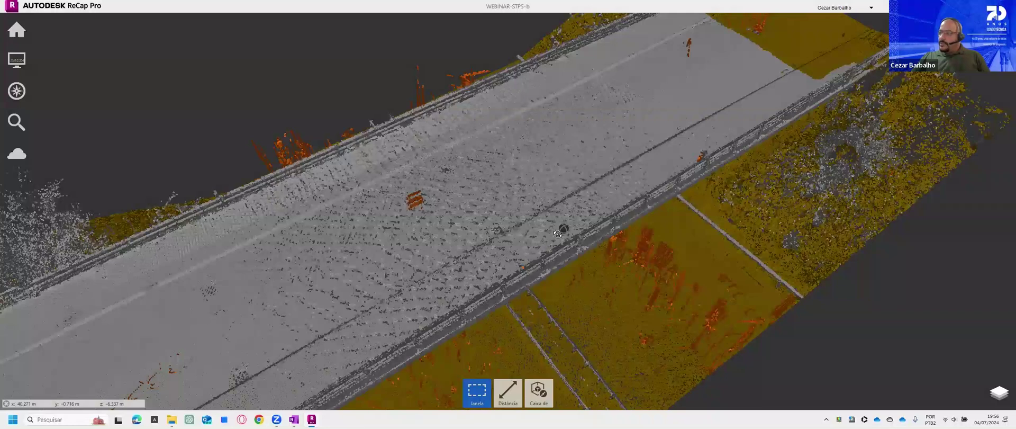
{"action": "left_click_drag", "start_coordinate": [558, 234], "coordinate": [550, 225]}
{"action": "left_click", "coordinate": [999, 392]}
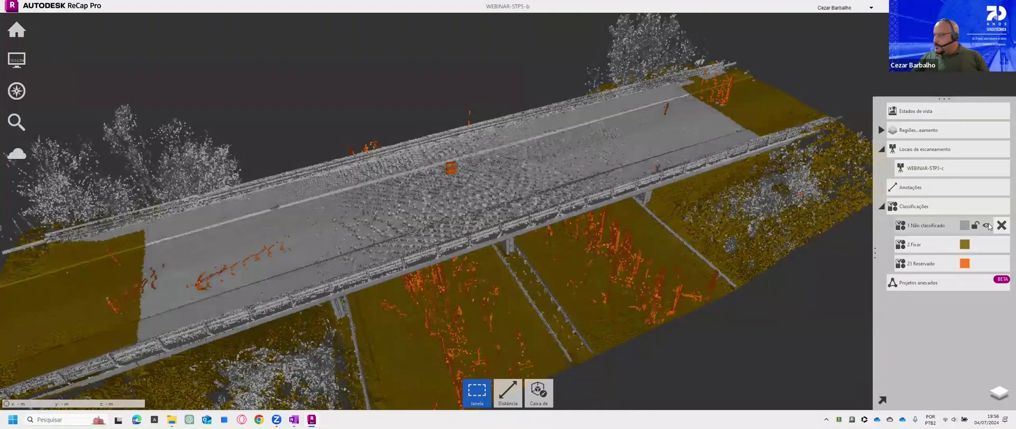
{"action": "left_click", "coordinate": [986, 226]}
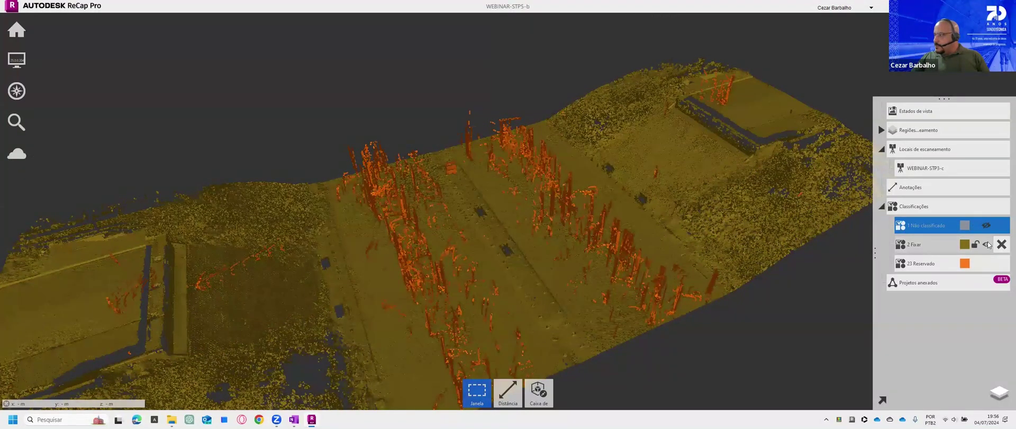
{"action": "left_click", "coordinate": [986, 244]}
{"action": "middle_click_drag", "start_coordinate": [511, 269], "coordinate": [511, 271]}
{"action": "scroll", "coordinate": [512, 269], "scroll_direction": "down", "scroll_amount": 3}
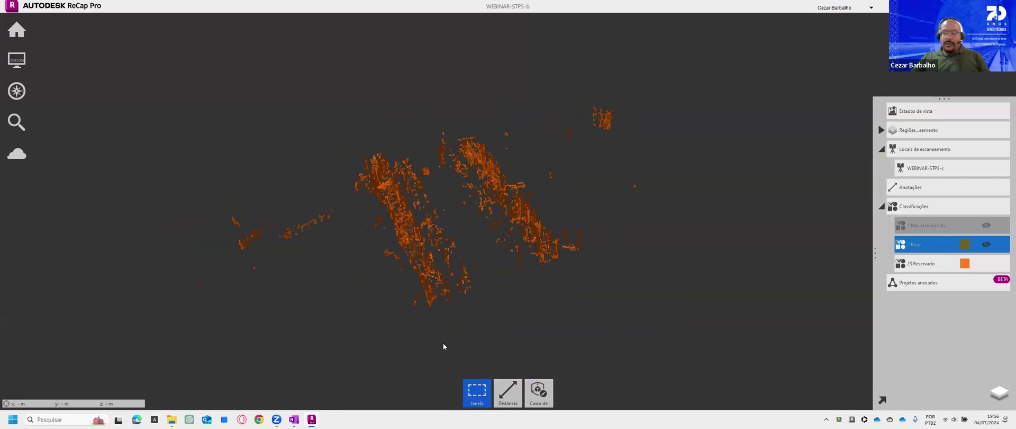
{"action": "left_click_drag", "start_coordinate": [311, 129], "coordinate": [479, 315]}
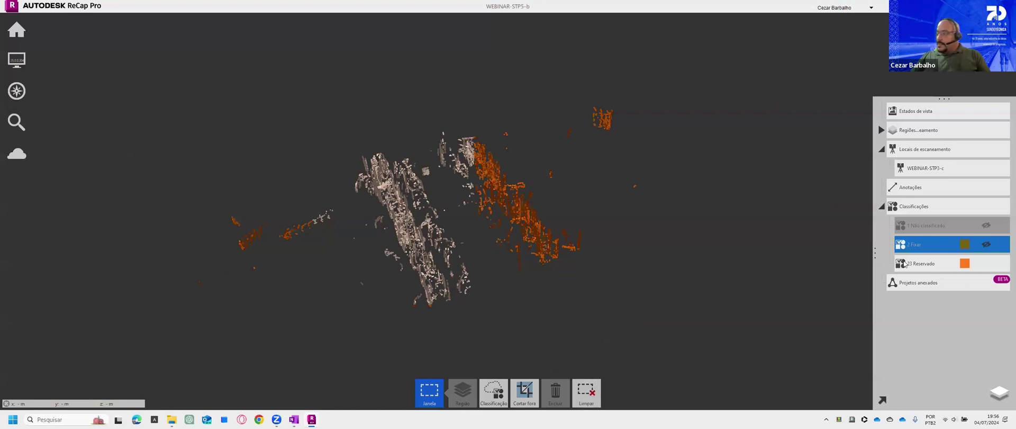
{"action": "left_click", "coordinate": [986, 225]}
{"action": "left_click", "coordinate": [633, 332]}
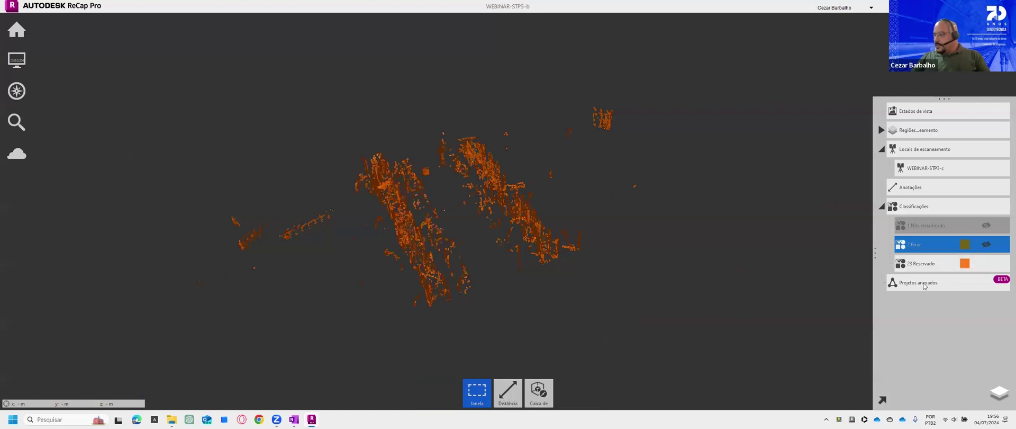
Step: Show the classes 1 Não classificado and 2 Fixar again, lock both, and test a window selection over the noise under the deck
{"action": "left_click", "coordinate": [986, 225]}
{"action": "left_click", "coordinate": [987, 244]}
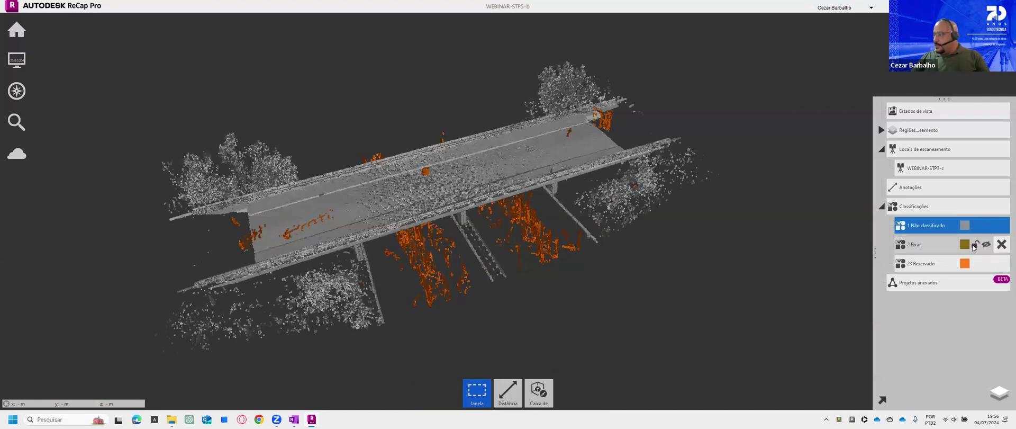
{"action": "left_click_drag", "start_coordinate": [408, 152], "coordinate": [635, 316]}
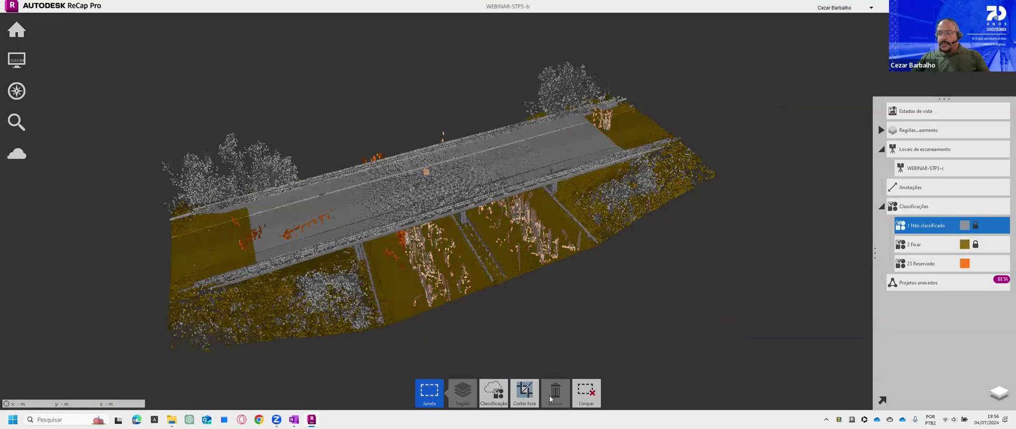
{"action": "left_click", "coordinate": [556, 369]}
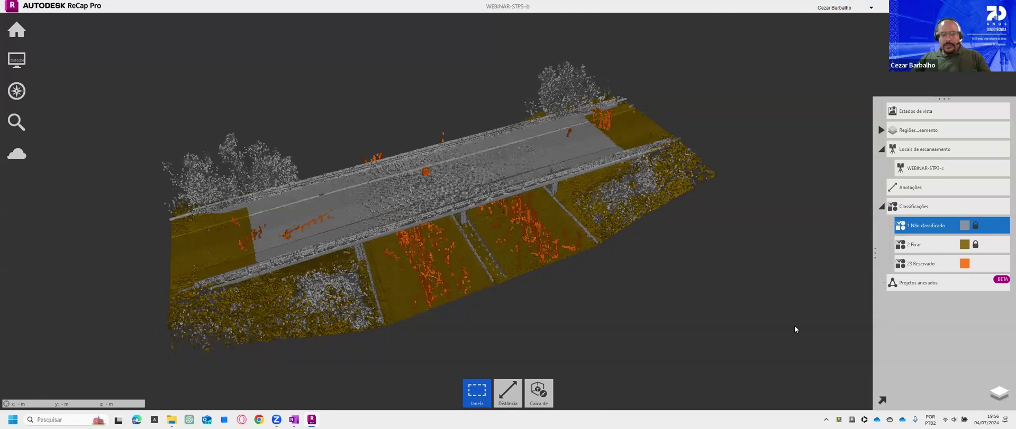
Step: Delete the classification 23 Reservado together with its noise points and accept the warning
{"action": "mouse_move", "coordinate": [1001, 264]}
{"action": "left_click", "coordinate": [1001, 263]}
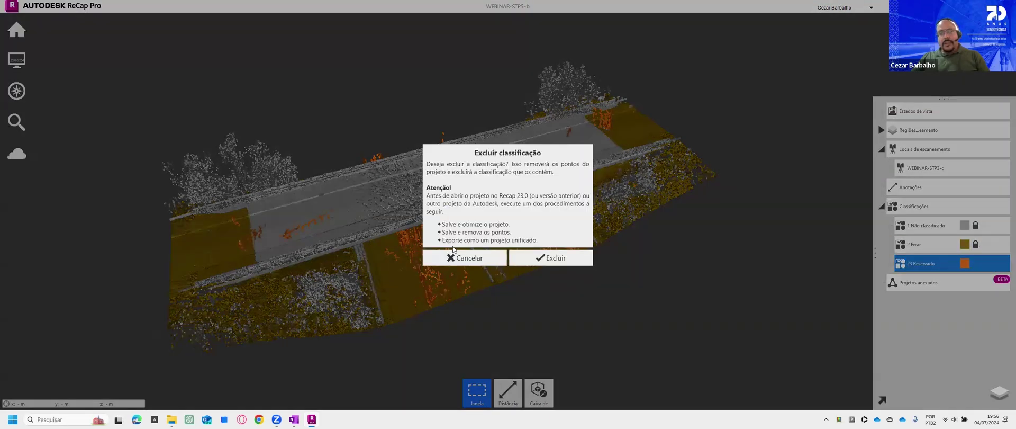
{"action": "left_click", "coordinate": [551, 258]}
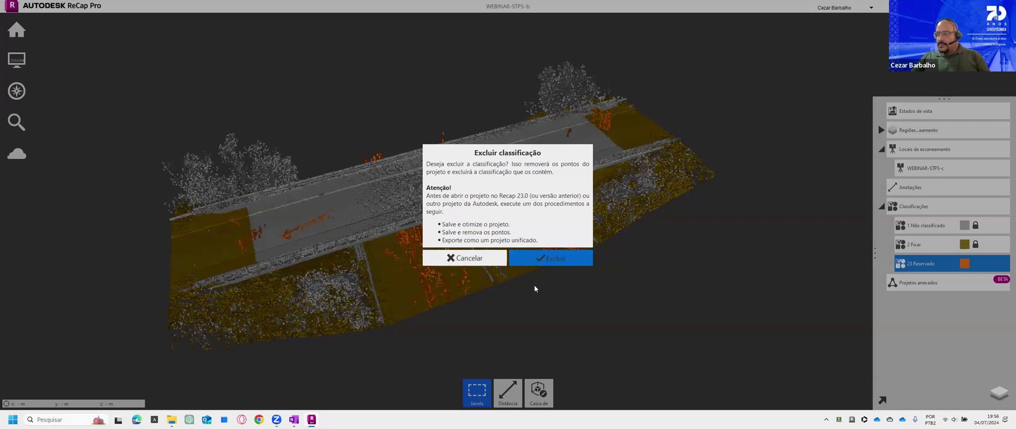
Step: Inspect the cleaned space under the bridge deck and around the columns from the side
{"action": "middle_click_drag", "start_coordinate": [415, 294], "coordinate": [432, 296]}
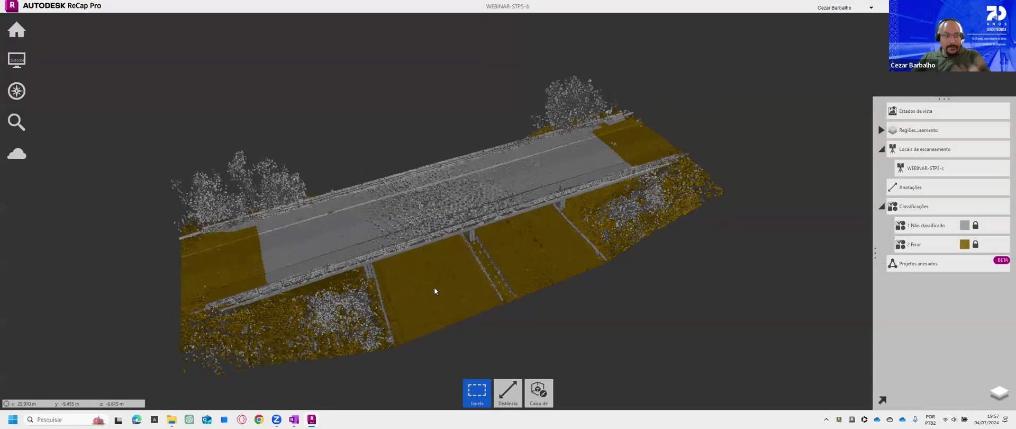
{"action": "left_click_drag", "start_coordinate": [449, 304], "coordinate": [450, 305]}
{"action": "mouse_move", "coordinate": [445, 260]}
{"action": "left_mouse_down"}
{"action": "mouse_move", "coordinate": [505, 305]}
{"action": "mouse_move", "coordinate": [370, 261]}
{"action": "mouse_move", "coordinate": [424, 323]}
{"action": "left_mouse_up"}
{"action": "left_click", "coordinate": [1000, 392]}
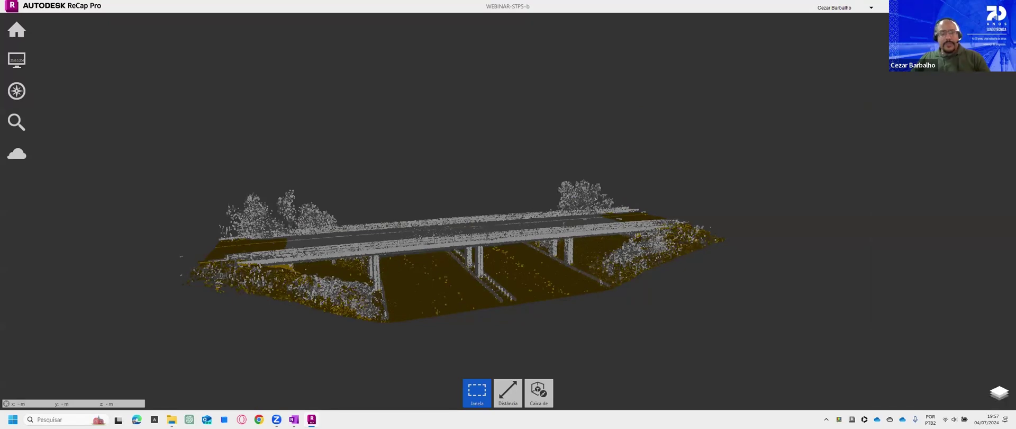
{"action": "scroll", "coordinate": [524, 260], "scroll_direction": "up", "scroll_amount": 3}
{"action": "middle_click_drag", "start_coordinate": [526, 257], "coordinate": [391, 228], "text": "shift"}
{"action": "middle_click_drag", "start_coordinate": [522, 227], "coordinate": [448, 224], "text": "shift"}
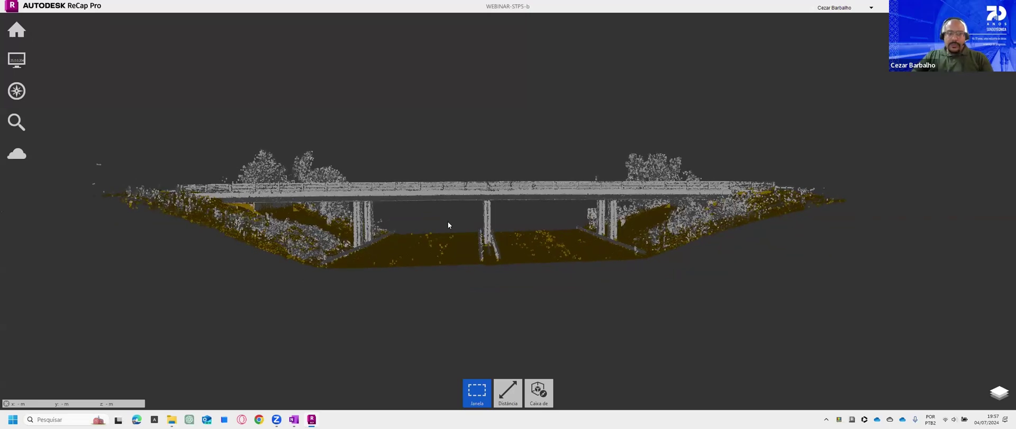
{"action": "scroll", "coordinate": [453, 226], "scroll_direction": "up", "scroll_amount": 4}
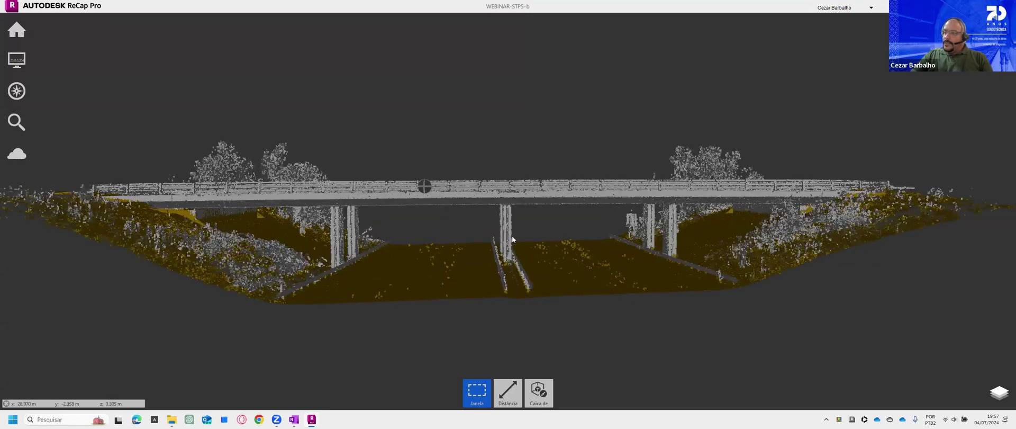
{"action": "scroll", "coordinate": [406, 251], "scroll_direction": "down", "scroll_amount": 2}
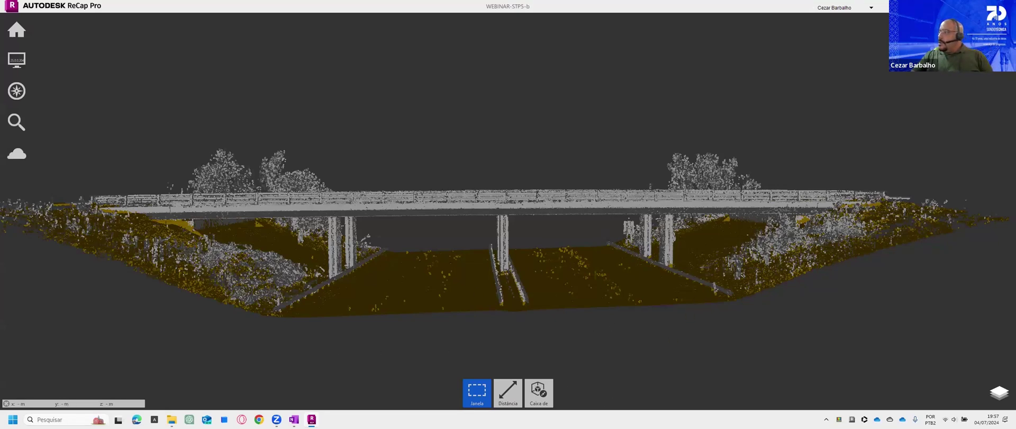
{"action": "middle_click_drag", "start_coordinate": [814, 137], "coordinate": [784, 106], "text": "shift"}
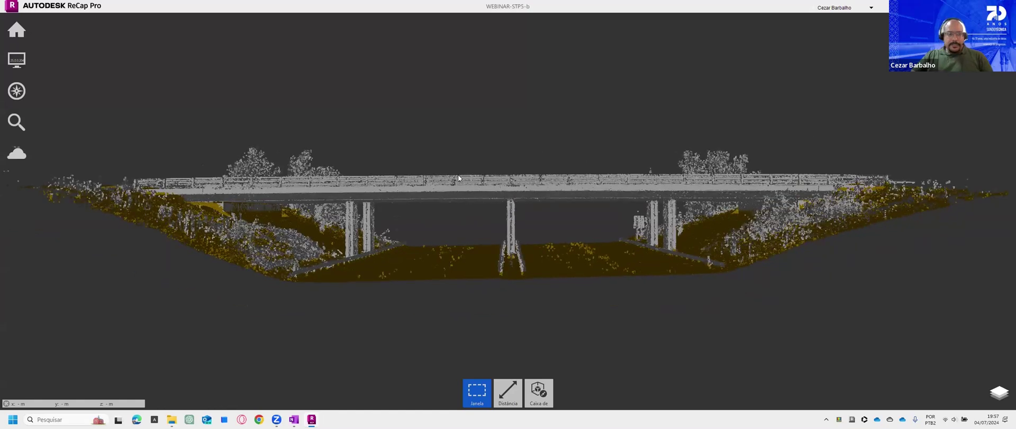
Step: Switch the side view of the bridge from perspective to orthographic projection
{"action": "mouse_move", "coordinate": [16, 29]}
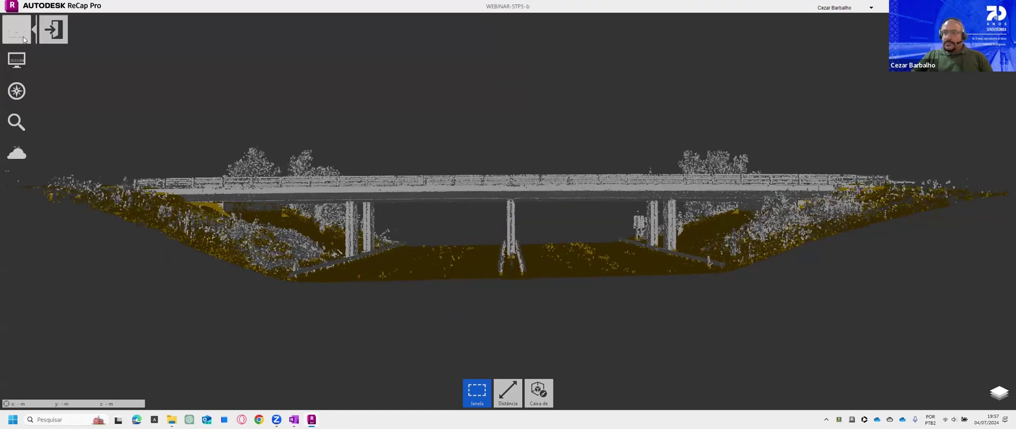
{"action": "mouse_move", "coordinate": [17, 59]}
{"action": "mouse_move", "coordinate": [142, 60]}
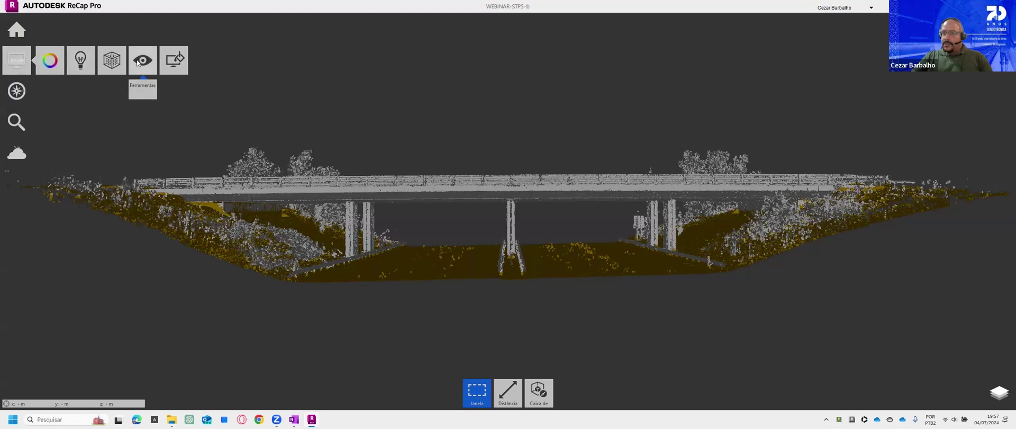
{"action": "left_click", "coordinate": [139, 155]}
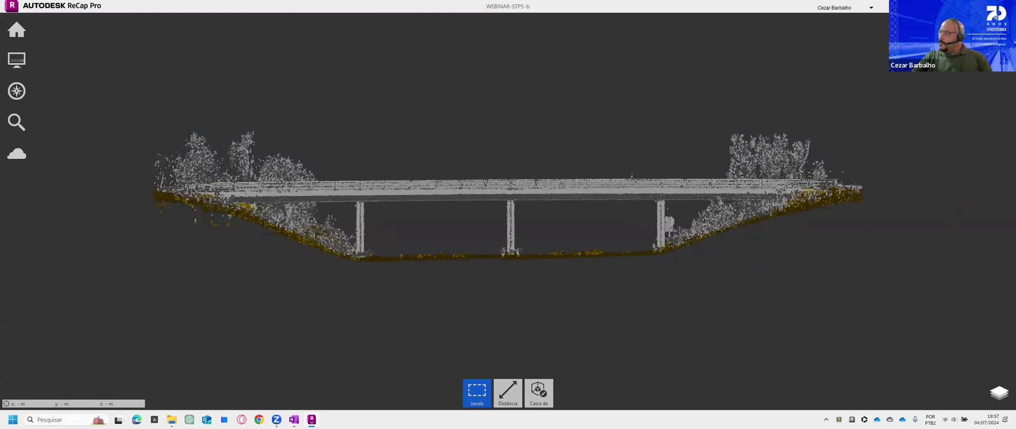
Step: Try to select the bridge superstructure above the columns with a fence while both classes are locked
{"action": "scroll", "coordinate": [518, 250], "scroll_direction": "up", "scroll_amount": 3}
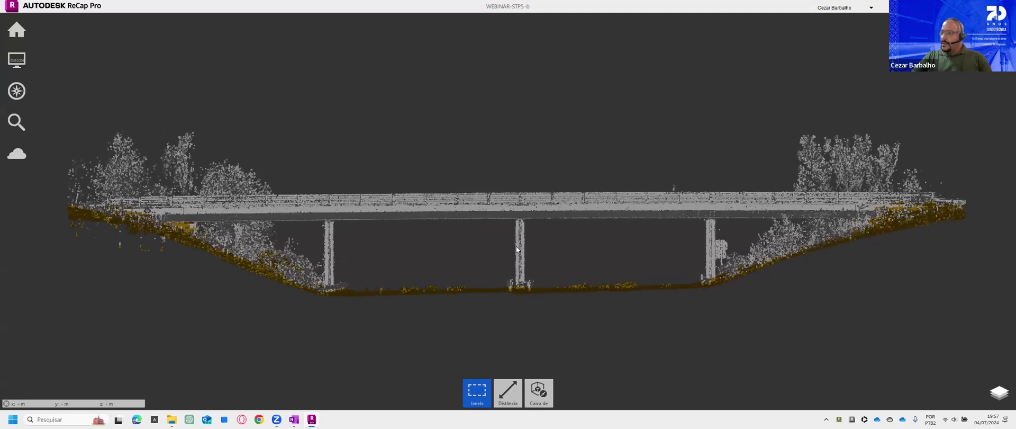
{"action": "mouse_move", "coordinate": [477, 392]}
{"action": "left_click", "coordinate": [477, 328]}
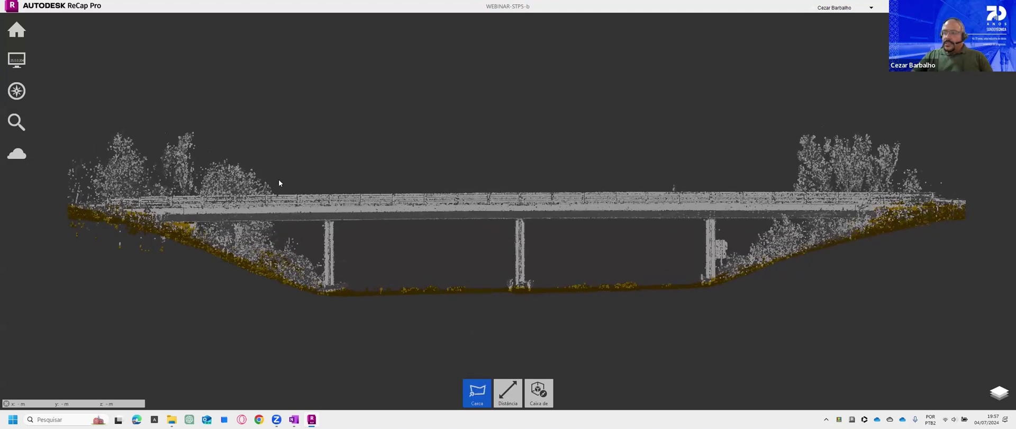
{"action": "left_click", "coordinate": [53, 160]}
{"action": "left_click", "coordinate": [45, 221]}
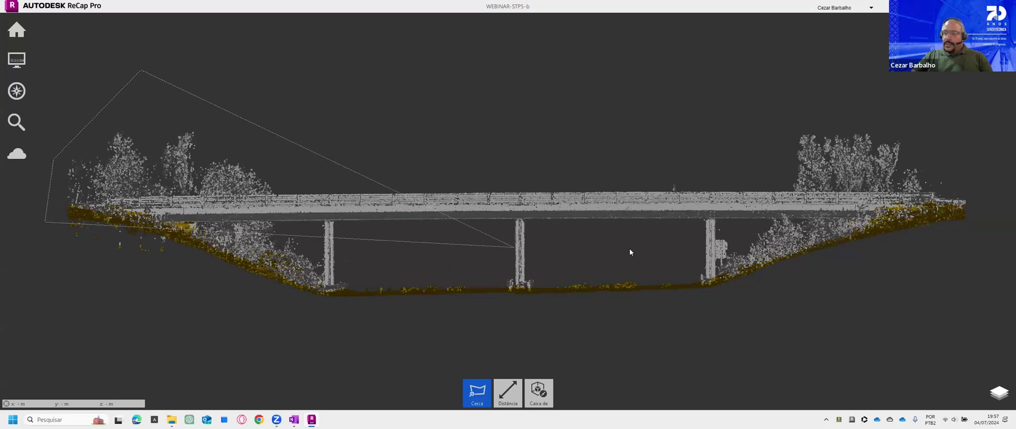
{"action": "left_click", "coordinate": [984, 219]}
{"action": "left_click", "coordinate": [995, 181]}
{"action": "double_click", "coordinate": [950, 85]}
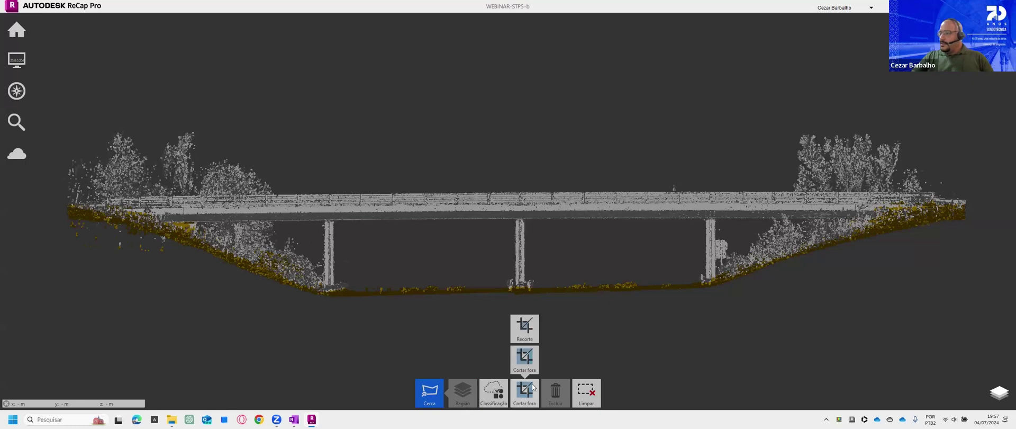
{"action": "left_click", "coordinate": [584, 394]}
Step: Unlock the classes 2 Fixar and 1 Não classificado
{"action": "left_click", "coordinate": [998, 396]}
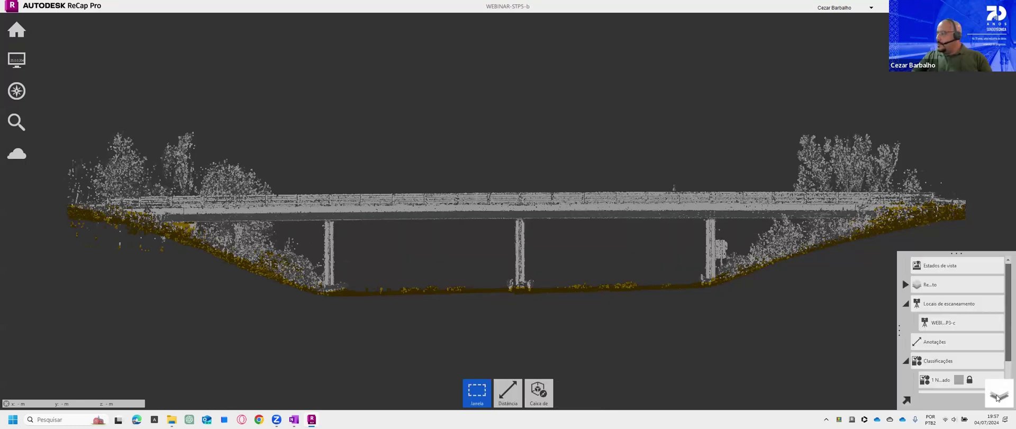
{"action": "scroll", "coordinate": [994, 371], "scroll_direction": "down", "scroll_amount": 1}
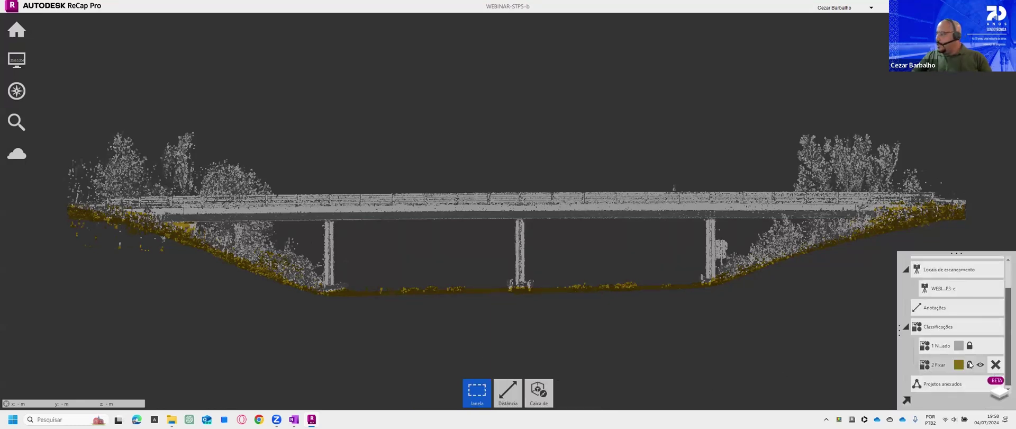
{"action": "left_click", "coordinate": [970, 364]}
{"action": "left_click", "coordinate": [970, 347]}
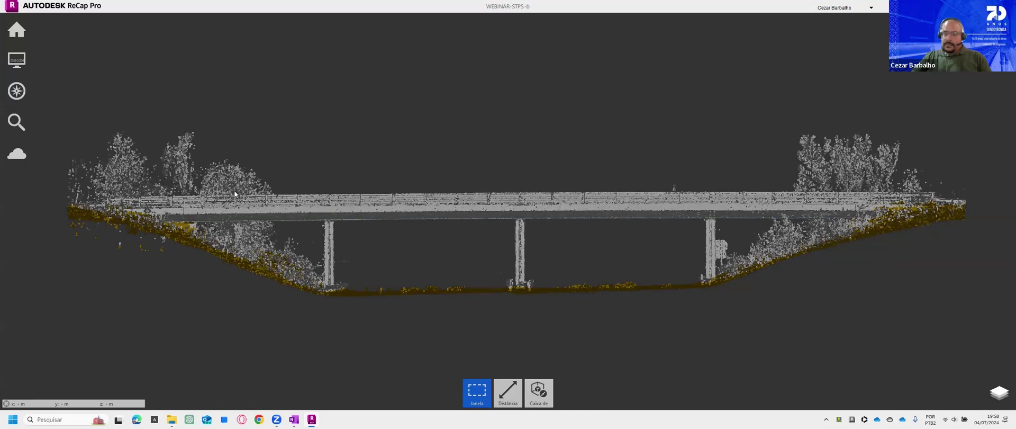
Step: Fence-select the full-length bridge deck, the railings and everything above the column tops
{"action": "left_click", "coordinate": [475, 381]}
{"action": "left_click", "coordinate": [476, 329]}
{"action": "left_click", "coordinate": [85, 62]}
{"action": "left_click", "coordinate": [39, 218]}
{"action": "left_click", "coordinate": [41, 228]}
{"action": "left_click", "coordinate": [995, 217]}
{"action": "double_click", "coordinate": [993, 94]}
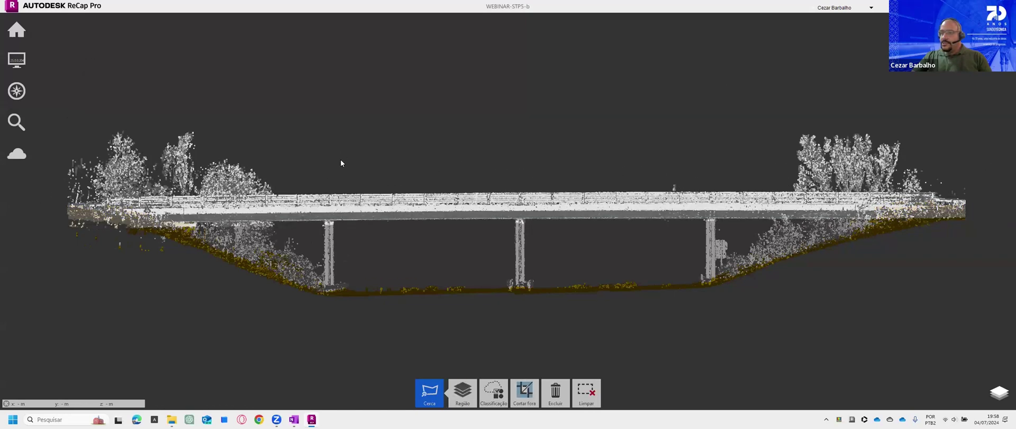
Step: Create a new region named super from the selected superstructure points and clear the selection
{"action": "left_click", "coordinate": [459, 383]}
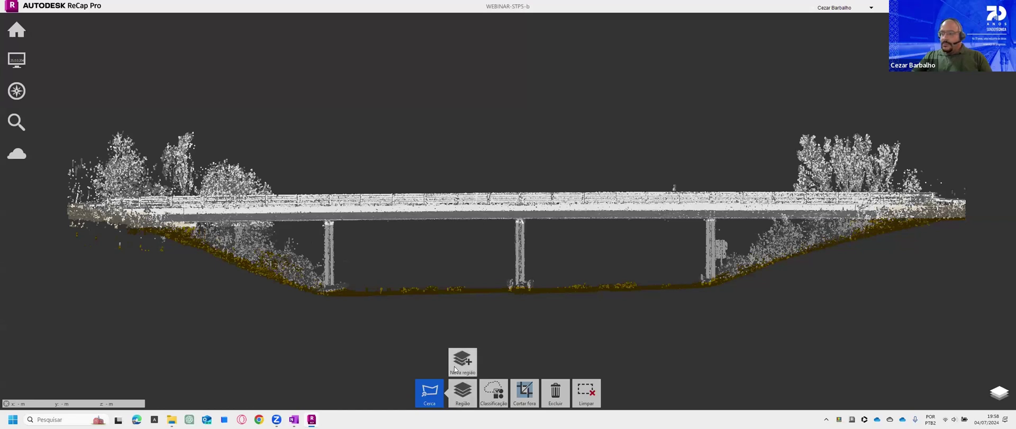
{"action": "left_click", "coordinate": [455, 367]}
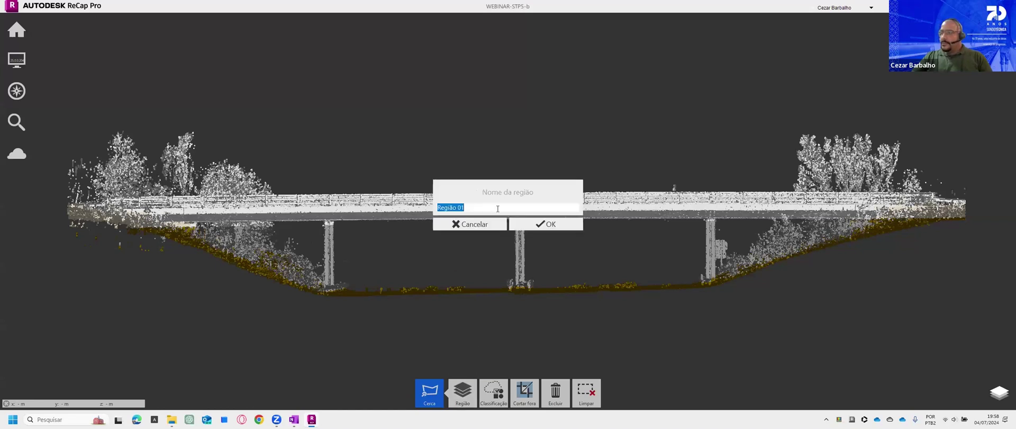
{"action": "type", "text": "super"}
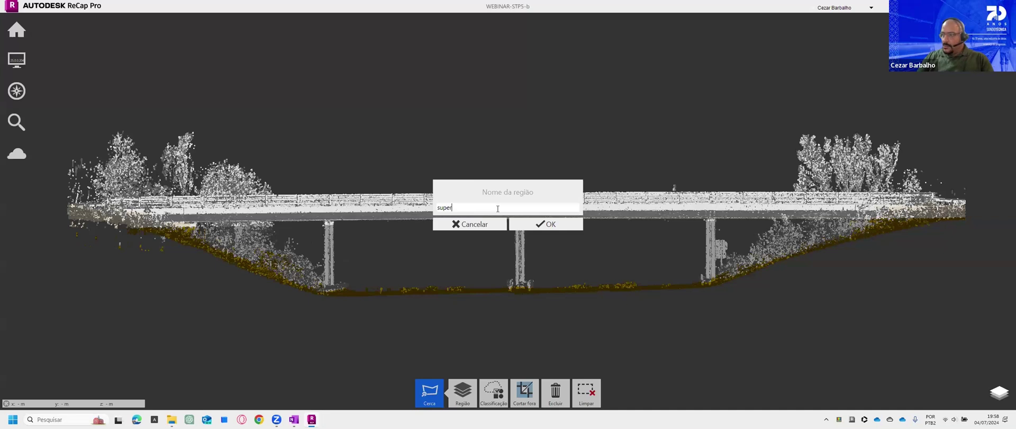
{"action": "left_click", "coordinate": [563, 219]}
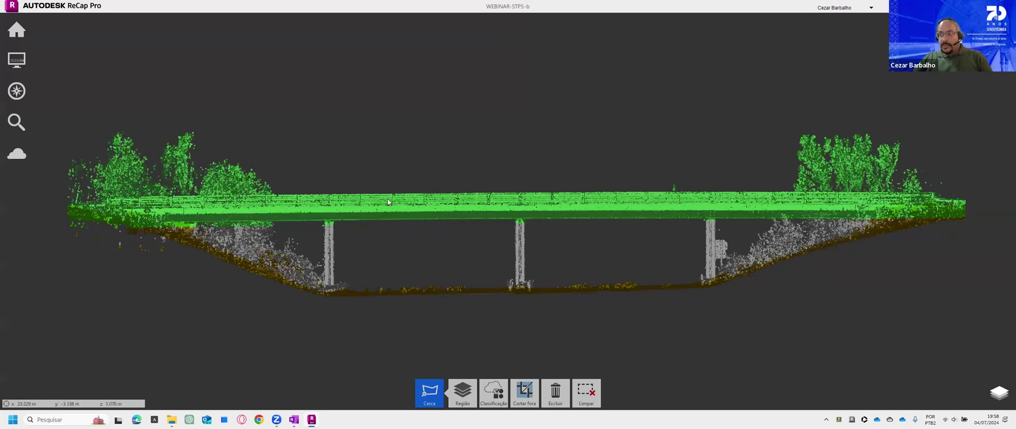
{"action": "left_click", "coordinate": [582, 395]}
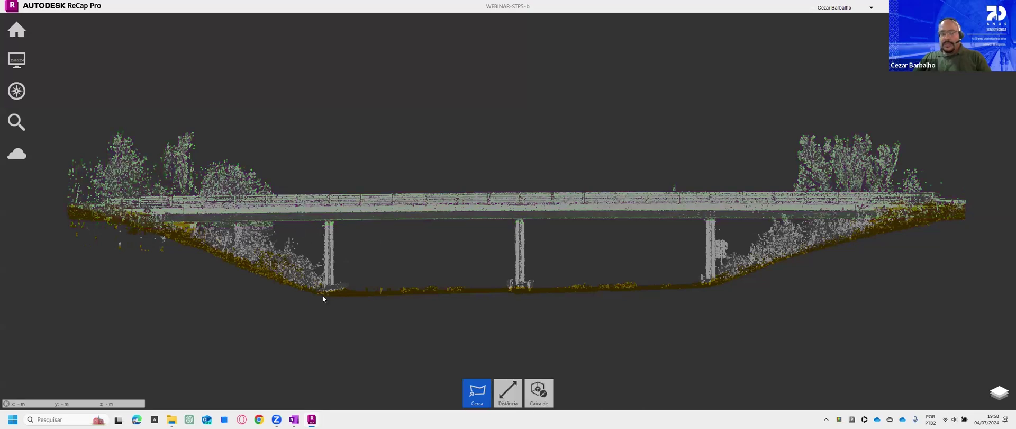
{"action": "left_click", "coordinate": [619, 138]}
{"action": "left_click", "coordinate": [535, 199]}
{"action": "left_click", "coordinate": [616, 238]}
{"action": "double_click", "coordinate": [634, 240]}
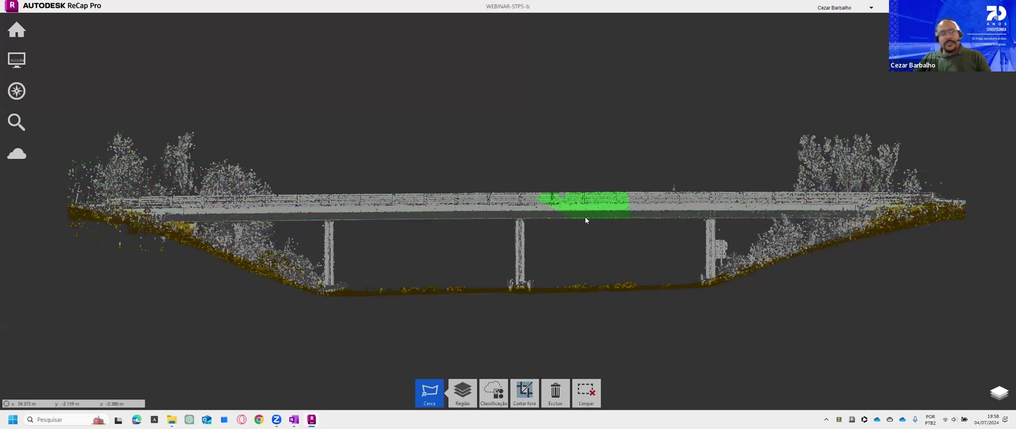
{"action": "key", "text": "Escape"}
Step: Expand the scan regions and hide the region super to leave only the points below the deck
{"action": "left_click", "coordinate": [999, 395]}
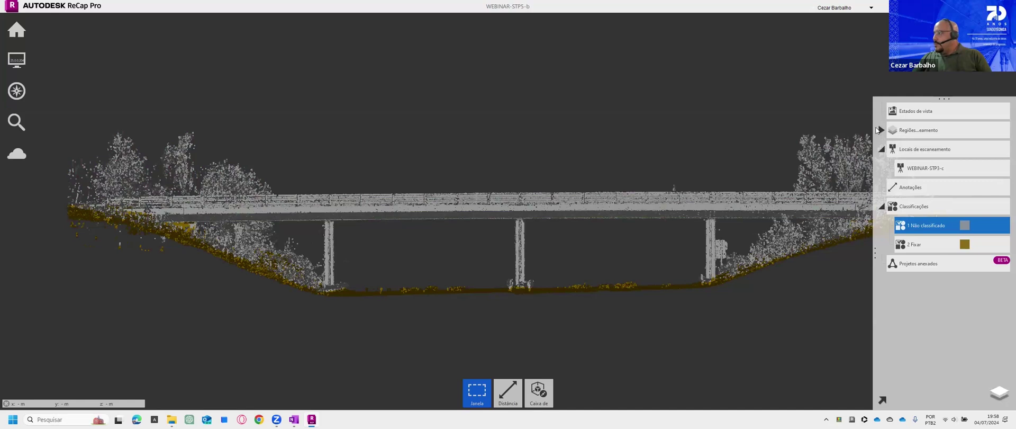
{"action": "left_click", "coordinate": [881, 131]}
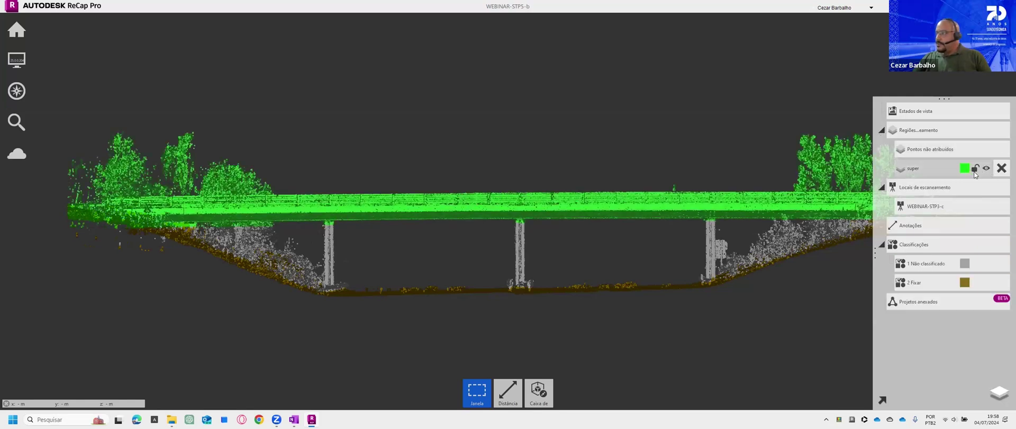
{"action": "left_click", "coordinate": [976, 168]}
{"action": "left_click", "coordinate": [985, 169]}
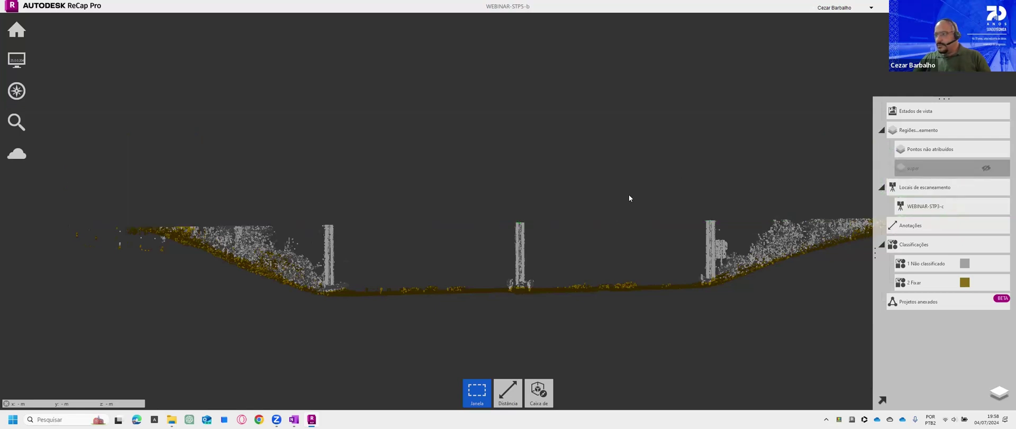
Step: Fence-select the ground strip under the bridge, including the column bases, between the two embankments
{"action": "middle_click_drag", "start_coordinate": [650, 343], "coordinate": [565, 332]}
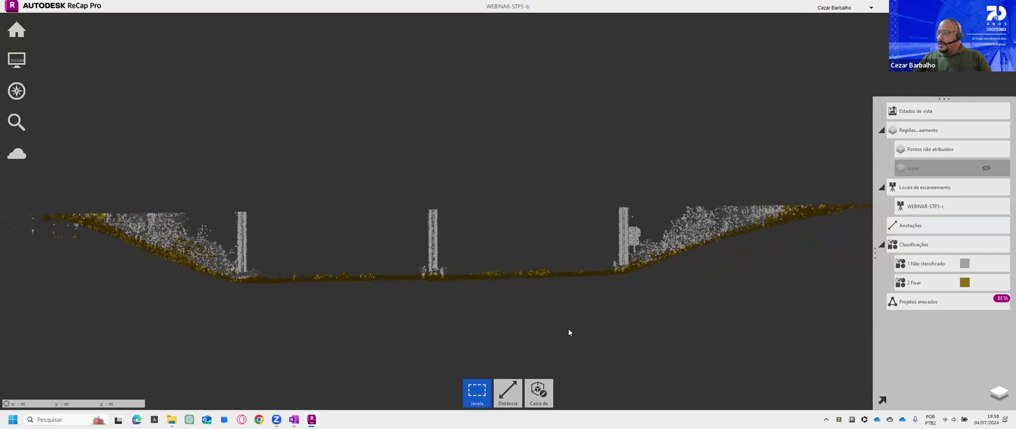
{"action": "left_click", "coordinate": [481, 335]}
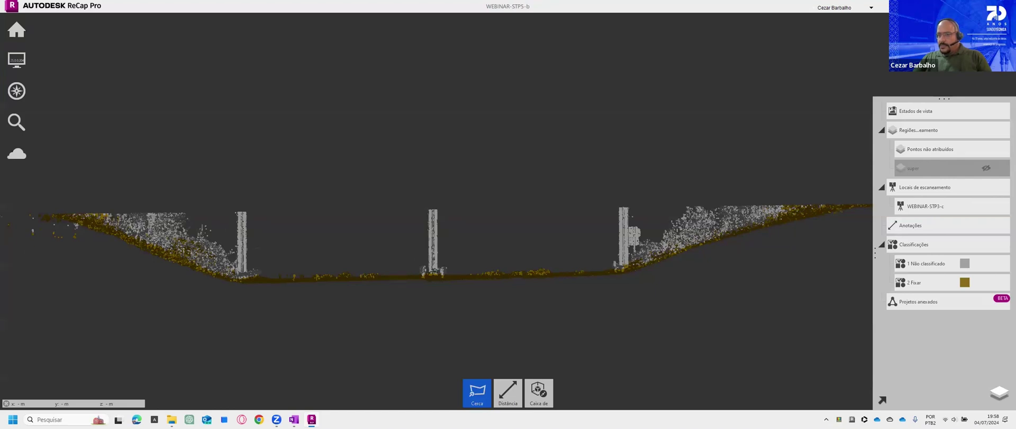
{"action": "mouse_move", "coordinate": [477, 392]}
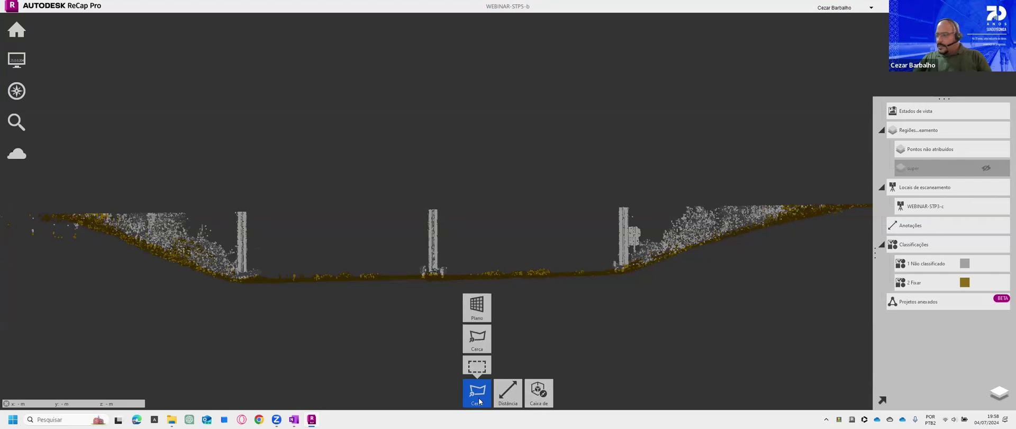
{"action": "left_click", "coordinate": [214, 313]}
{"action": "left_click", "coordinate": [167, 272]}
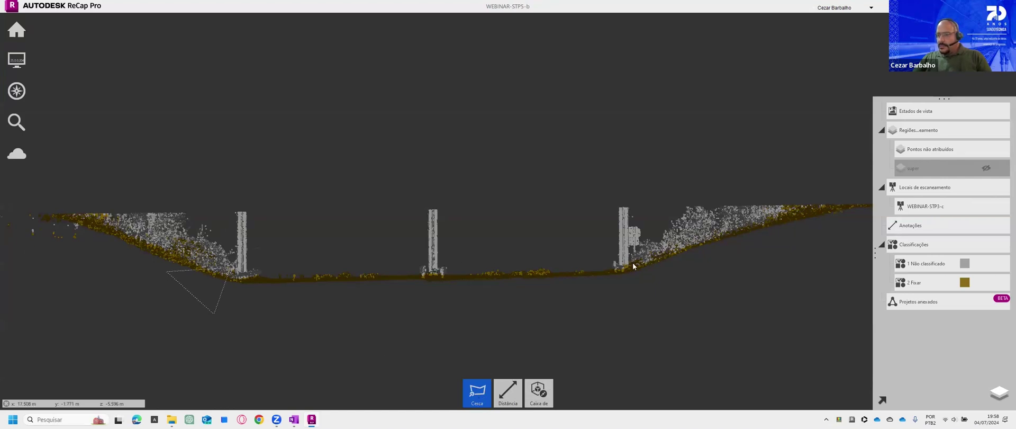
{"action": "left_click", "coordinate": [726, 257]}
{"action": "double_click", "coordinate": [692, 321]}
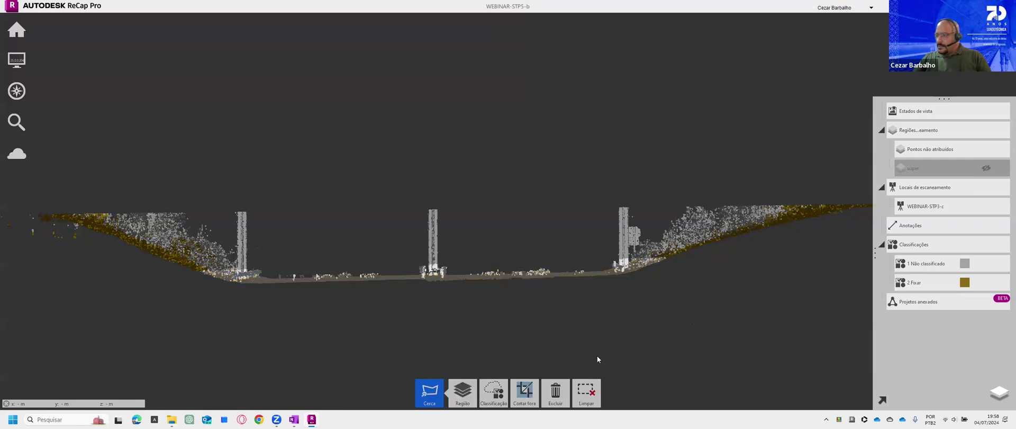
Step: Create a new region named rodovia from the selected ground points
{"action": "mouse_move", "coordinate": [476, 393]}
{"action": "left_click", "coordinate": [432, 362]}
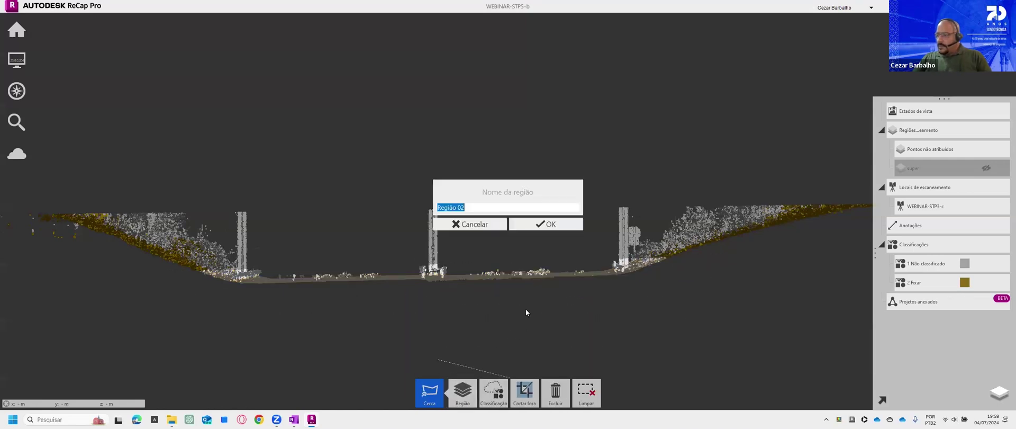
{"action": "type", "text": "rodovia"}
{"action": "left_click", "coordinate": [532, 224]}
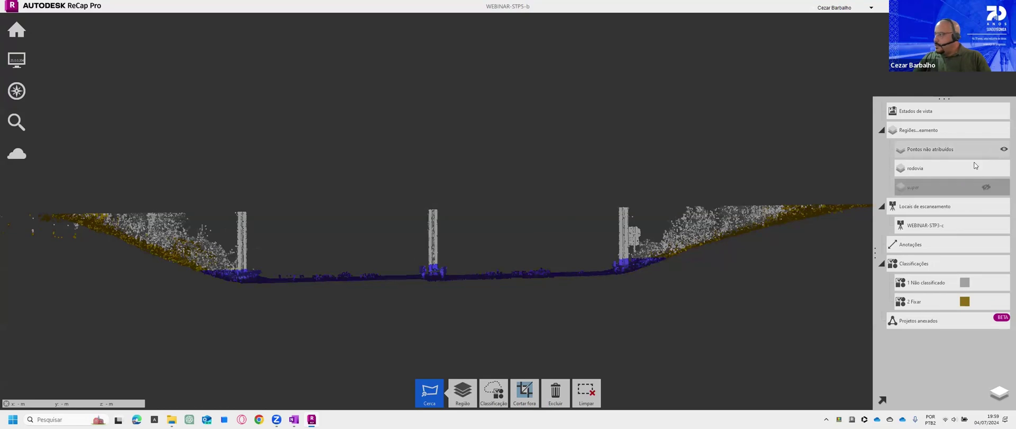
Step: Hide the regions super and rodovia, and switch to fence selection with the remaining columns seen from above
{"action": "mouse_move", "coordinate": [986, 190]}
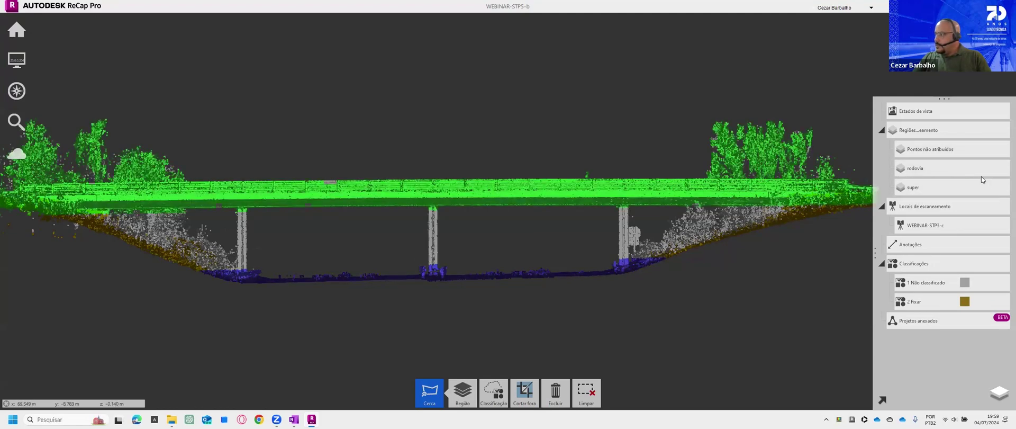
{"action": "left_click", "coordinate": [986, 187]}
{"action": "left_click", "coordinate": [987, 168]}
{"action": "middle_click_drag", "start_coordinate": [502, 243], "coordinate": [595, 258]}
{"action": "mouse_move", "coordinate": [408, 299]}
{"action": "middle_mouse_down"}
{"action": "mouse_move", "coordinate": [502, 324]}
{"action": "mouse_move", "coordinate": [576, 299]}
{"action": "mouse_move", "coordinate": [643, 323]}
{"action": "mouse_move", "coordinate": [633, 229]}
{"action": "mouse_move", "coordinate": [526, 288]}
{"action": "mouse_move", "coordinate": [311, 313]}
{"action": "middle_mouse_up"}
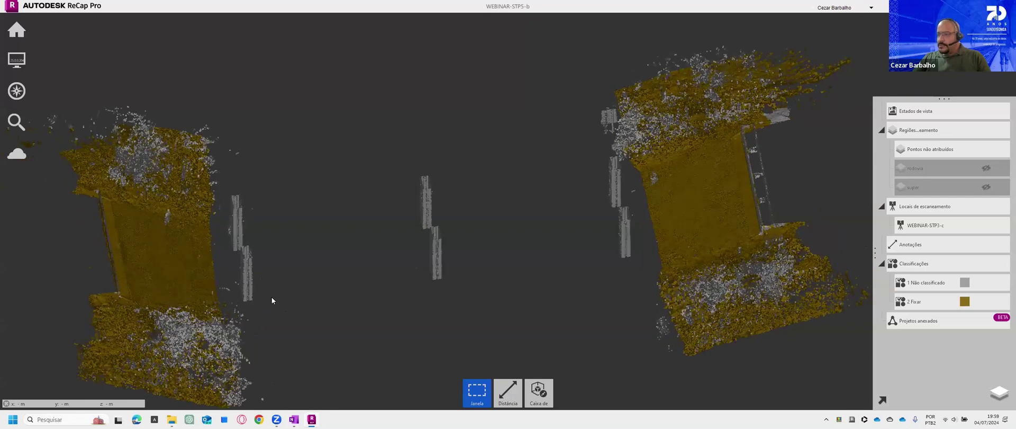
{"action": "left_click", "coordinate": [475, 396]}
{"action": "left_click", "coordinate": [478, 324]}
{"action": "left_click", "coordinate": [216, 230]}
{"action": "left_click", "coordinate": [241, 309]}
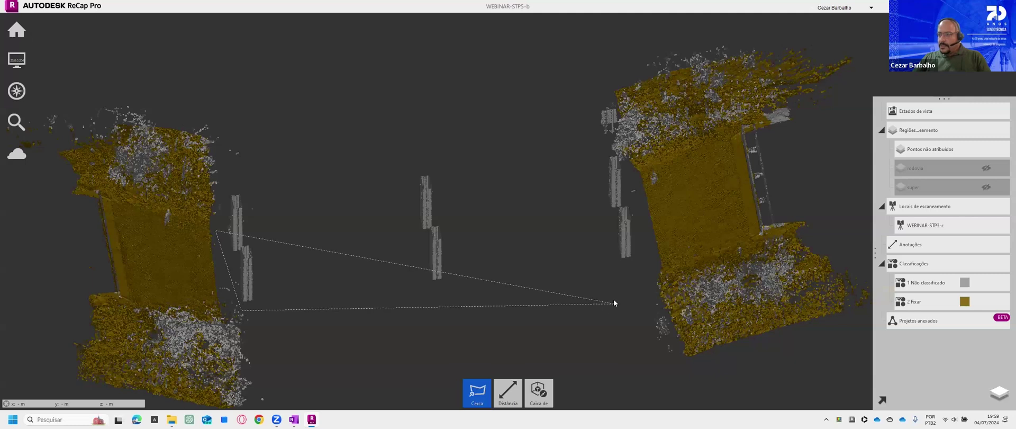
{"action": "key", "text": "Escape"}
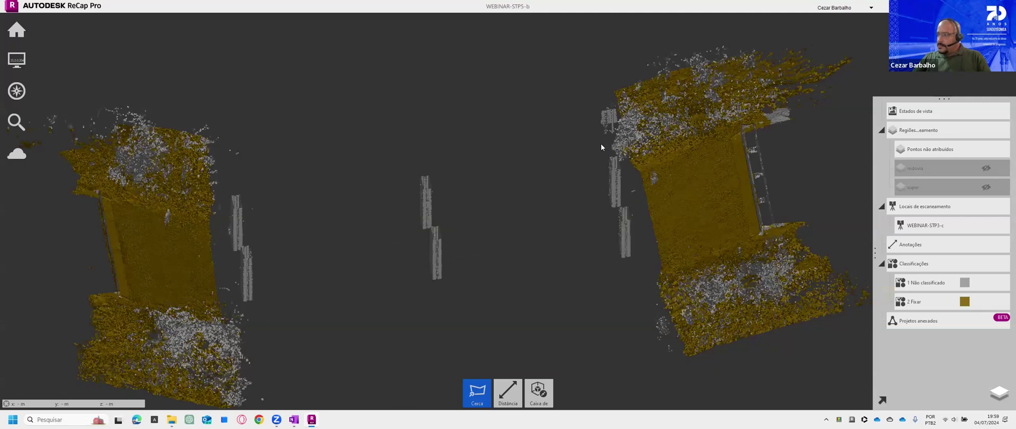
Step: Fence-select the six bridge columns, keeping the boundary clear of the embankments at both ends
{"action": "left_click", "coordinate": [224, 196]}
{"action": "left_click", "coordinate": [236, 301]}
{"action": "left_click", "coordinate": [294, 316]}
{"action": "left_click", "coordinate": [642, 267]}
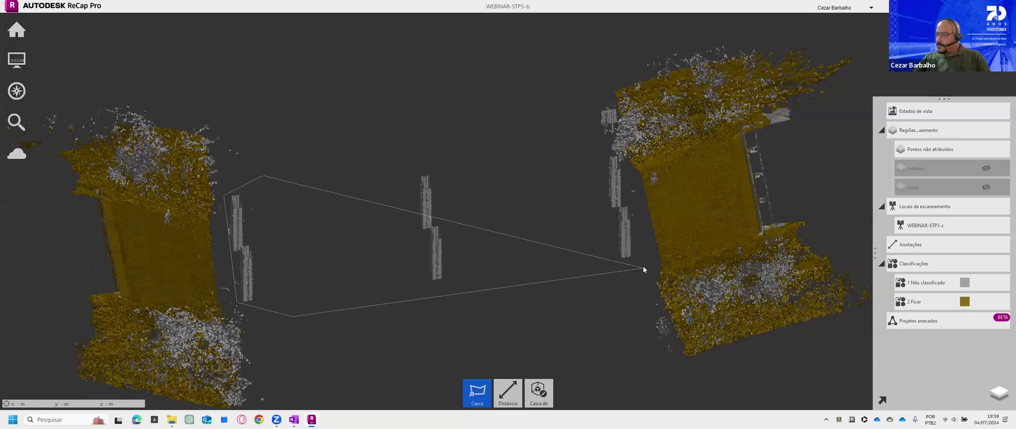
{"action": "left_click", "coordinate": [629, 158]}
{"action": "left_click", "coordinate": [539, 134]}
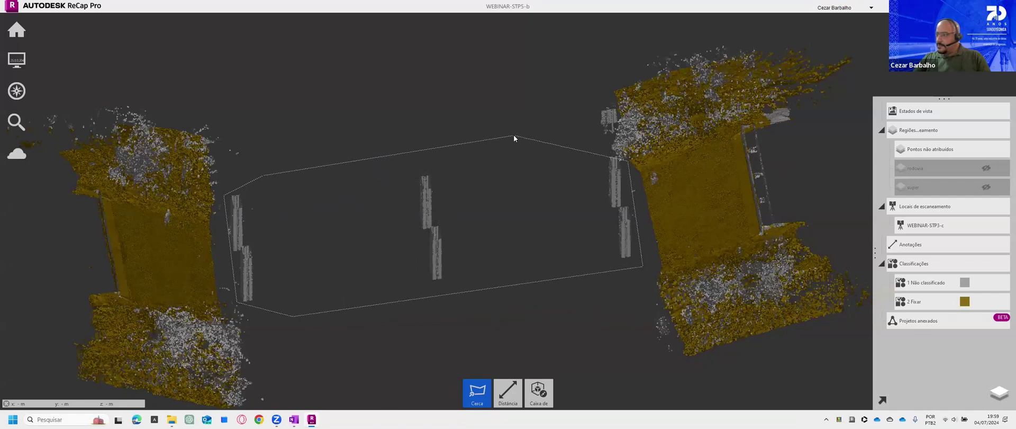
{"action": "double_click", "coordinate": [513, 135]}
Step: Create a new region named meso from the selected column points and clear the selection
{"action": "left_click", "coordinate": [463, 391]}
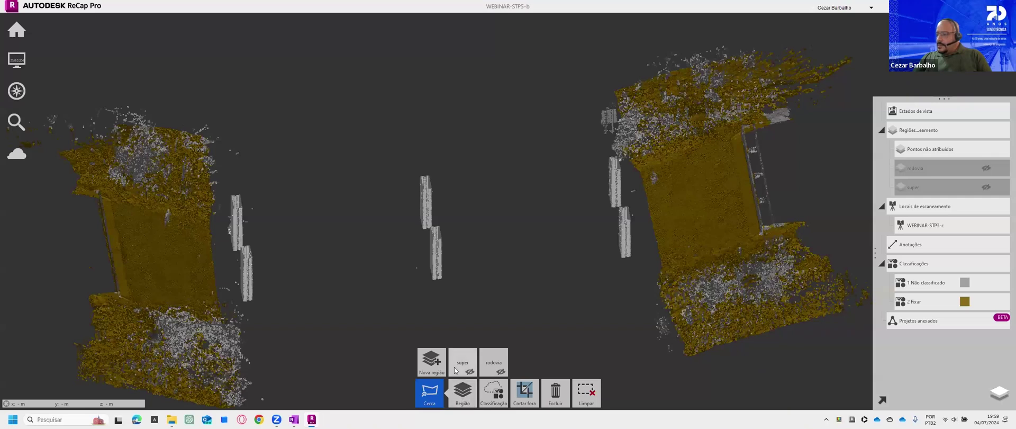
{"action": "left_click", "coordinate": [436, 362]}
{"action": "type", "text": "meso"}
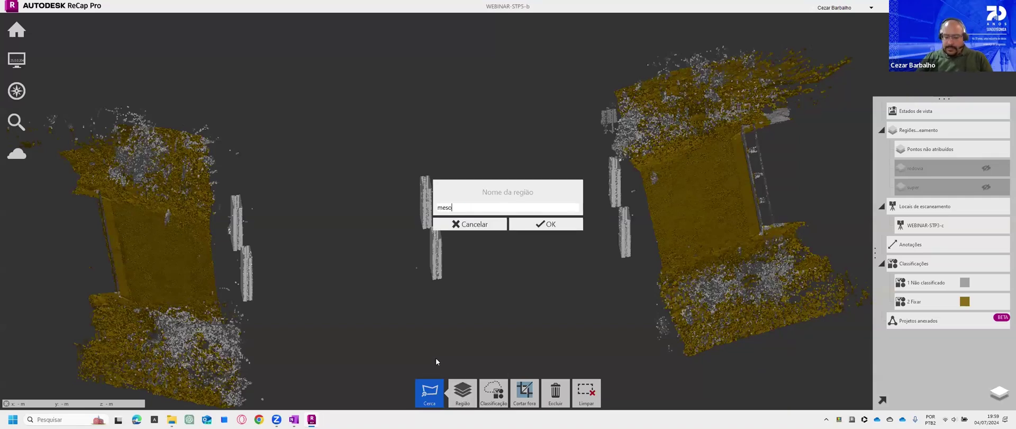
{"action": "key", "text": "Return"}
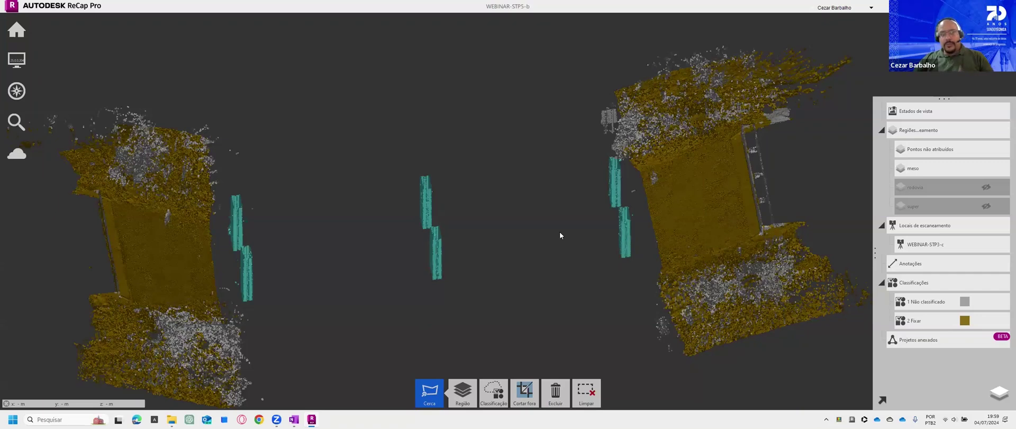
{"action": "key", "text": "Escape"}
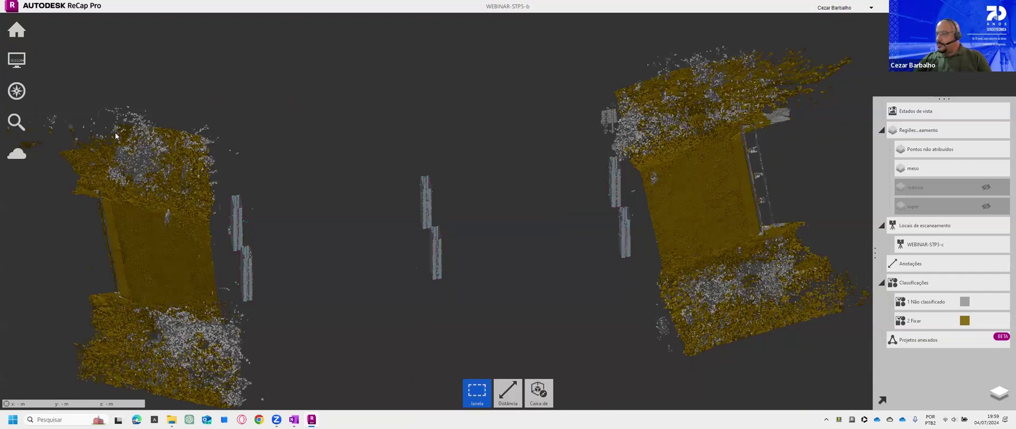
Step: Open the project WEBINAR-STP5-c without saving the current changes and continue with the project file synchronization
{"action": "mouse_move", "coordinate": [57, 19]}
{"action": "left_click", "coordinate": [81, 29]}
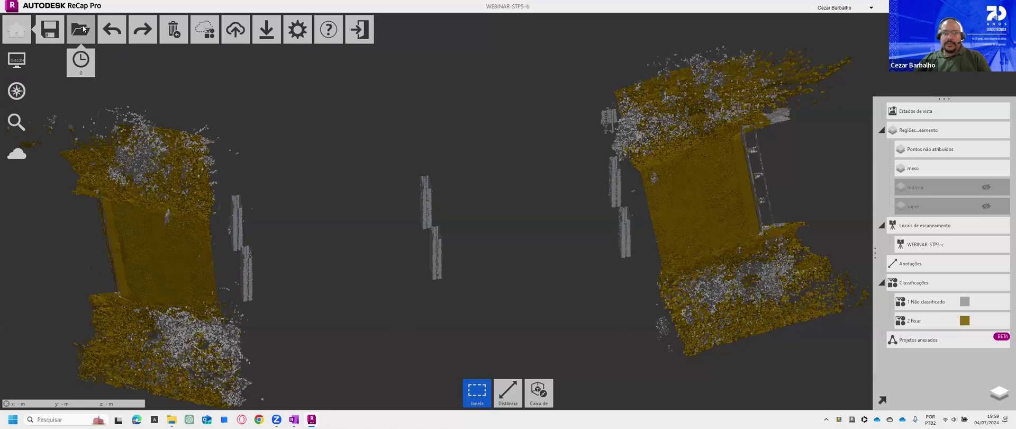
{"action": "left_click", "coordinate": [507, 233]}
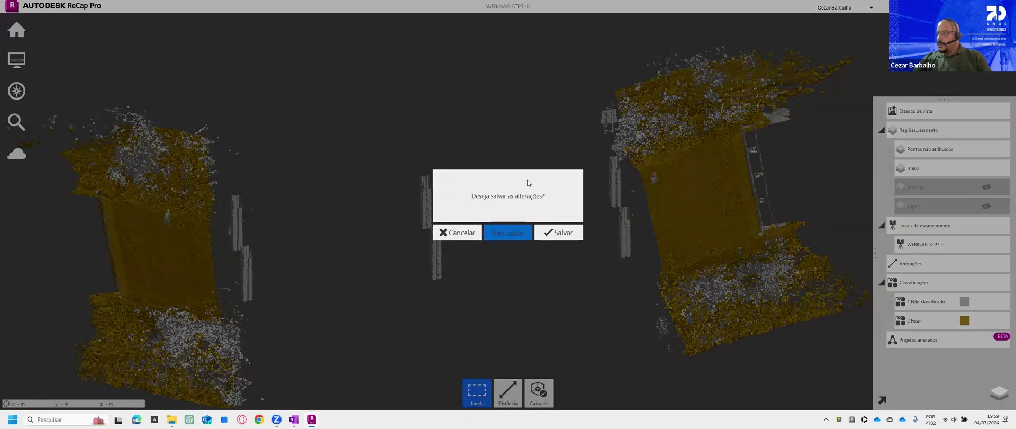
{"action": "left_click", "coordinate": [240, 206]}
{"action": "left_click", "coordinate": [395, 252]}
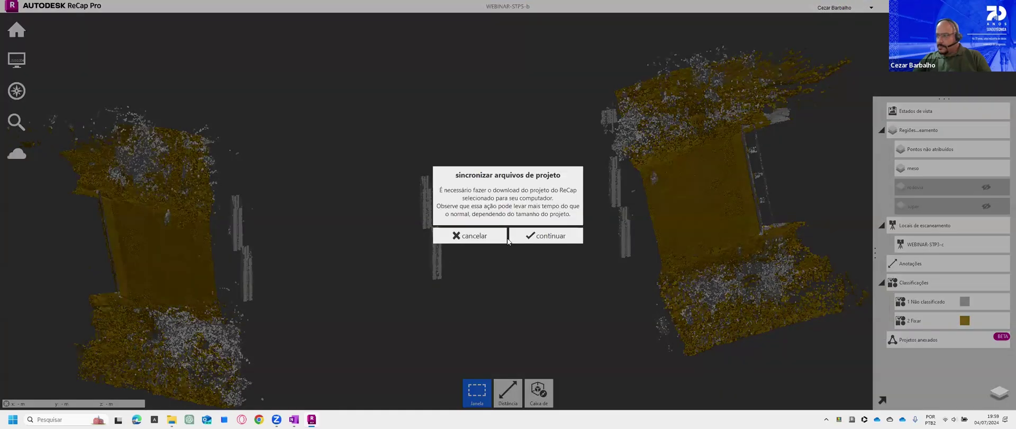
{"action": "left_click", "coordinate": [552, 237]}
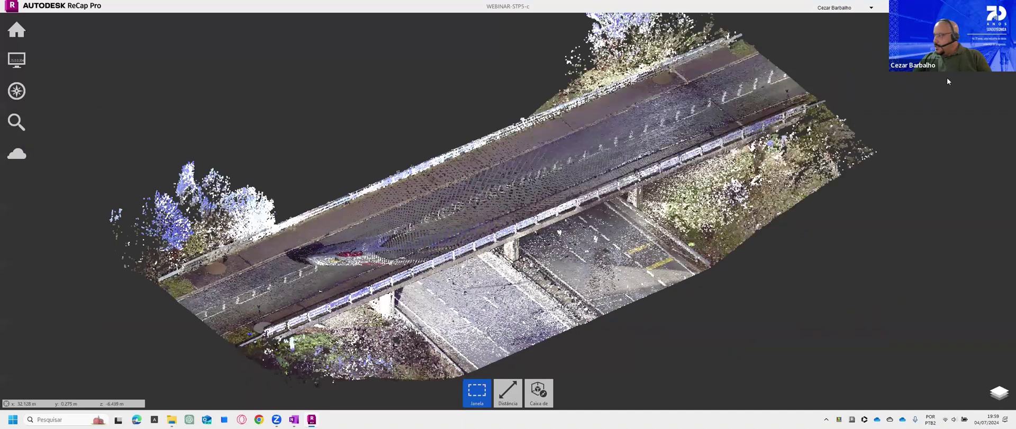
Step: Hide the regions SUPERESTRUTUTRA, MESOESTRUTURA, INTERESTADUAL and TERRENO one after another to examine what each contains
{"action": "mouse_move", "coordinate": [988, 159]}
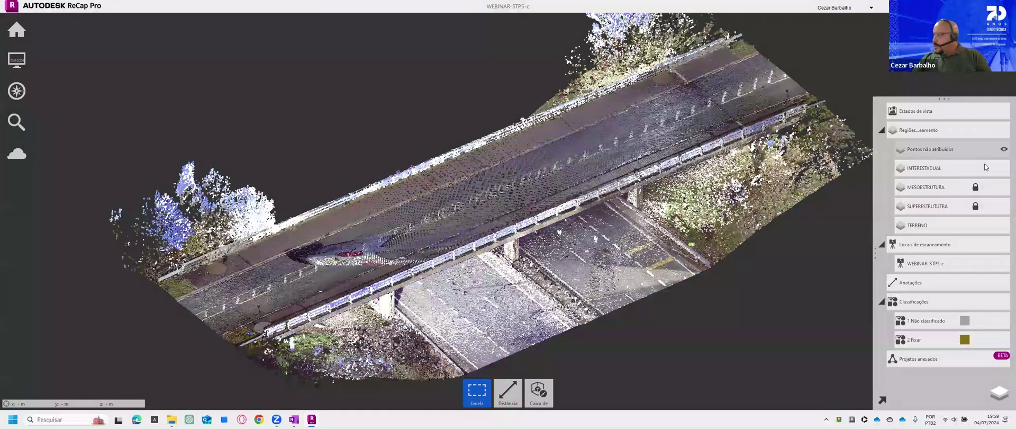
{"action": "left_click", "coordinate": [987, 207]}
{"action": "left_click", "coordinate": [987, 206]}
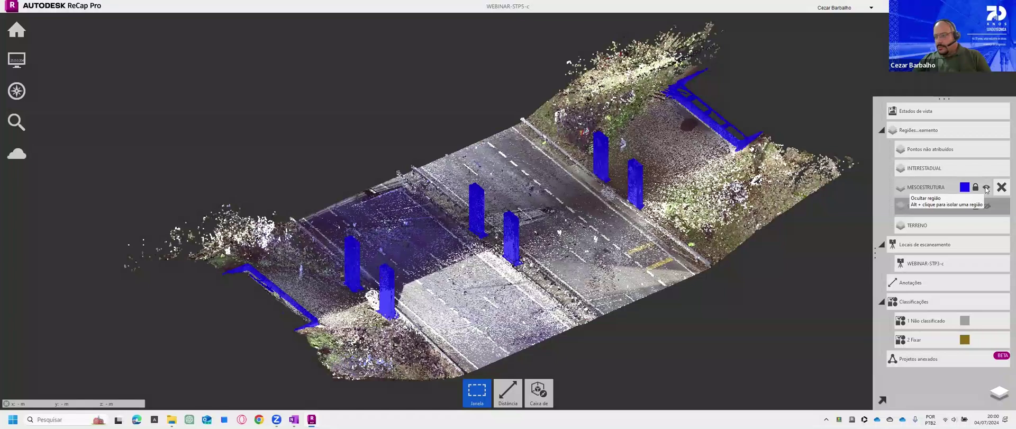
{"action": "left_click", "coordinate": [986, 187]}
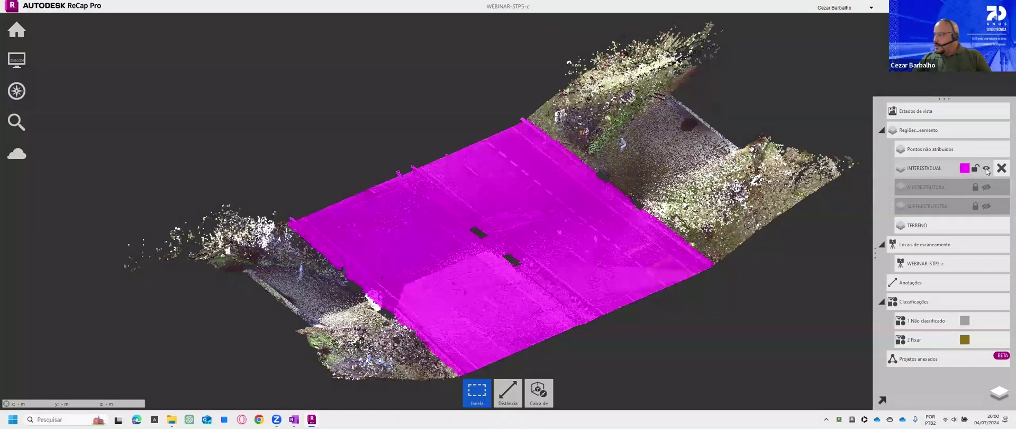
{"action": "left_click", "coordinate": [987, 168]}
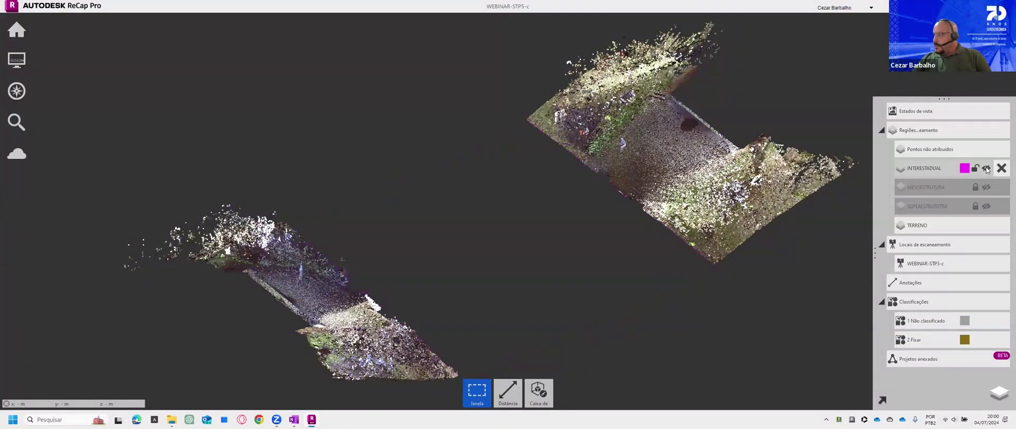
{"action": "left_click", "coordinate": [987, 206]}
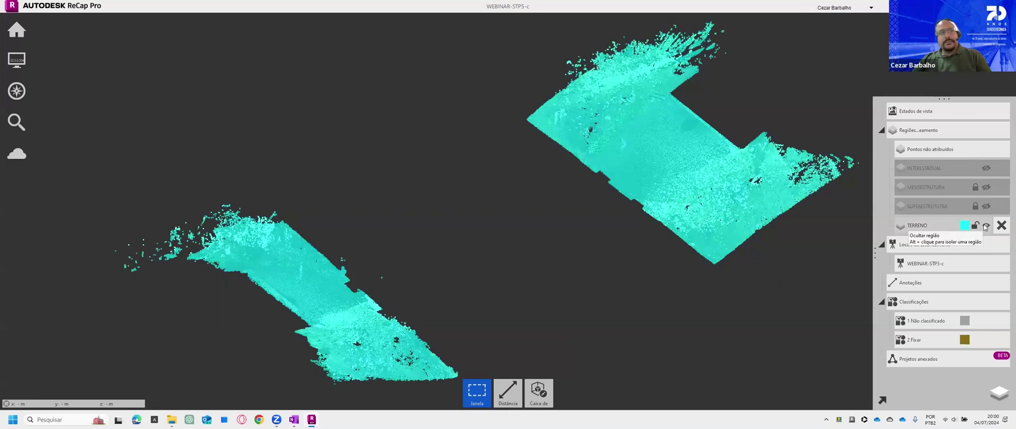
{"action": "left_click", "coordinate": [987, 226]}
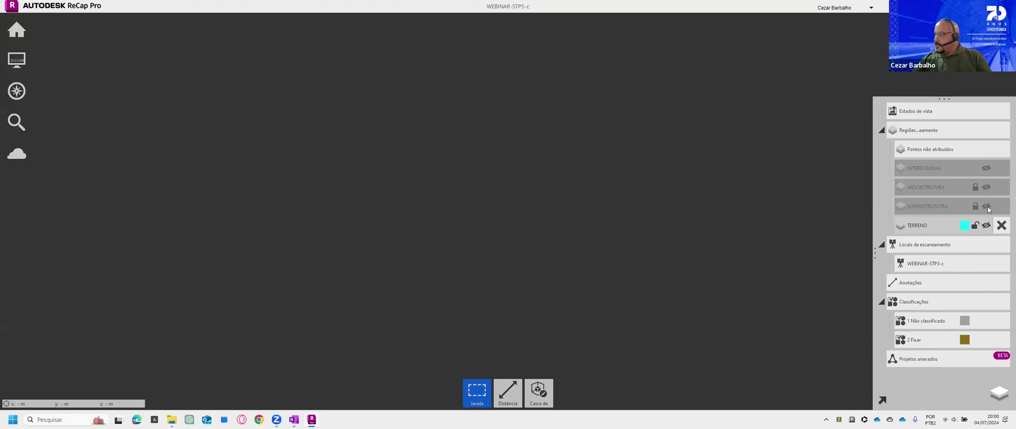
Step: Show all four regions again and unlock MESOESTRUTURA and SUPERESTRUTUTRA
{"action": "left_click", "coordinate": [987, 225]}
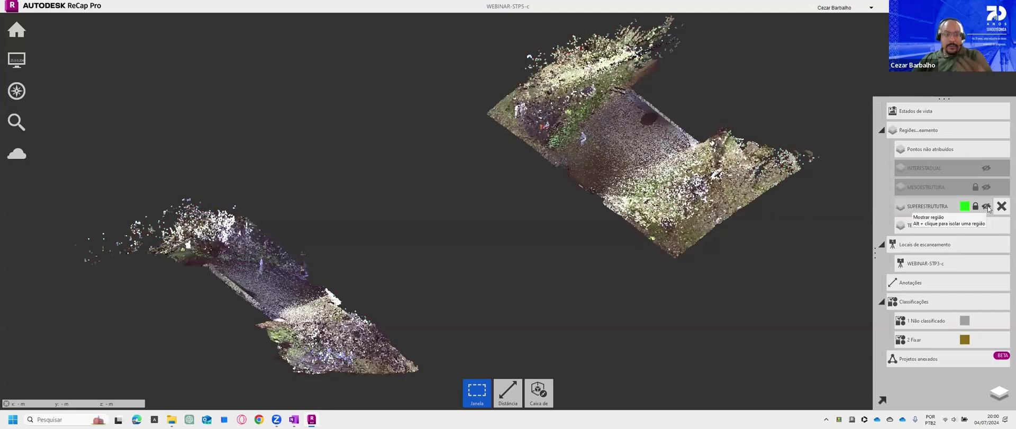
{"action": "left_click", "coordinate": [987, 206]}
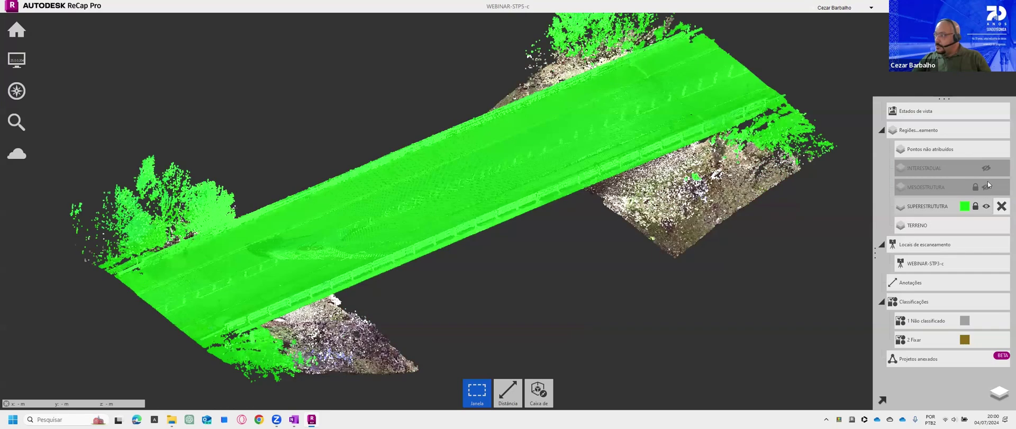
{"action": "left_click", "coordinate": [987, 187]}
{"action": "left_click", "coordinate": [988, 171]}
{"action": "left_click", "coordinate": [976, 207]}
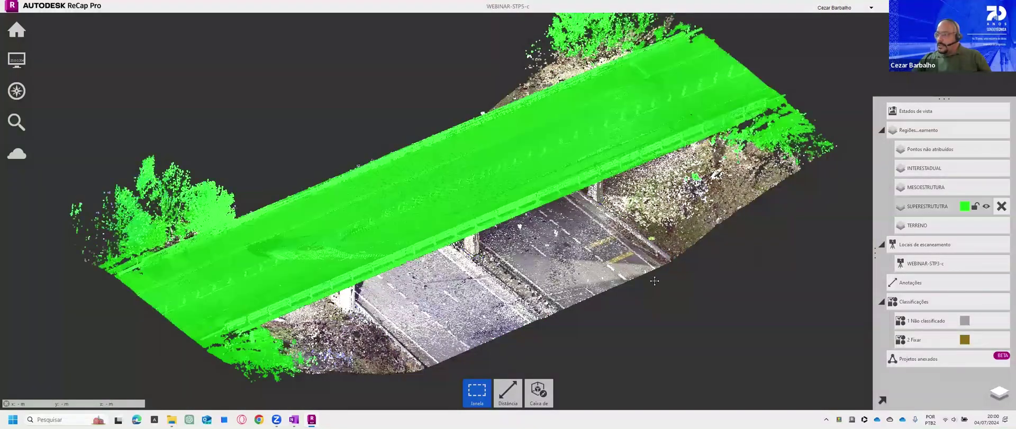
Step: Hide the regions SUPERESTRUTUTRA, MESOESTRUTURA and INTERESTADUAL to examine the terrain points on their own
{"action": "left_click_drag", "start_coordinate": [639, 313], "coordinate": [597, 280]}
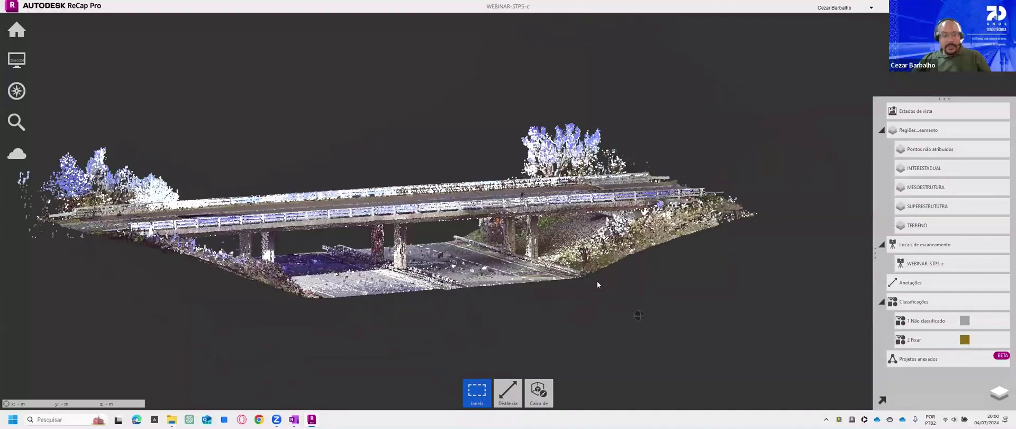
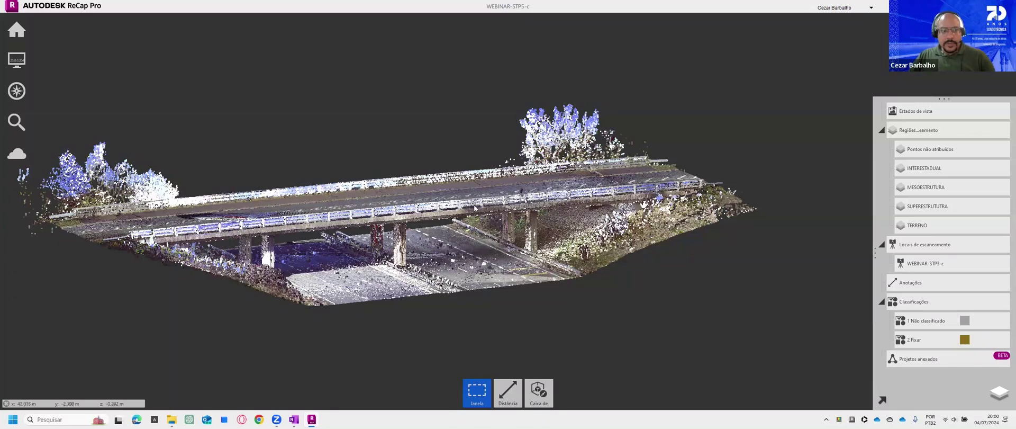
{"action": "scroll", "coordinate": [386, 227], "scroll_direction": "up", "scroll_amount": 1}
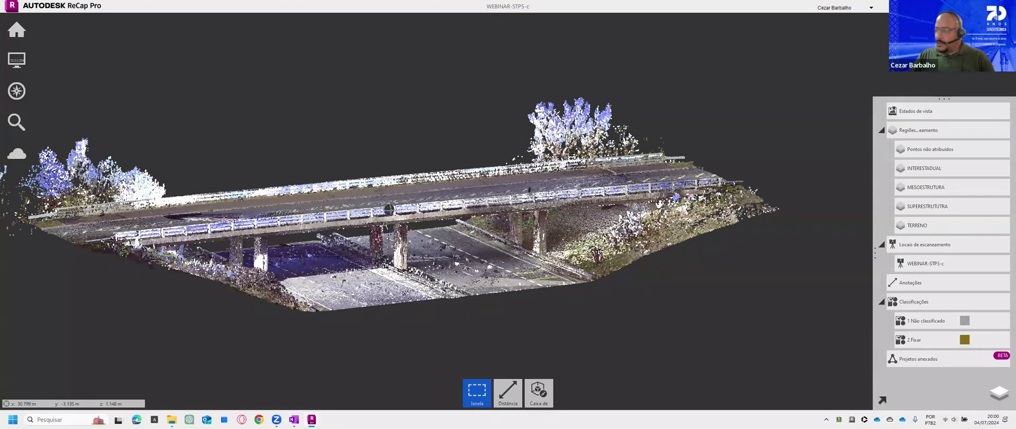
{"action": "scroll", "coordinate": [385, 225], "scroll_direction": "up", "scroll_amount": 1}
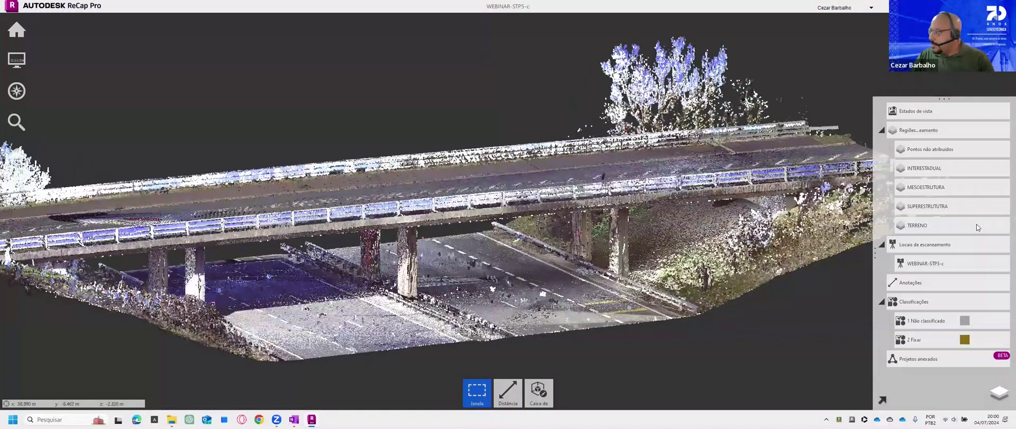
{"action": "left_click", "coordinate": [987, 206]}
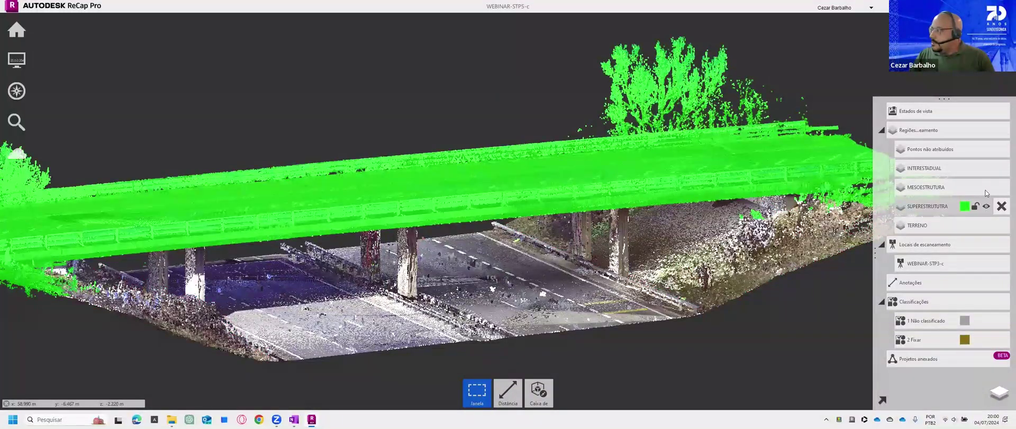
{"action": "left_click", "coordinate": [986, 187]}
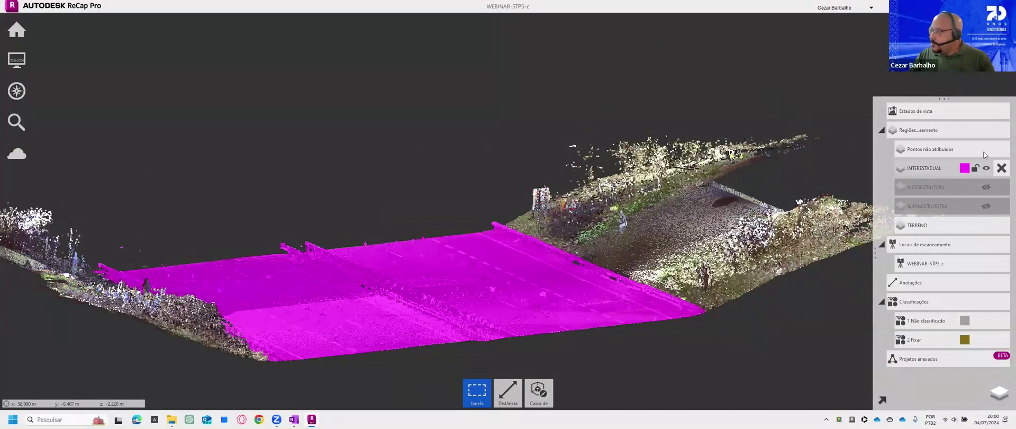
{"action": "left_click", "coordinate": [987, 168]}
Step: Show the regions MESOESTRUTURA, SUPERESTRUTUTRA and INTERESTADUAL again
{"action": "left_click", "coordinate": [987, 187]}
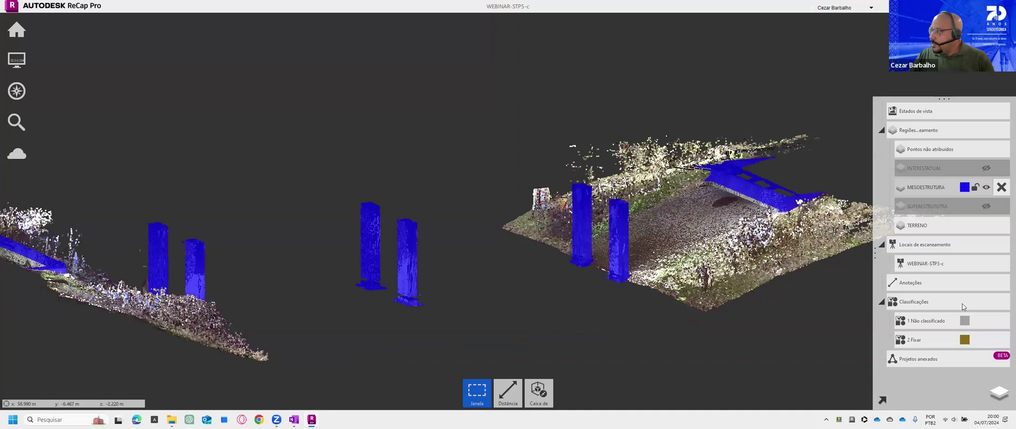
{"action": "left_click", "coordinate": [987, 207]}
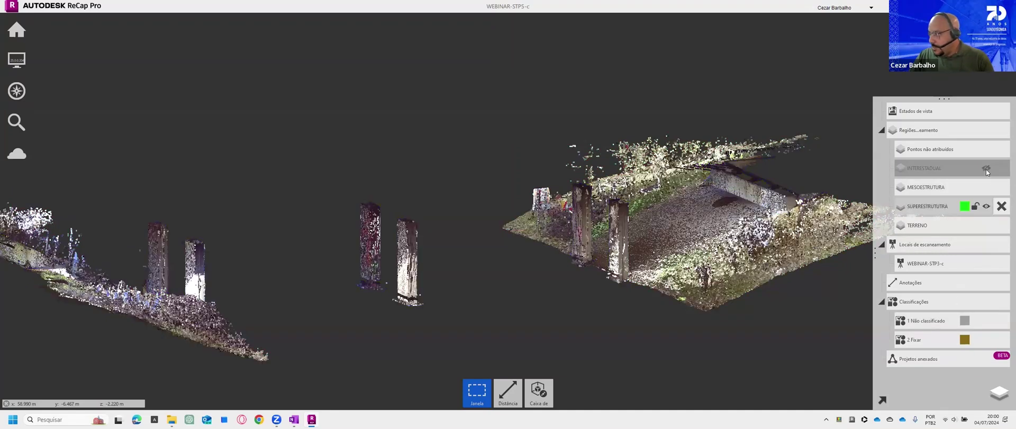
{"action": "left_click", "coordinate": [986, 168]}
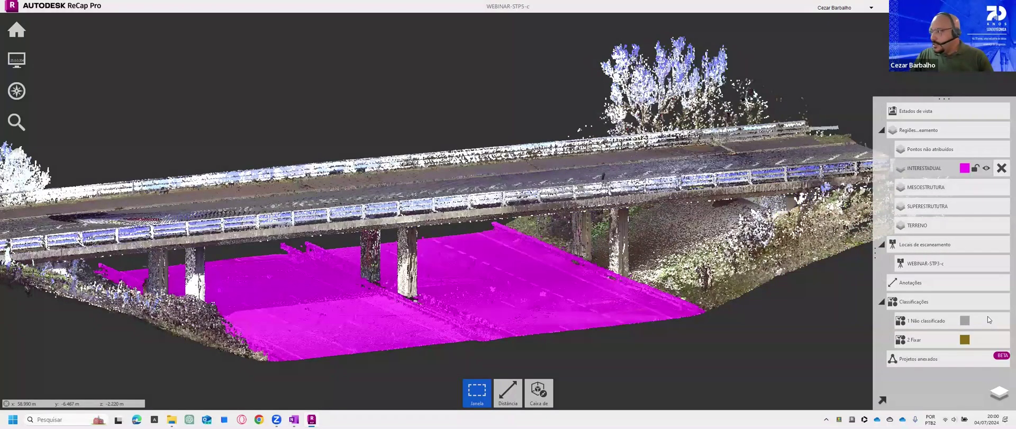
Step: Hide the classification 2 Fixar and turn the bridge cloud to a straight top view
{"action": "left_click", "coordinate": [987, 340]}
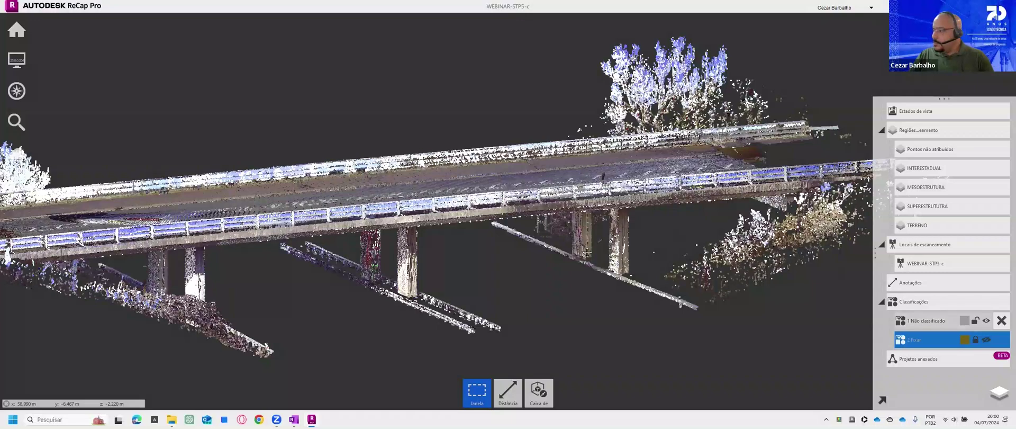
{"action": "middle_click_drag", "start_coordinate": [554, 239], "coordinate": [518, 218]}
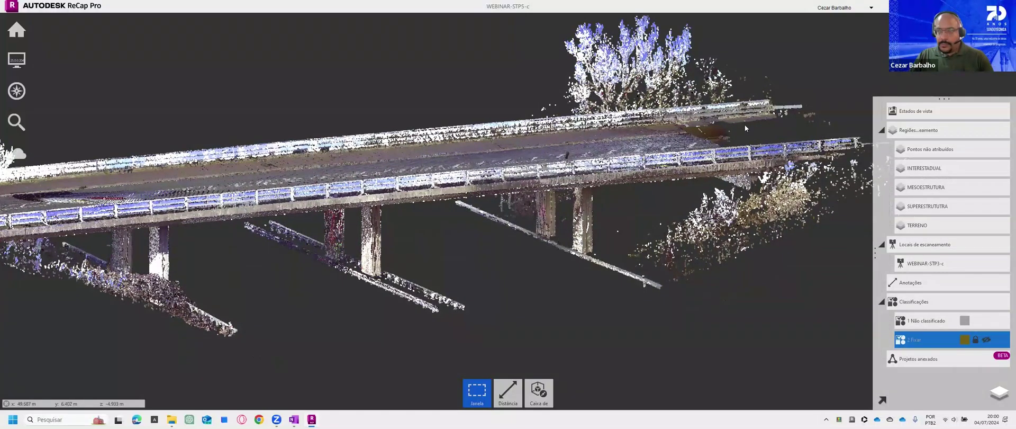
{"action": "scroll", "coordinate": [745, 128], "scroll_direction": "down", "scroll_amount": 2}
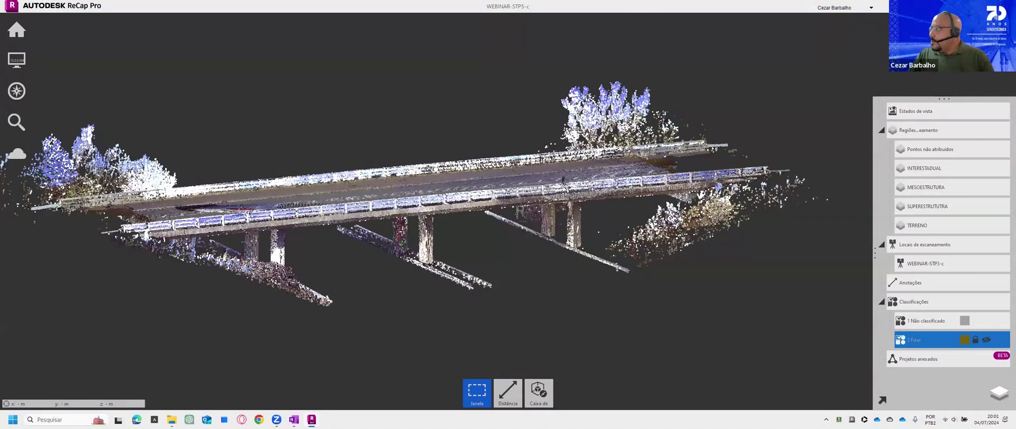
{"action": "middle_click_drag", "start_coordinate": [529, 191], "coordinate": [476, 254], "text": "shift"}
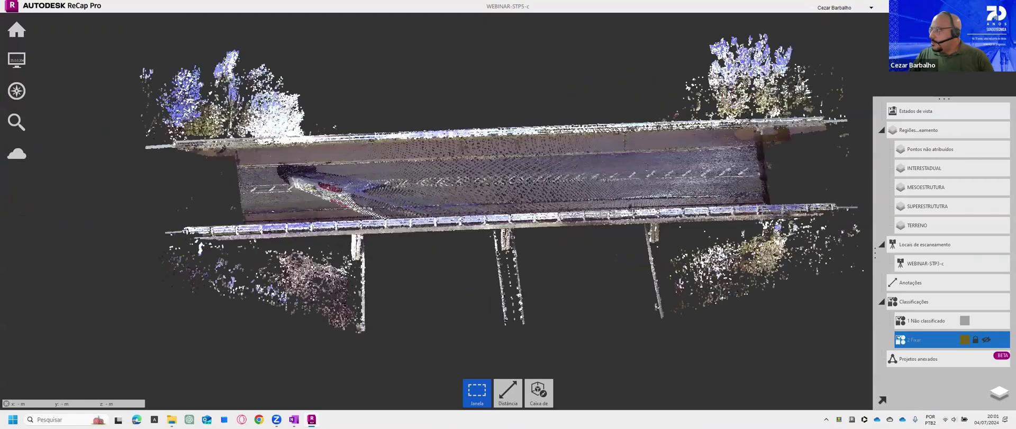
{"action": "middle_click_drag", "start_coordinate": [400, 274], "coordinate": [396, 314], "text": "shift"}
{"action": "scroll", "coordinate": [397, 284], "scroll_direction": "down", "scroll_amount": 2}
{"action": "mouse_move", "coordinate": [27, 58]}
{"action": "mouse_move", "coordinate": [149, 57]}
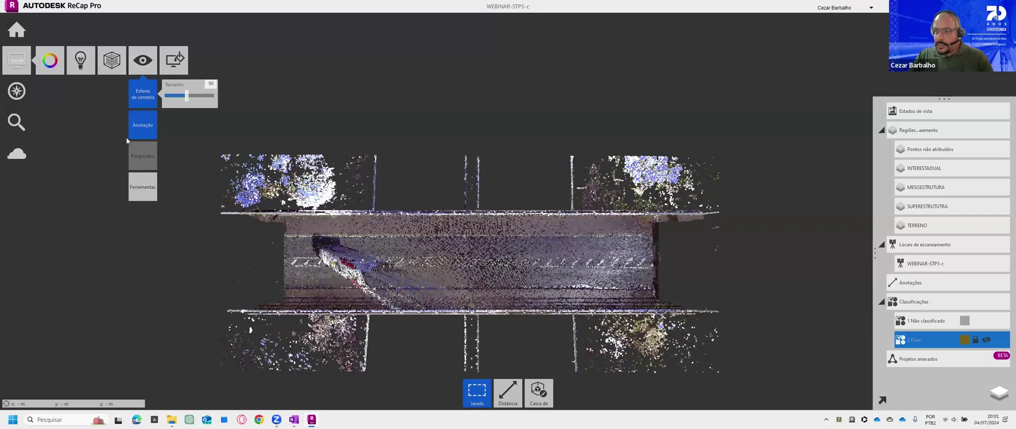
Step: Fence-select the vegetation points at both ends of the bridge along the deck's far side, stopping short of the deck edge
{"action": "mouse_move", "coordinate": [477, 394]}
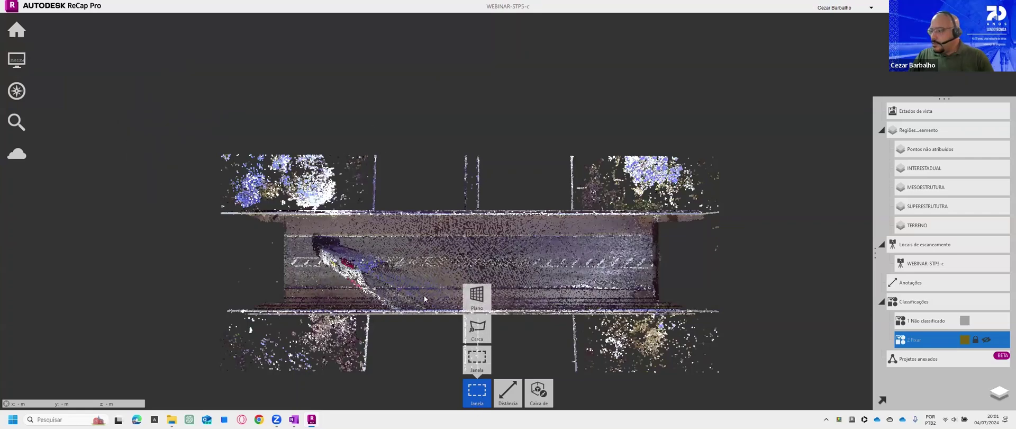
{"action": "left_click", "coordinate": [471, 328]}
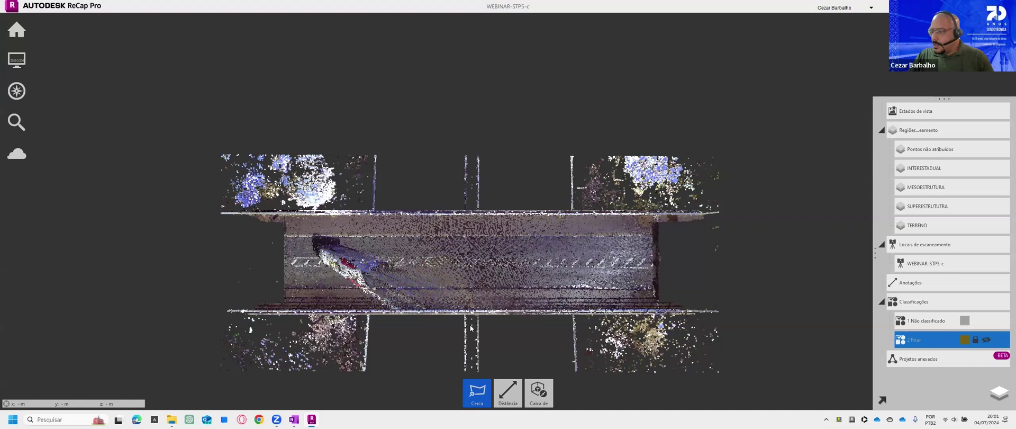
{"action": "left_click", "coordinate": [199, 209]}
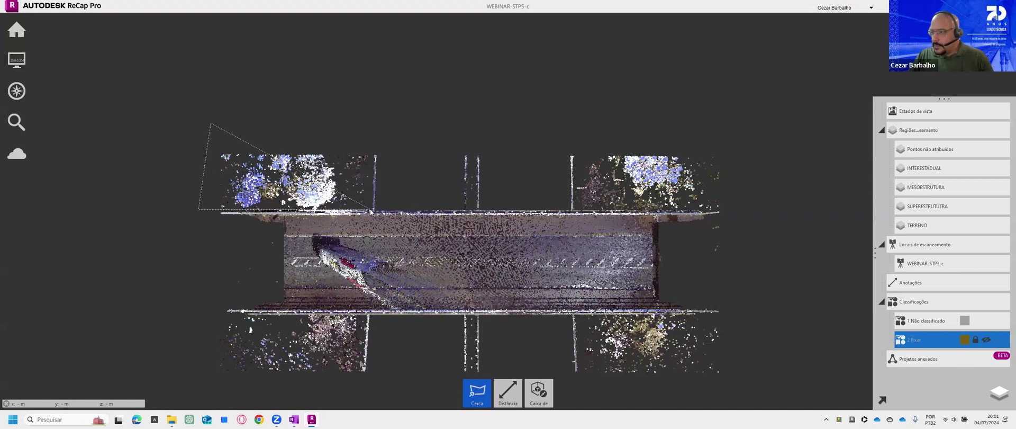
{"action": "double_click", "coordinate": [375, 106]}
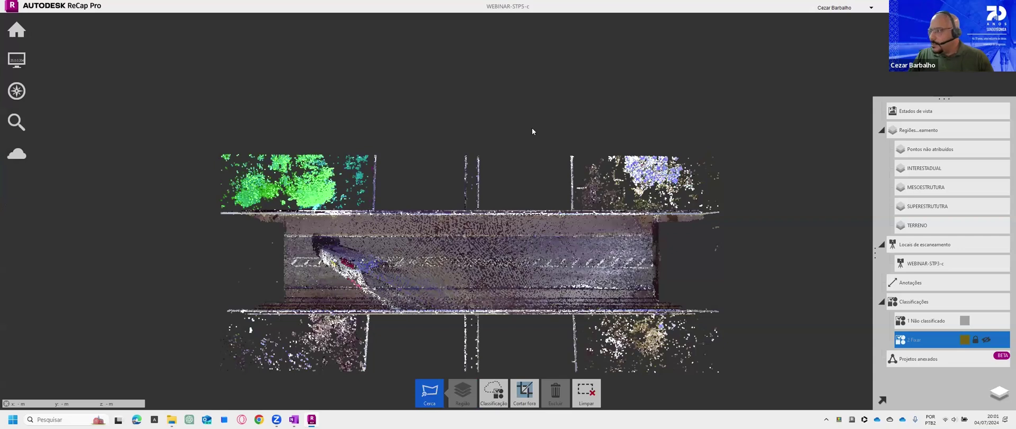
{"action": "left_click", "coordinate": [578, 135]}
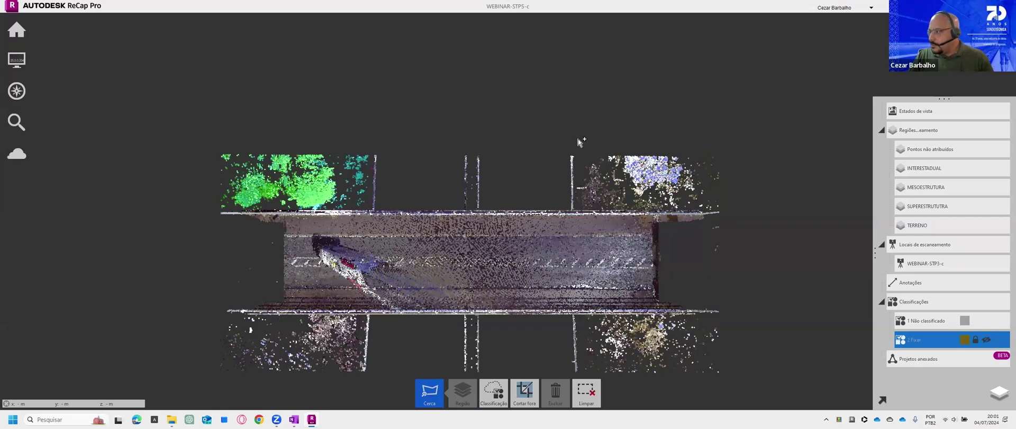
{"action": "left_click", "coordinate": [582, 206]}
{"action": "left_click", "coordinate": [733, 208]}
{"action": "double_click", "coordinate": [746, 91]}
Step: Add the vegetation points at both ends along the deck's near side to the fence selection
{"action": "left_click", "coordinate": [728, 316]}
{"action": "left_click", "coordinate": [583, 317]}
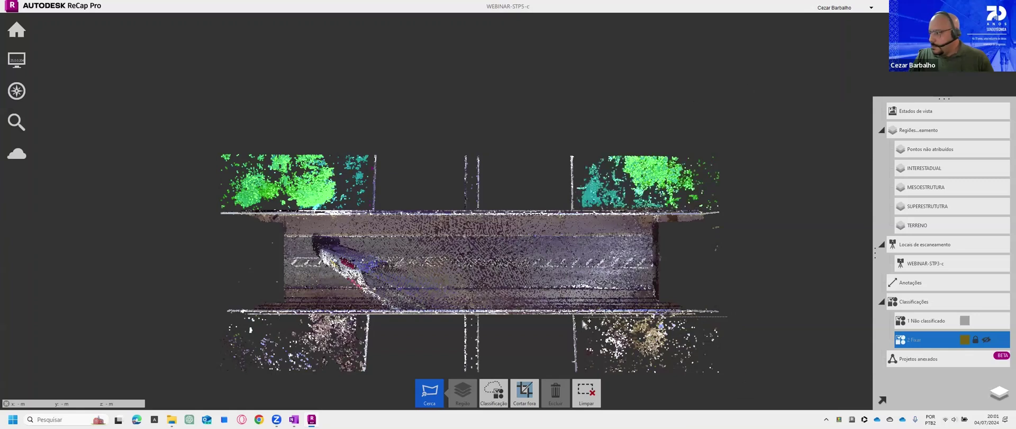
{"action": "left_click", "coordinate": [583, 377]}
{"action": "double_click", "coordinate": [738, 392]}
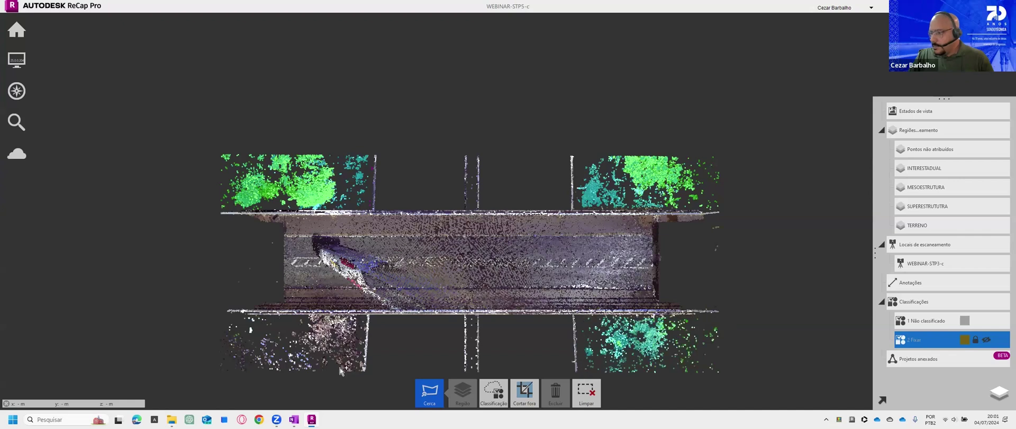
{"action": "left_click", "coordinate": [362, 384]}
{"action": "left_click", "coordinate": [362, 317]}
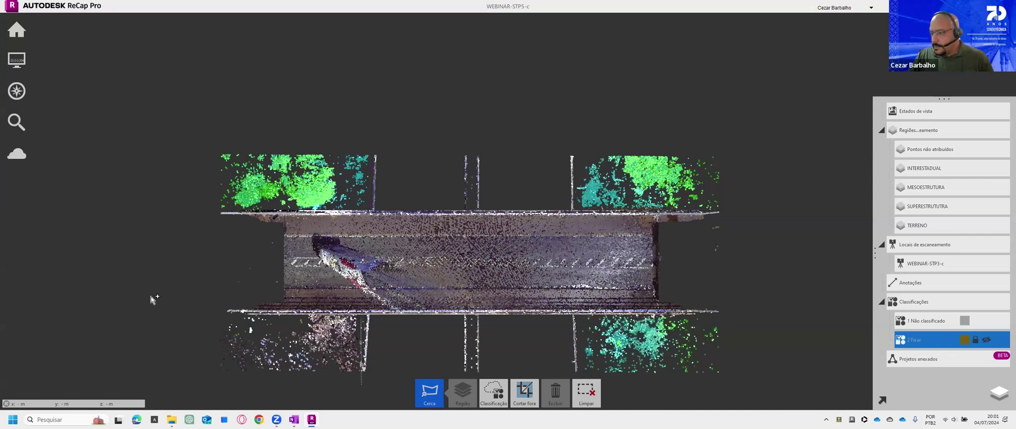
{"action": "left_click", "coordinate": [158, 317]}
{"action": "double_click", "coordinate": [160, 363]}
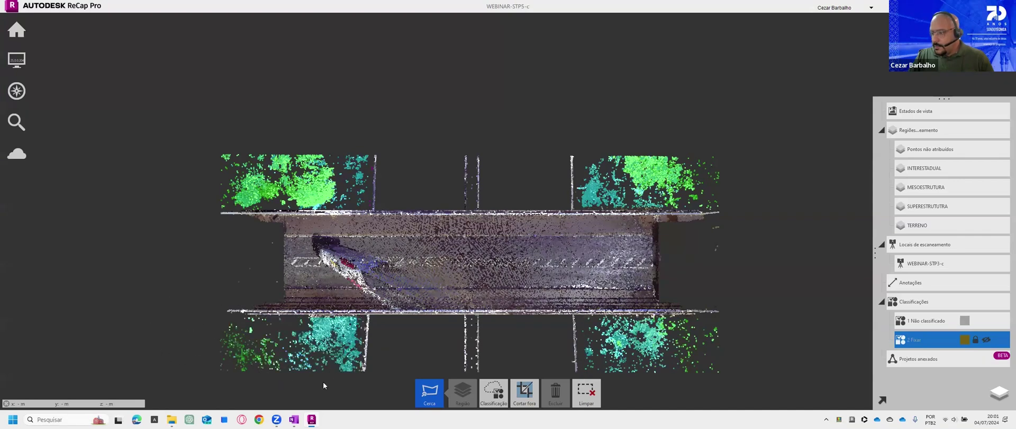
Step: Assign the classification 4 Vegetação média to the selected vegetation points
{"action": "left_click", "coordinate": [492, 393]}
{"action": "left_click", "coordinate": [490, 398]}
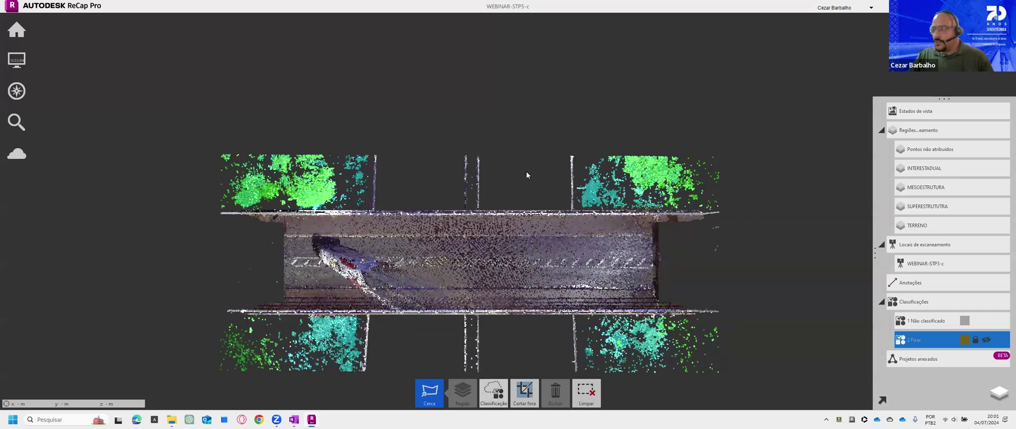
{"action": "left_click", "coordinate": [546, 220]}
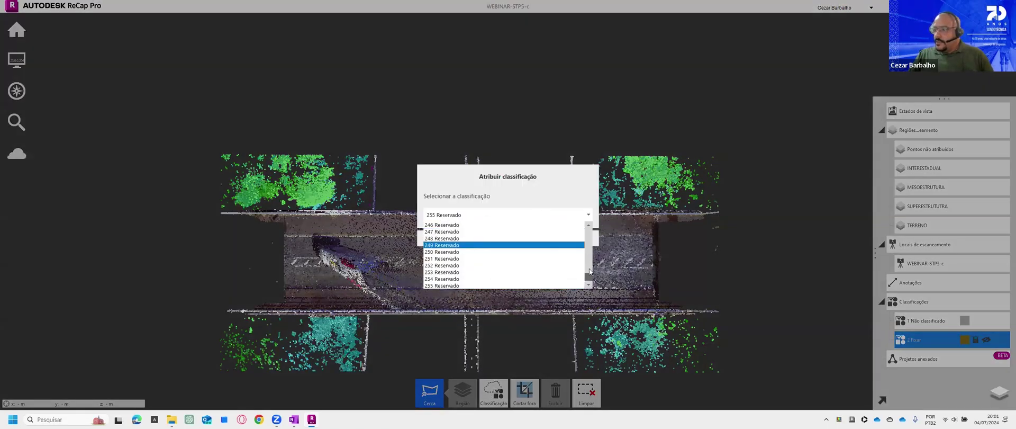
{"action": "left_click_drag", "start_coordinate": [588, 277], "coordinate": [588, 232]}
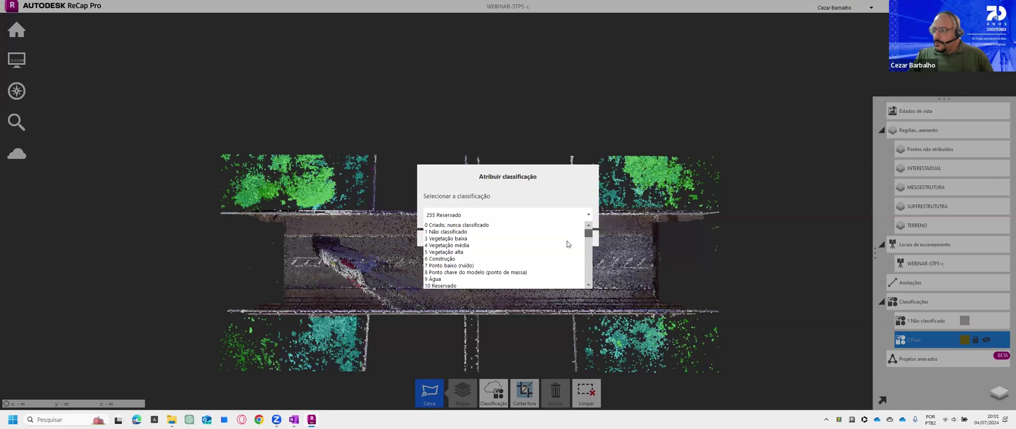
{"action": "left_click", "coordinate": [486, 246]}
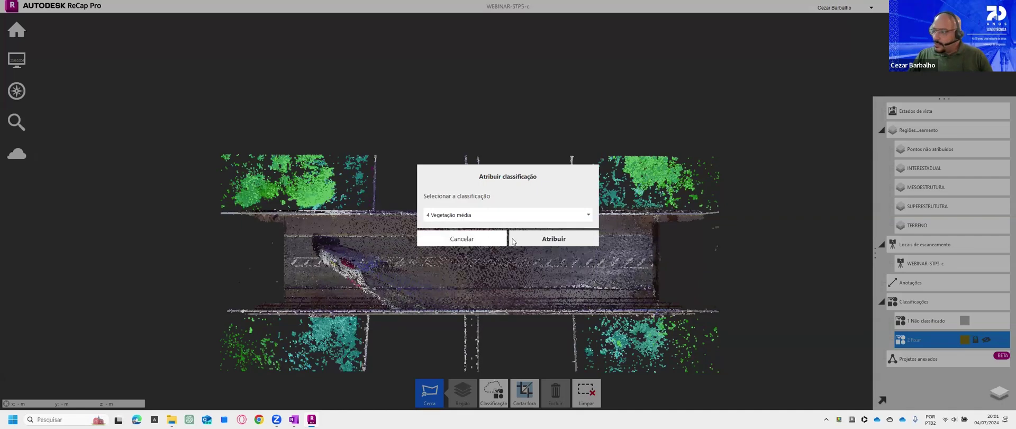
{"action": "left_click", "coordinate": [554, 240]}
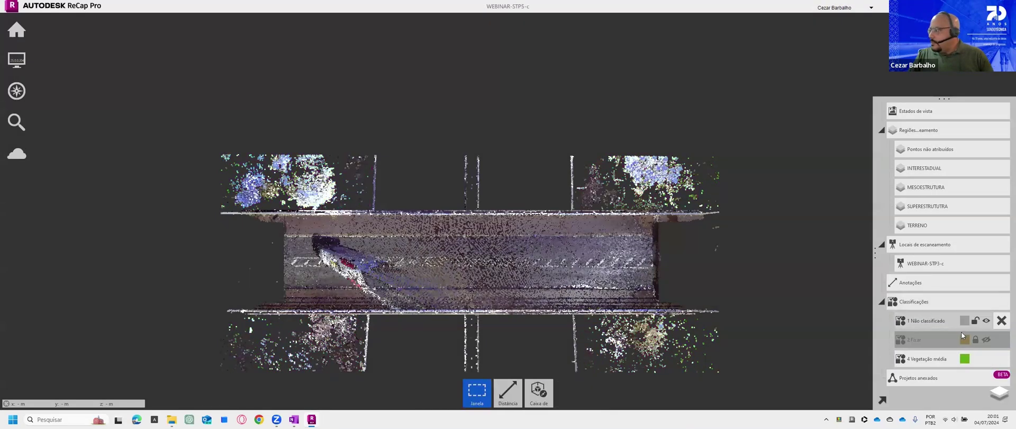
Step: Show 2 Fixar again and hide the classifications 1 Não classificado and 4 Vegetação média to examine the ground points
{"action": "left_click", "coordinate": [988, 340]}
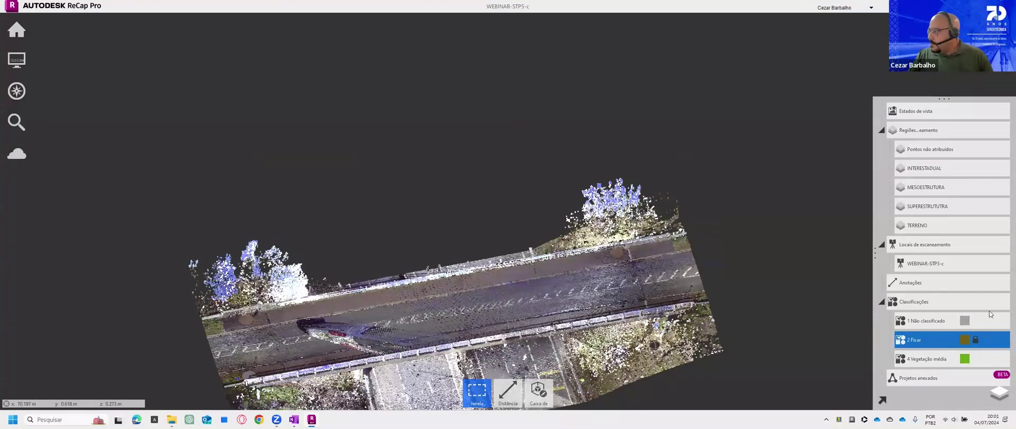
{"action": "left_click", "coordinate": [988, 322]}
{"action": "left_click", "coordinate": [987, 322]}
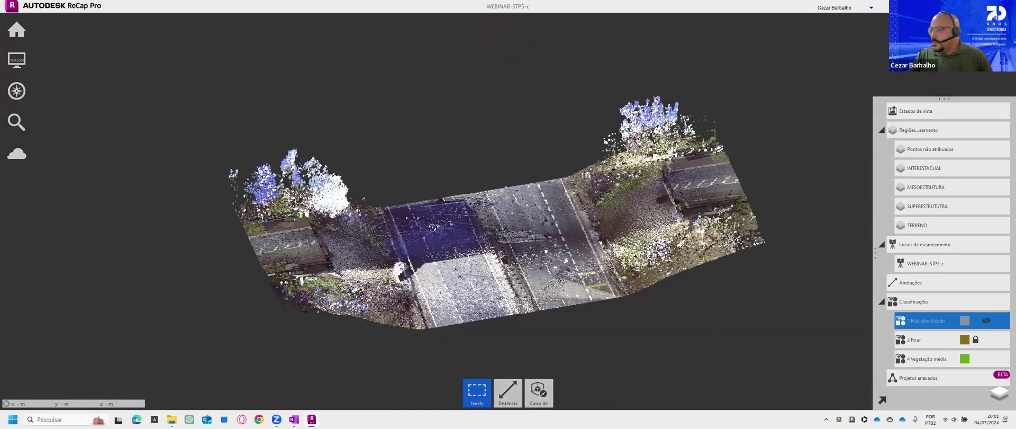
{"action": "left_click_drag", "start_coordinate": [503, 181], "coordinate": [423, 212]}
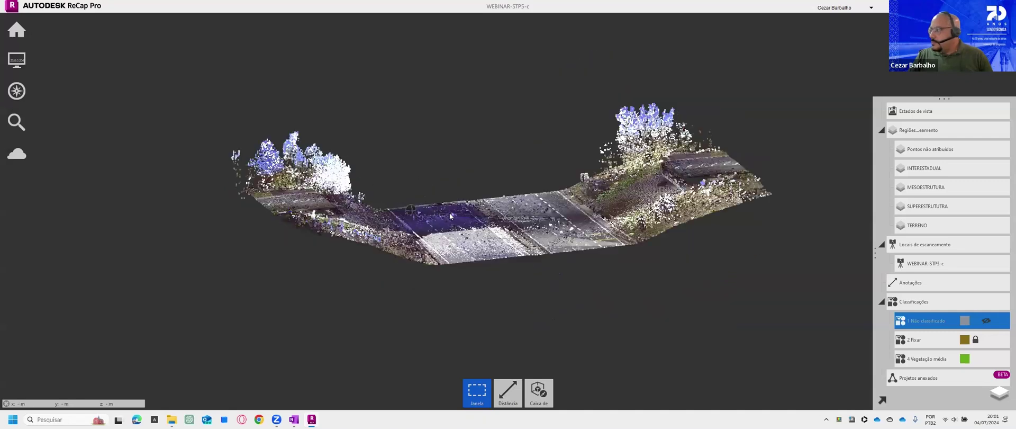
{"action": "left_click", "coordinate": [987, 361]}
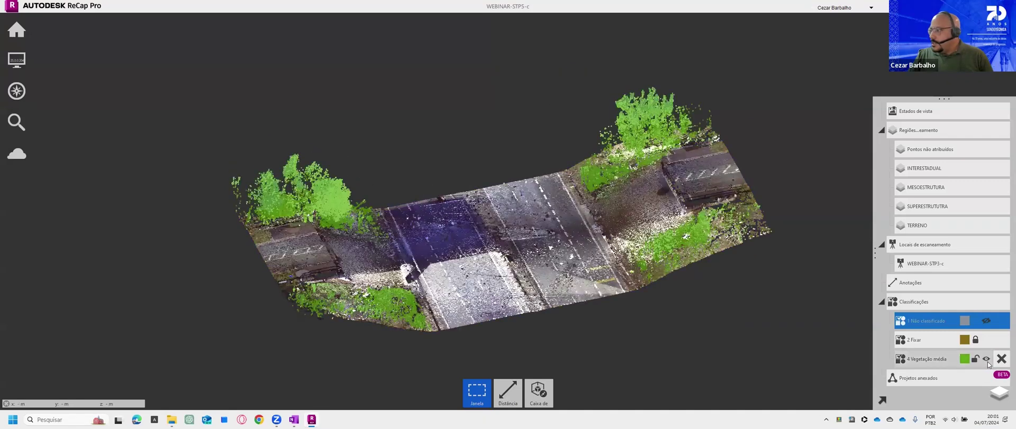
{"action": "left_click", "coordinate": [988, 360]}
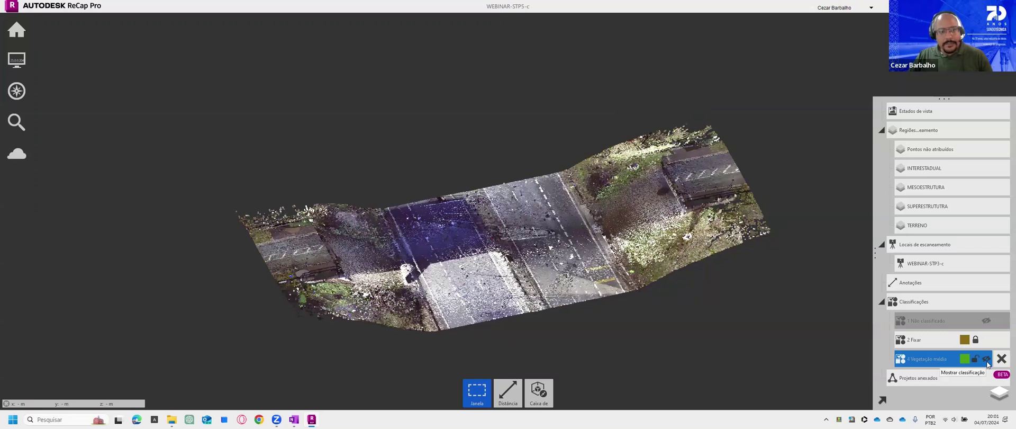
Step: Show the classification 1 Não classificado again and hide 2 Fixar
{"action": "left_click", "coordinate": [988, 322]}
{"action": "left_click", "coordinate": [989, 322]}
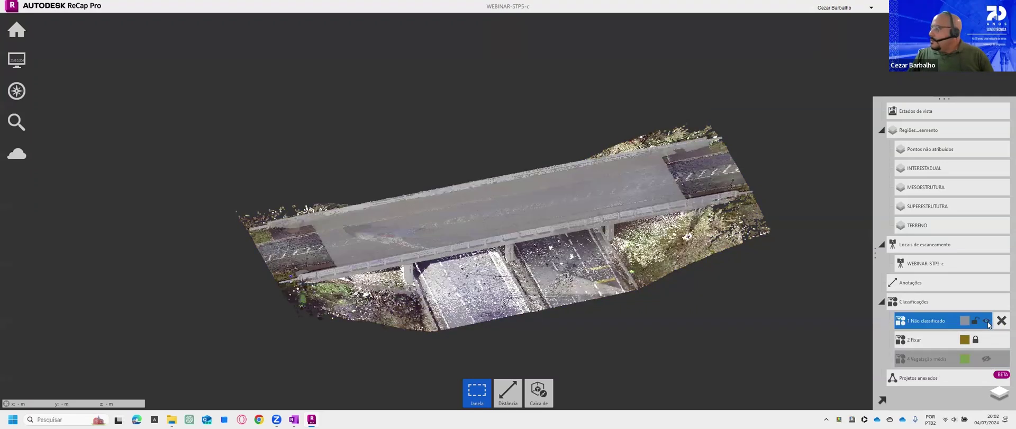
{"action": "left_click", "coordinate": [988, 341]}
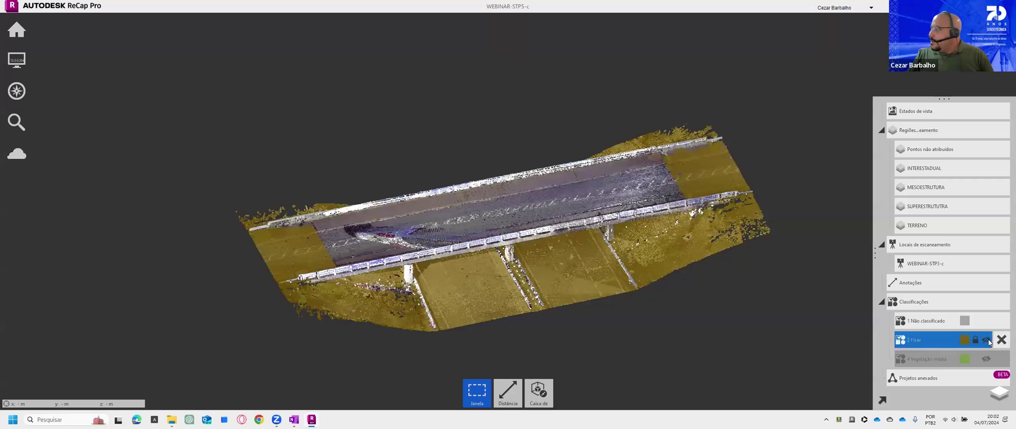
Step: Keep 2 Fixar hidden and hide the regions Pontos não atribuídos, INTERESTADUAL, MESOESTRUTURA and TERRENO to isolate the superstructure
{"action": "left_click", "coordinate": [988, 341]}
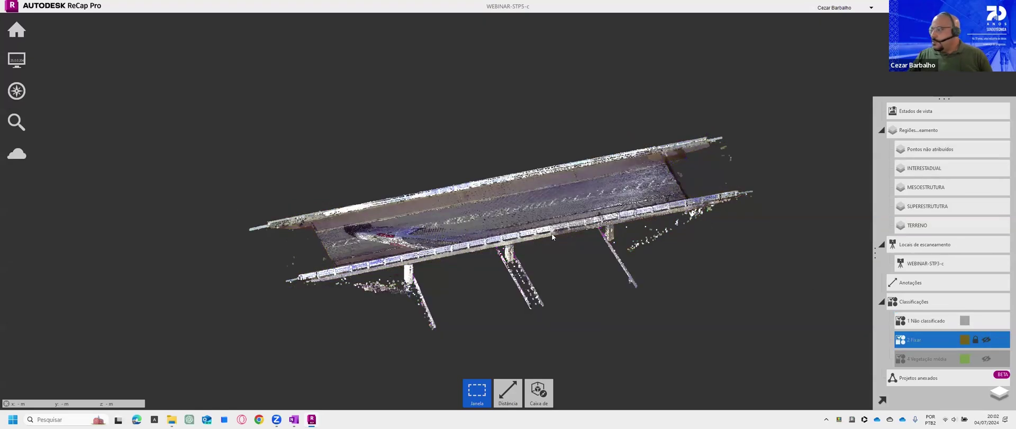
{"action": "scroll", "coordinate": [549, 234], "scroll_direction": "up", "scroll_amount": 4}
{"action": "middle_click_drag", "start_coordinate": [579, 268], "coordinate": [582, 209], "text": "shift"}
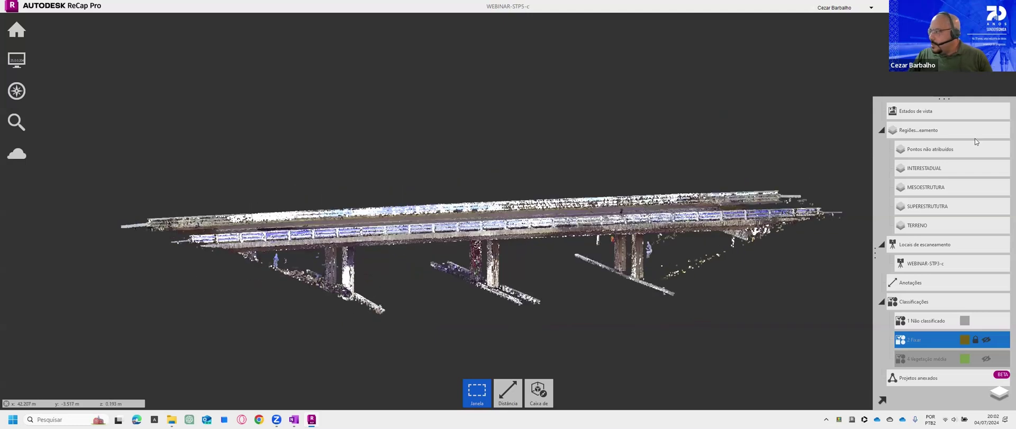
{"action": "left_click", "coordinate": [1004, 148]}
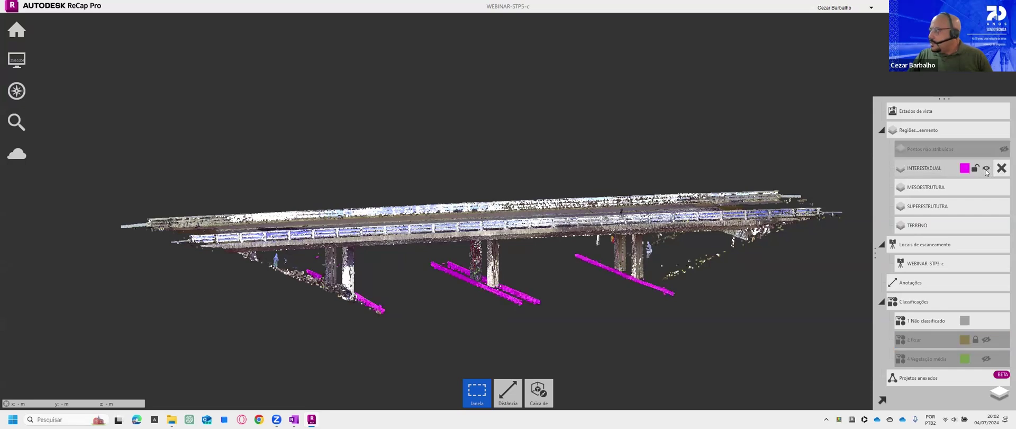
{"action": "left_click", "coordinate": [986, 169]}
{"action": "left_click", "coordinate": [987, 188]}
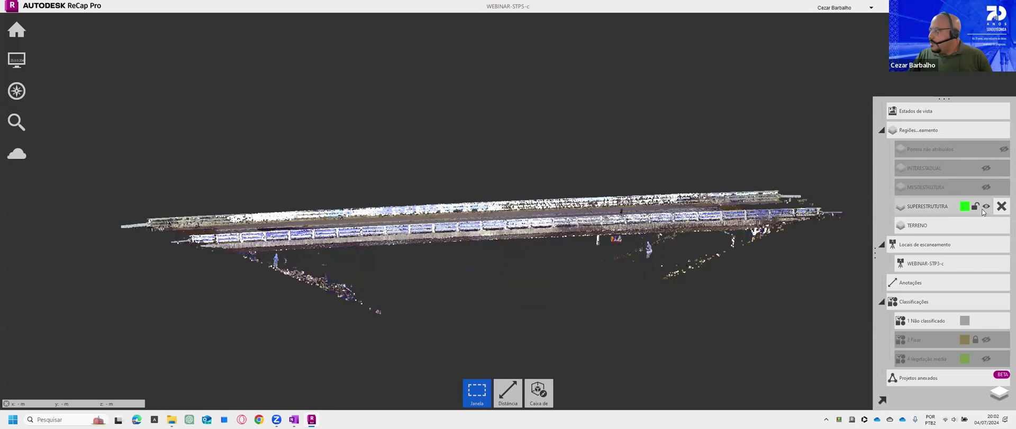
{"action": "left_click", "coordinate": [985, 225]}
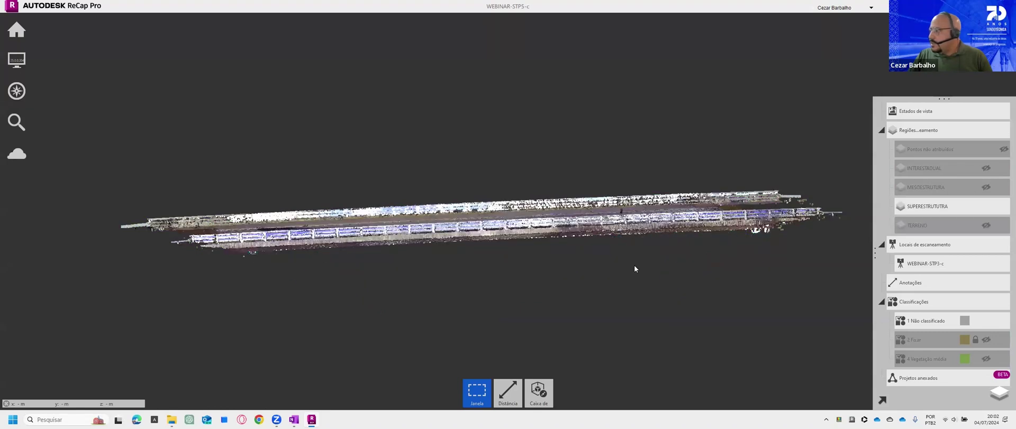
Step: Select the middle of the deck's underside with a three-point plane selection at 50 mm depth and examine it from the side
{"action": "left_click_drag", "start_coordinate": [556, 261], "coordinate": [682, 195]}
{"action": "right_click_drag", "start_coordinate": [682, 195], "coordinate": [662, 198]}
{"action": "scroll", "coordinate": [334, 219], "scroll_direction": "up", "scroll_amount": 4}
{"action": "scroll", "coordinate": [538, 209], "scroll_direction": "up", "scroll_amount": 2}
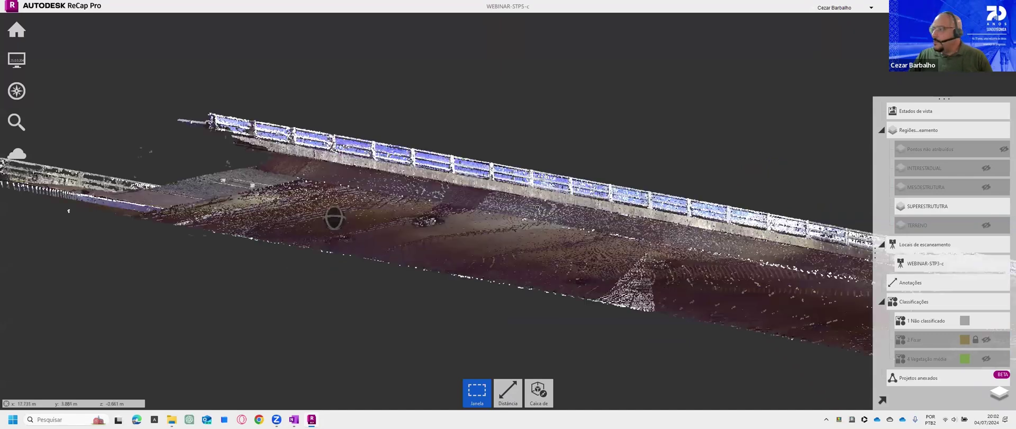
{"action": "scroll", "coordinate": [482, 210], "scroll_direction": "up", "scroll_amount": 1}
{"action": "scroll", "coordinate": [478, 263], "scroll_direction": "up", "scroll_amount": 2}
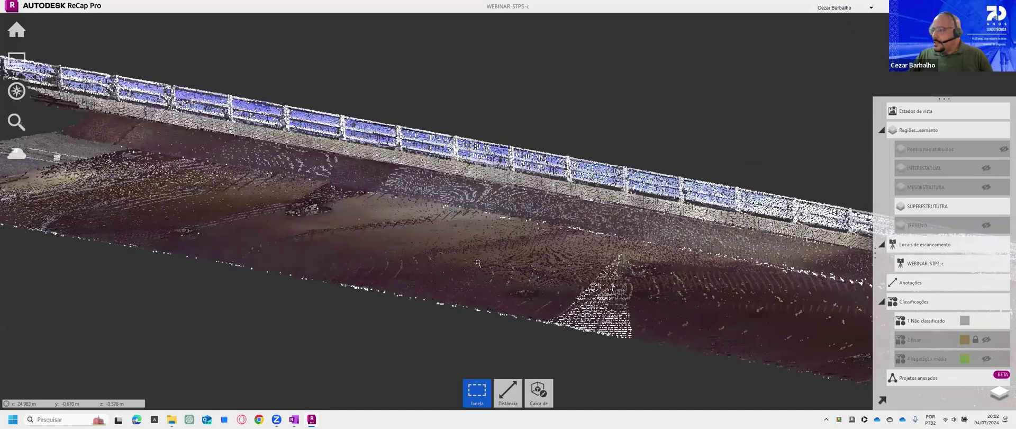
{"action": "mouse_move", "coordinate": [472, 398]}
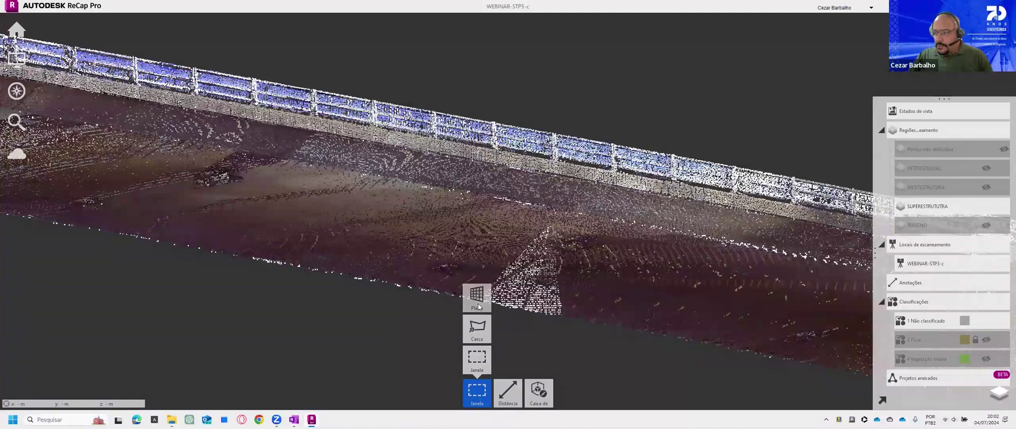
{"action": "left_click", "coordinate": [479, 302]}
{"action": "mouse_move", "coordinate": [458, 237]}
{"action": "left_mouse_down"}
{"action": "mouse_move", "coordinate": [431, 214]}
{"action": "mouse_move", "coordinate": [420, 222]}
{"action": "left_mouse_up"}
{"action": "left_click_drag", "start_coordinate": [495, 383], "coordinate": [505, 404]}
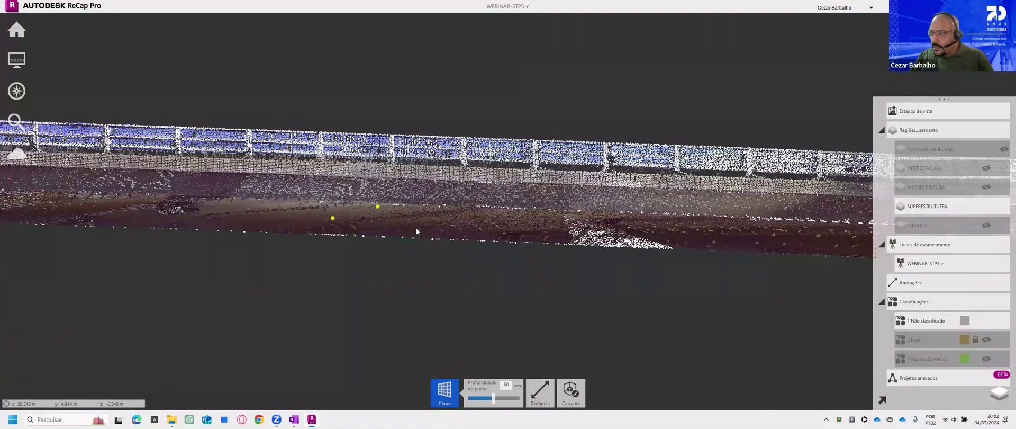
{"action": "left_click", "coordinate": [442, 217]}
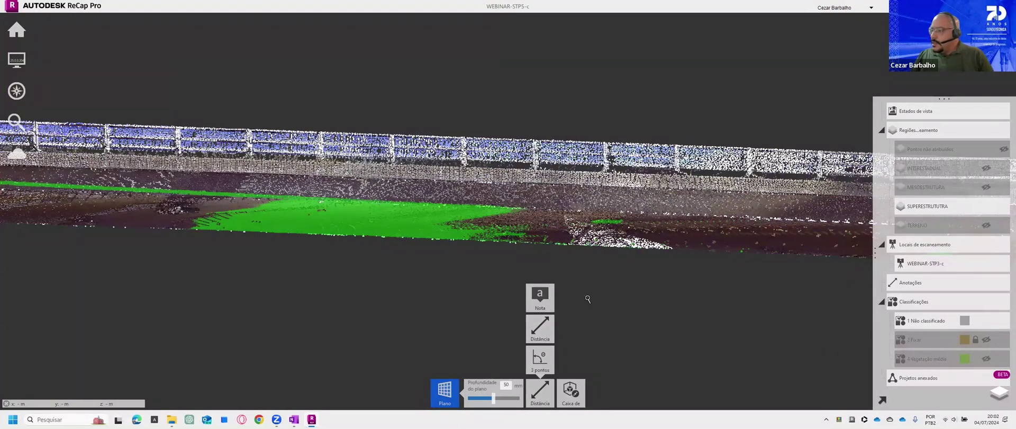
{"action": "middle_click_drag", "start_coordinate": [596, 314], "coordinate": [461, 259], "text": "shift"}
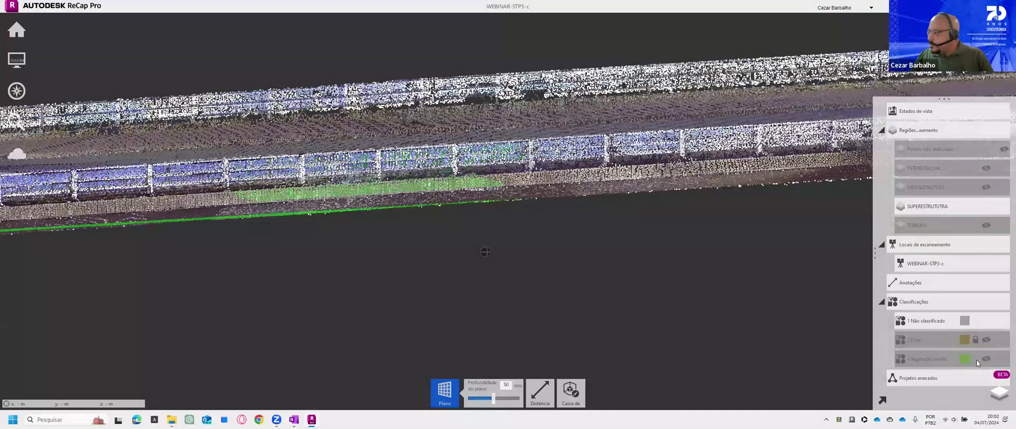
Step: Unlock the classification 2 Fixar and clear the plane selection on the deck's underside
{"action": "left_click", "coordinate": [977, 360]}
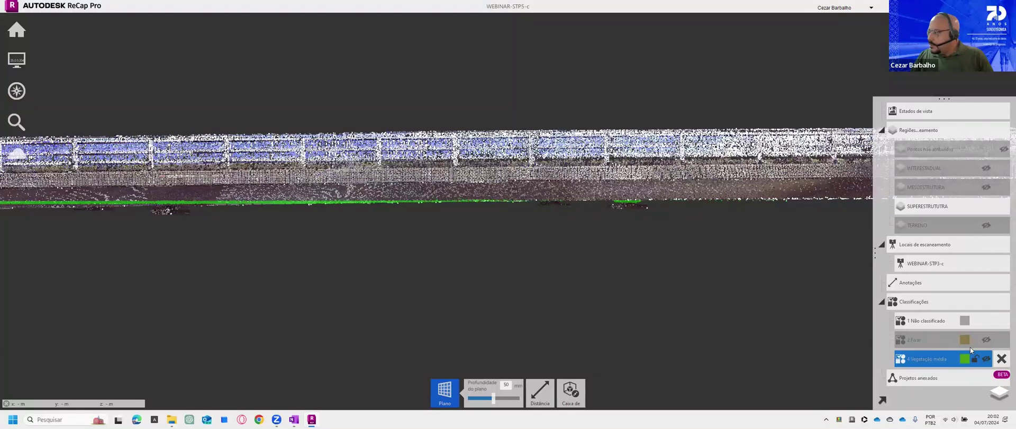
{"action": "mouse_move", "coordinate": [986, 206]}
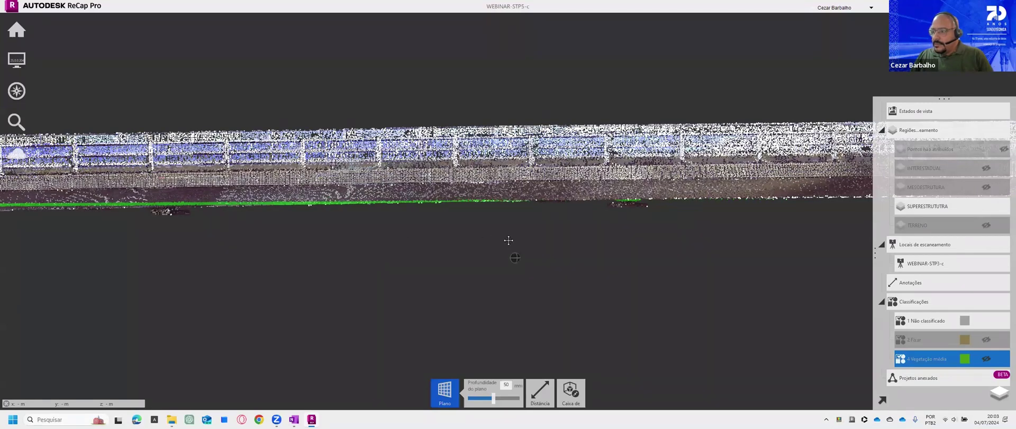
{"action": "left_click_drag", "start_coordinate": [508, 238], "coordinate": [495, 369]}
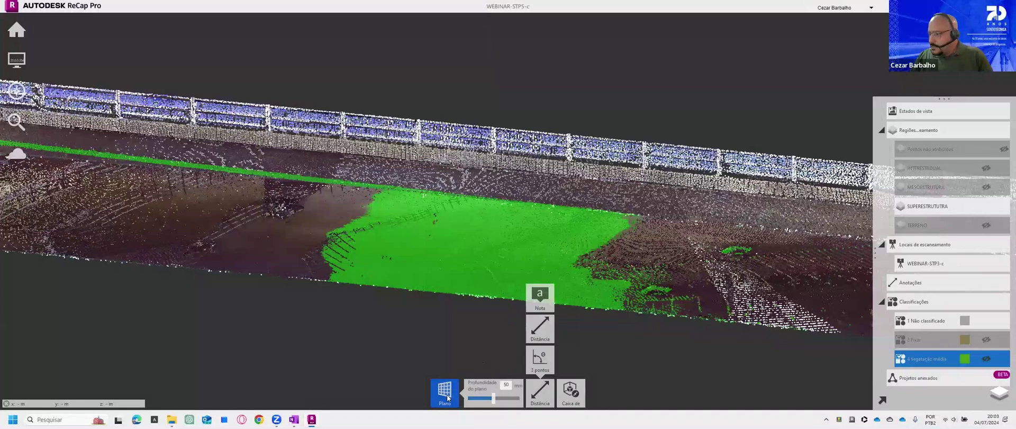
{"action": "key", "text": "Escape"}
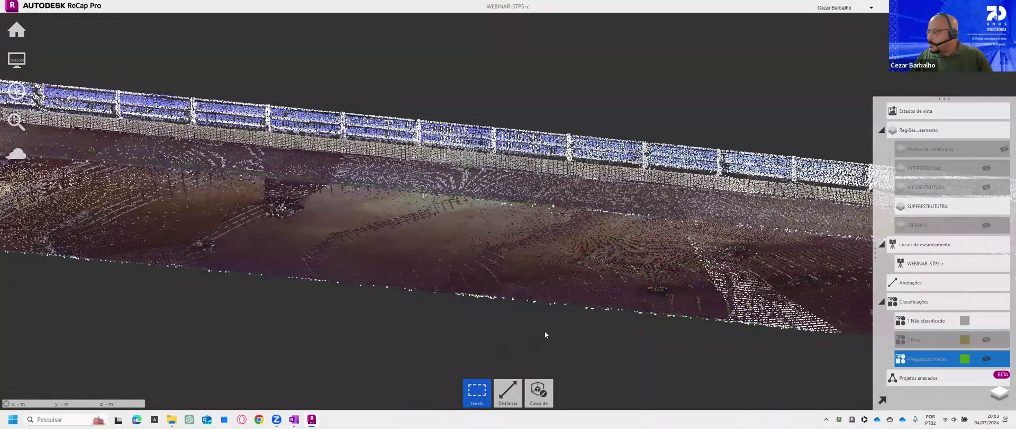
{"action": "mouse_move", "coordinate": [538, 334]}
{"action": "left_mouse_down"}
{"action": "mouse_move", "coordinate": [580, 259]}
{"action": "mouse_move", "coordinate": [631, 243]}
{"action": "left_mouse_up"}
{"action": "mouse_move", "coordinate": [542, 310]}
{"action": "left_mouse_down"}
{"action": "mouse_move", "coordinate": [518, 251]}
{"action": "mouse_move", "coordinate": [490, 226]}
{"action": "left_mouse_up"}
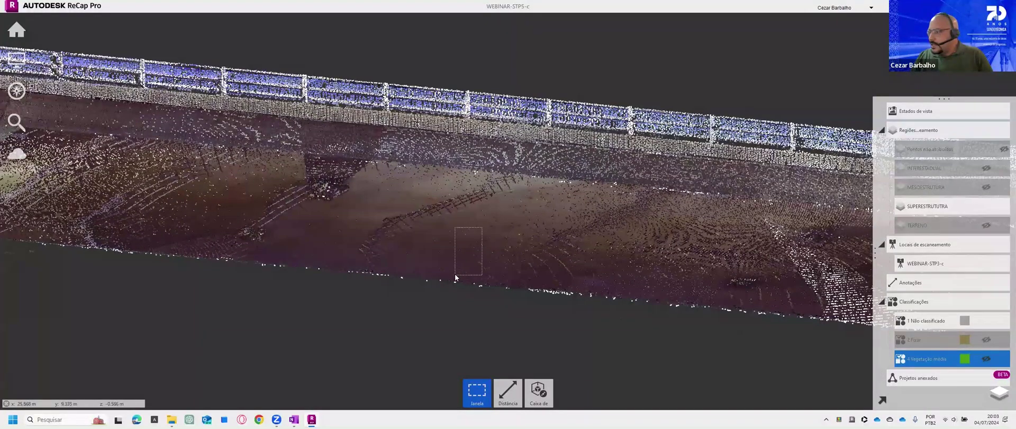
{"action": "left_click_drag", "start_coordinate": [456, 275], "coordinate": [455, 275]}
{"action": "left_click", "coordinate": [604, 338]}
Step: Show all classifications and regions again, then hide only the regions INTERESTADUAL and MESOESTRUTURA
{"action": "left_click", "coordinate": [1003, 394]}
{"action": "left_click", "coordinate": [1003, 386]}
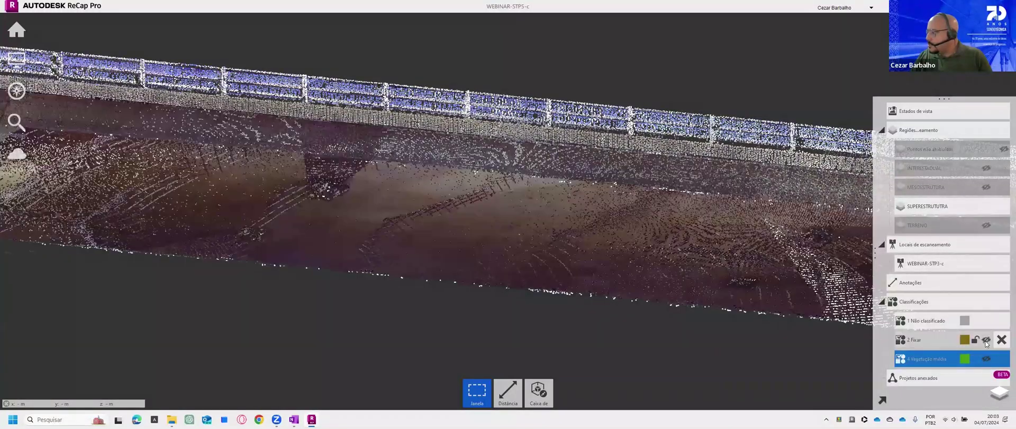
{"action": "left_click", "coordinate": [986, 358]}
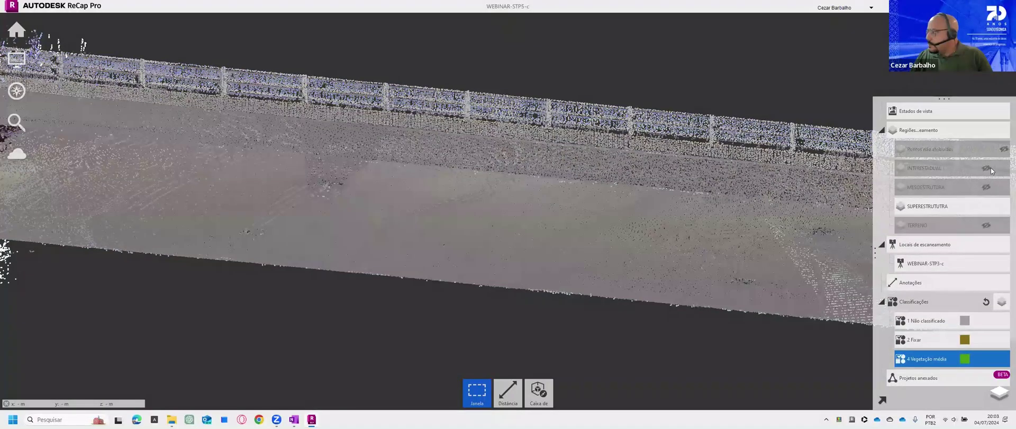
{"action": "left_click", "coordinate": [991, 168]}
{"action": "left_click", "coordinate": [986, 169]}
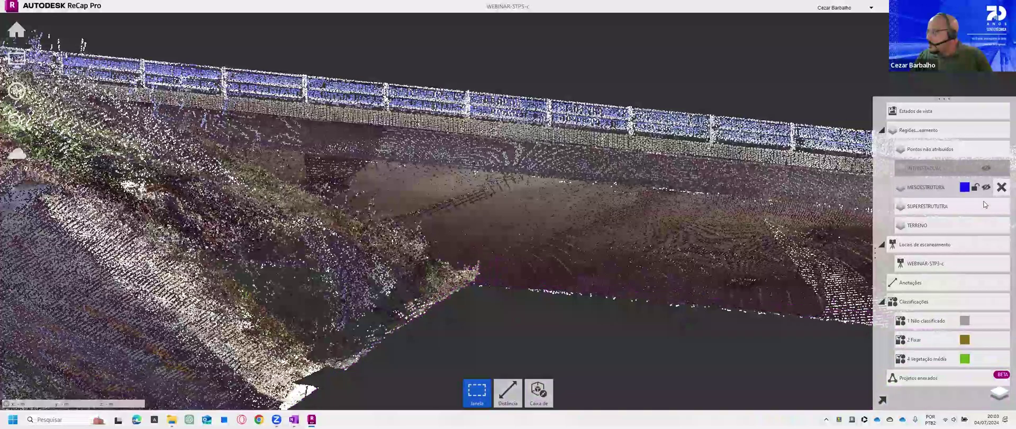
{"action": "left_click", "coordinate": [988, 188]}
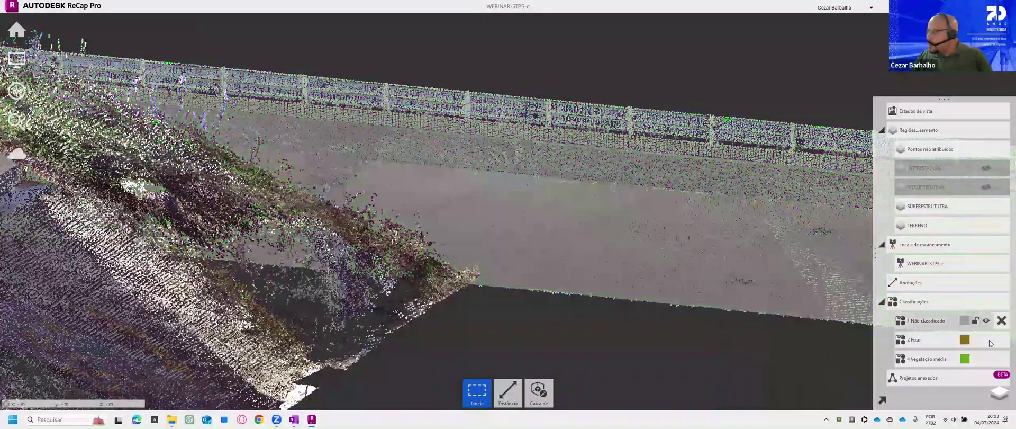
Step: Hide the classifications 2 Fixar and 4 Vegetação média and the region TERRENO, leaving the superstructure in view
{"action": "left_click", "coordinate": [988, 320]}
{"action": "left_click", "coordinate": [988, 341]}
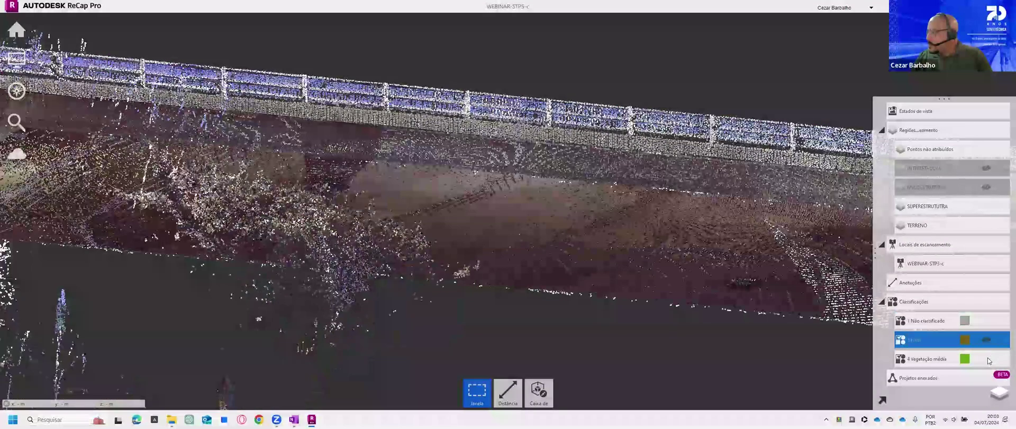
{"action": "left_click", "coordinate": [987, 358]}
{"action": "left_click_drag", "start_coordinate": [598, 240], "coordinate": [665, 342]}
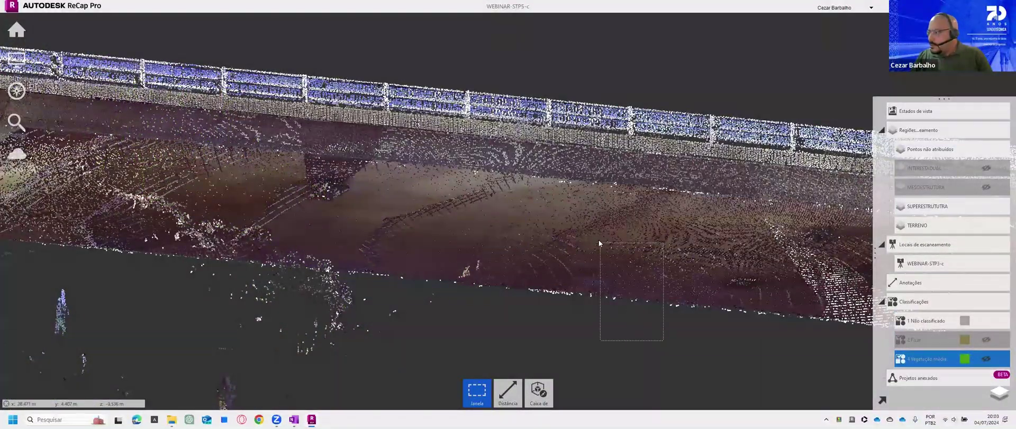
{"action": "key", "text": "Escape"}
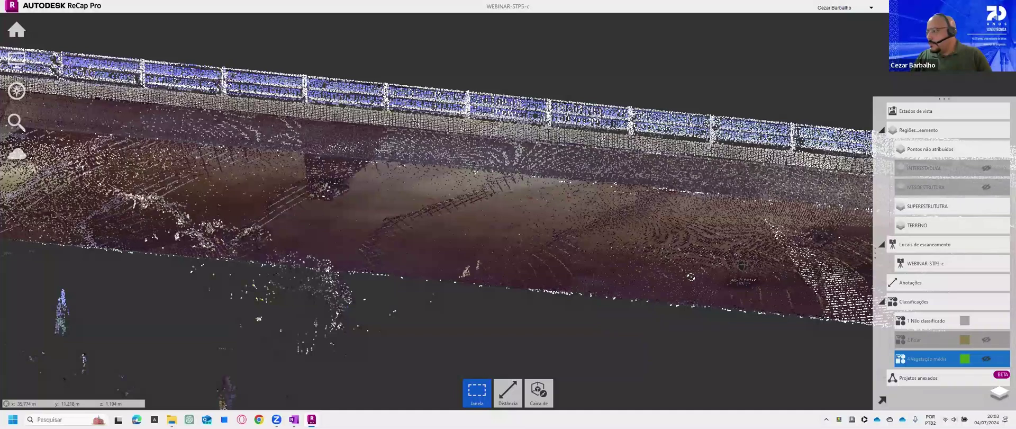
{"action": "middle_click_drag", "start_coordinate": [743, 266], "coordinate": [550, 286], "text": "shift"}
{"action": "left_click", "coordinate": [987, 225]}
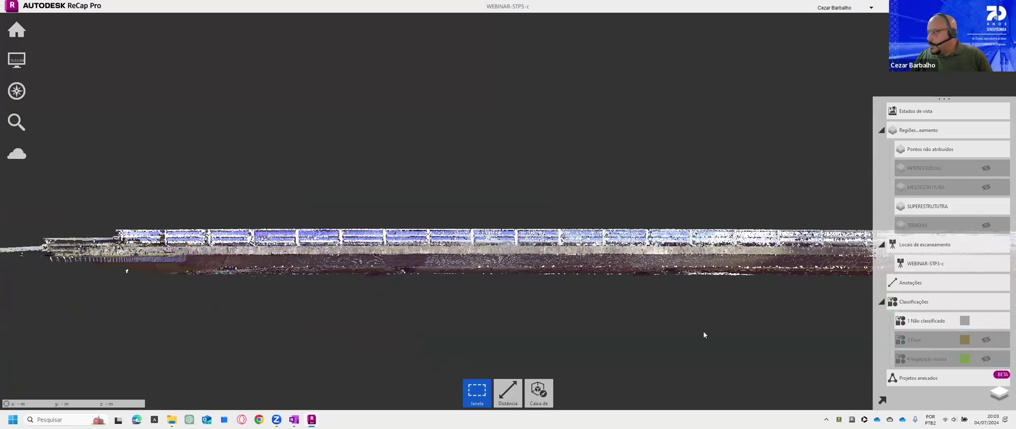
Step: Select the points of the deck's flat underside with a three-point plane selection at 50 mm depth
{"action": "middle_click_drag", "start_coordinate": [707, 303], "coordinate": [713, 297], "text": "shift"}
{"action": "mouse_move", "coordinate": [483, 390]}
{"action": "left_click", "coordinate": [479, 313]}
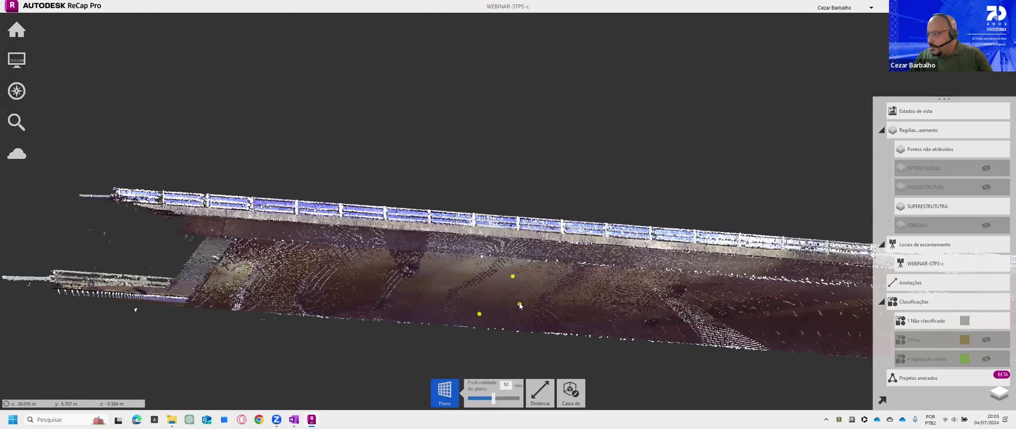
{"action": "left_click", "coordinate": [520, 303]}
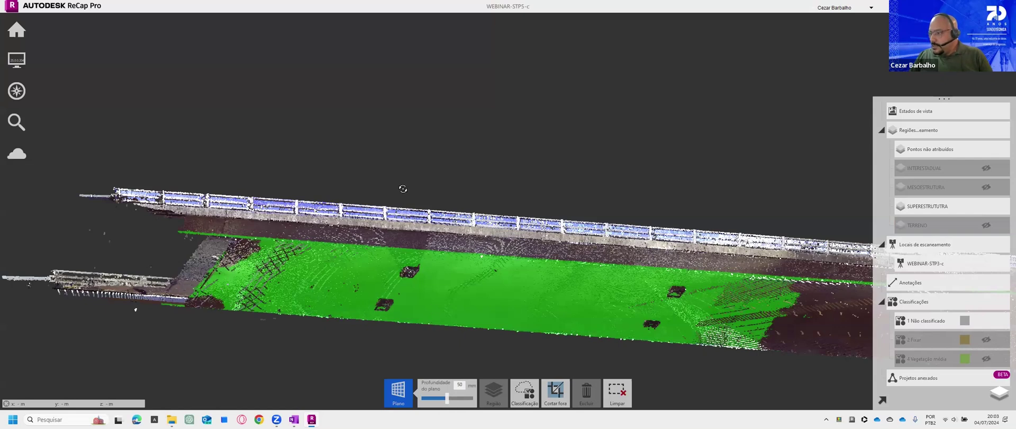
{"action": "left_click_drag", "start_coordinate": [587, 219], "coordinate": [515, 192]}
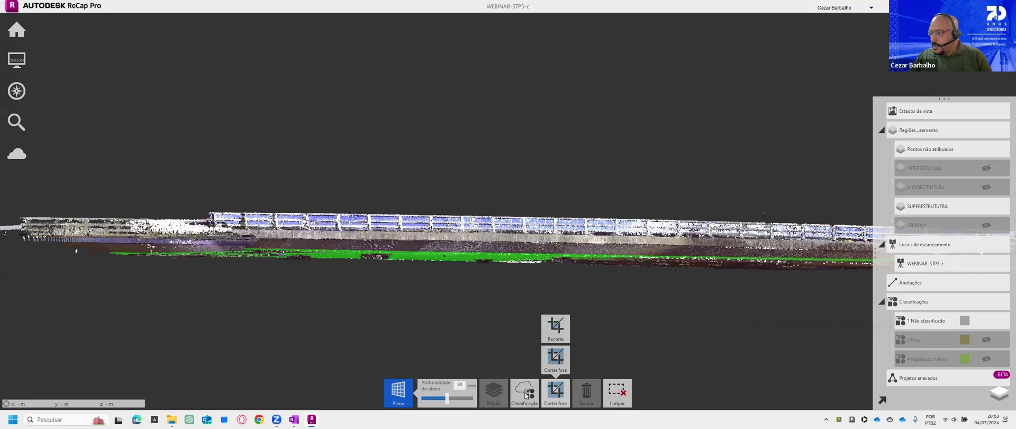
Step: Assign an unused Reservado classification to the selected points of the deck's underside
{"action": "left_click", "coordinate": [525, 393]}
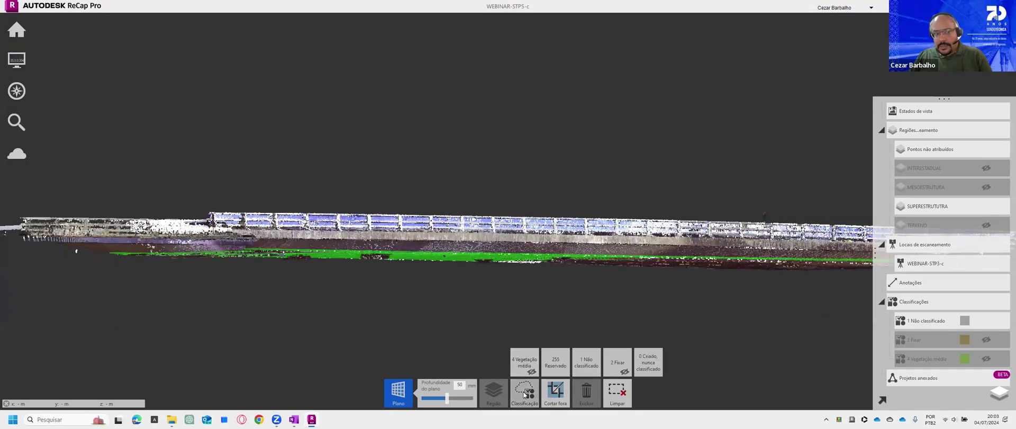
{"action": "left_click", "coordinate": [572, 221]}
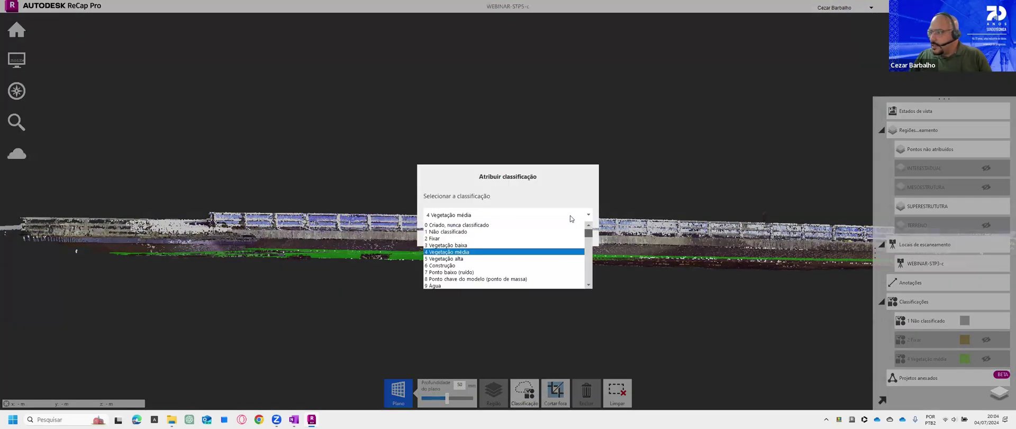
{"action": "scroll", "coordinate": [550, 241], "scroll_direction": "down", "scroll_amount": 2}
{"action": "scroll", "coordinate": [521, 245], "scroll_direction": "up", "scroll_amount": 1}
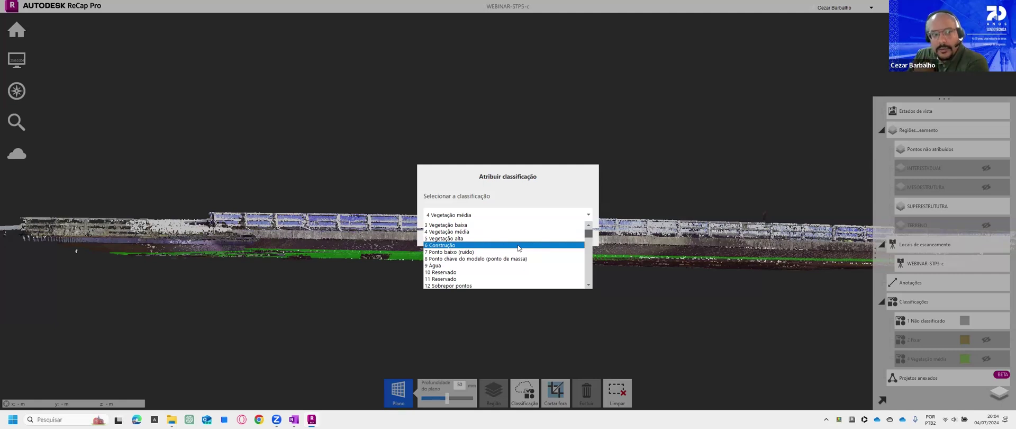
{"action": "scroll", "coordinate": [518, 254], "scroll_direction": "down", "scroll_amount": 9}
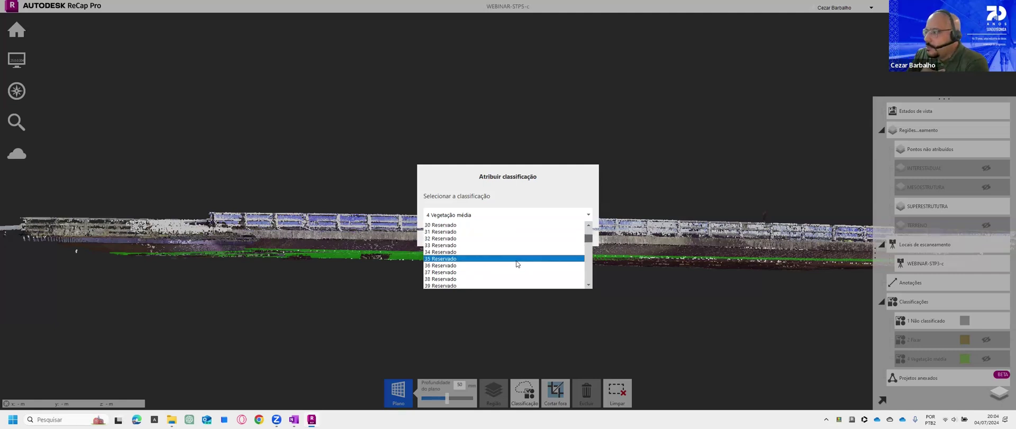
{"action": "left_click", "coordinate": [500, 258]}
{"action": "left_click", "coordinate": [554, 238]}
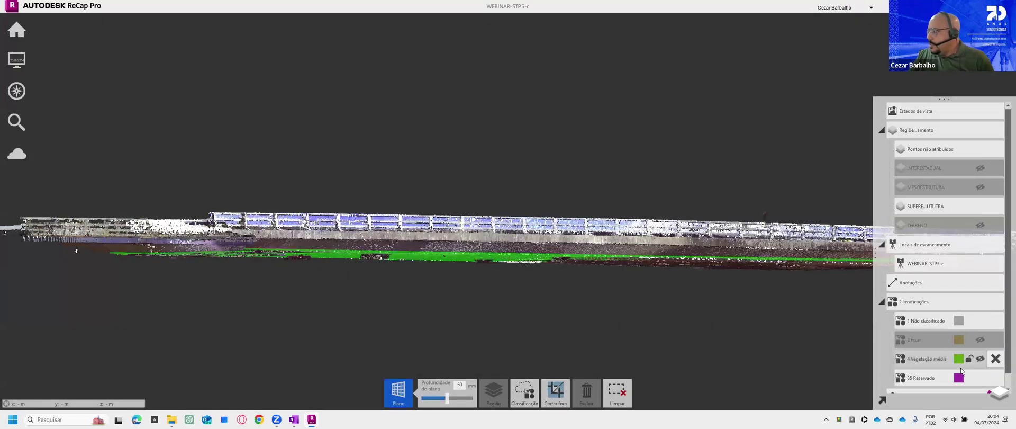
Step: Rename the new Reservado classification as Tabuleiro
{"action": "double_click", "coordinate": [931, 380]}
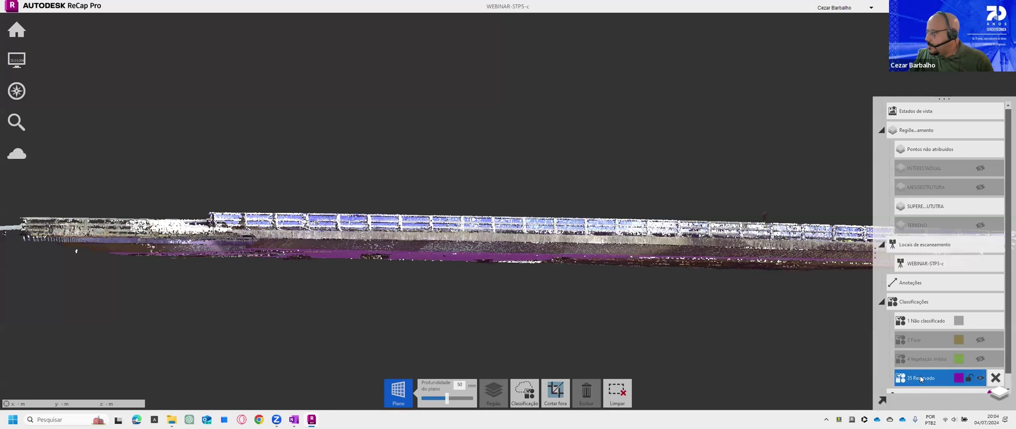
{"action": "type", "text": "Tabuleiro"}
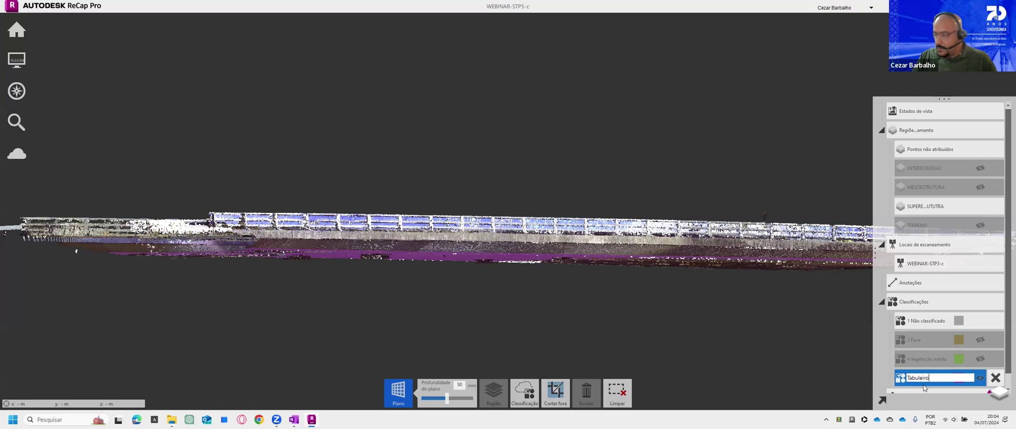
{"action": "key", "text": "Return"}
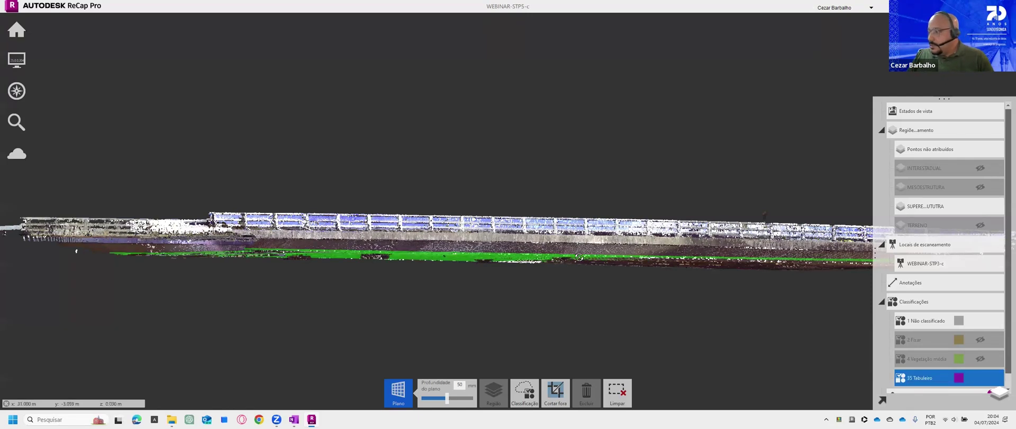
Step: Clear the plane selection and hide the Tabuleiro classification
{"action": "right_click_drag", "start_coordinate": [621, 221], "coordinate": [626, 191]}
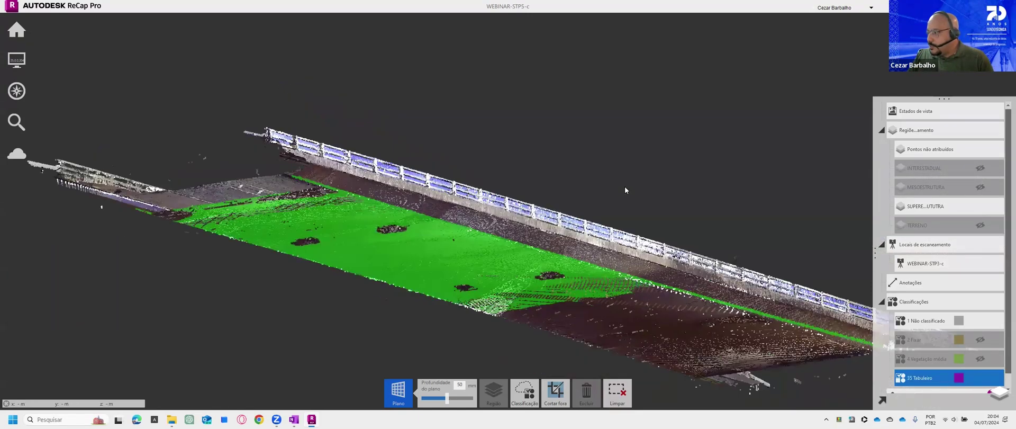
{"action": "key", "text": "Escape"}
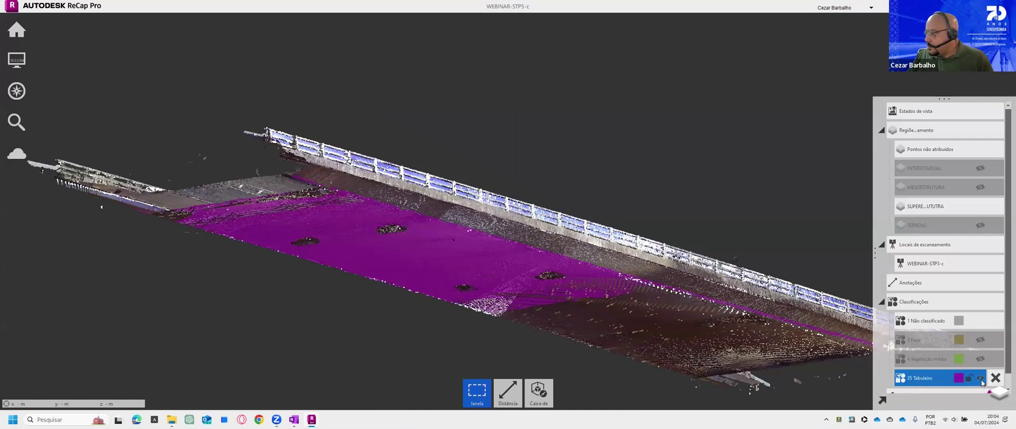
{"action": "left_click", "coordinate": [981, 377]}
Step: Select the deck's remaining flat underside points with a three-point plane selection at 50 mm depth and classify them as Tabuleiro
{"action": "left_click_drag", "start_coordinate": [513, 179], "coordinate": [496, 185]}
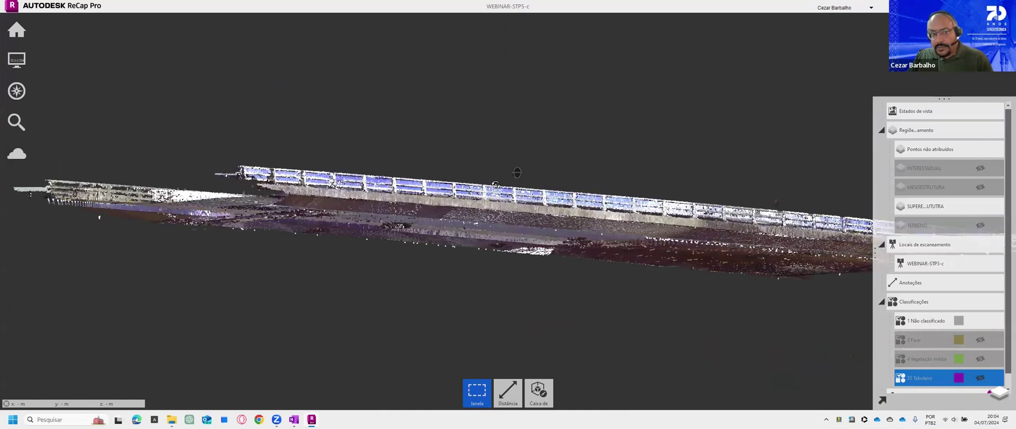
{"action": "scroll", "coordinate": [506, 201], "scroll_direction": "up", "scroll_amount": 2}
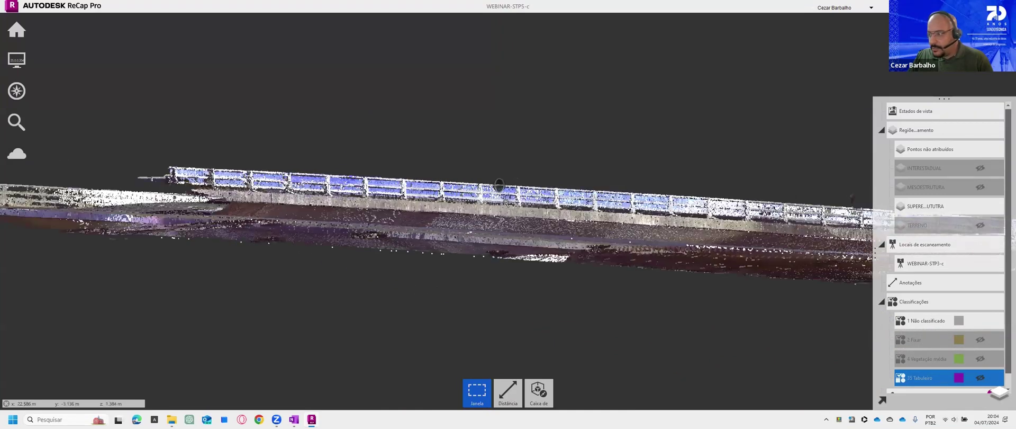
{"action": "scroll", "coordinate": [540, 230], "scroll_direction": "up", "scroll_amount": 3}
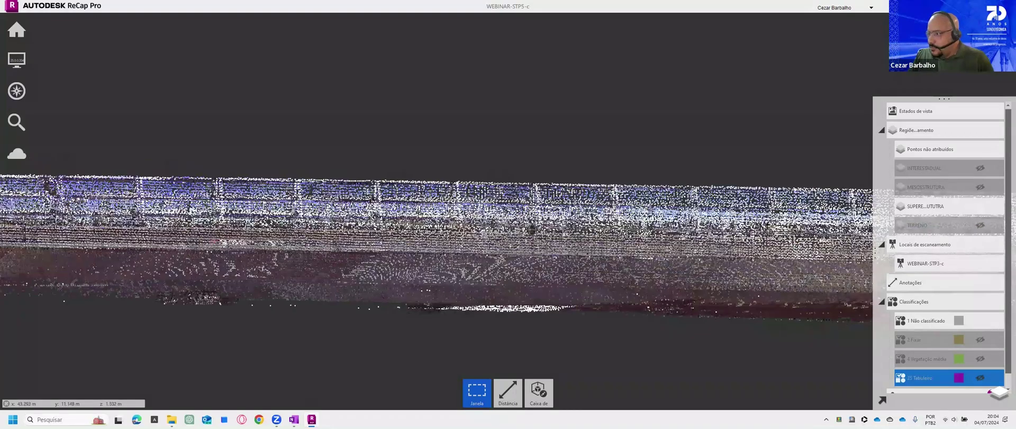
{"action": "scroll", "coordinate": [635, 233], "scroll_direction": "up", "scroll_amount": 1}
{"action": "left_click_drag", "start_coordinate": [770, 287], "coordinate": [567, 247]}
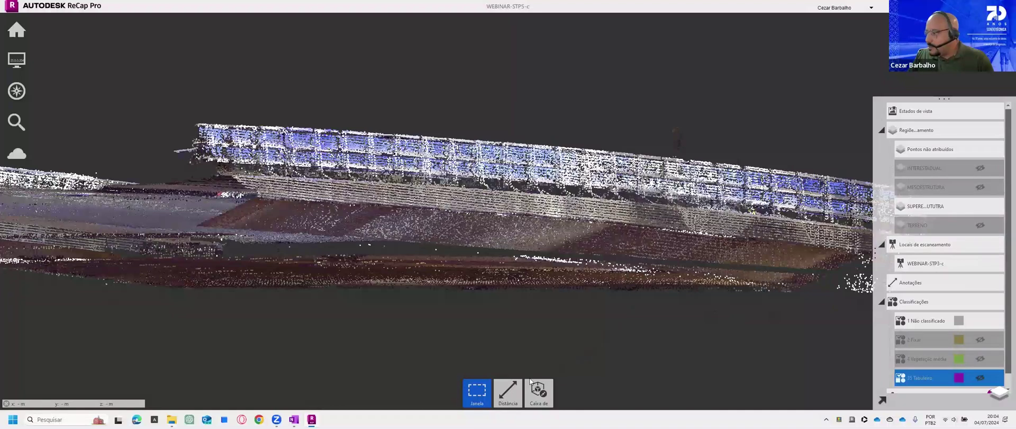
{"action": "left_click", "coordinate": [477, 392]}
{"action": "left_click", "coordinate": [486, 298]}
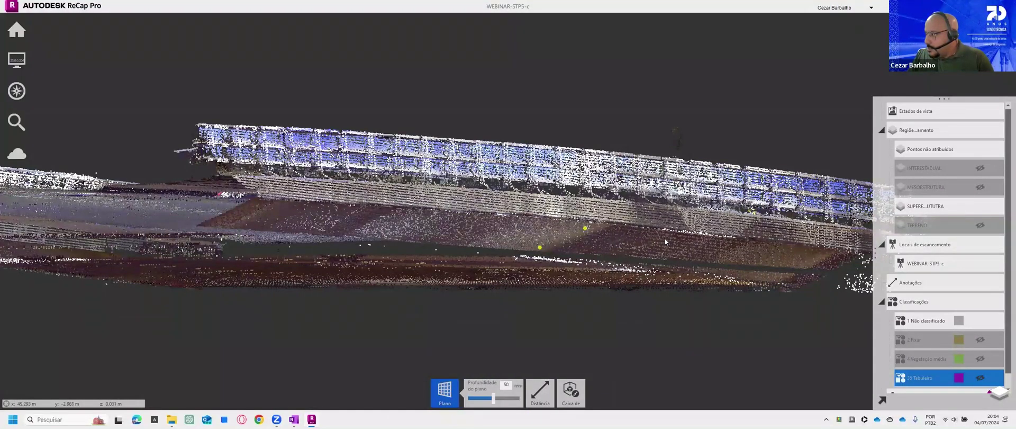
{"action": "left_click", "coordinate": [658, 255]}
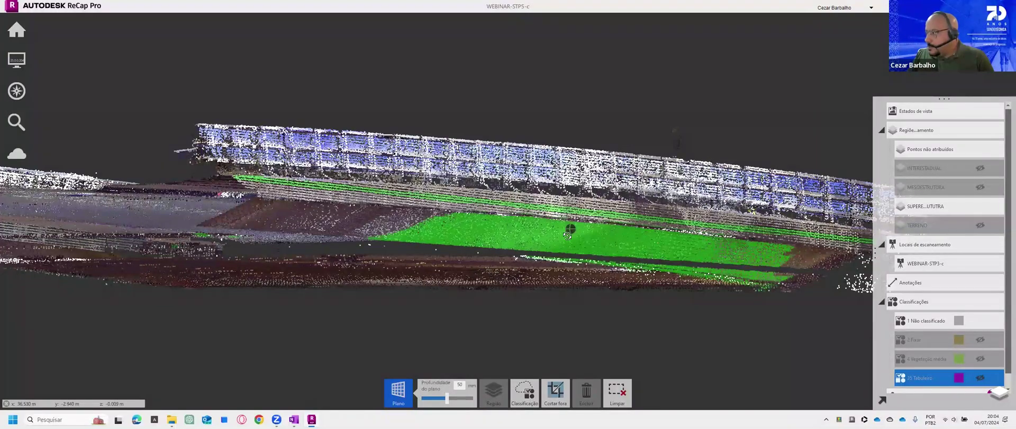
{"action": "left_click_drag", "start_coordinate": [567, 235], "coordinate": [581, 232]}
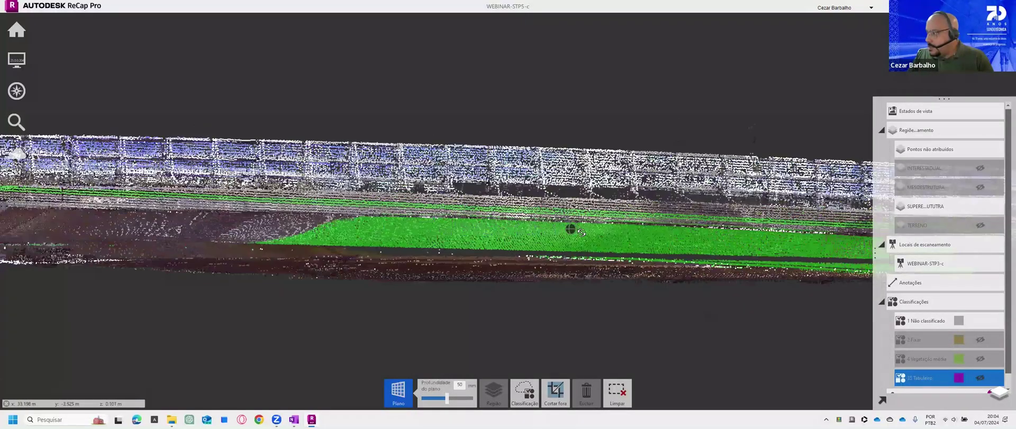
{"action": "mouse_move", "coordinate": [526, 395]}
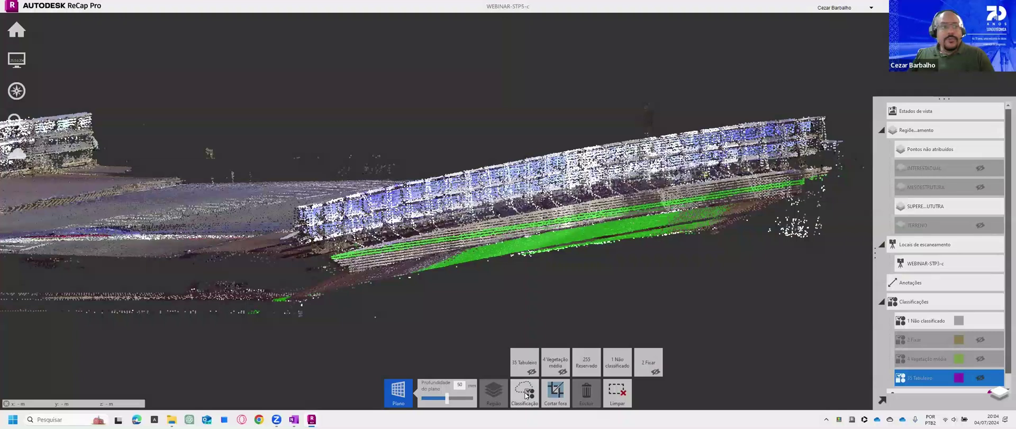
{"action": "left_click", "coordinate": [526, 360]}
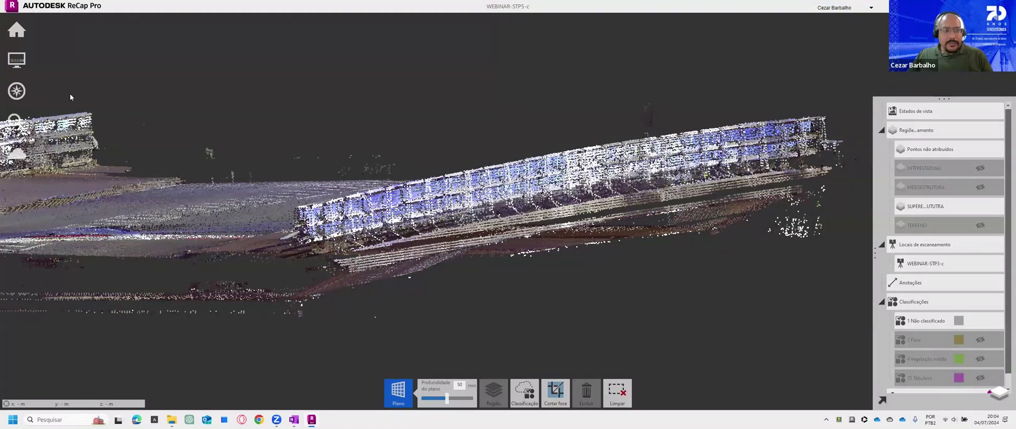
Step: Open the project WEBINAR-STP5-d.rcp from the RCP folder
{"action": "mouse_move", "coordinate": [29, 29]}
{"action": "left_click", "coordinate": [82, 29]}
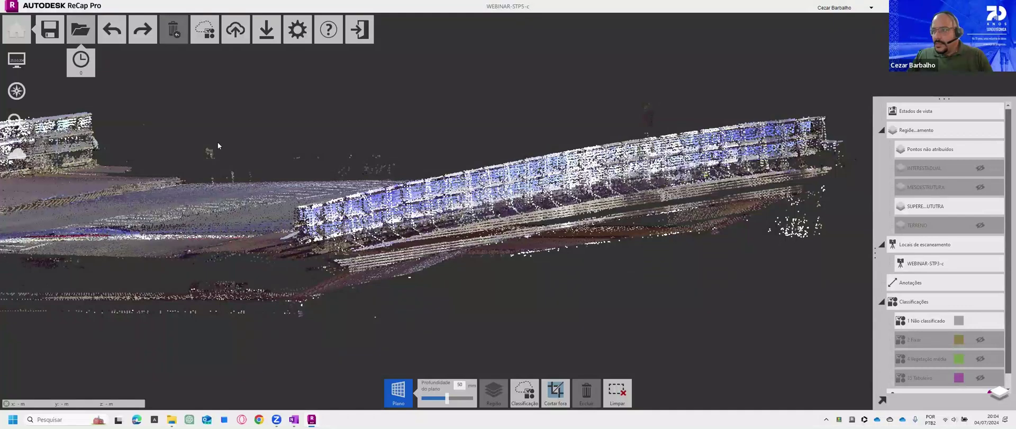
{"action": "left_click", "coordinate": [508, 232]}
{"action": "scroll", "coordinate": [236, 223], "scroll_direction": "down", "scroll_amount": 5}
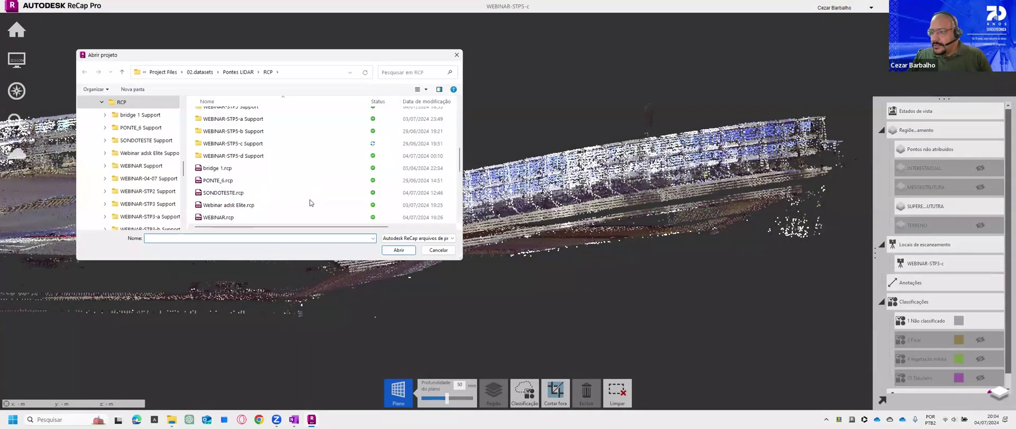
{"action": "left_click", "coordinate": [236, 218]}
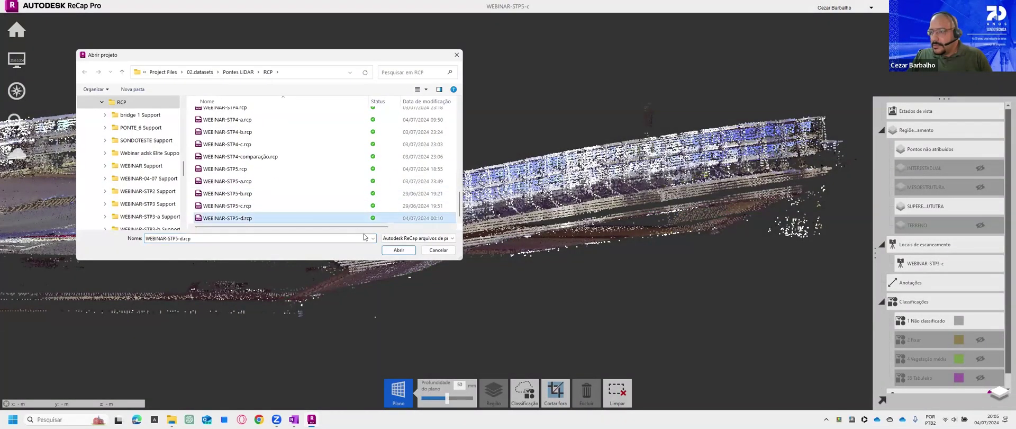
{"action": "left_click", "coordinate": [398, 249]}
{"action": "left_click", "coordinate": [545, 236]}
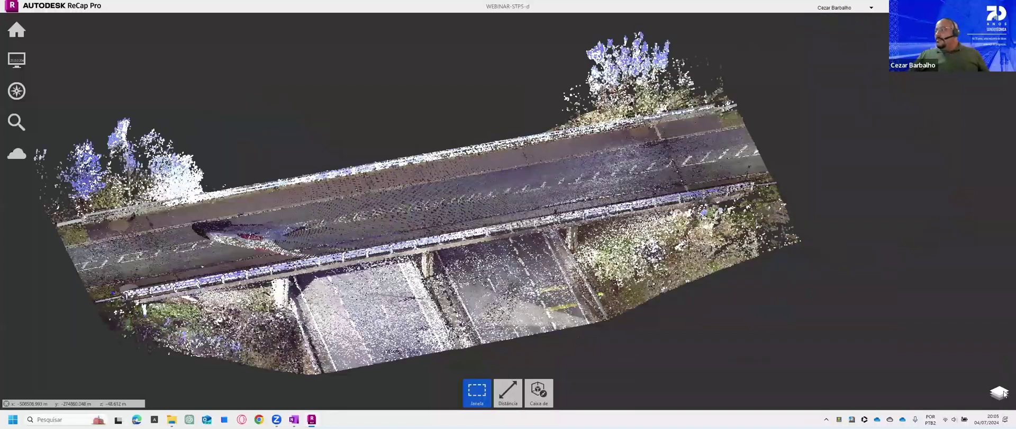
Step: Show the project's list of scan regions and classifications, and colour the point cloud by classification
{"action": "left_click", "coordinate": [999, 392]}
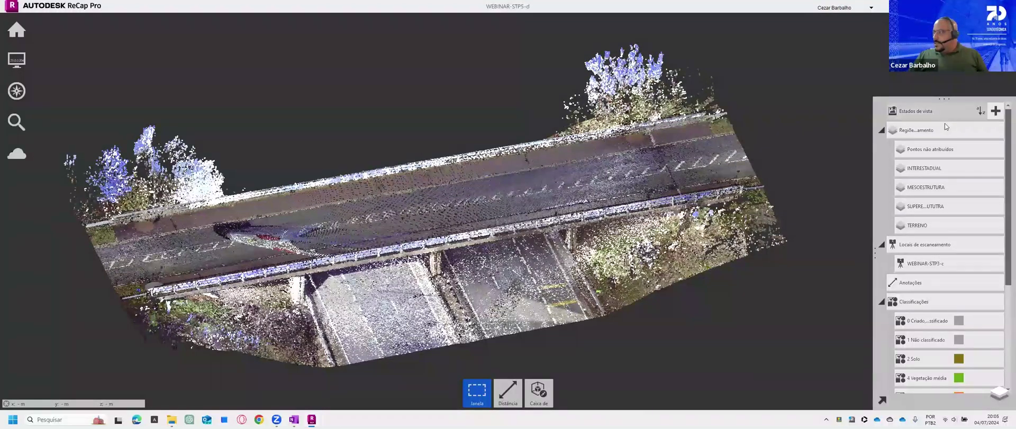
{"action": "mouse_move", "coordinate": [943, 168]}
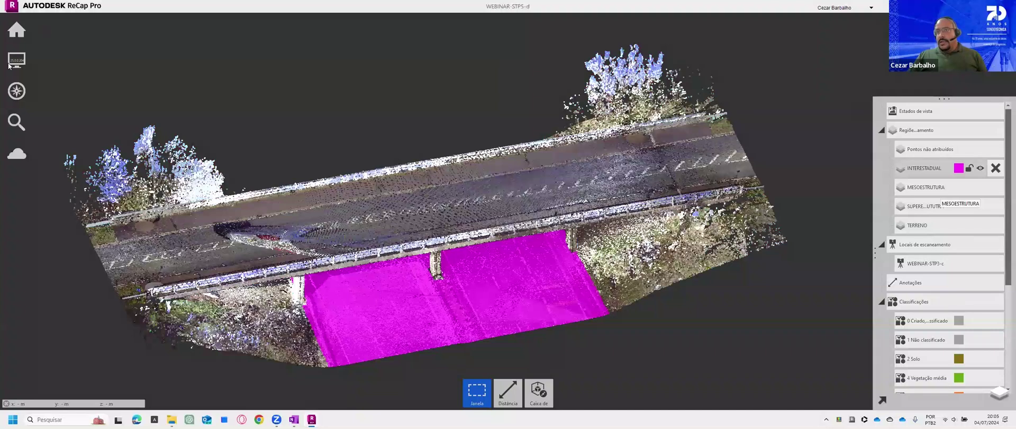
{"action": "mouse_move", "coordinate": [16, 60]}
{"action": "mouse_move", "coordinate": [49, 60]}
{"action": "left_click", "coordinate": [50, 251]}
Step: Turn on the lighting effect for the classified point cloud
{"action": "mouse_move", "coordinate": [80, 59]}
{"action": "mouse_move", "coordinate": [80, 127]}
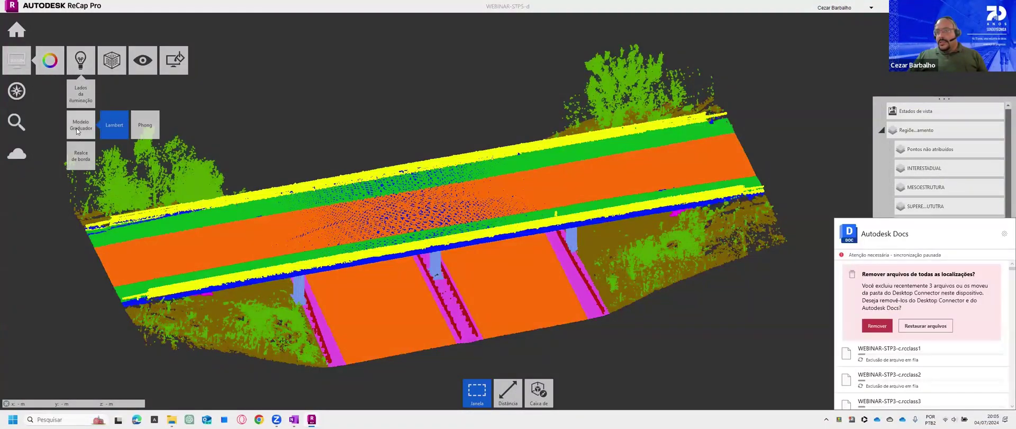
{"action": "mouse_move", "coordinate": [80, 94]}
{"action": "left_click", "coordinate": [145, 94]}
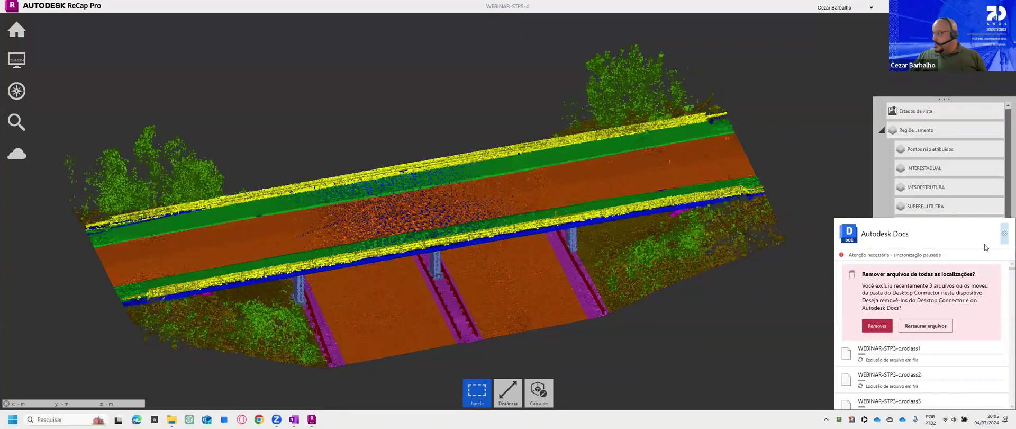
Step: Confirm removing the recently deleted files from all locations in the Autodesk Docs notice and return to the point cloud
{"action": "left_click", "coordinate": [886, 328]}
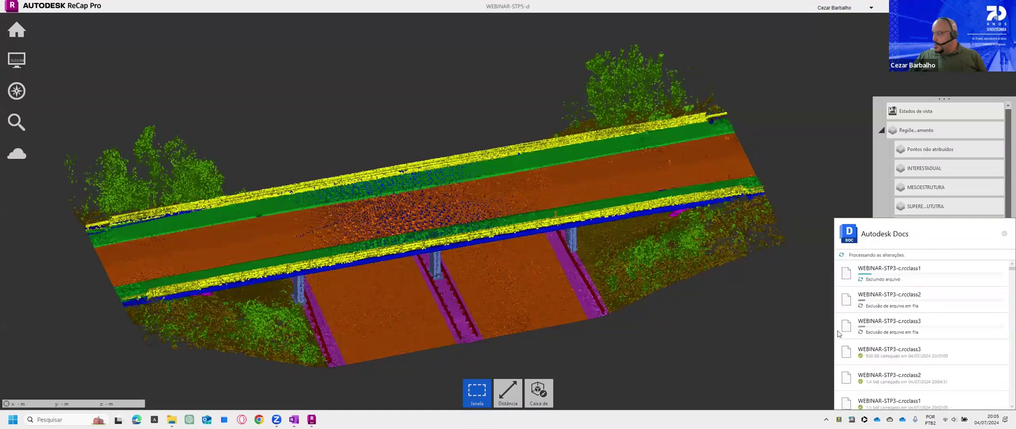
{"action": "left_click", "coordinate": [822, 336]}
Step: Widen the classification list and hide Meso-Encontros, Meso-Pilares, Super-Tabuleiro-Guarda Corpo and Super-Tabuleiro-Calçada e Sarjeta to examine the deck
{"action": "scroll", "coordinate": [920, 300], "scroll_direction": "down", "scroll_amount": 4}
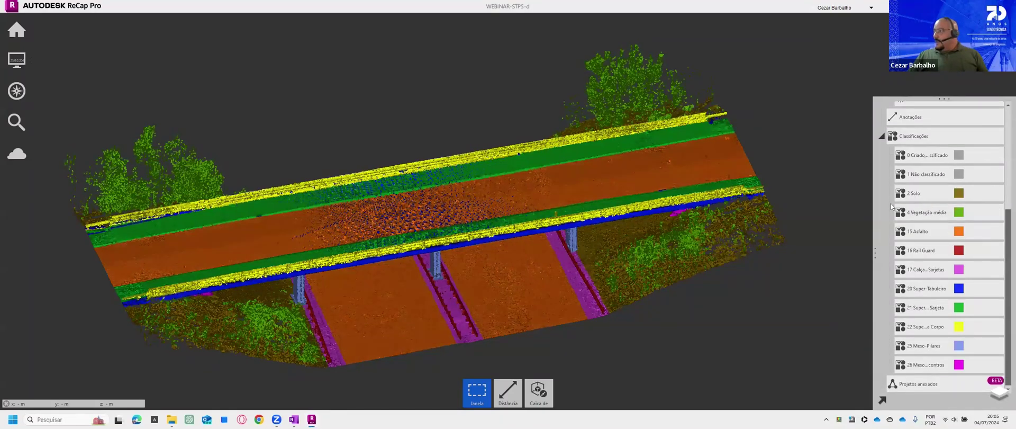
{"action": "left_click_drag", "start_coordinate": [875, 254], "coordinate": [812, 253]}
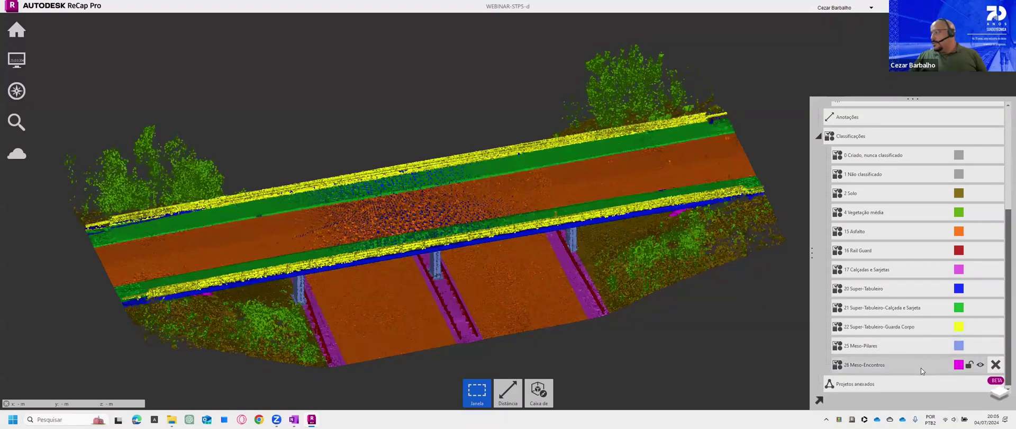
{"action": "left_click", "coordinate": [980, 364]}
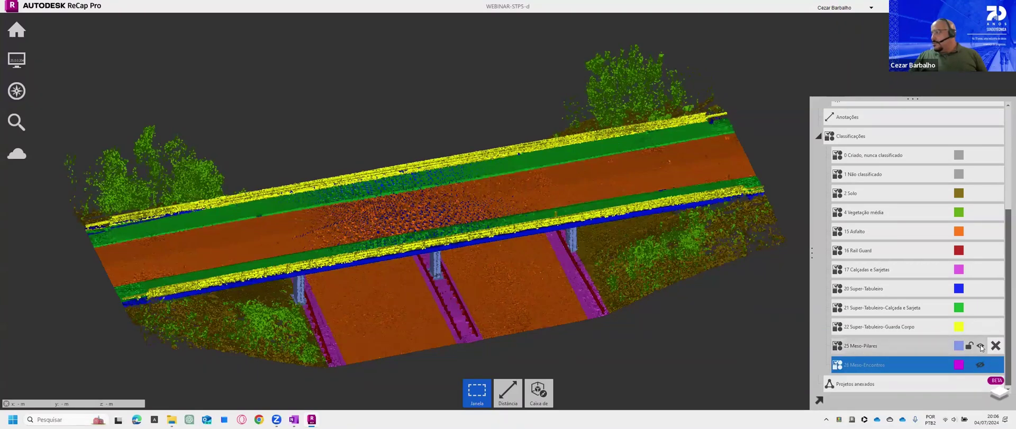
{"action": "left_click", "coordinate": [981, 346]}
{"action": "left_click", "coordinate": [980, 326]}
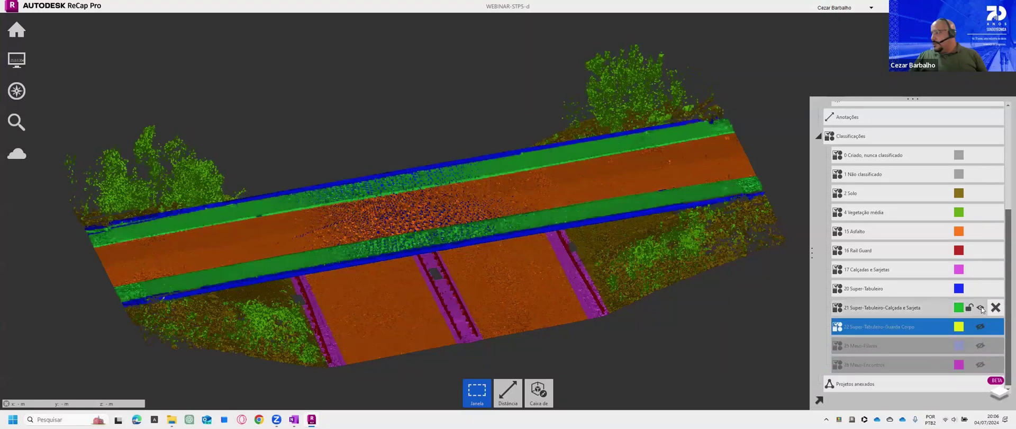
{"action": "left_click", "coordinate": [981, 307]}
{"action": "left_click_drag", "start_coordinate": [304, 210], "coordinate": [493, 143]}
{"action": "middle_click_drag", "start_coordinate": [494, 143], "coordinate": [409, 217], "text": "shift"}
{"action": "scroll", "coordinate": [423, 187], "scroll_direction": "up", "scroll_amount": 2}
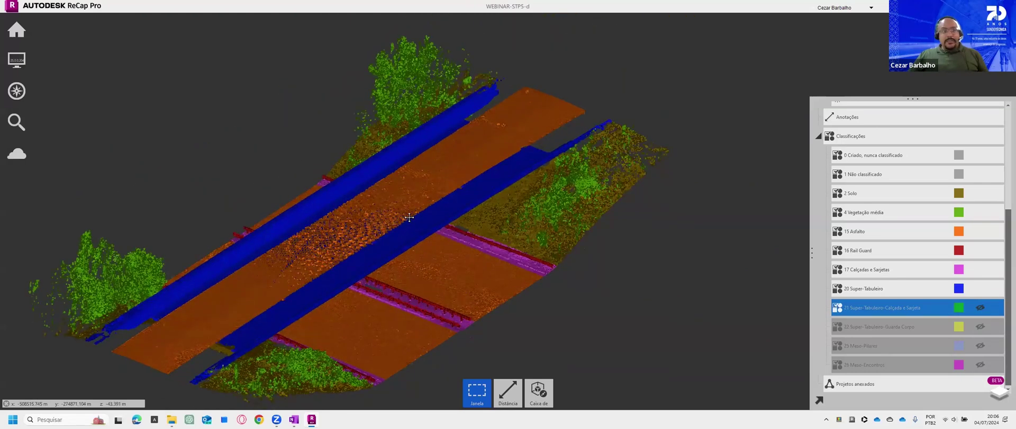
{"action": "scroll", "coordinate": [409, 218], "scroll_direction": "up", "scroll_amount": 3}
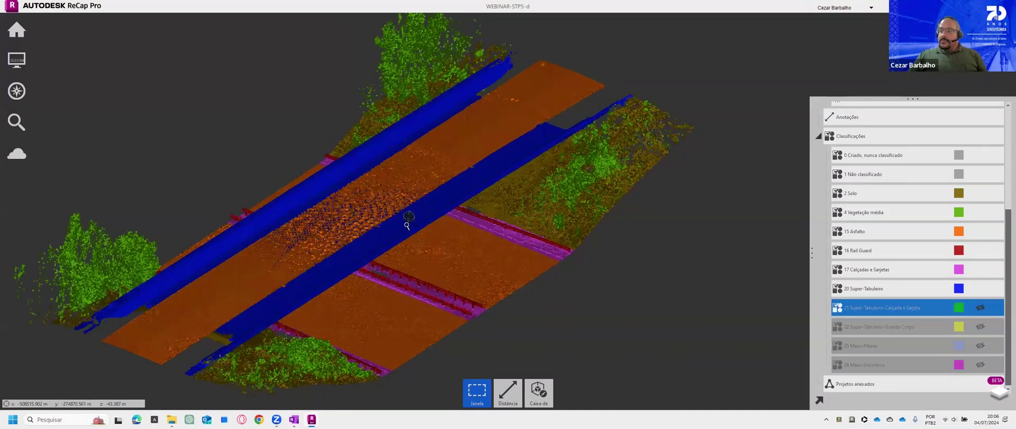
{"action": "scroll", "coordinate": [407, 225], "scroll_direction": "up", "scroll_amount": 2}
{"action": "scroll", "coordinate": [403, 191], "scroll_direction": "up", "scroll_amount": 2}
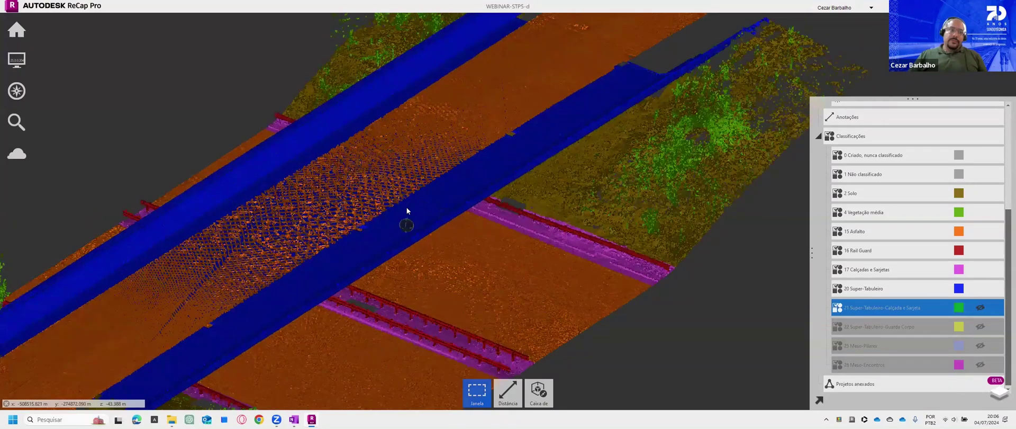
Step: Show Super-Tabuleiro-Calçada e Sarjeta, Super-Tabuleiro-Guarda Corpo, Meso-Pilares and Meso-Encontros again and view the whole classified bridge
{"action": "mouse_move", "coordinate": [975, 311]}
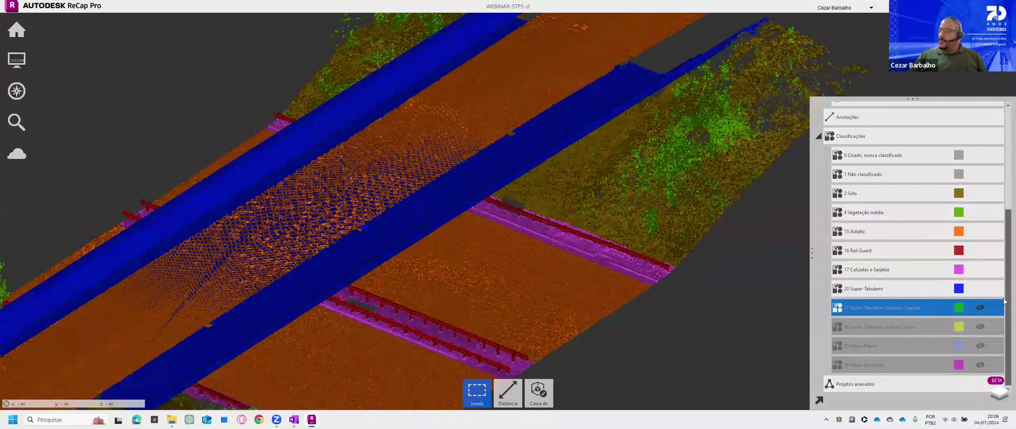
{"action": "left_click", "coordinate": [977, 308]}
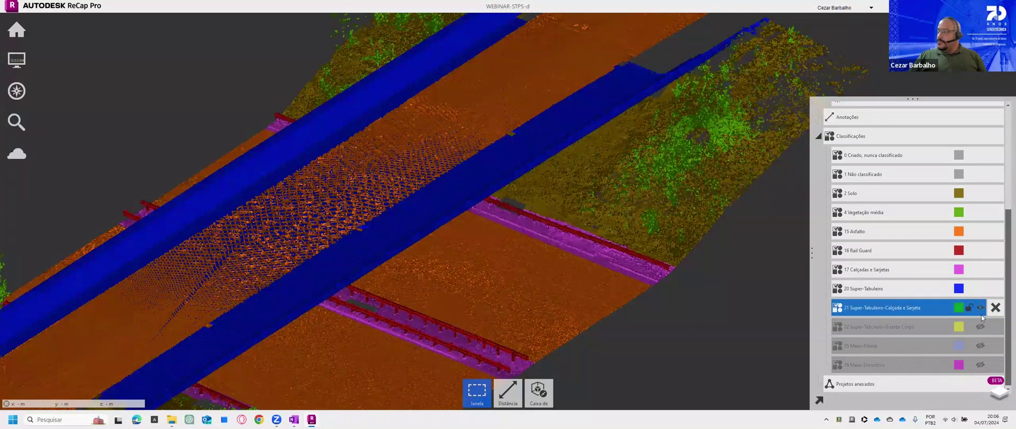
{"action": "left_click", "coordinate": [981, 326]}
{"action": "left_click", "coordinate": [982, 346]}
{"action": "left_click", "coordinate": [980, 366]}
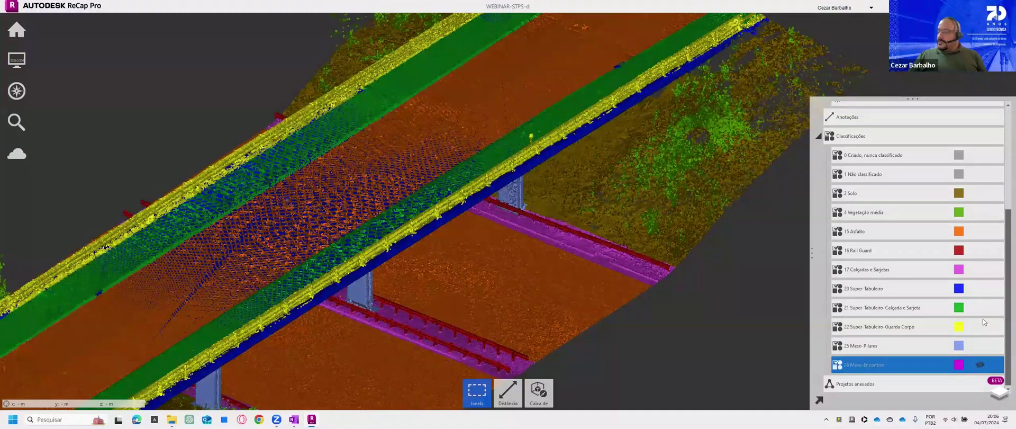
{"action": "scroll", "coordinate": [889, 249], "scroll_direction": "up", "scroll_amount": 3}
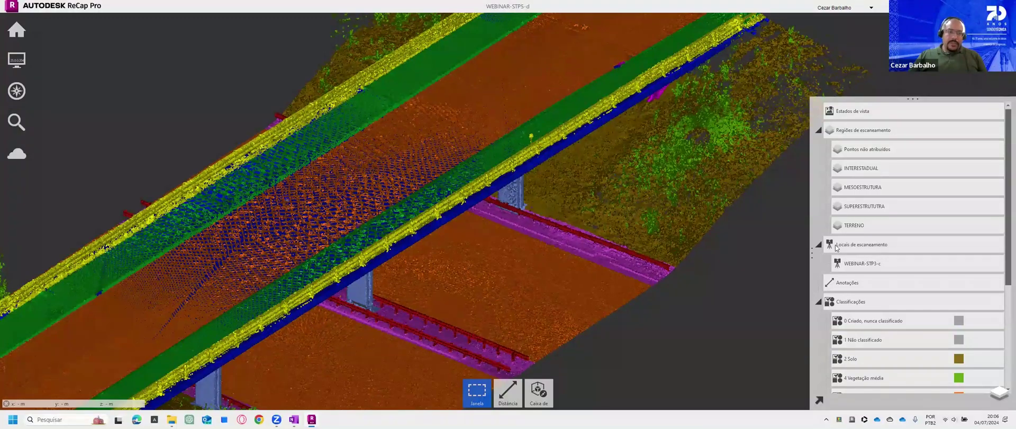
{"action": "mouse_move", "coordinate": [897, 263]}
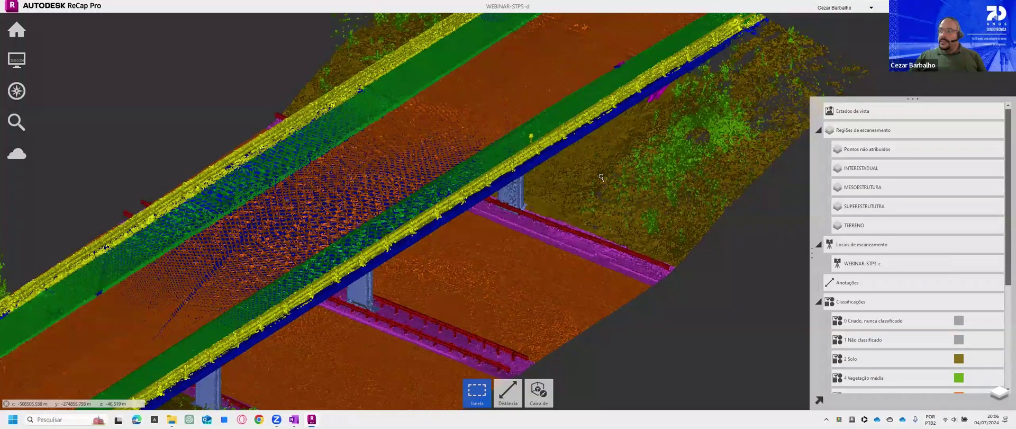
{"action": "mouse_move", "coordinate": [528, 276]}
{"action": "right_mouse_down"}
{"action": "mouse_move", "coordinate": [520, 290]}
{"action": "mouse_move", "coordinate": [517, 277]}
{"action": "right_mouse_up"}
{"action": "scroll", "coordinate": [516, 276], "scroll_direction": "down", "scroll_amount": 2}
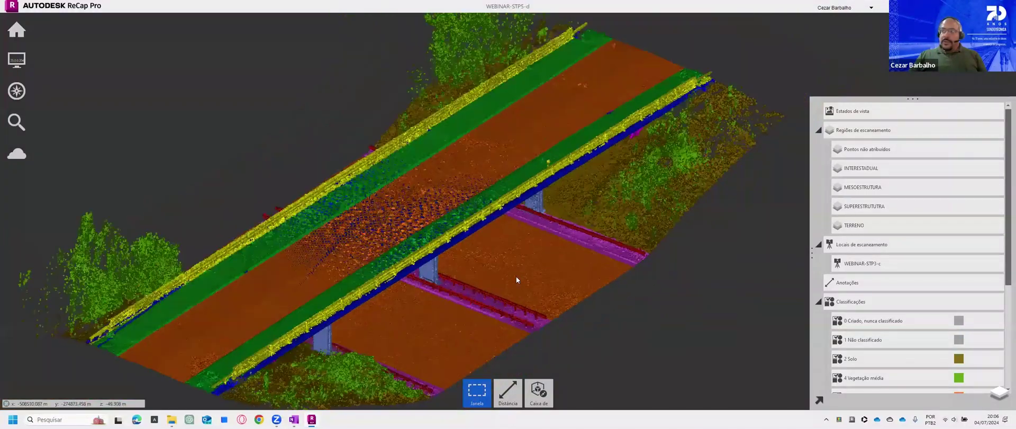
{"action": "scroll", "coordinate": [515, 273], "scroll_direction": "down", "scroll_amount": 2}
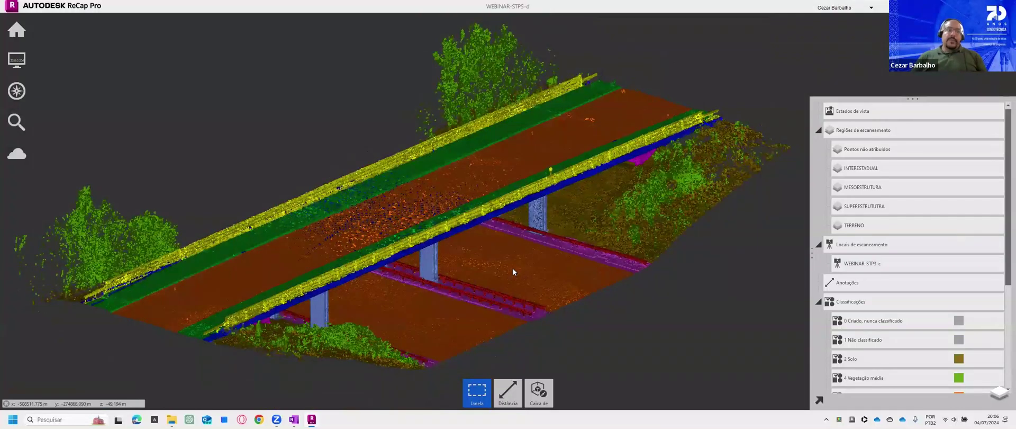